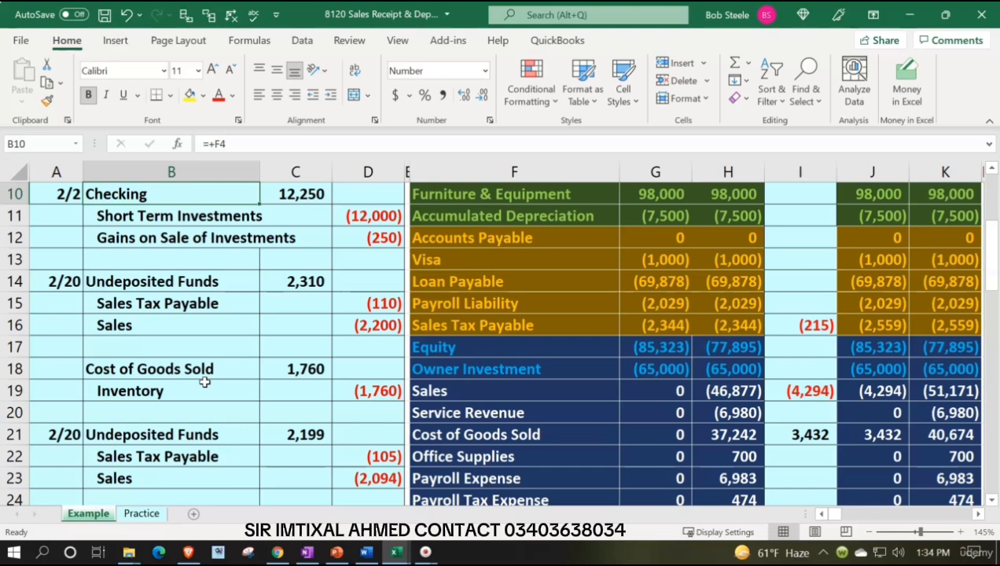
On the Practice sheet, enter the date 9/20 in A14 to begin a new journal entry
scroll(203, 382, down, 1)
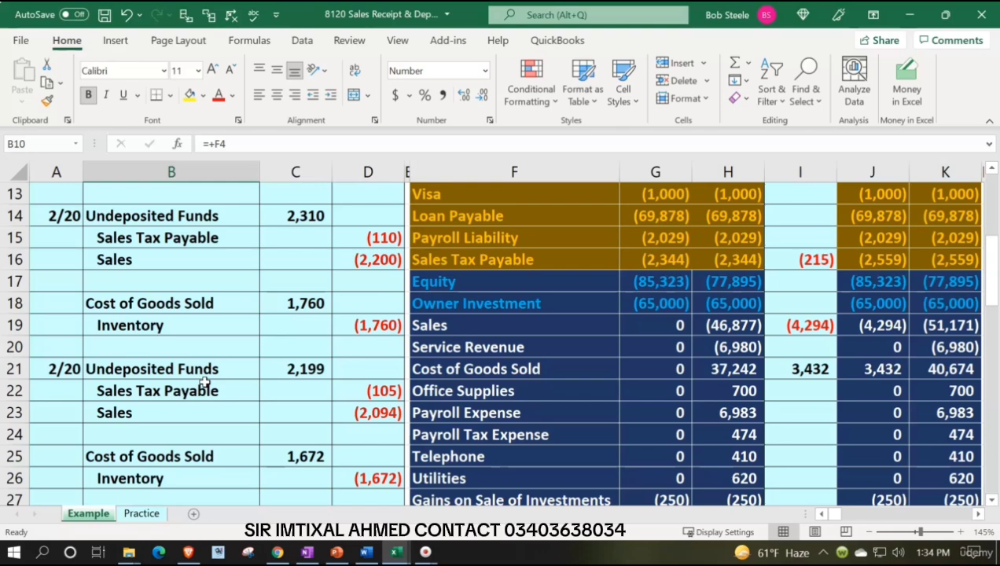
scroll(204, 381, down, 2)
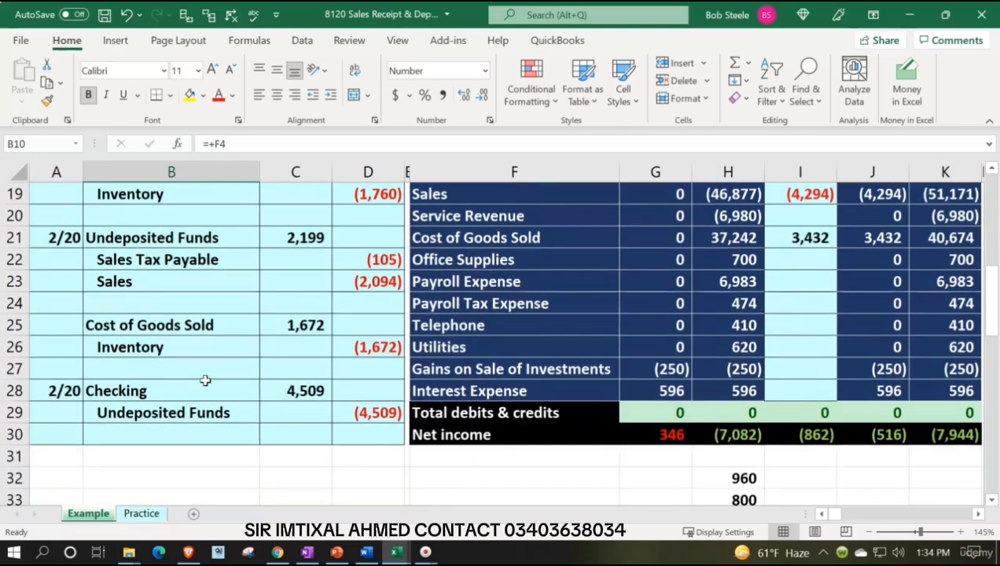
scroll(205, 380, up, 4)
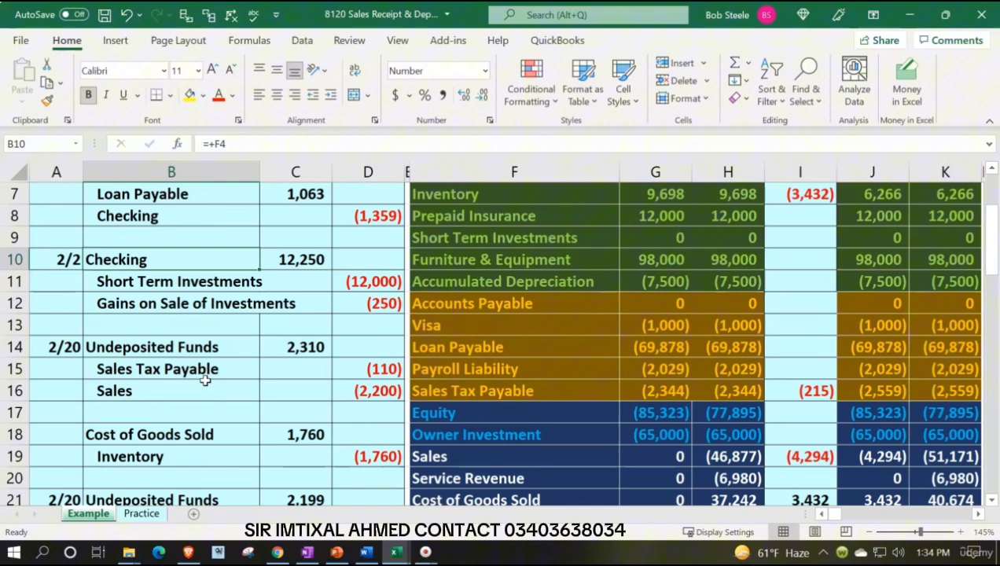
click(141, 513)
click(225, 388)
scroll(225, 387, down, 1)
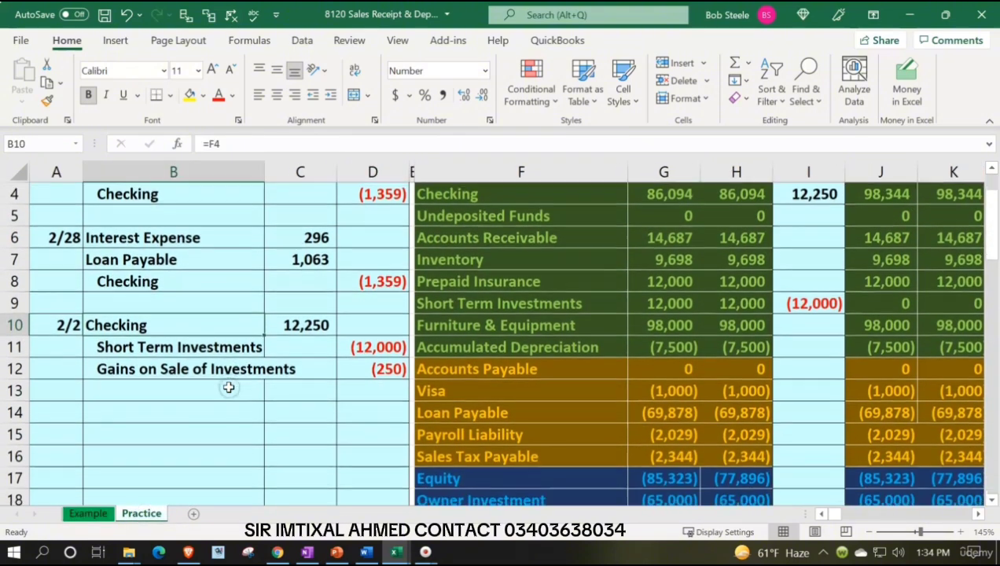
click(55, 412)
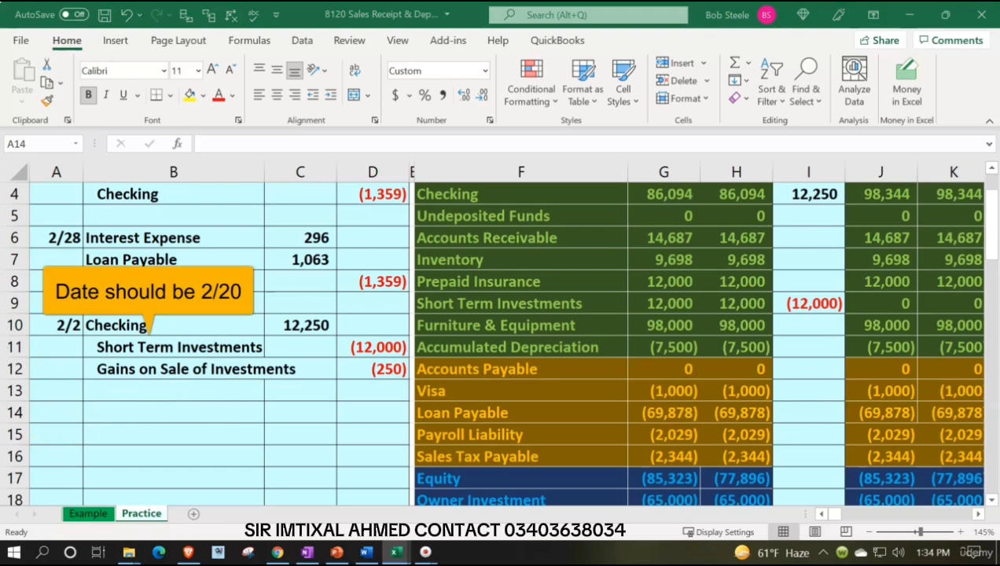
click(73, 404)
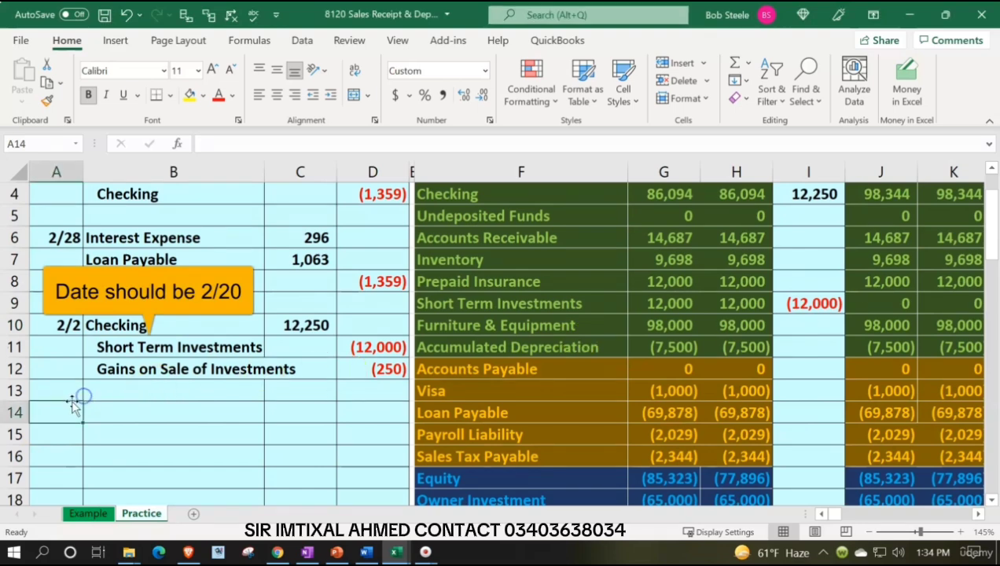
text(9/20)
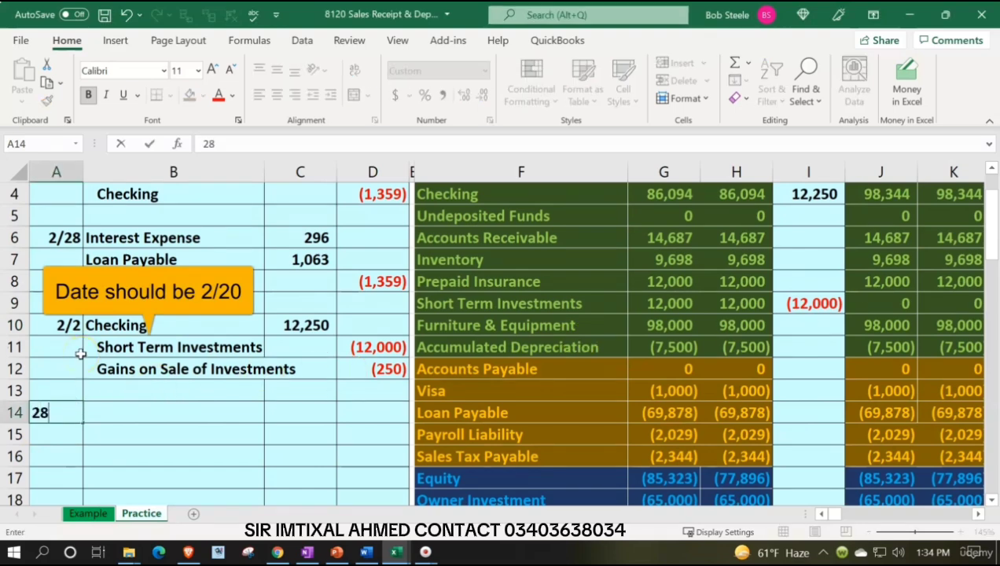
key(Return)
Link B14 to the Undeposited Funds account name in F5 as the entry's first line
key(Up)
key(Right)
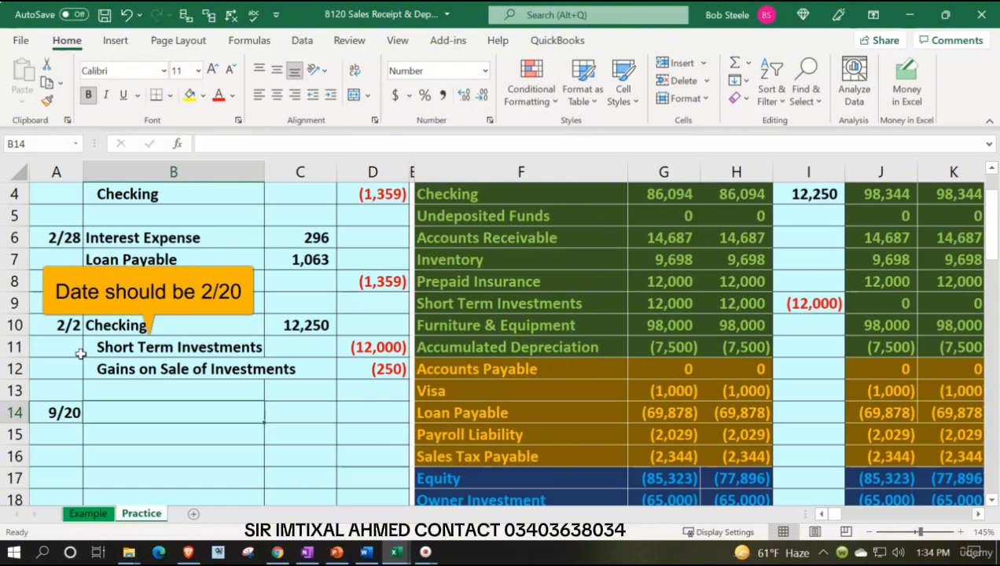
text(=)
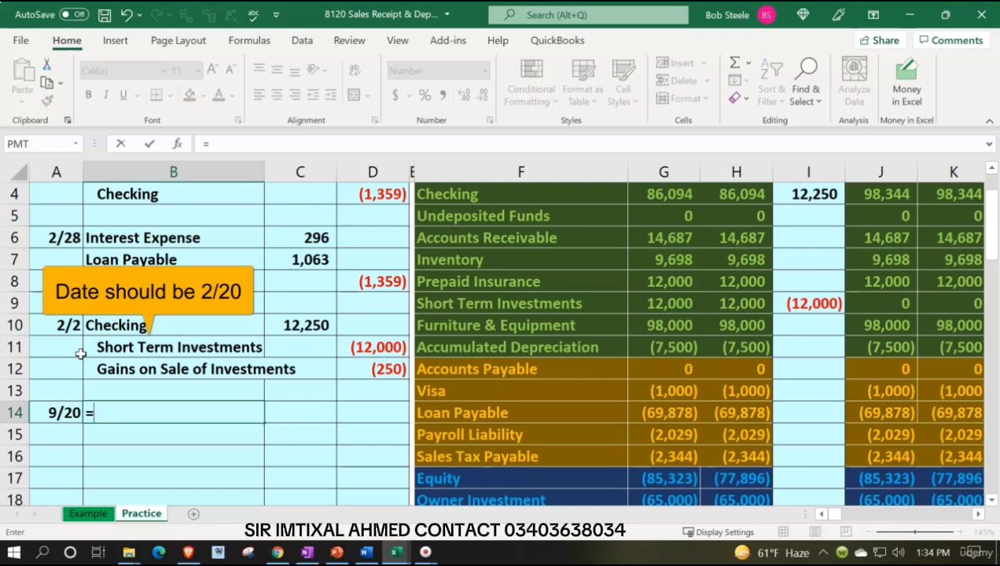
key(Right)
key(Right)
key(Right)
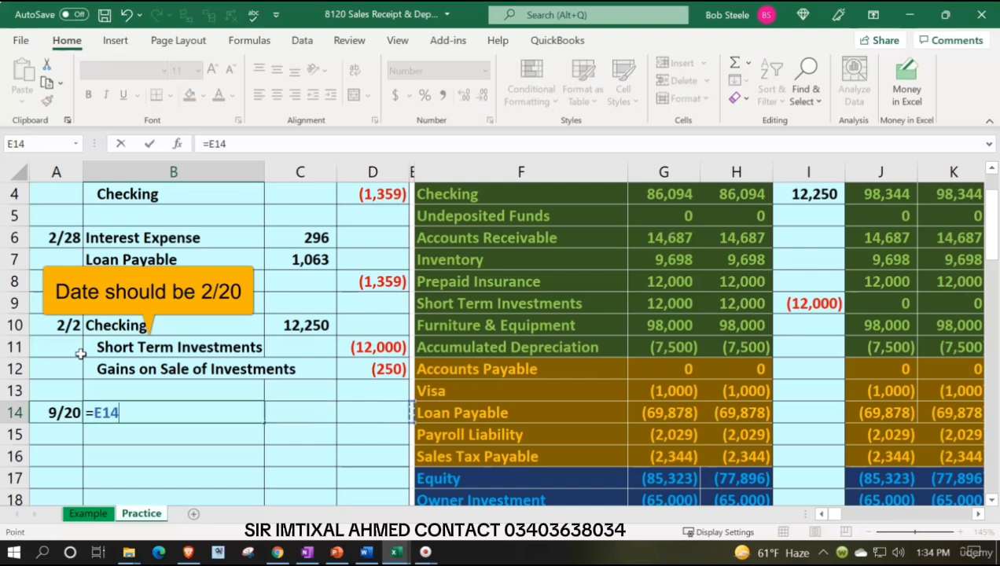
key(Right)
key(Up)
key(Up)
key(Up)
key(Up)
key(Up)
key(Up)
key(Up)
key(Up)
key(Up)
key(Up)
key(Up)
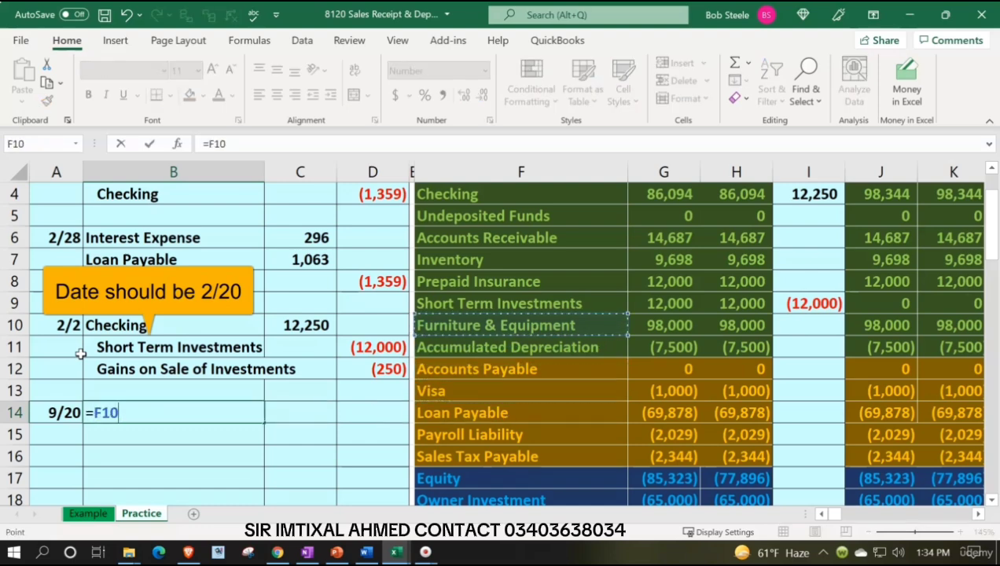
key(Down)
key(Down)
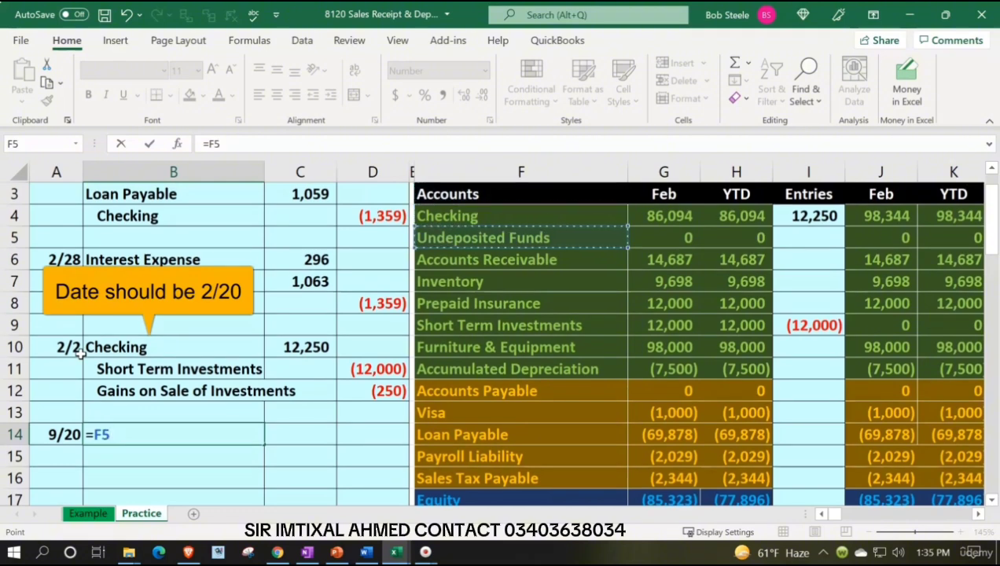
key(Return)
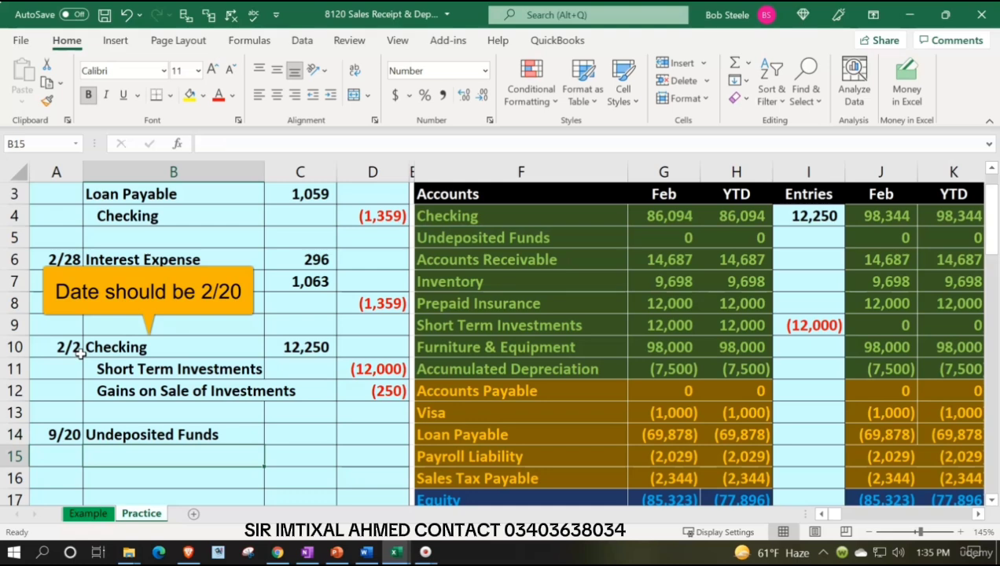
Link B15 to the Sales Tax Payable account name in F16 of the trial balance
text(=)
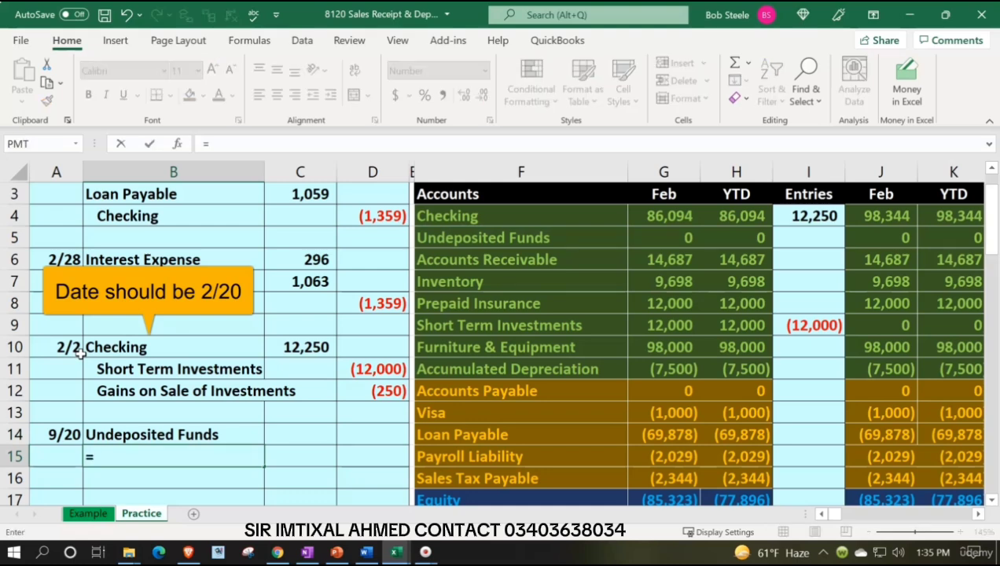
key(Right)
key(Right)
key(Right)
key(Right)
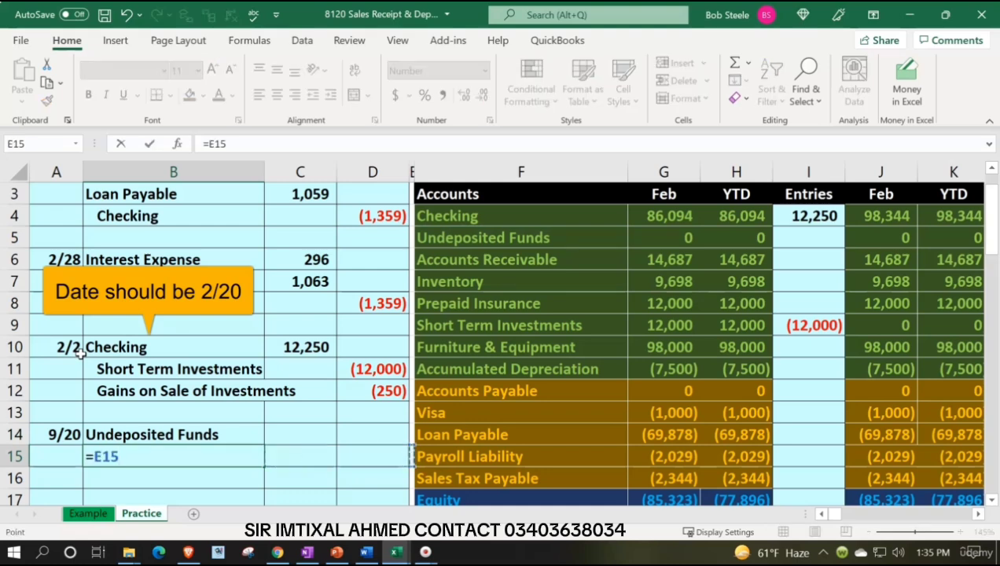
key(Down)
key(Return)
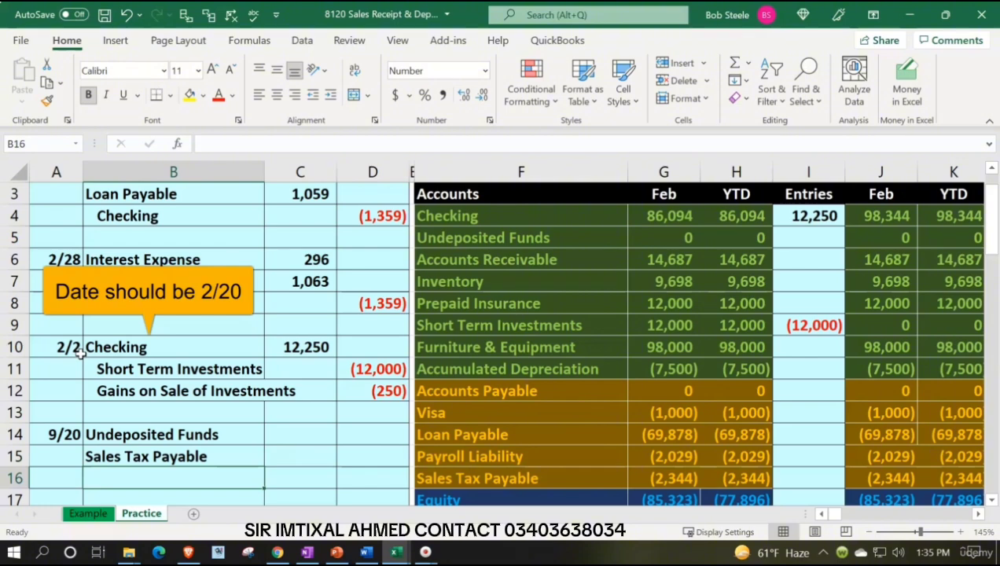
Link B16 to the Sales account name in F19 of the trial balance
text(=)
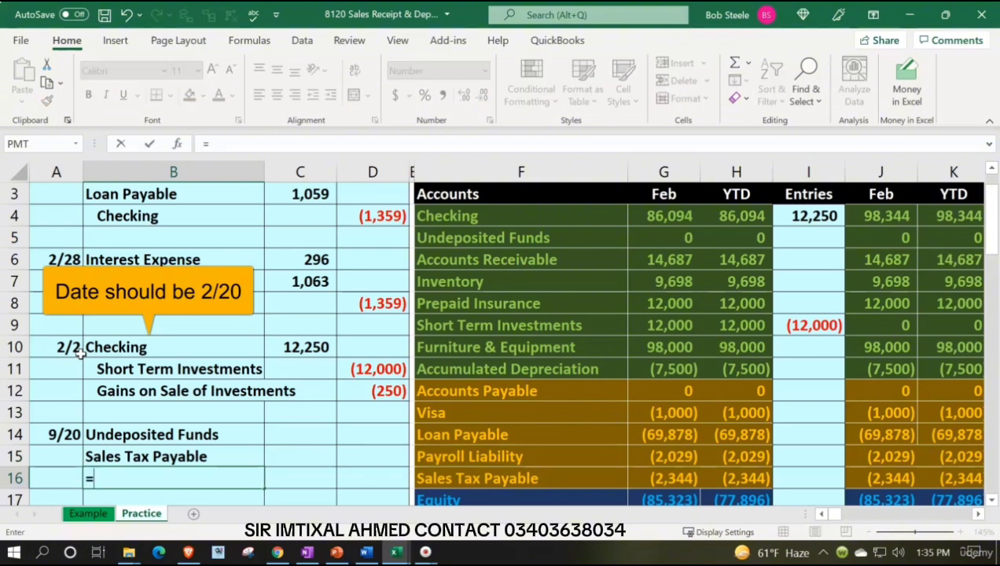
key(Down)
key(Down)
key(Down)
key(Down)
key(Down)
key(Right)
key(Right)
key(Right)
key(Right)
key(Up)
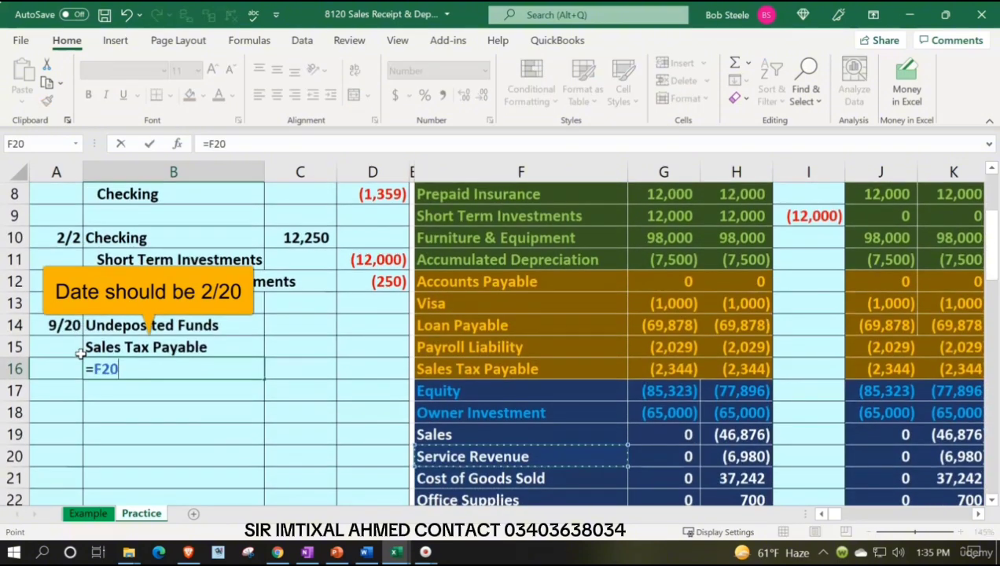
key(Up)
key(Return)
Leave row 17 blank and link B18 to the Cost of Goods Sold account name in F21
key(Return)
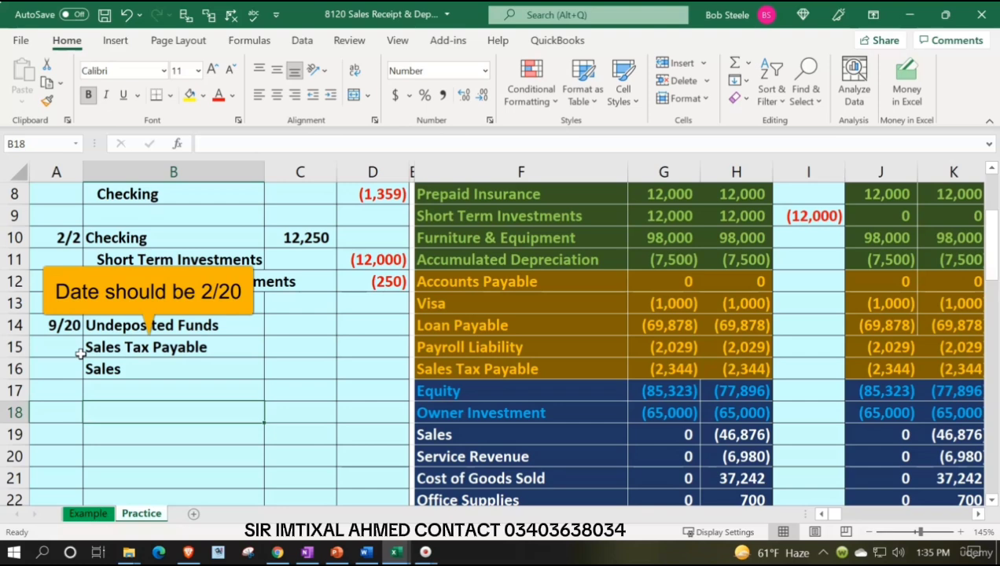
text(=)
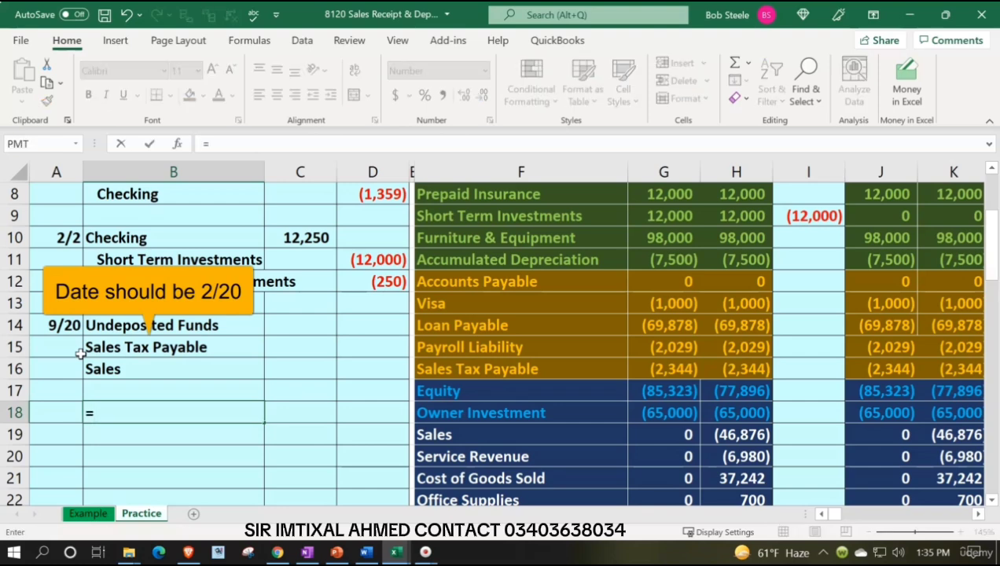
key(Right)
key(Right)
key(Right)
key(Right)
key(Down)
key(Down)
key(Down)
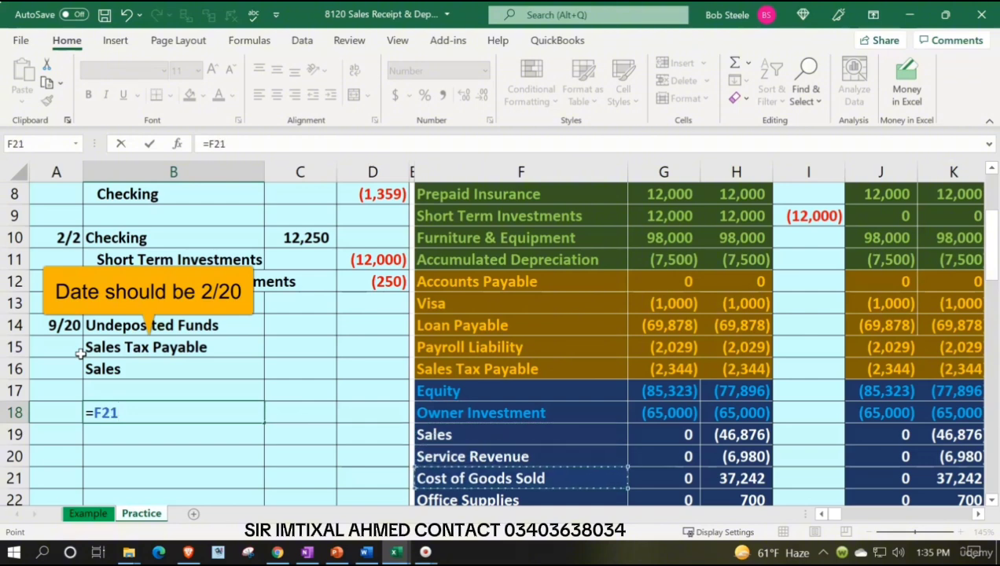
key(Return)
Link B19 to the Inventory account name in F7 of the trial balance
text(=)
key(Right)
key(Right)
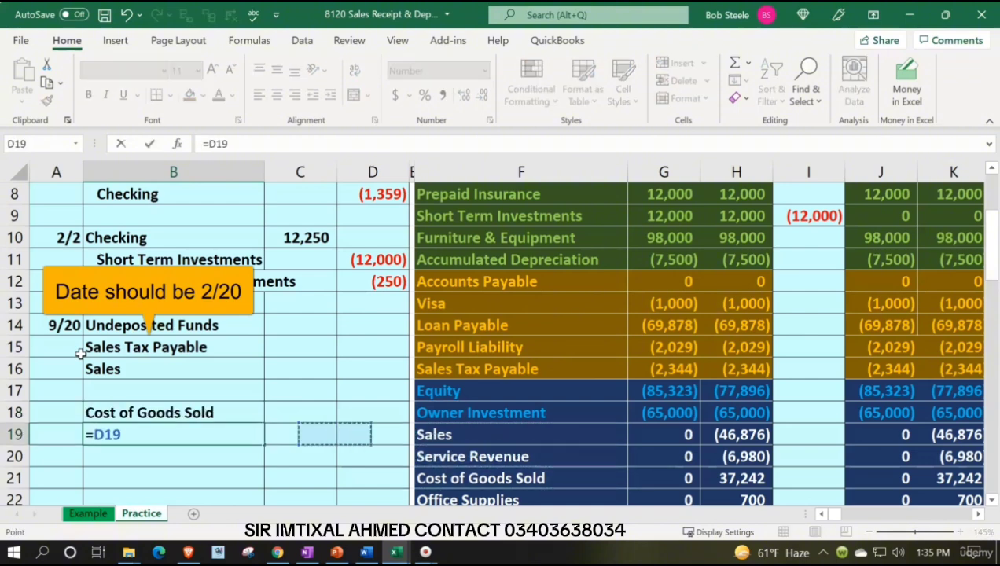
key(Right)
key(Up)
key(Up)
key(Up)
key(Up)
key(Up)
key(Up)
key(Up)
key(Up)
key(Up)
key(Up)
key(Up)
key(Up)
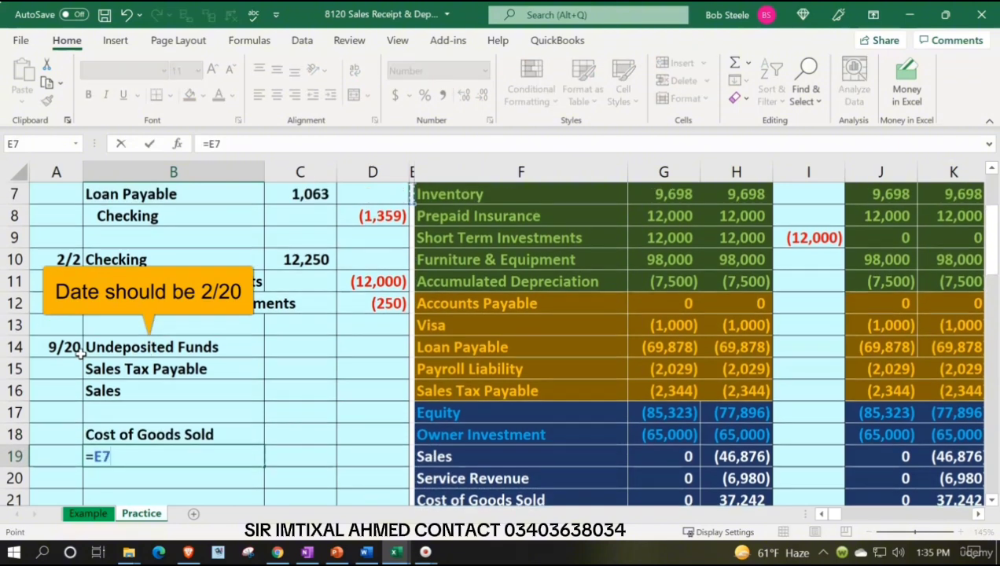
key(Right)
key(Return)
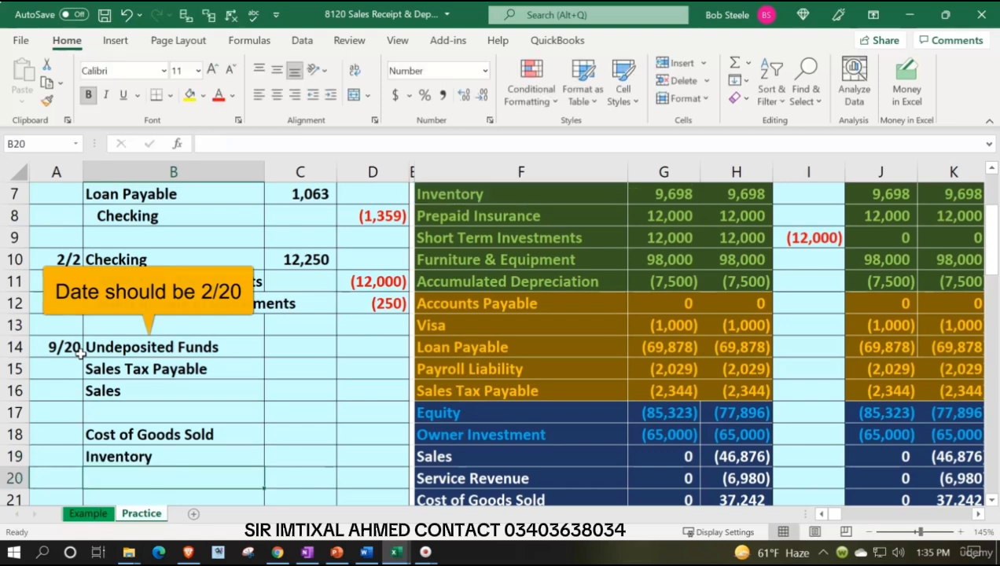
Indent the credit account names Sales Tax Payable, Sales and Inventory in B15, B16 and B19
key(Up)
key(Up)
key(Up)
key(Up)
key(Up)
key(shift+Down)
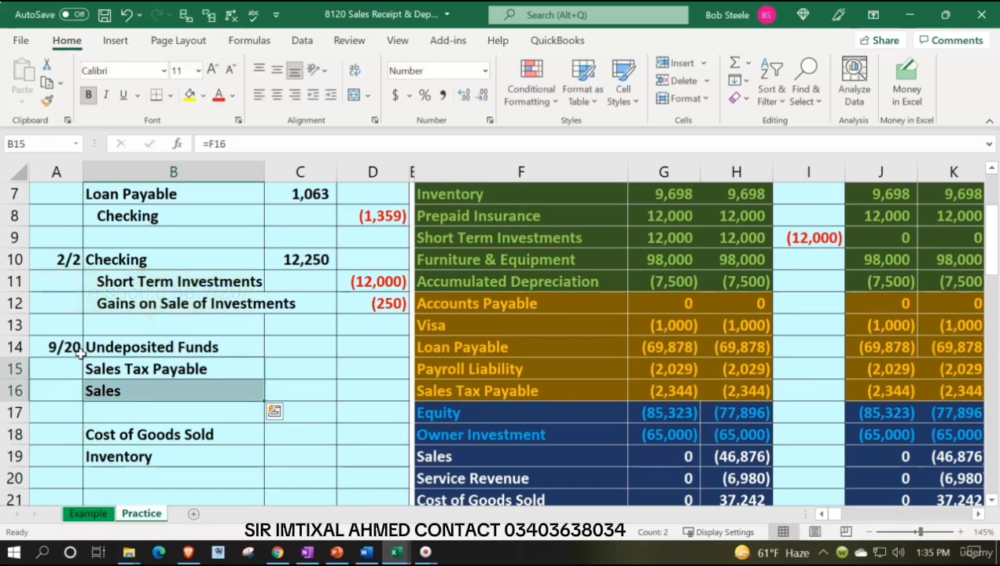
click(330, 94)
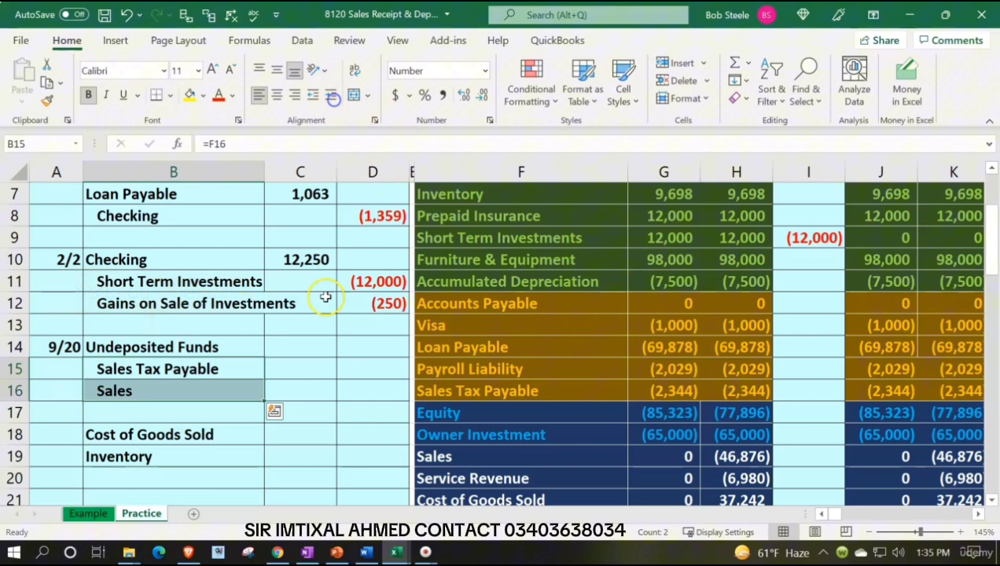
click(206, 465)
click(330, 94)
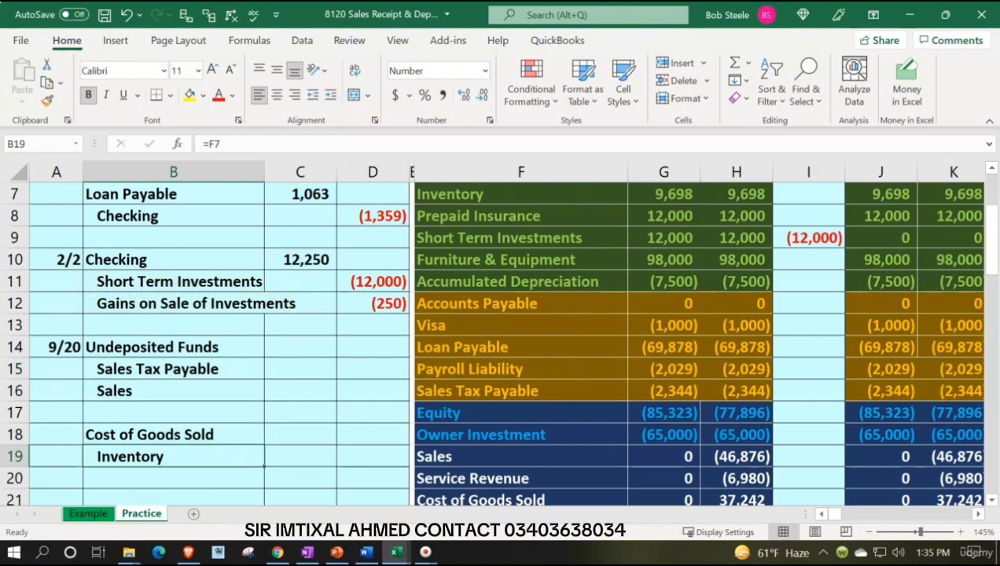
Enter the date 2/20 in CK6, below the beginning balance of the ELP inventory subsidiary ledger
key(alt+Tab)
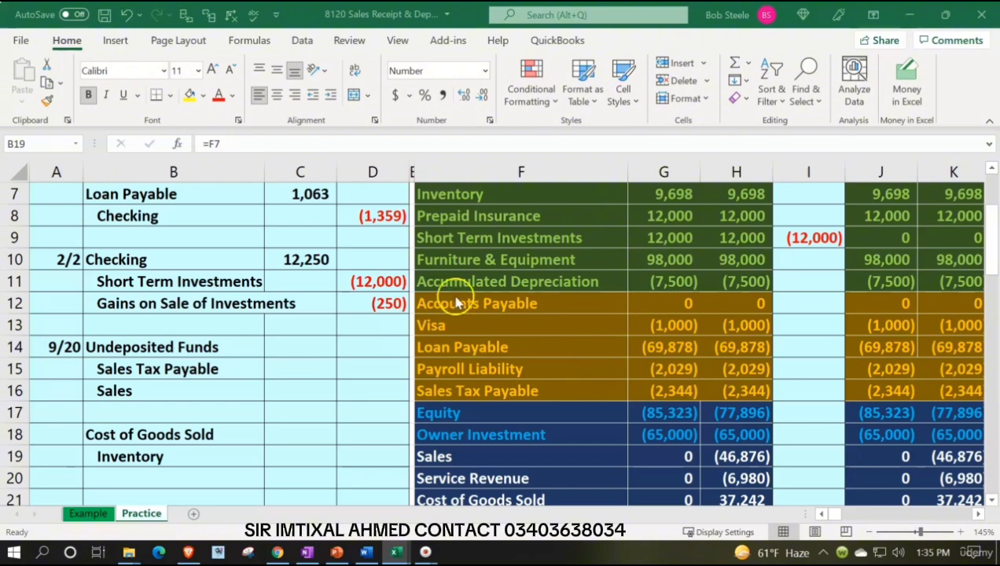
click(438, 276)
key(Right)
key(Right)
key(Right)
key(Right)
key(Right)
key(Right)
key(Right)
key(Right)
key(Right)
key(Right)
key(Right)
key(Right)
key(Right)
key(Right)
key(Right)
key(Right)
key(Right)
key(Right)
key(Right)
key(Right)
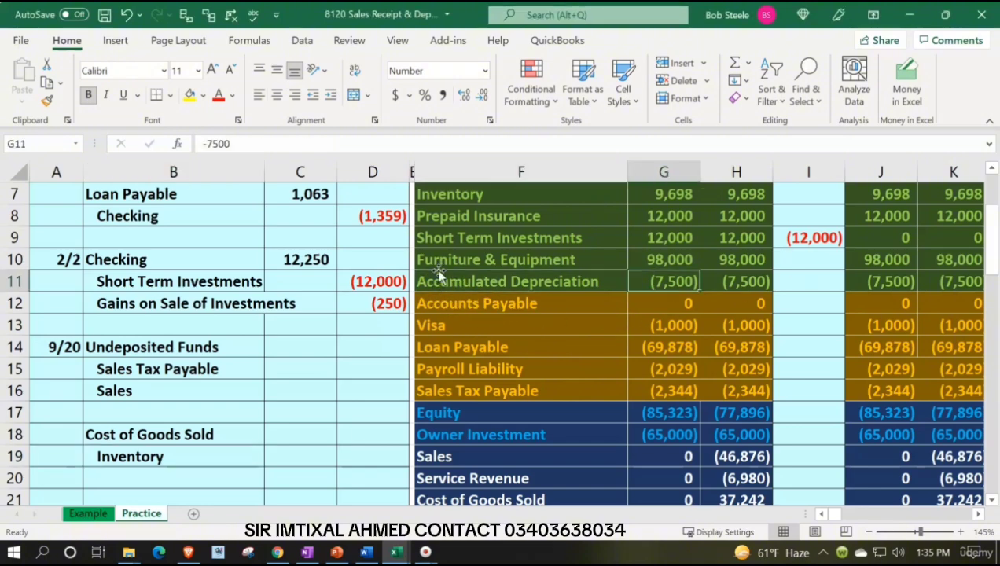
key(Right)
key(Right)
key(Right)
key(Right)
key(Right)
key(Right)
key(Right)
key(Right)
key(Right)
key(Right)
key(Right)
key(Right)
key(Right)
key(Right)
key(Right)
key(Right)
key(Right)
key(Right)
key(Right)
key(Right)
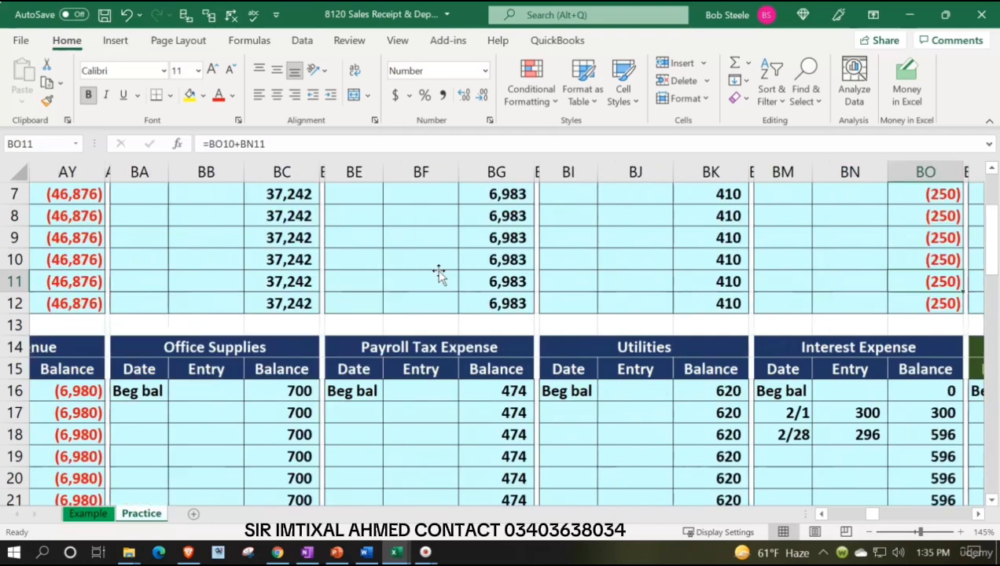
key(Right)
key(Right)
key(Right)
key(Right)
key(Right)
key(Right)
key(Right)
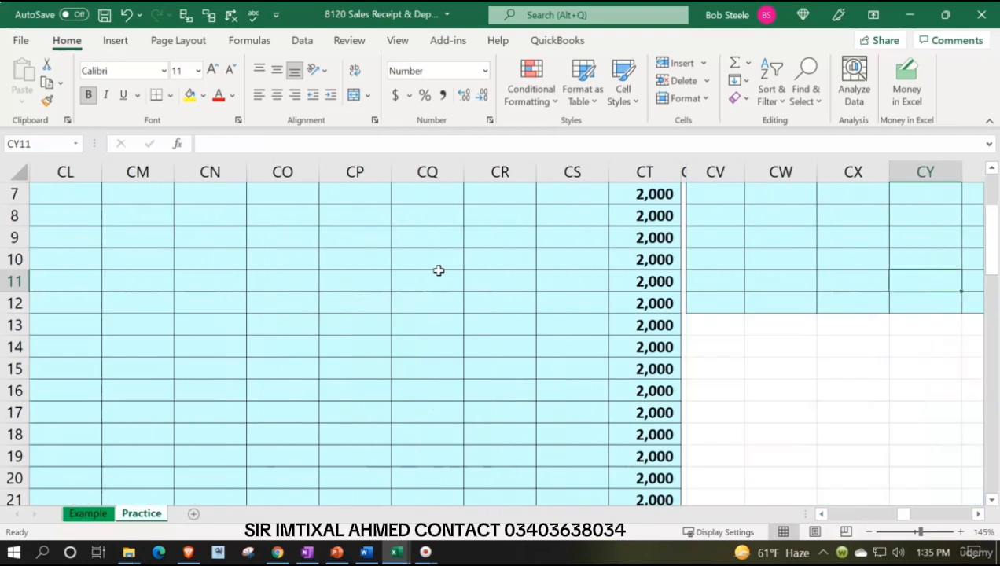
scroll(439, 274, up, 2)
click(248, 350)
key(Left)
key(Left)
key(Left)
key(Left)
key(Left)
key(Left)
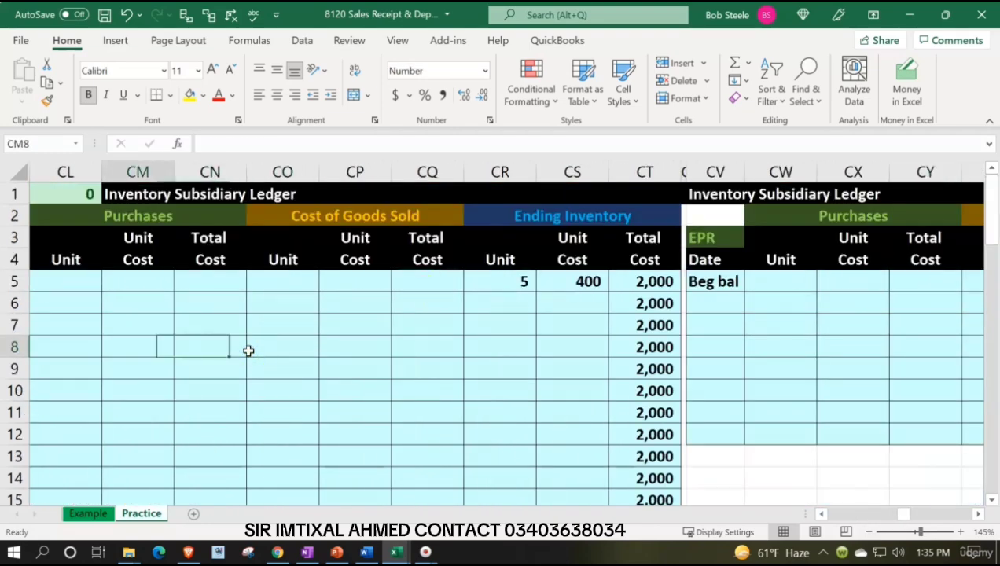
key(Left)
key(Right)
key(Right)
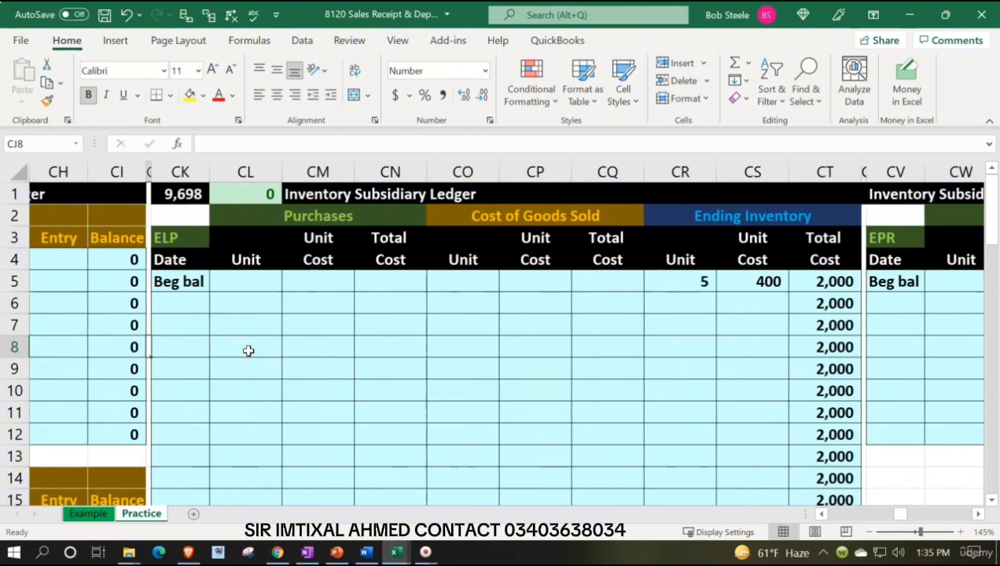
key(Up)
key(Up)
key(Right)
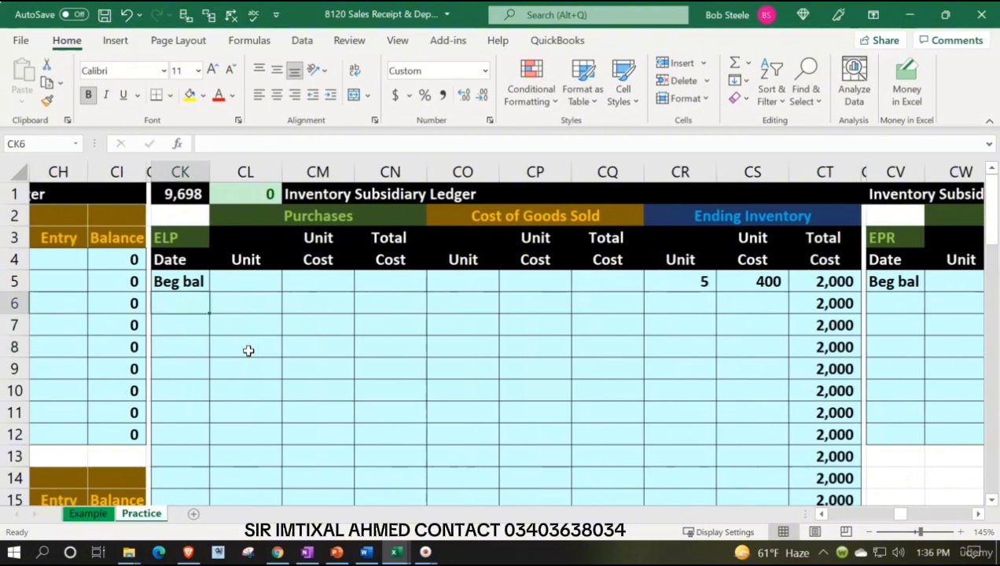
text(2/20)
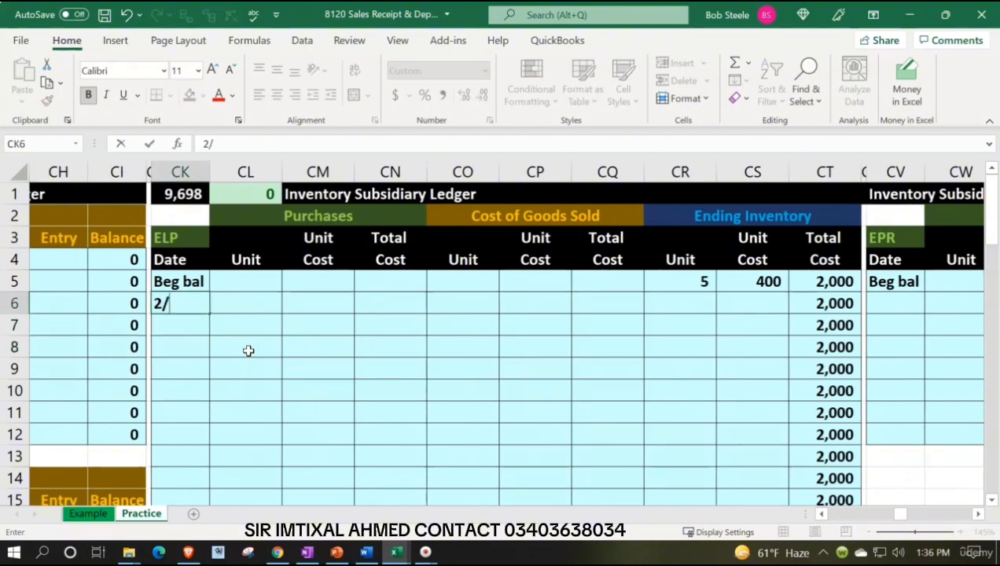
key(Return)
Record 2 units sold in CO6 and link the unit cost in CP6 to the beginning inventory unit cost in CS5
key(Right)
key(Up)
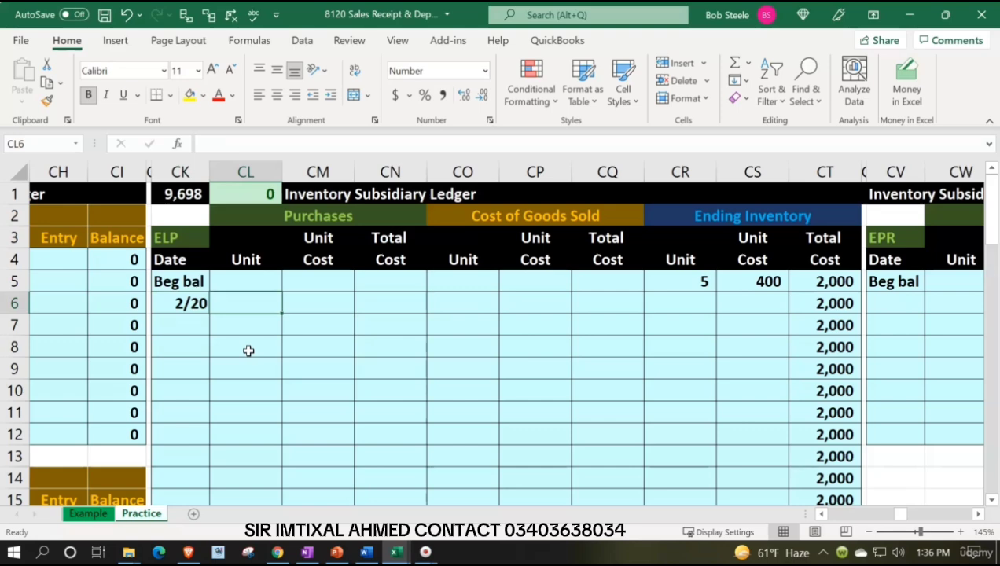
key(Right)
key(Right)
key(Right)
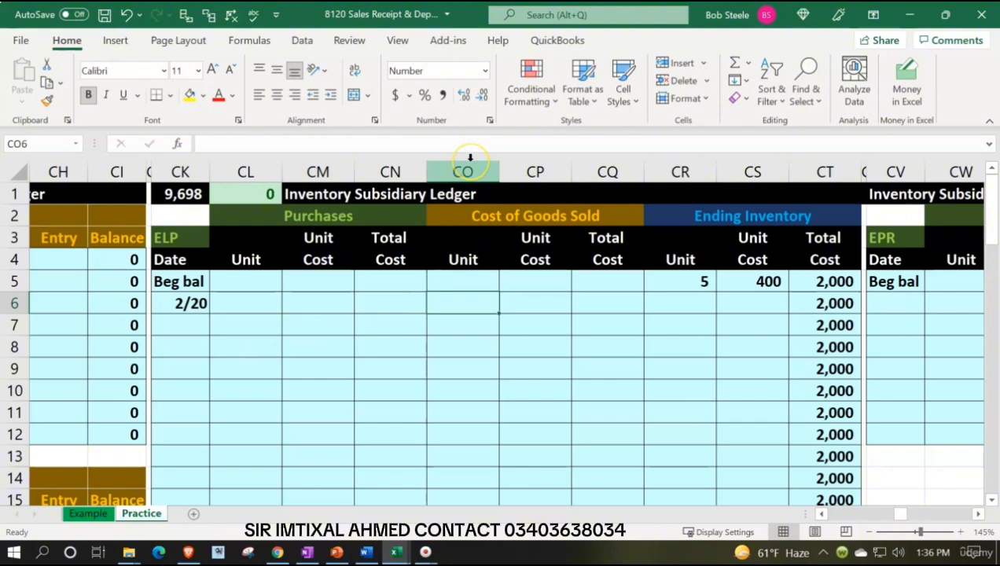
text(2)
key(Right)
text(+)
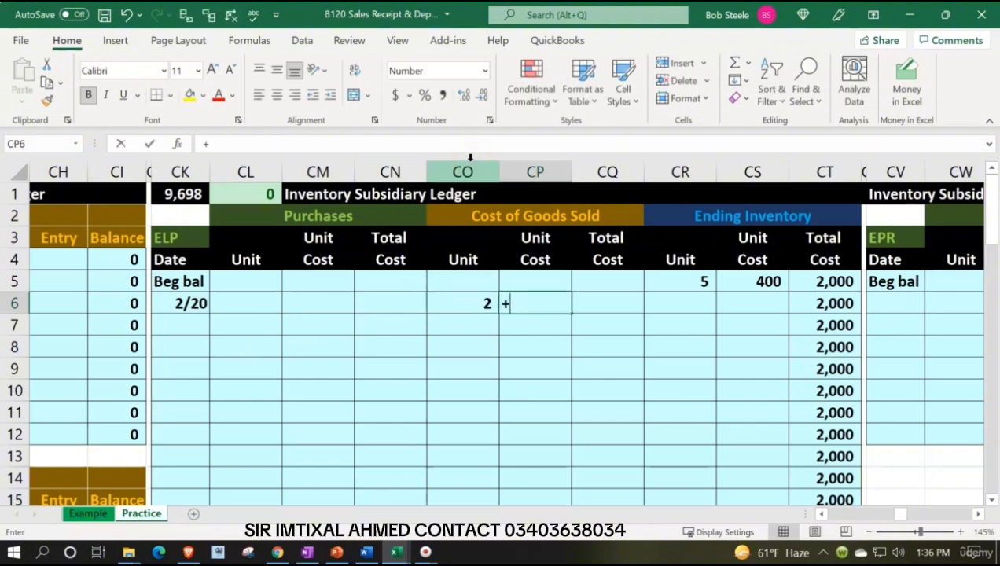
key(Right)
key(Right)
key(Right)
key(Up)
key(Tab)
Calculate the ELP total cost of goods sold in CQ6 as the units in CO6 times the unit cost in CP6
text(+)
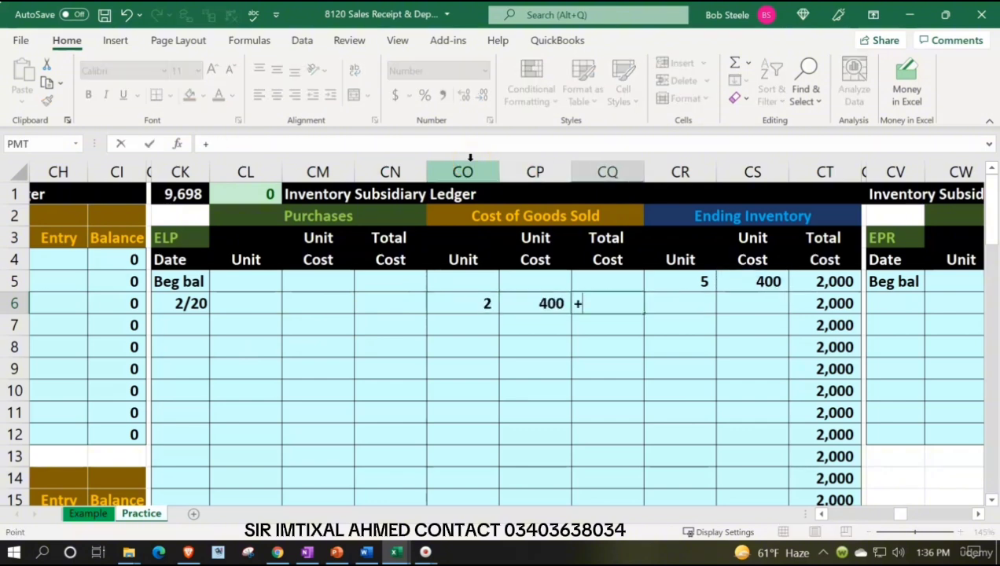
key(Left)
key(Left)
text(*)
key(Left)
key(Tab)
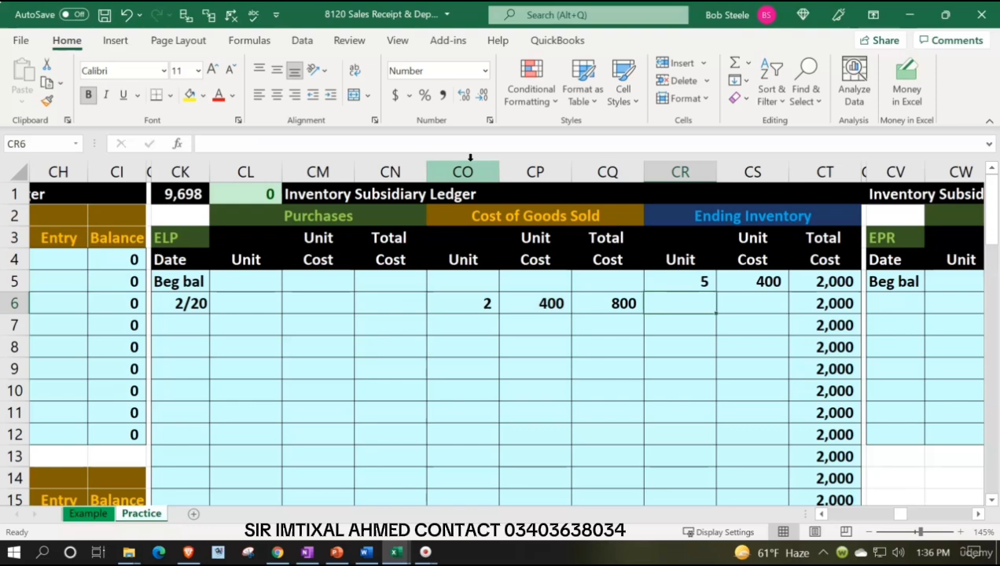
Link the ending inventory units in CR6 to CO6 and the unit cost in CS6 to CP6
text(=)
key(Left)
key(Left)
key(Left)
key(Tab)
text(+)
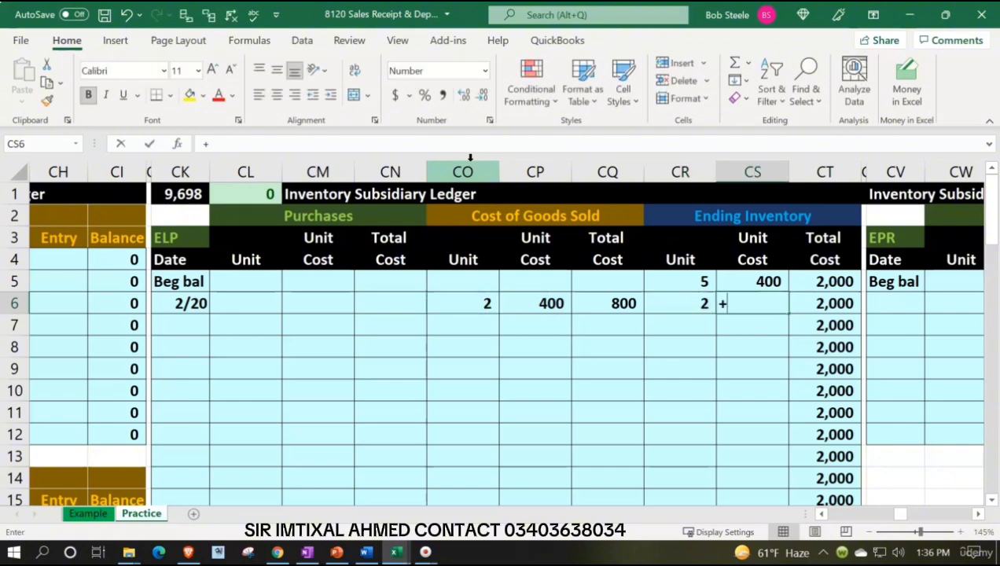
key(Left)
key(Left)
key(Left)
key(Tab)
Calculate the ending inventory total cost in CT6 by multiplying CR6 by CS6
text(+)
key(Left)
key(Left)
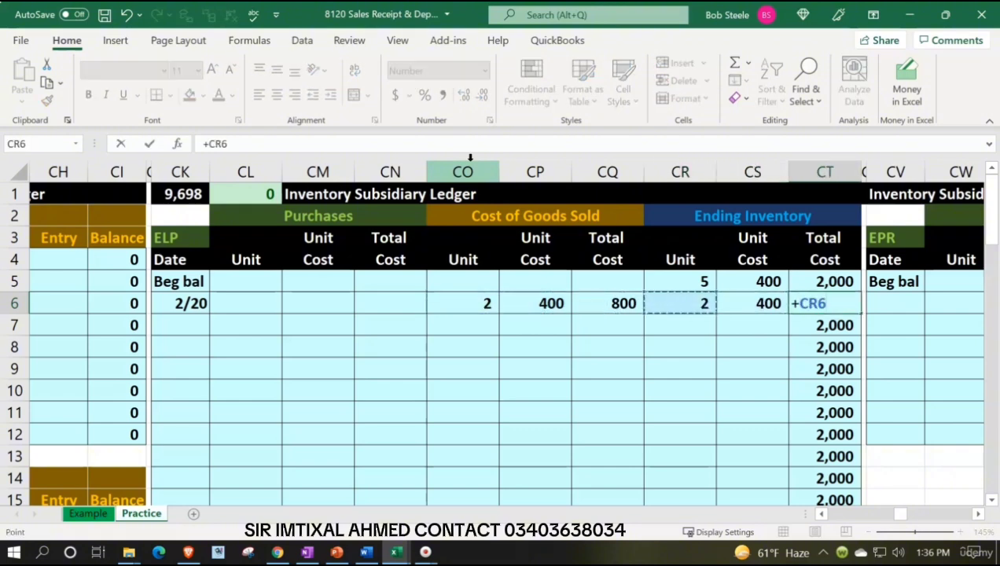
text(*)
key(Left)
key(Return)
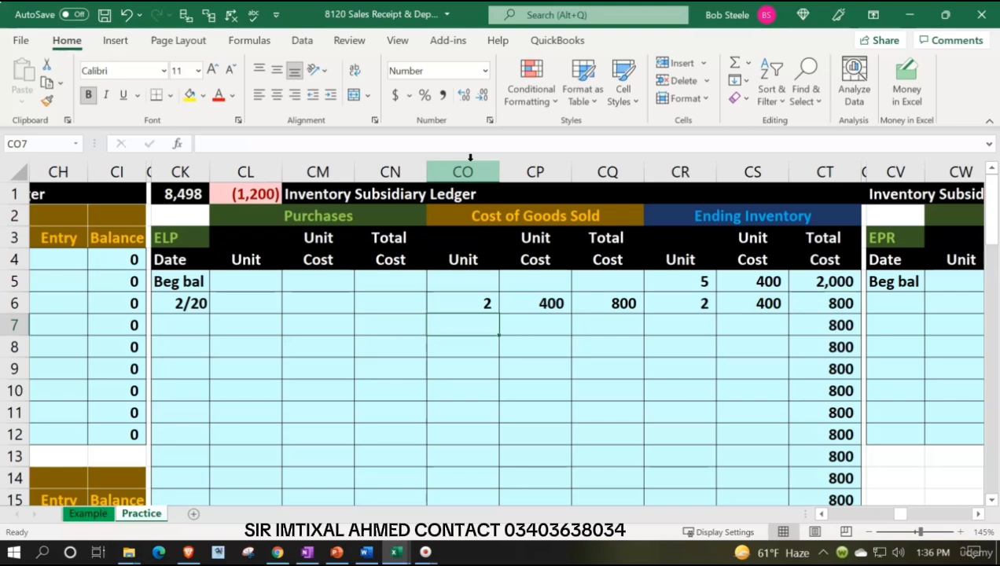
Calculate the remaining ELP units in CR7 as the beginning units in CR5 minus the units in CR6
key(Right)
key(Right)
key(Right)
text(=)
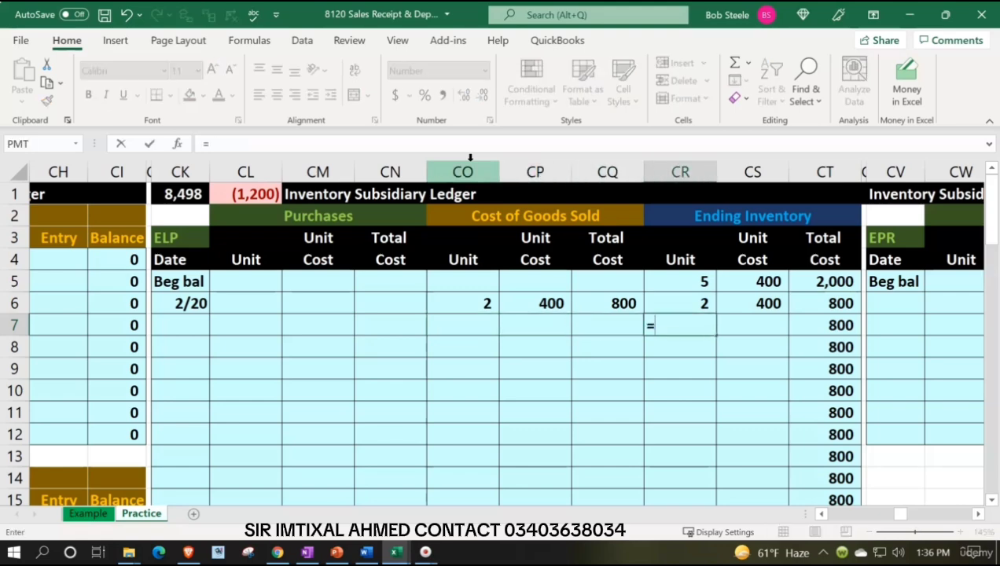
key(Up)
key(Up)
text(-)
key(Up)
key(Tab)
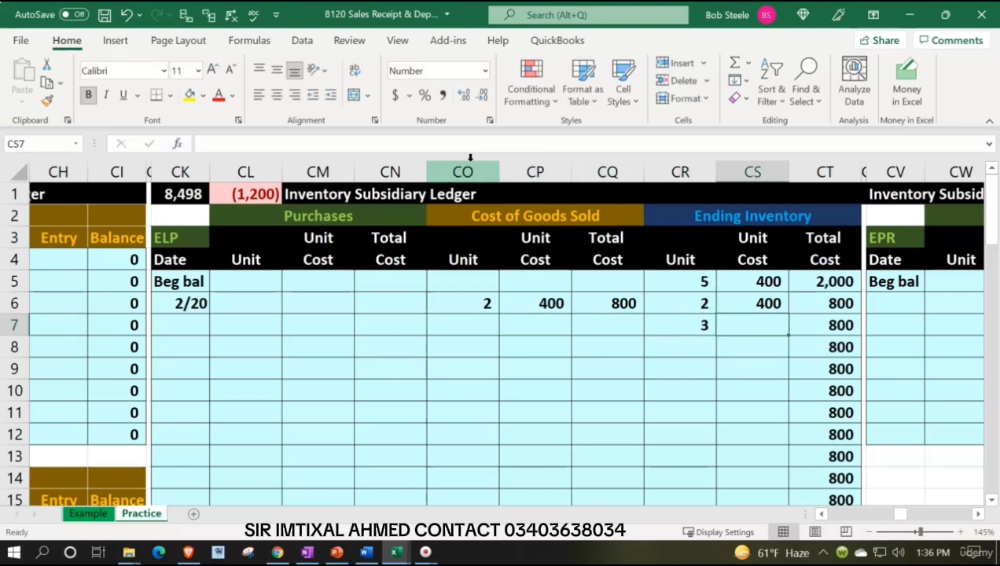
Link the unit cost in CS7 to CS6 and calculate the total cost in CT7 as CR7 times CS7
text(+)
key(Up)
key(Tab)
text(+)
key(Left)
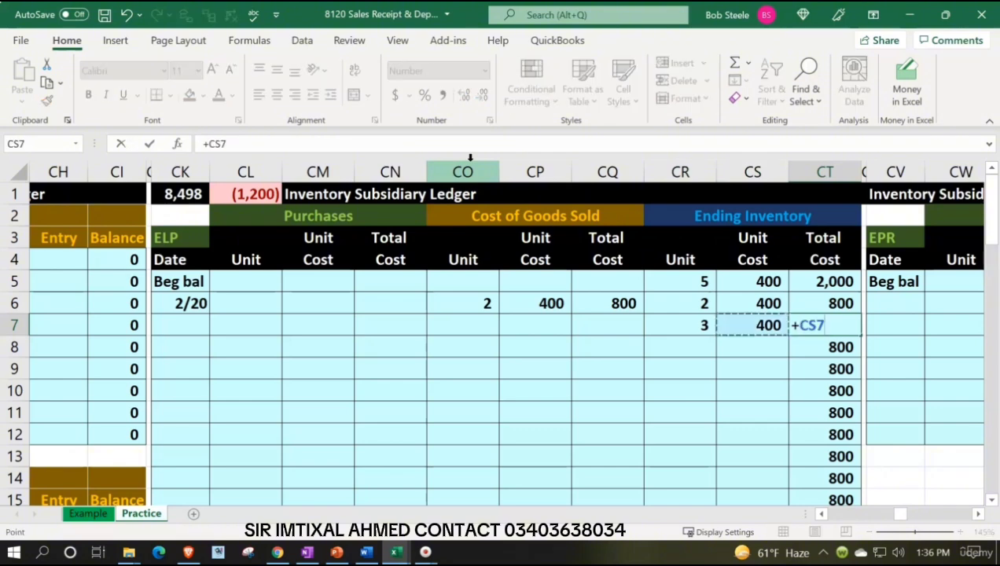
key(Left)
text(*)
key(Left)
key(Return)
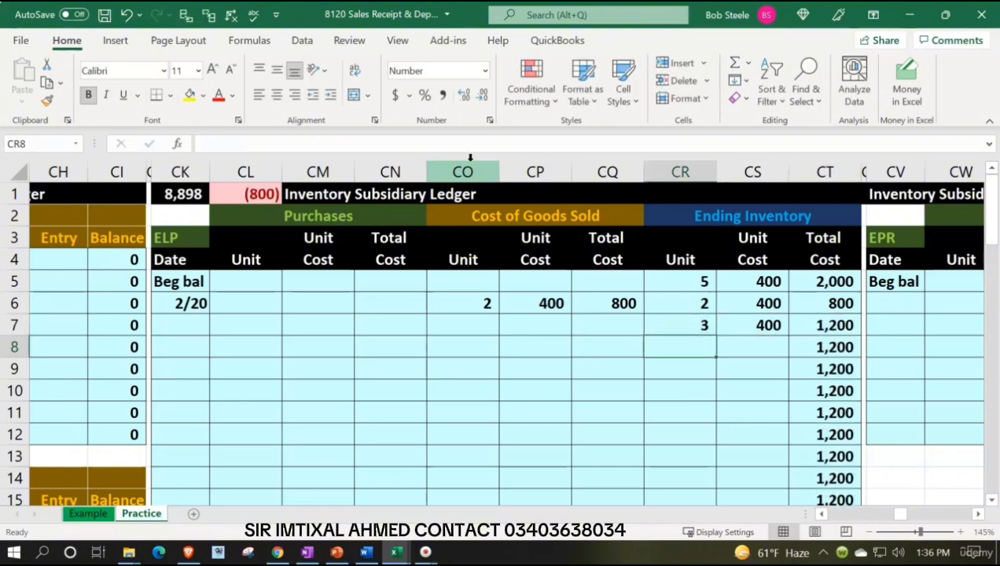
Enter the date 2/20 in CK30, below the beginning balance of the EPSP inventory ledger
key(alt+Tab)
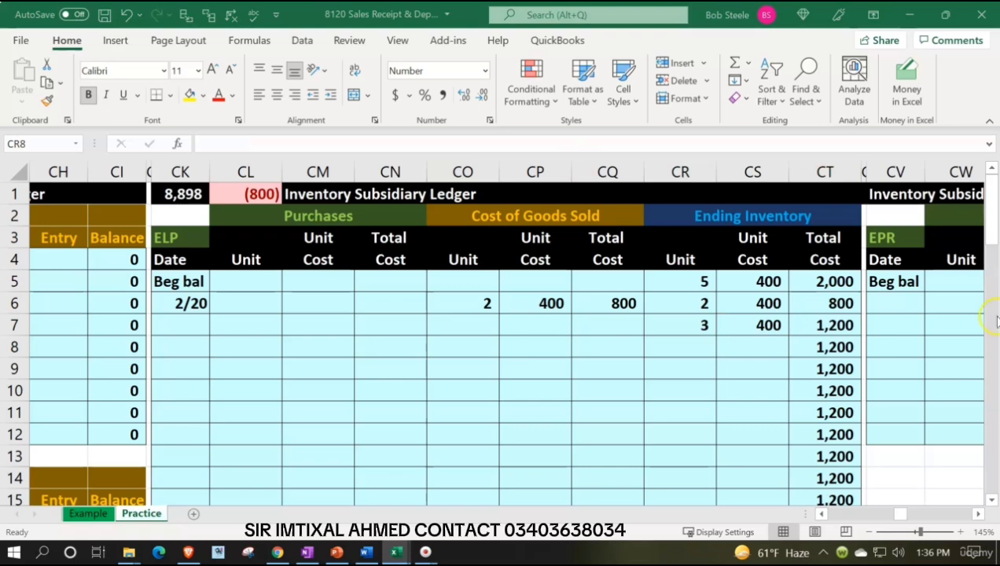
key(alt+Tab)
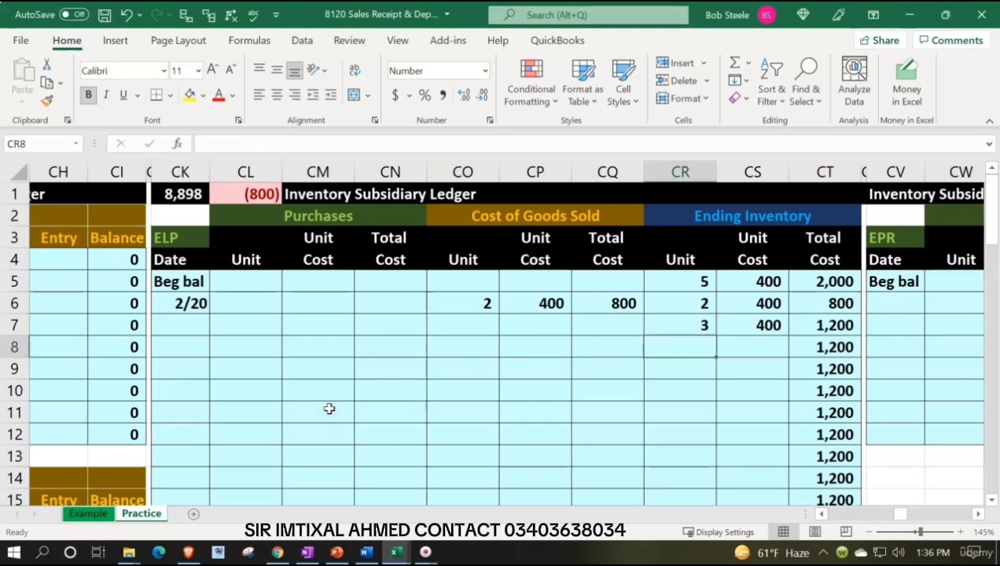
click(245, 193)
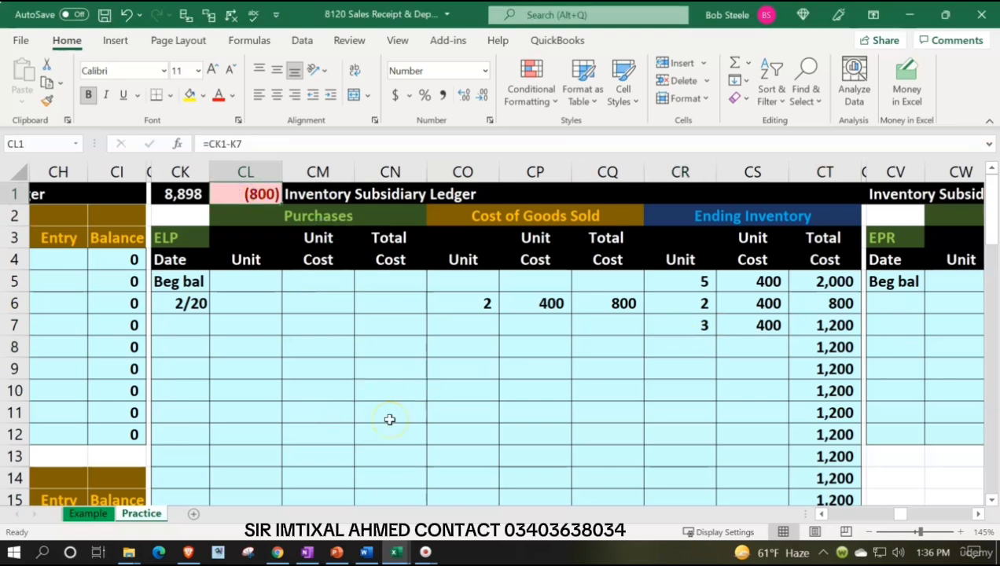
scroll(390, 419, down, 6)
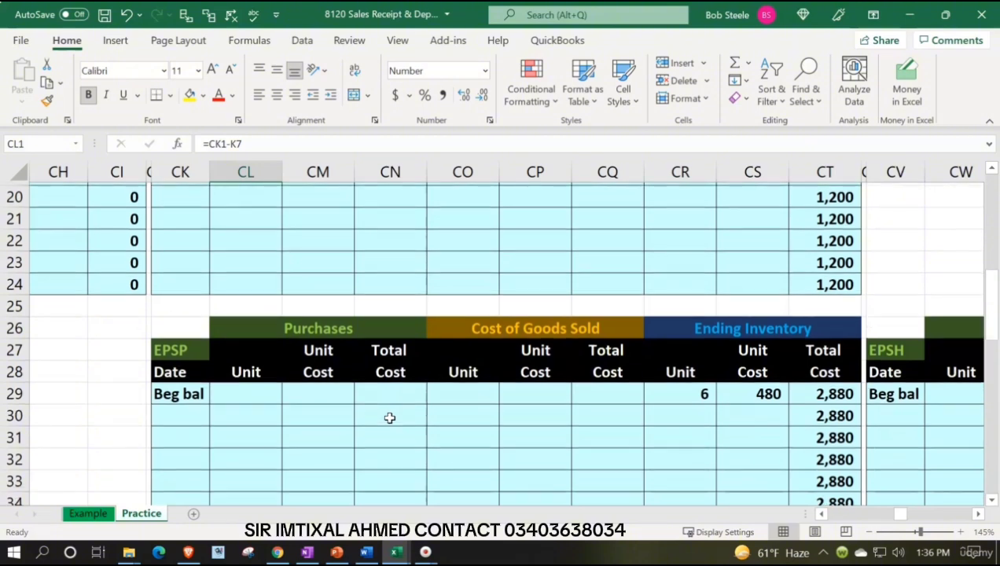
scroll(389, 418, down, 2)
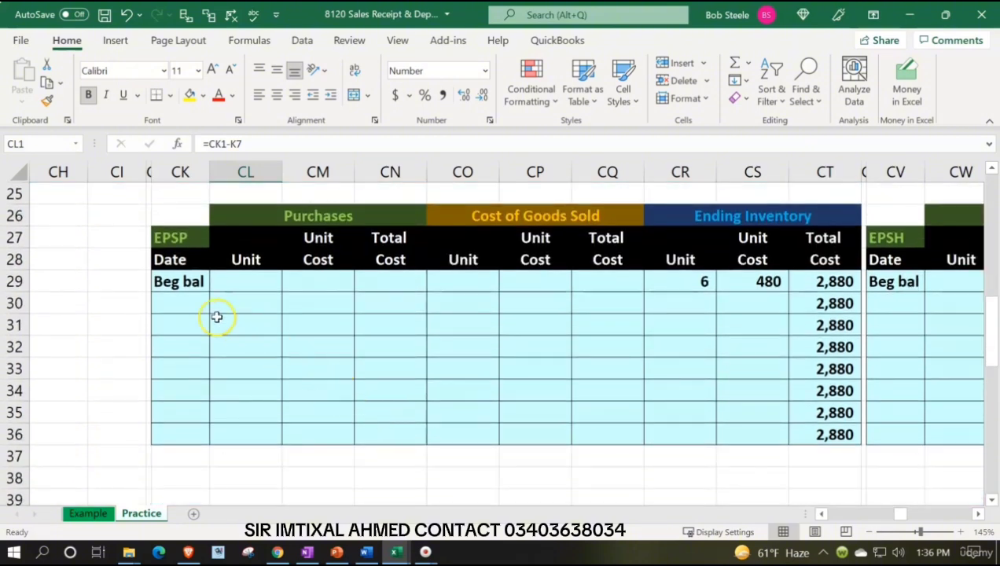
click(196, 302)
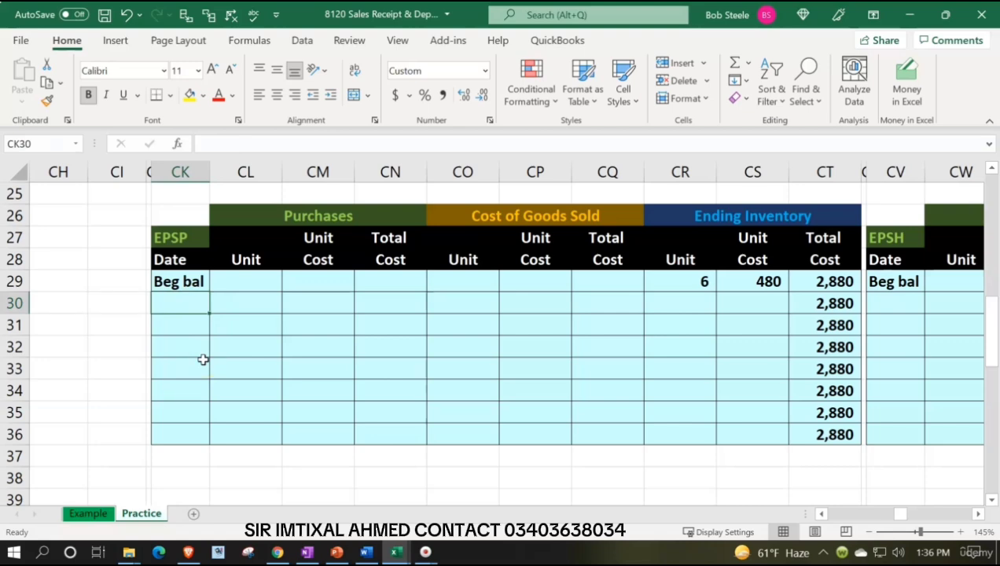
text(2/20)
key(Tab)
Record 2 EPSP units sold in CO30 and link the unit cost in CP30 to the beginning unit cost in CS29
key(Tab)
key(Tab)
key(Tab)
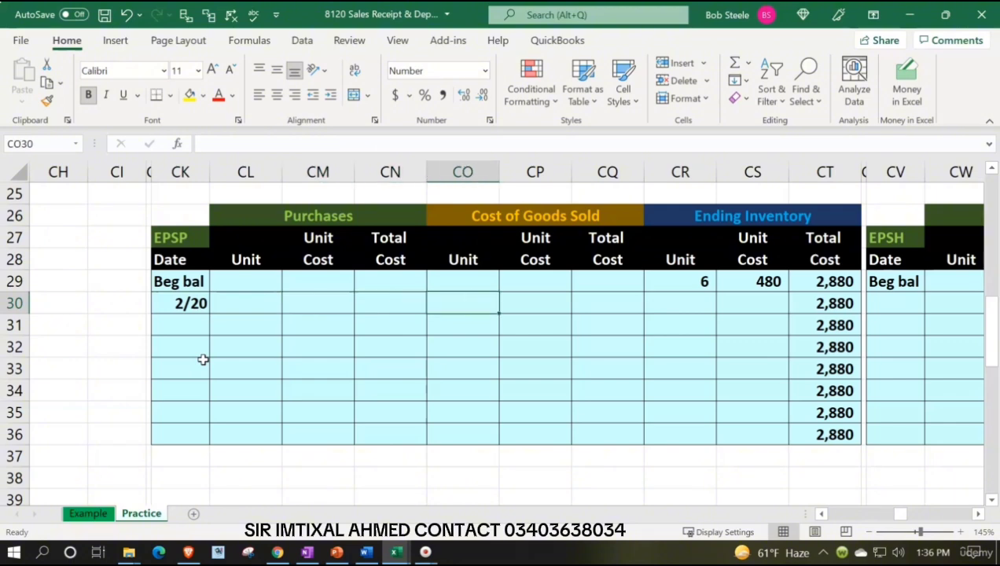
text(2)
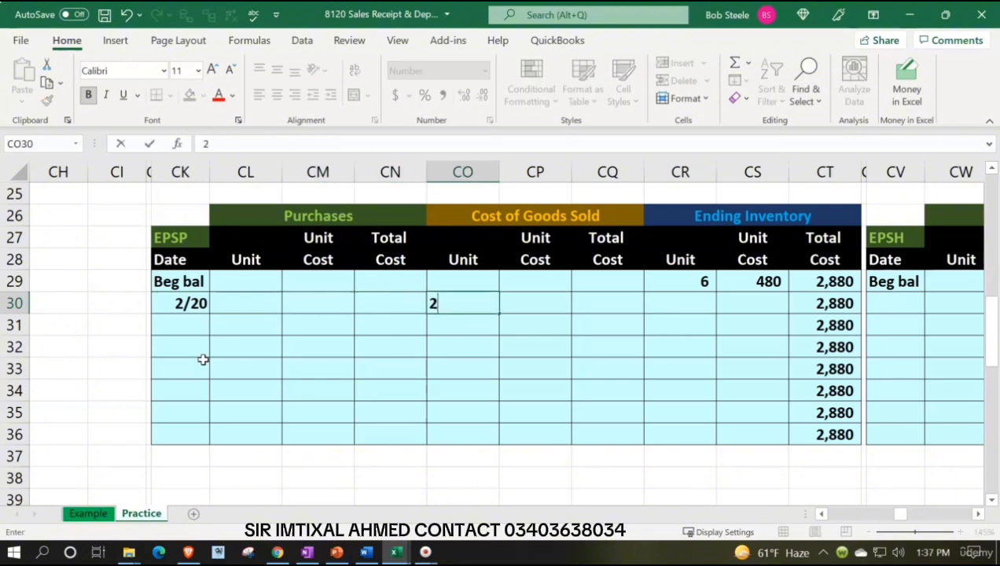
key(Tab)
text(+)
key(Right)
key(Right)
key(Up)
key(Right)
key(Tab)
Calculate the EPSP total cost of goods sold in CQ30 as the units in CO30 times the unit cost in CP30
text(+)
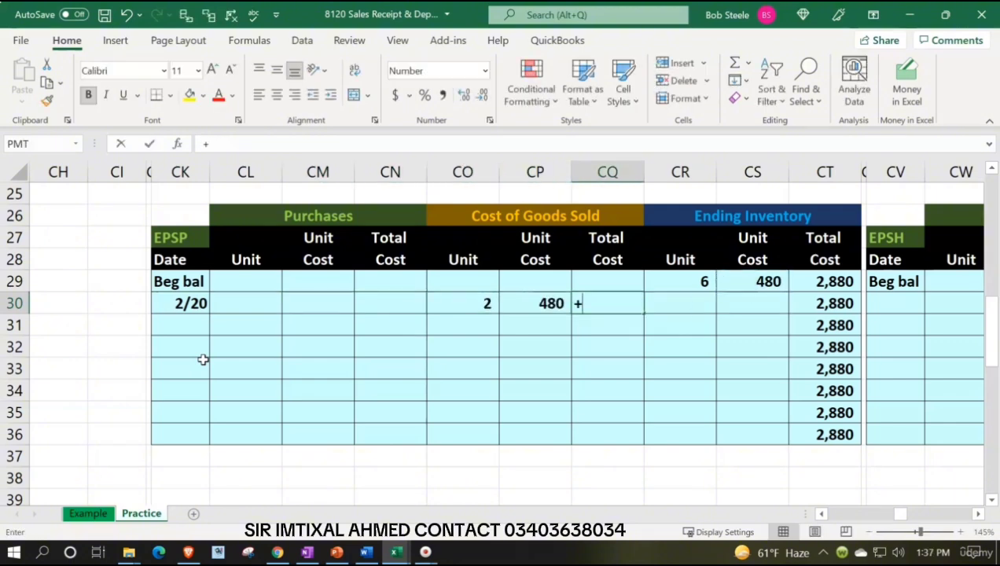
key(Left)
key(Left)
text(*)
key(Right)
key(Tab)
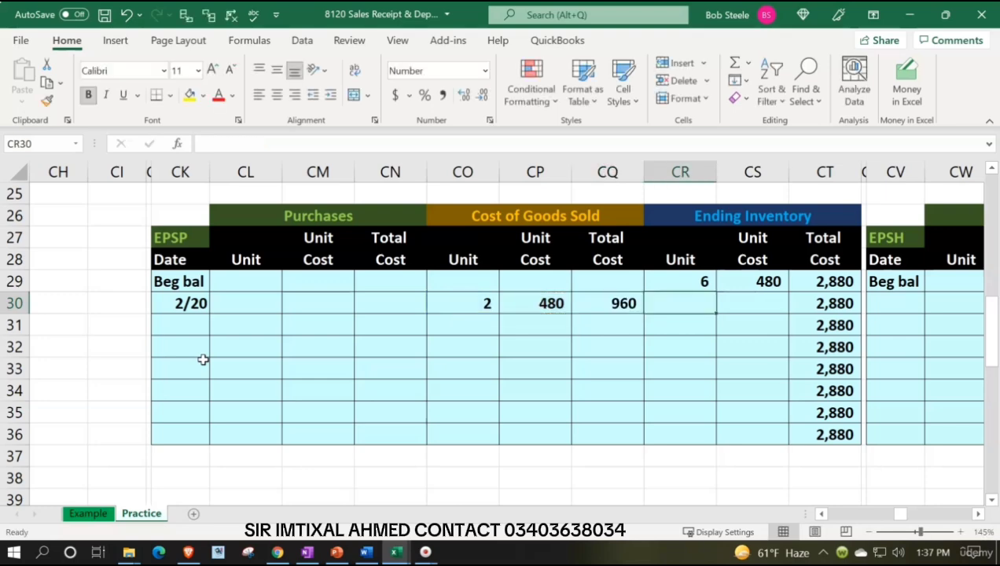
Link the EPSP ending inventory units in CR30 to CO30 and the unit cost in CS30 to CP30
text(+)
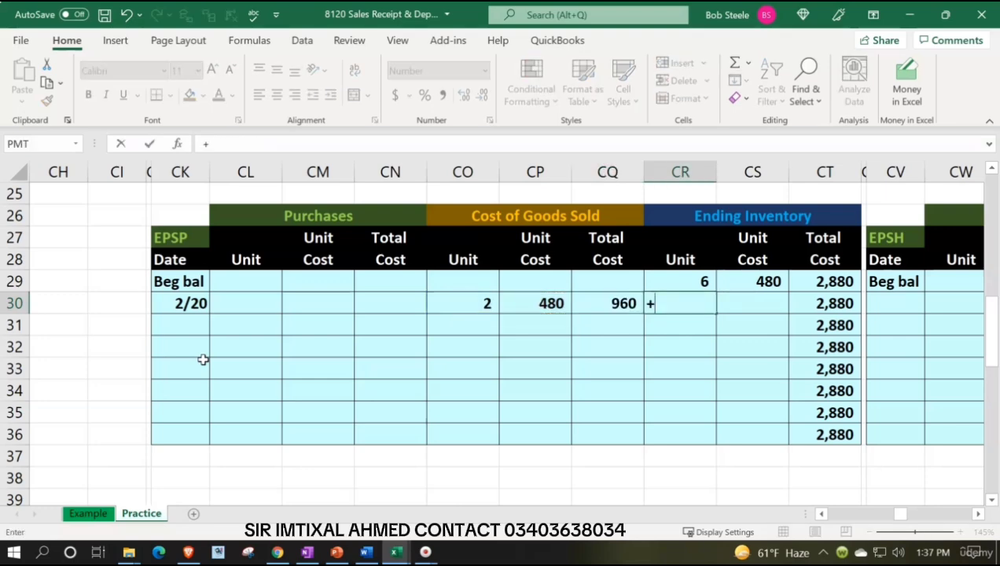
key(Left)
key(Left)
key(Left)
key(Tab)
text(+)
key(Left)
key(Left)
key(Left)
key(Tab)
Replace the EPSP ending inventory total cost in CT30 with the product of CR30 and CS30
text(+)
key(Left)
key(Left)
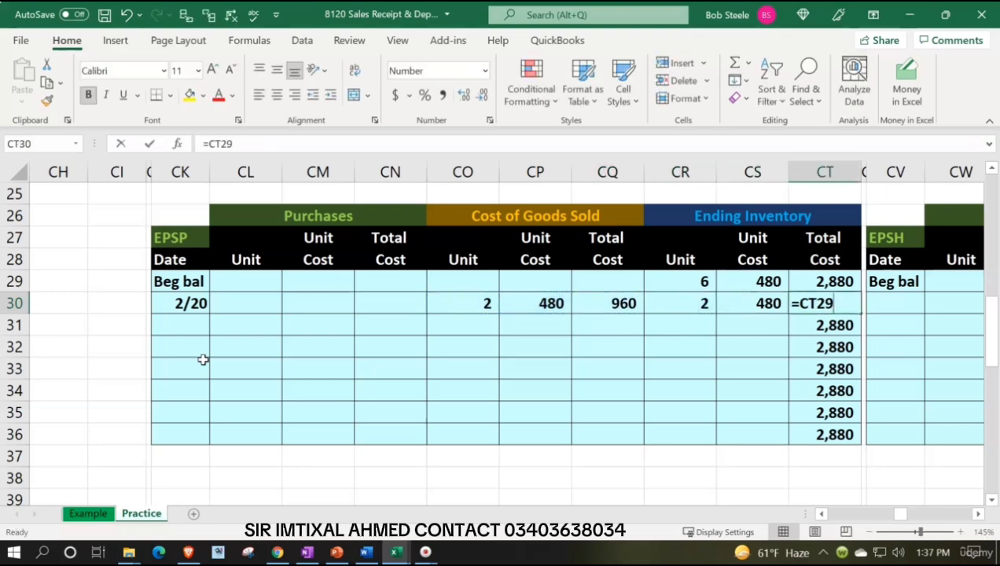
text(*)
key(Left)
key(Return)
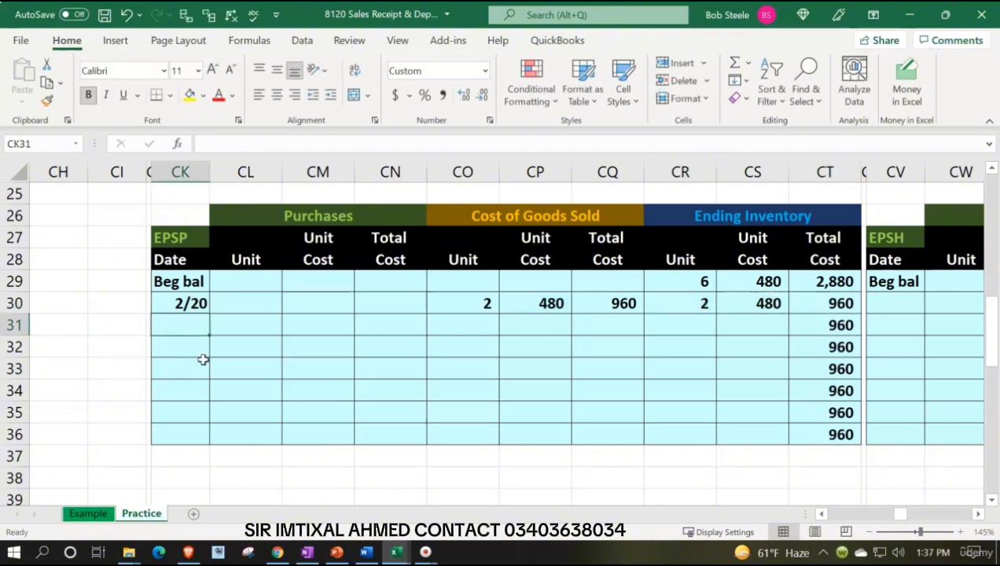
Calculate the remaining EPSP ending inventory units in CR31 as the beginning units in CR29 minus the sold units in CR30
key(Right)
key(Right)
key(Right)
key(Right)
key(Right)
key(Right)
key(Right)
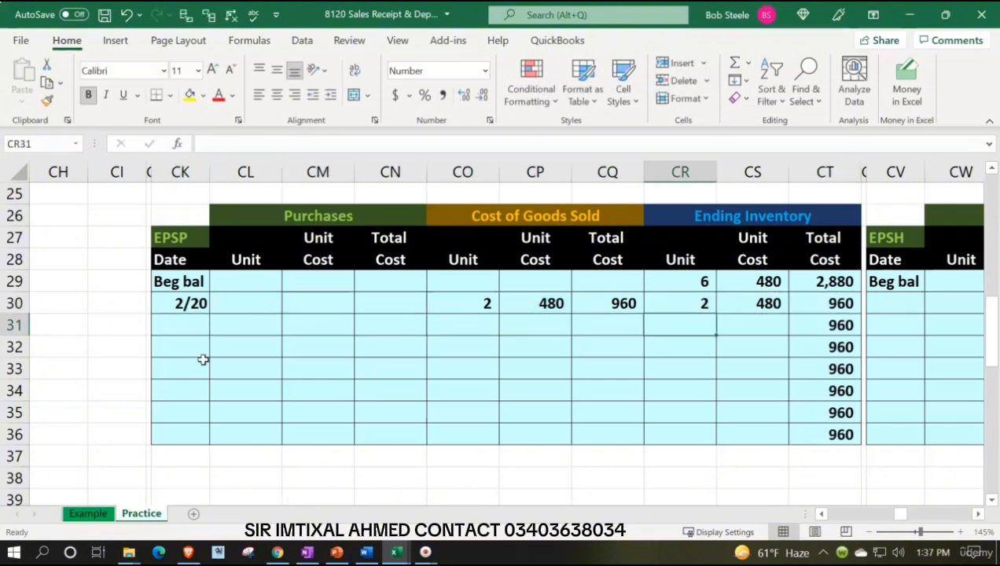
text(+)
key(Up)
key(Up)
text(-)
key(Up)
key(Tab)
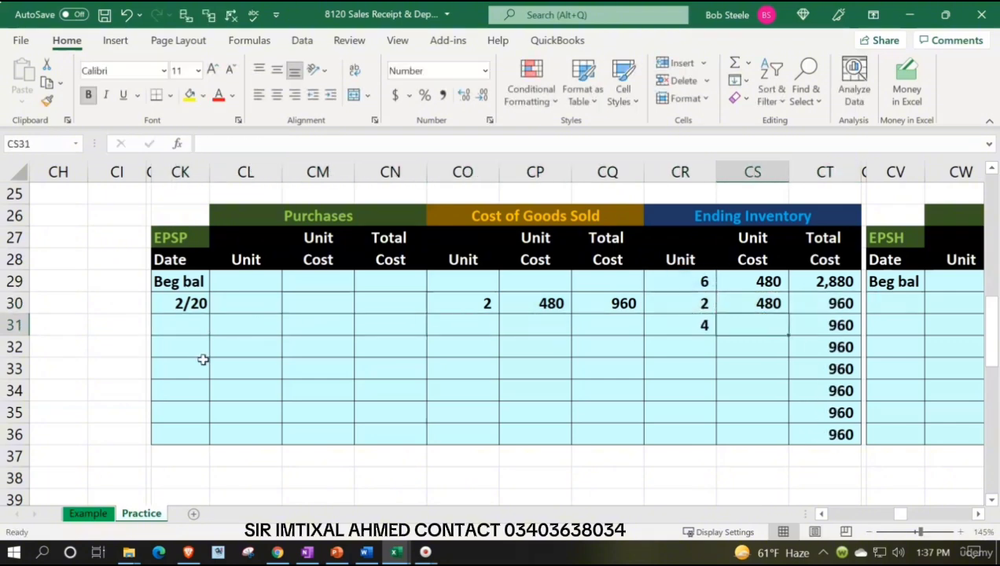
Link the EPSP ending inventory unit cost in CS31 to CS30 and replace the total cost in CT31 with CS31 times CR31
text(+)
key(Up)
key(Tab)
text(+)
key(Left)
key(Left)
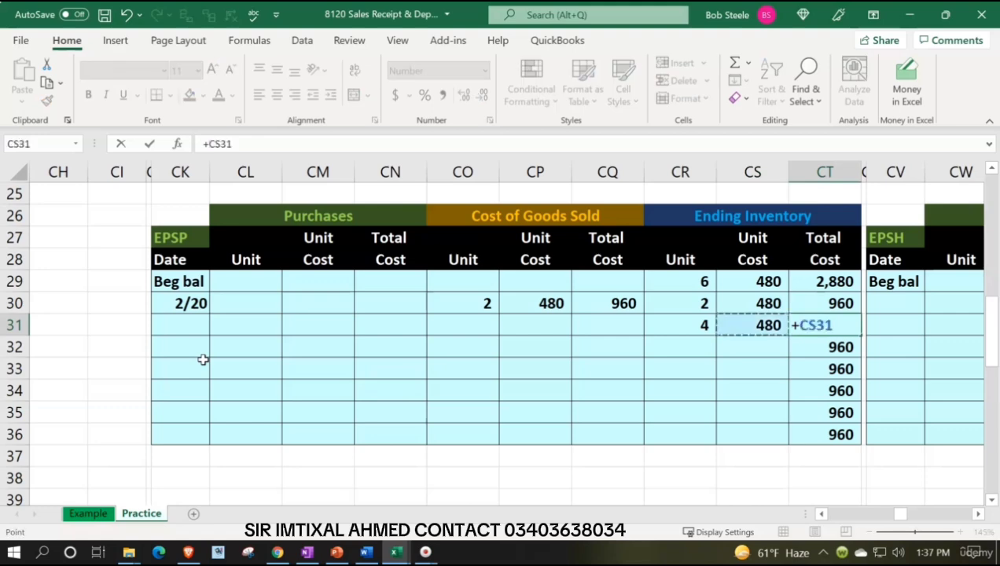
text(*)
key(Left)
key(Return)
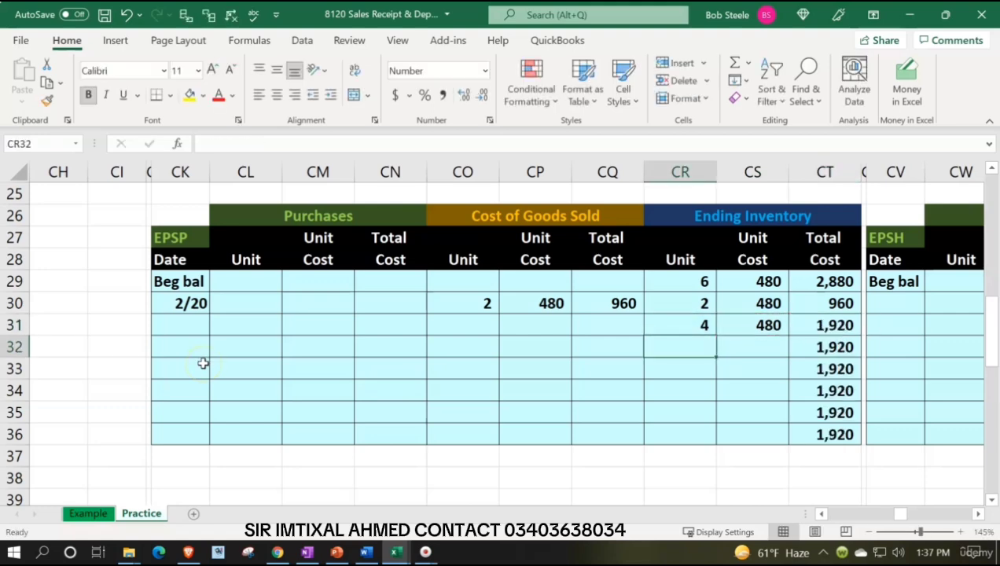
Check the combined cost of goods sold by selecting the EPSP total in CQ30 together with the ELP total in CQ6
click(602, 305)
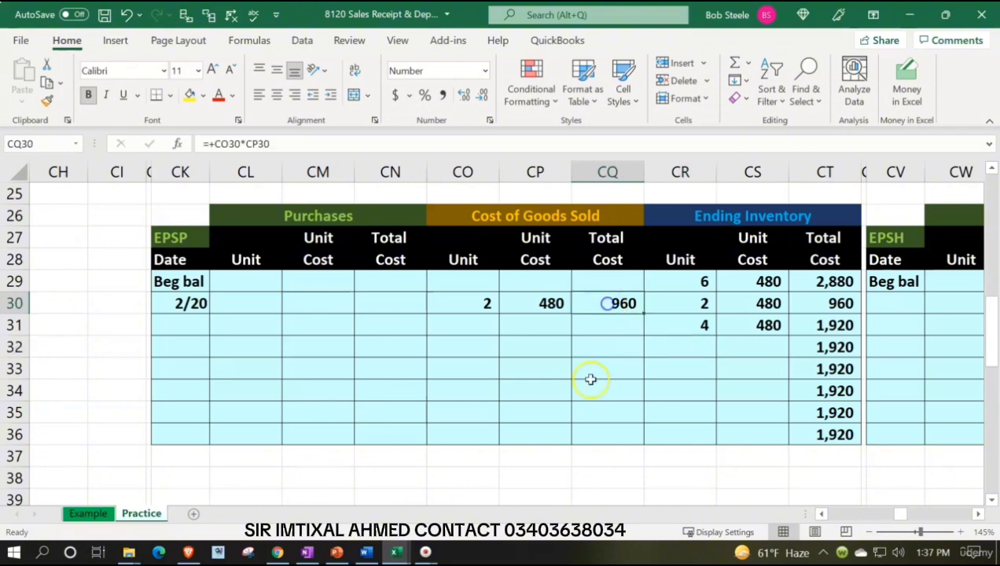
scroll(591, 385, up, 1)
scroll(590, 400, up, 2)
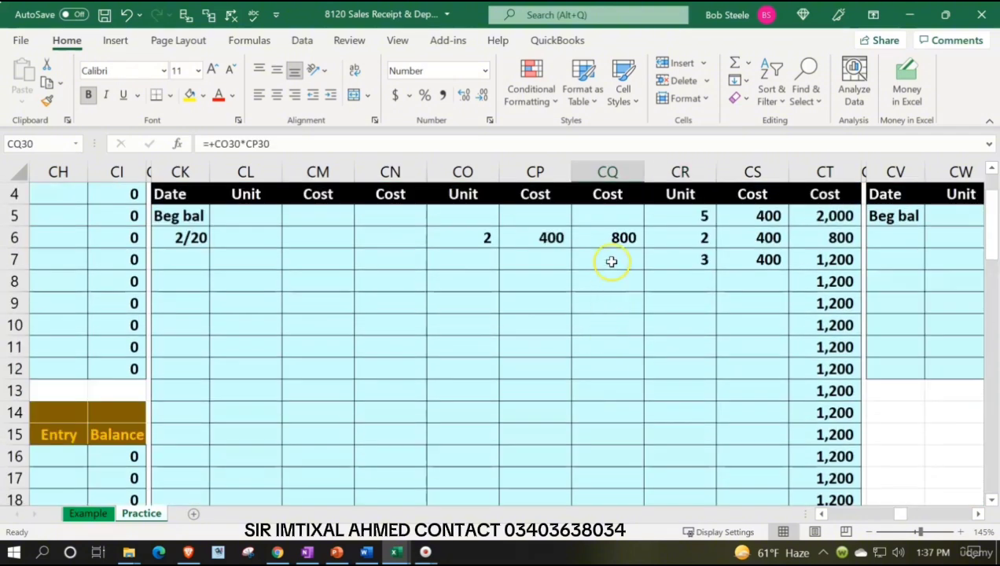
click(611, 237)
scroll(504, 359, up, 1)
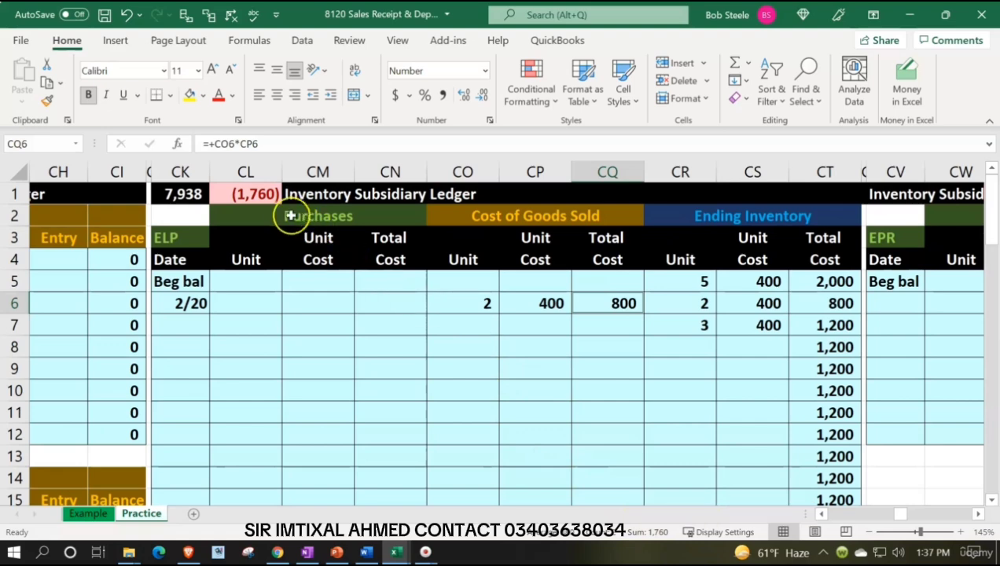
click(382, 355)
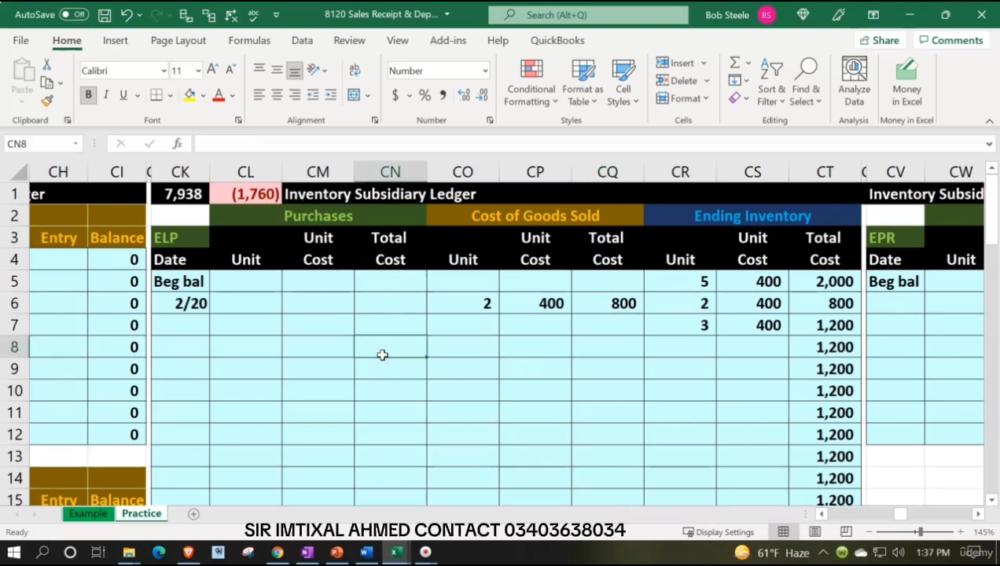
Enter the Cost of Goods Sold debit in C18 of the journal as the sum of CQ6 (ELP) and CQ30 (EPSP)
key(Left)
key(Left)
key(Left)
key(Left)
key(Left)
key(Left)
key(Left)
key(Left)
key(Left)
key(Left)
key(Left)
key(Left)
key(Left)
key(Left)
key(Left)
key(Left)
key(Left)
key(Left)
key(Left)
key(Left)
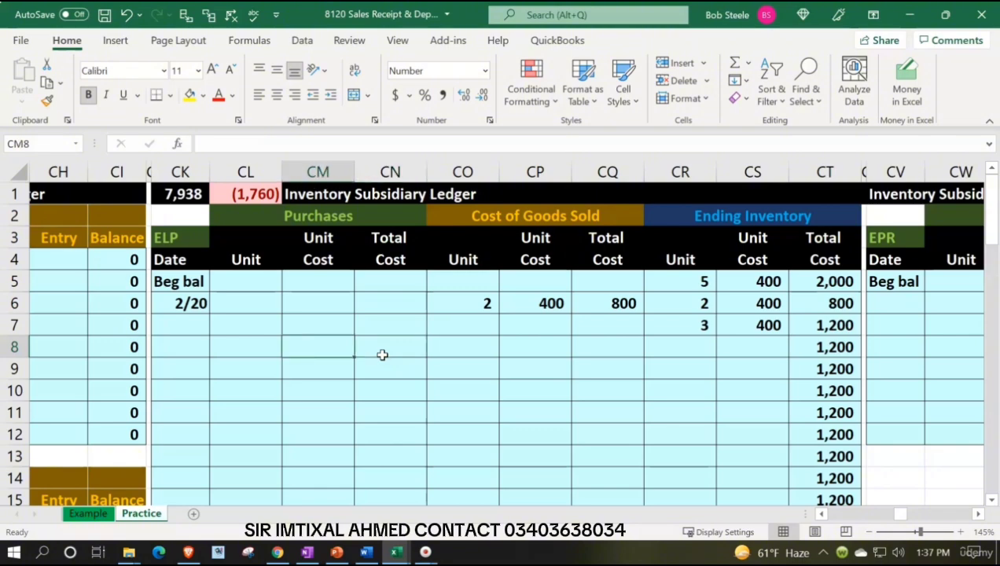
key(Left)
key(Left)
key(Left)
key(Left)
key(Left)
key(Left)
key(Left)
key(Left)
key(Left)
key(Left)
key(Left)
key(Left)
key(Left)
key(Left)
key(Left)
key(Left)
key(Left)
key(Left)
key(Left)
key(Left)
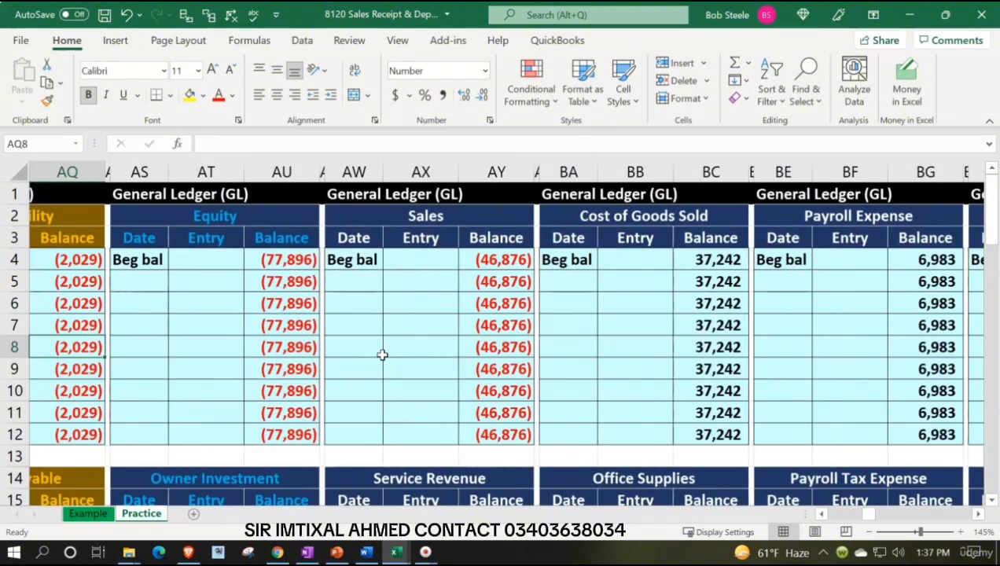
key(Right)
key(Down)
key(Down)
key(Down)
key(Down)
key(Down)
key(Down)
key(Down)
key(Down)
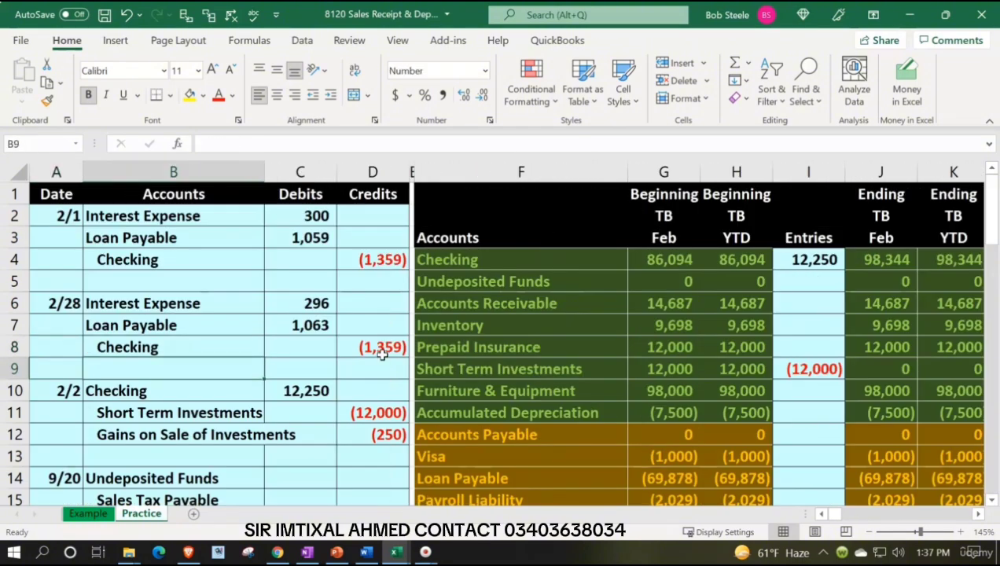
key(Down)
key(Down)
key(Down)
key(Down)
key(Down)
key(Down)
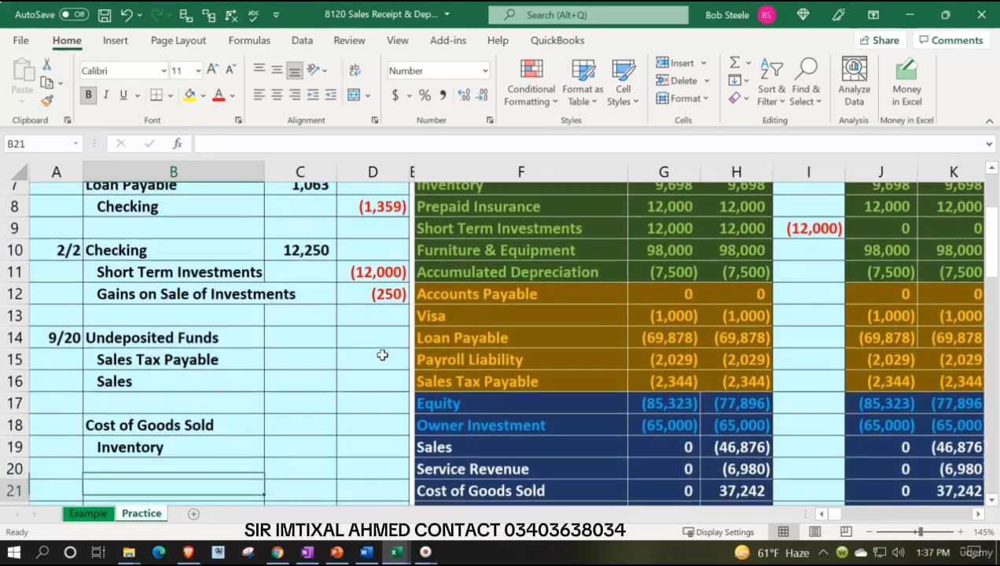
key(Right)
key(Up)
key(Up)
key(Up)
key(Up)
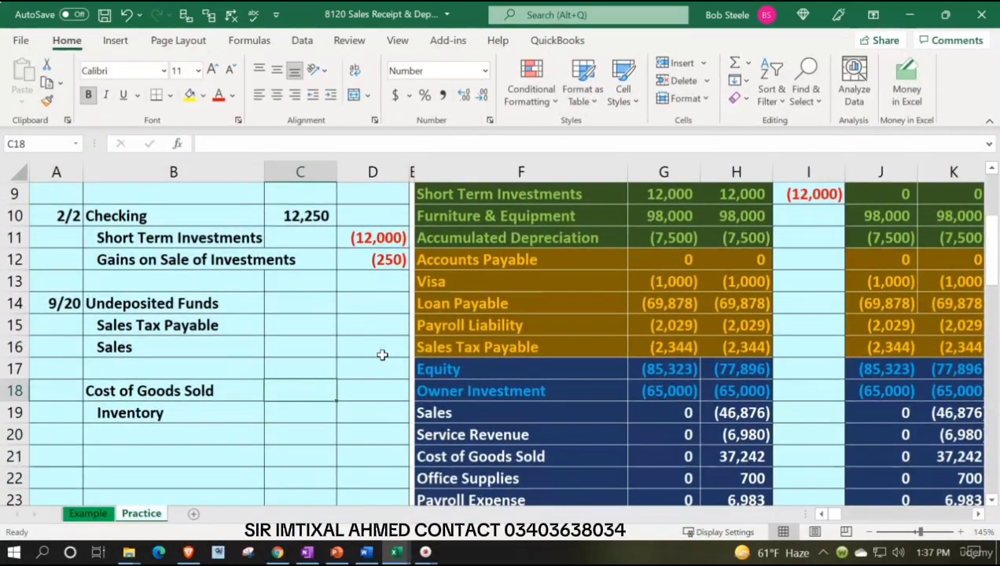
text(=)
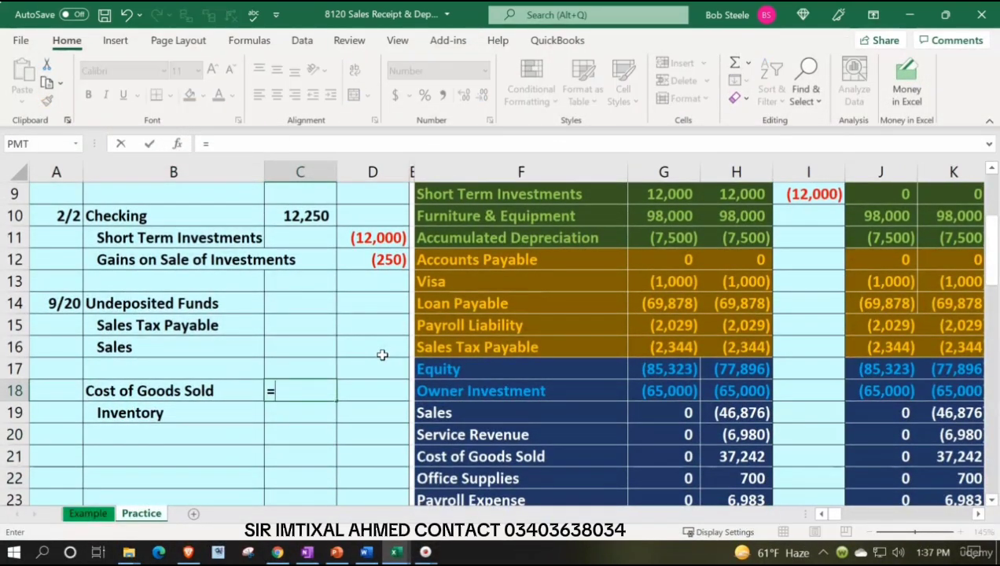
key(Right)
key(Right)
key(Right)
key(Right)
key(Right)
key(Right)
key(Right)
key(Right)
key(Right)
key(Right)
key(Right)
key(Right)
key(Right)
key(Right)
key(Right)
key(Right)
key(Right)
key(Right)
key(Right)
key(Right)
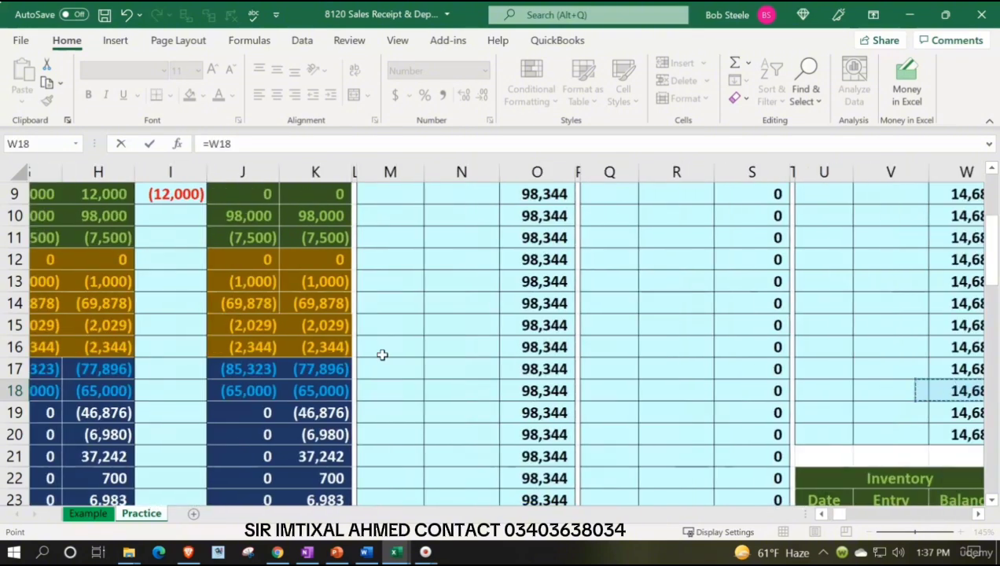
key(Right)
key(Right)
key(Right)
key(Right)
key(Right)
key(Right)
key(Right)
key(Right)
key(Right)
key(Right)
key(Right)
key(Right)
key(Right)
key(Right)
key(Right)
key(Right)
key(Right)
key(Right)
key(Right)
key(Right)
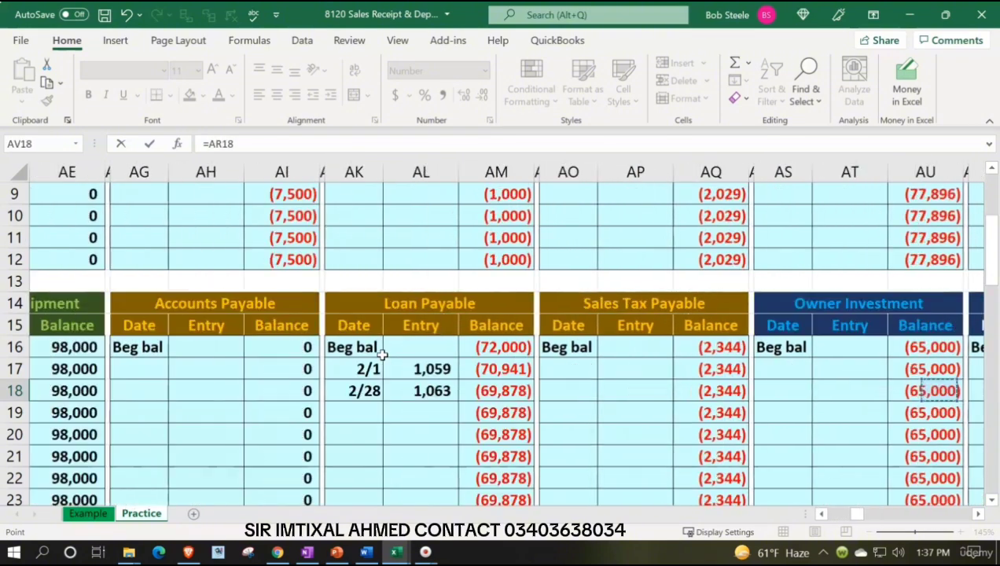
key(Right)
key(Right)
key(Right)
key(Right)
key(Right)
key(Right)
key(Right)
key(Right)
key(Right)
key(Right)
key(Right)
key(Right)
key(Right)
key(Right)
key(Right)
key(Right)
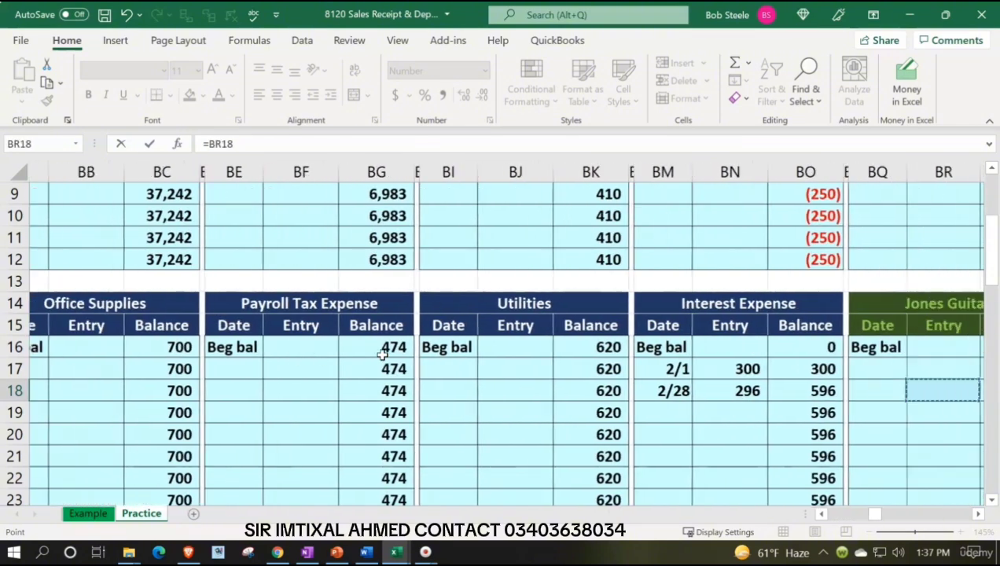
key(Right)
key(Right)
key(Right)
key(Right)
key(Right)
key(Right)
key(Right)
key(Right)
key(Right)
key(Right)
key(Right)
key(Right)
key(Right)
key(Right)
key(Right)
key(Right)
key(Right)
key(Right)
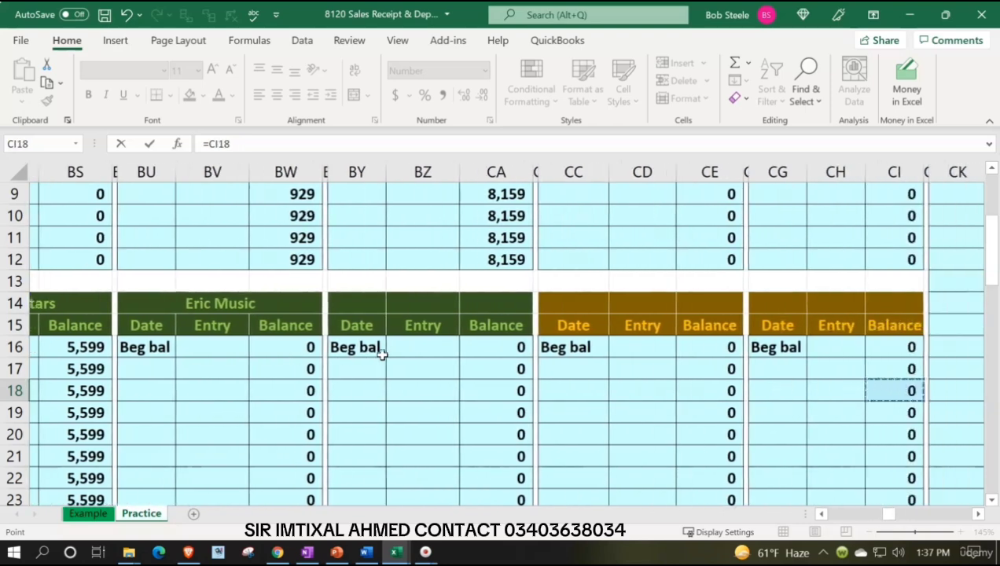
key(Right)
key(Right)
key(Right)
key(Right)
key(Right)
key(Right)
key(Right)
key(Right)
key(Right)
key(Right)
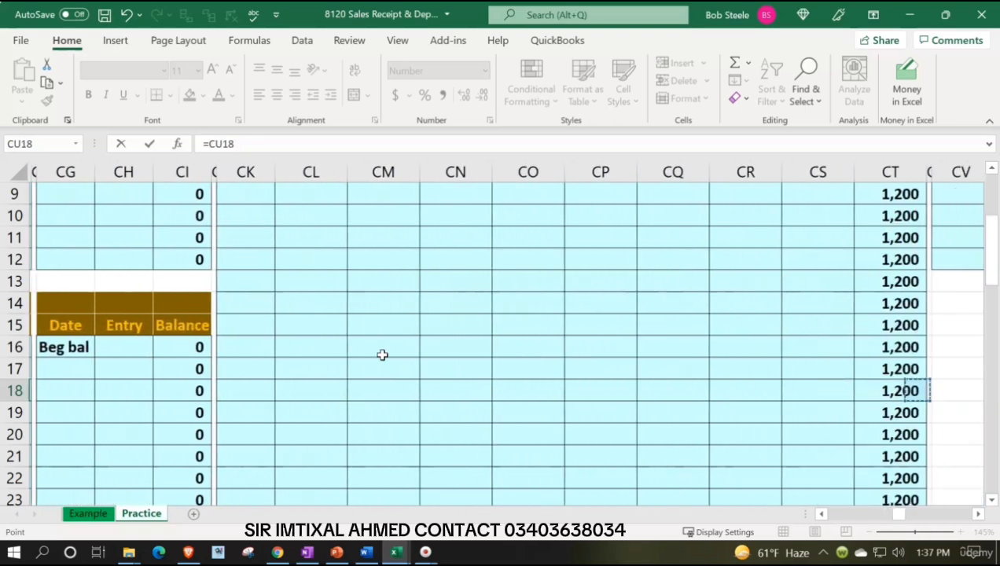
scroll(382, 355, up, 3)
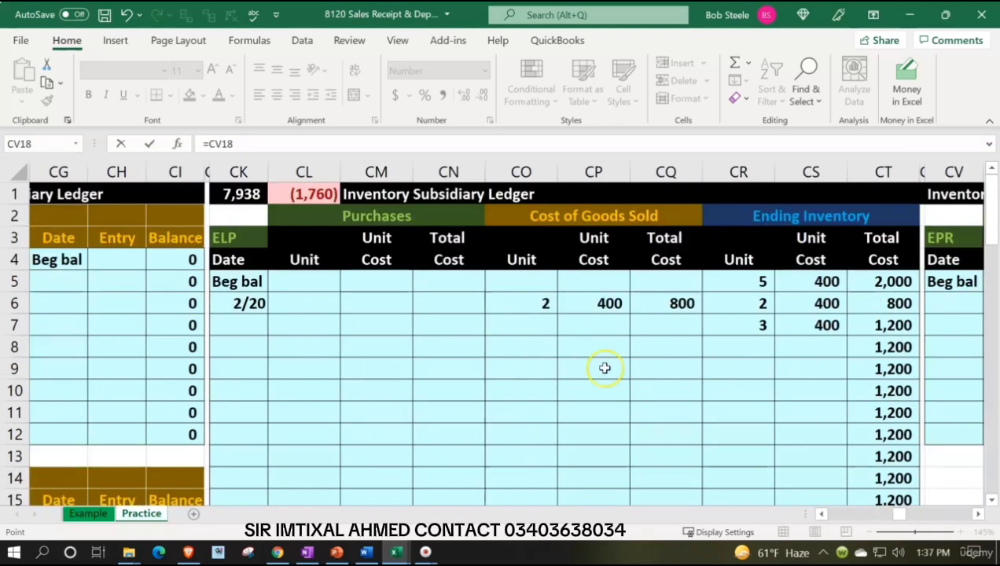
click(664, 303)
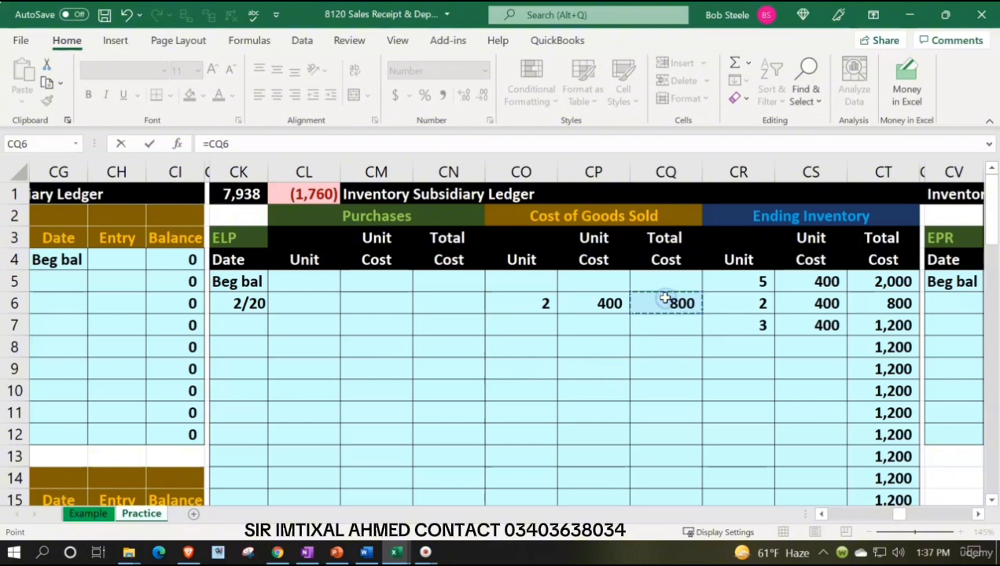
text(+)
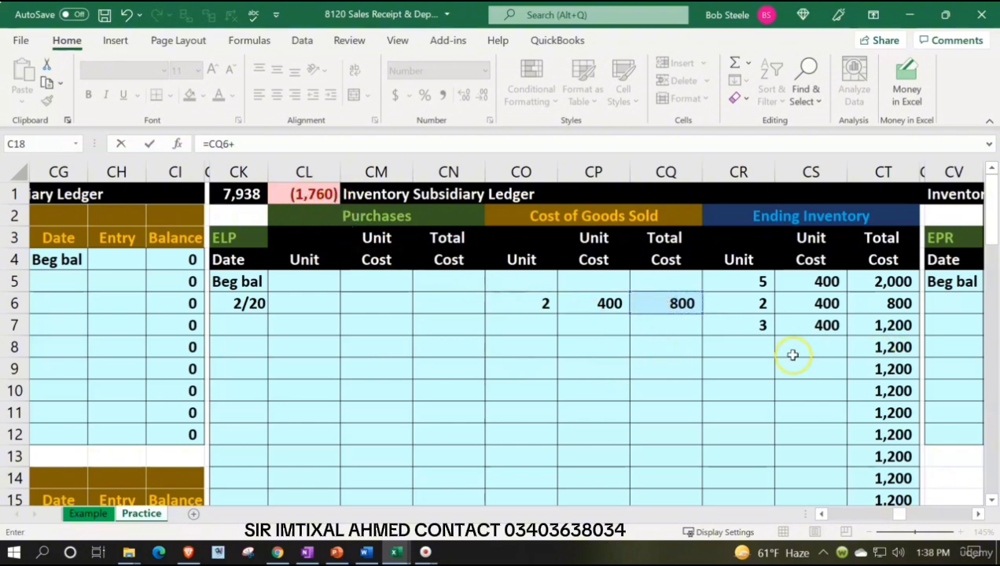
scroll(792, 354, down, 4)
scroll(792, 354, down, 3)
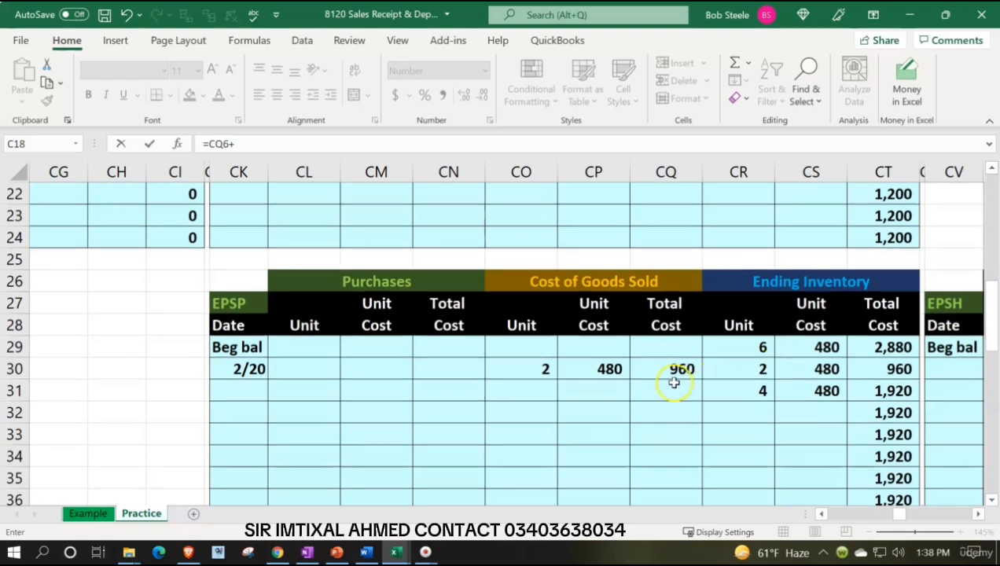
click(666, 369)
key(Return)
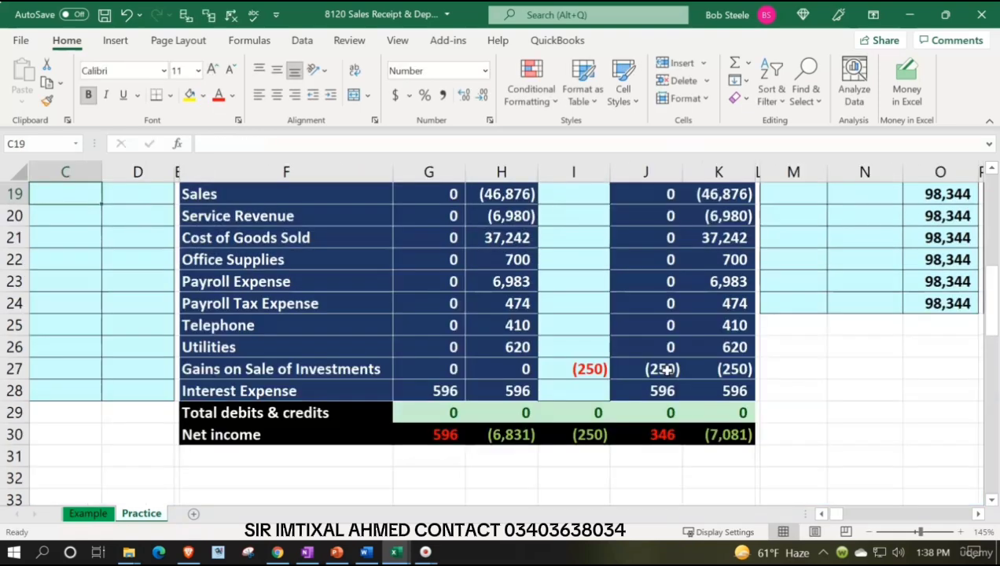
Return to the Cost of Goods Sold line in row 18 of the journal and review the sales receipt entry
scroll(544, 317, up, 2)
click(410, 309)
key(Left)
key(Left)
key(Left)
key(Left)
key(Left)
key(Left)
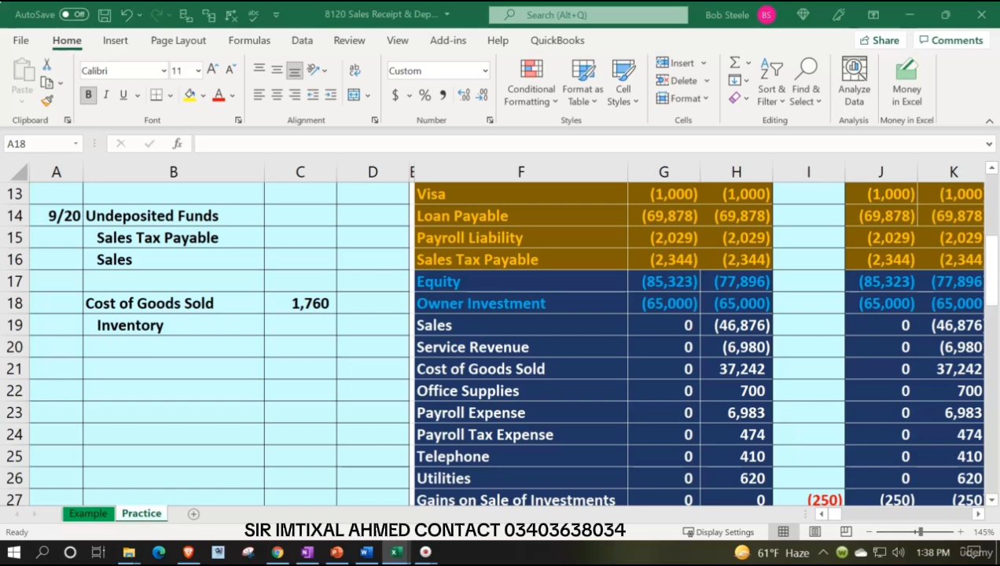
Enter the Inventory credit in D19 as the negative of the Cost of Goods Sold debit in C18
click(377, 318)
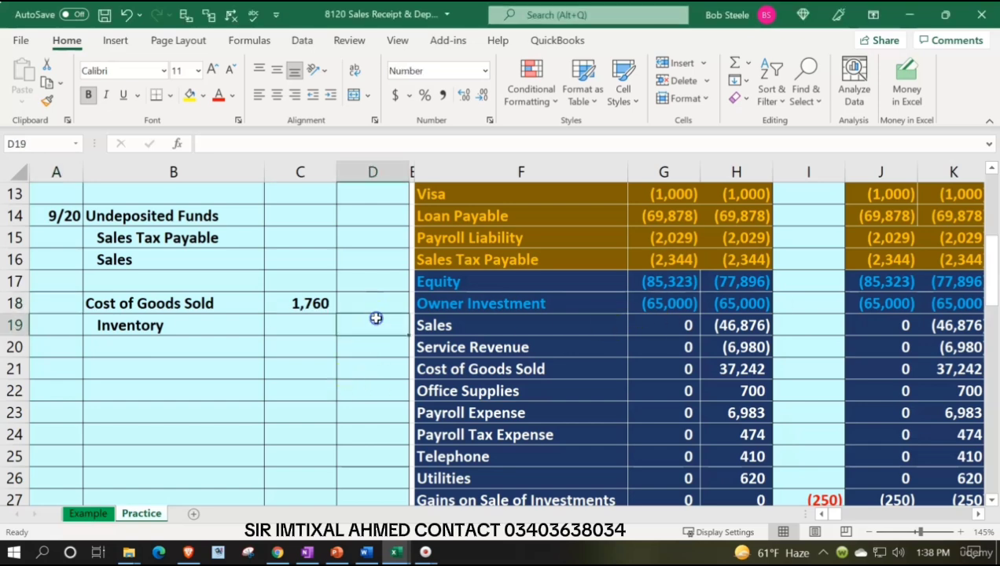
text(-)
key(Left)
key(Up)
key(Return)
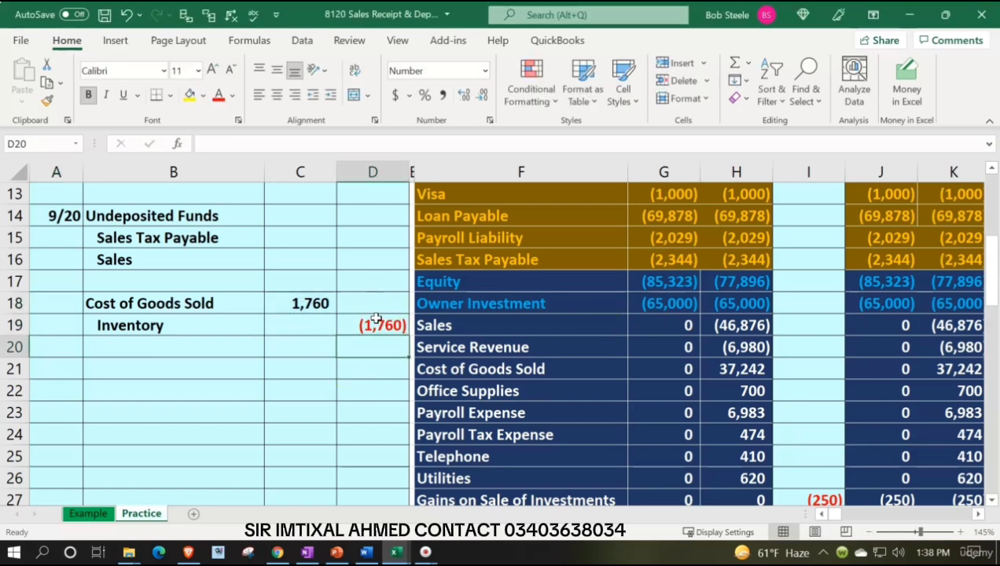
Enter the Sales credit in D16 with the formula =-(600*2+500*2)
key(Up)
key(Up)
key(Up)
key(Up)
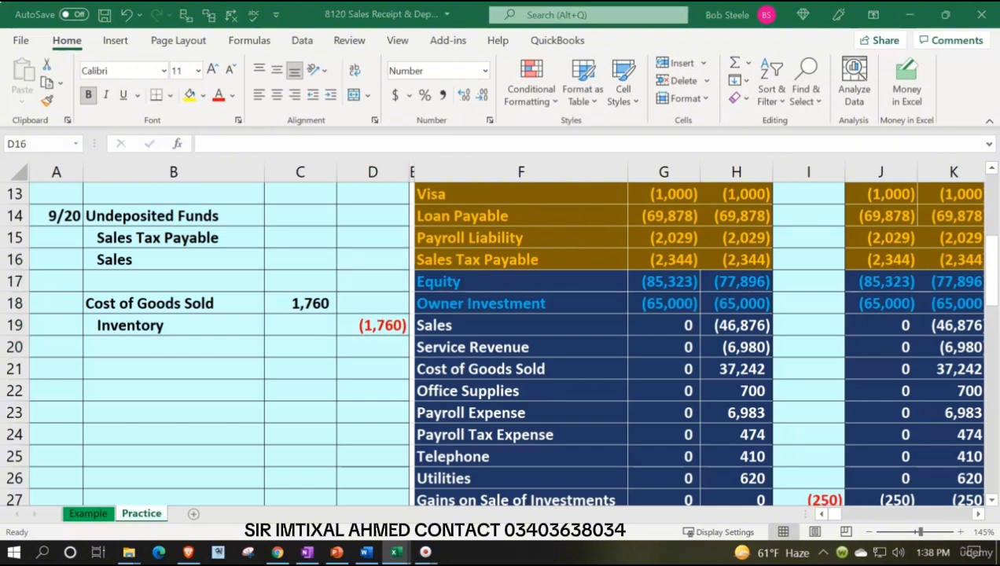
click(361, 260)
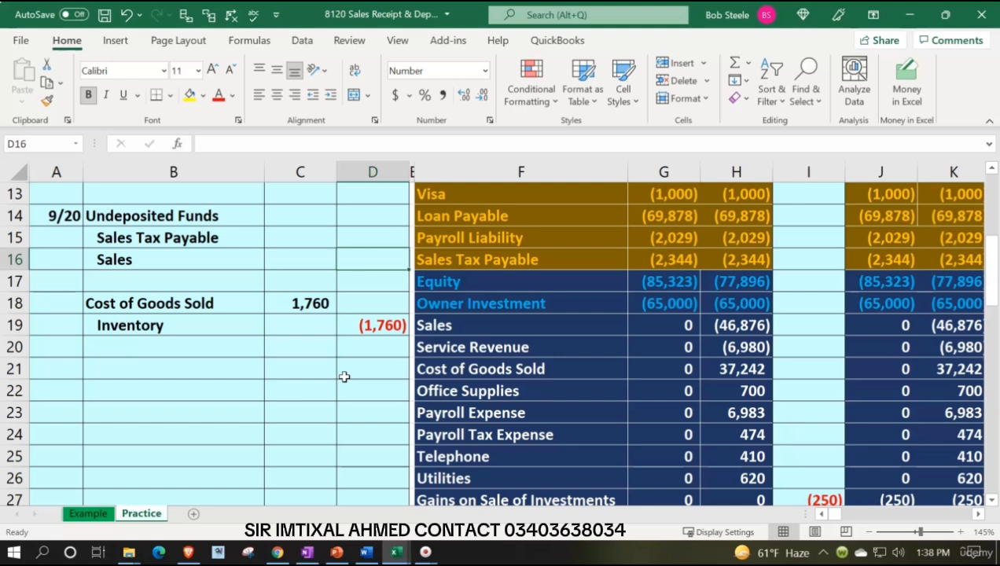
text(=)
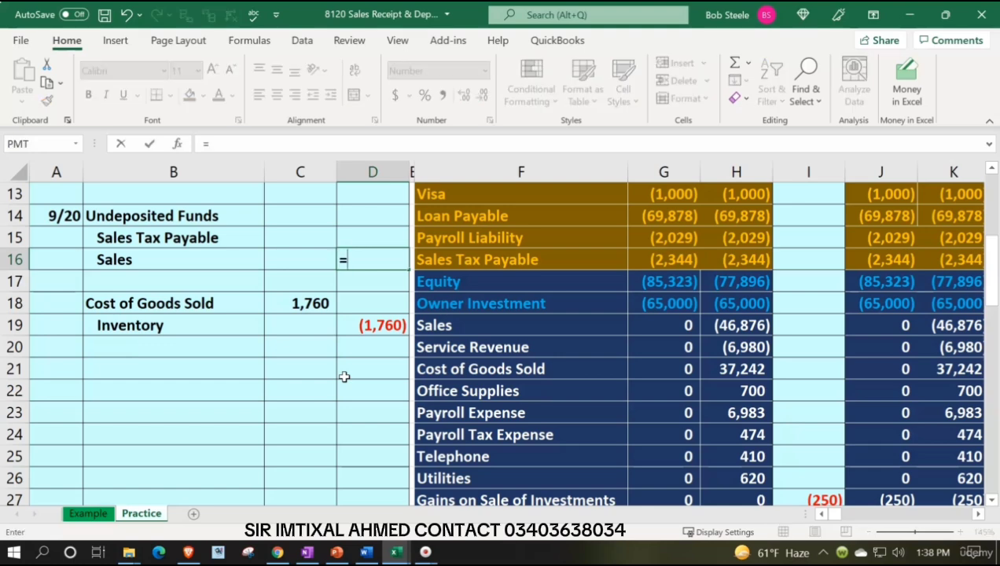
text(-(600)
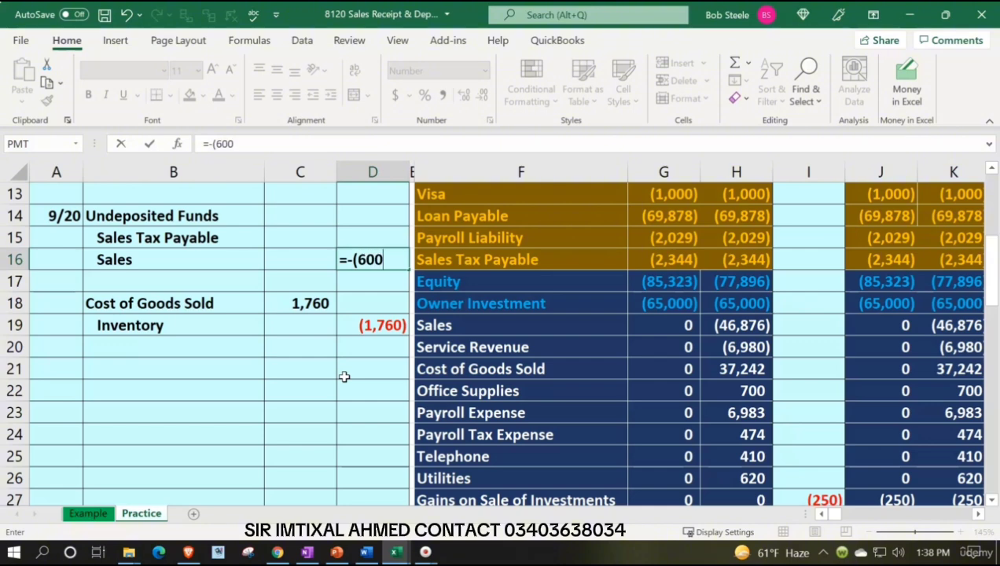
text(*2+500)
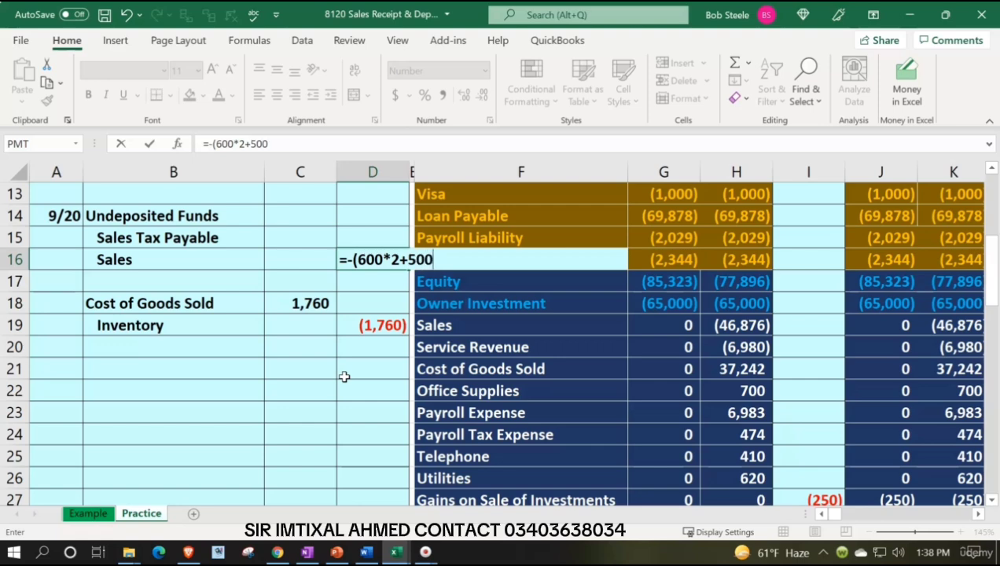
text(*2)
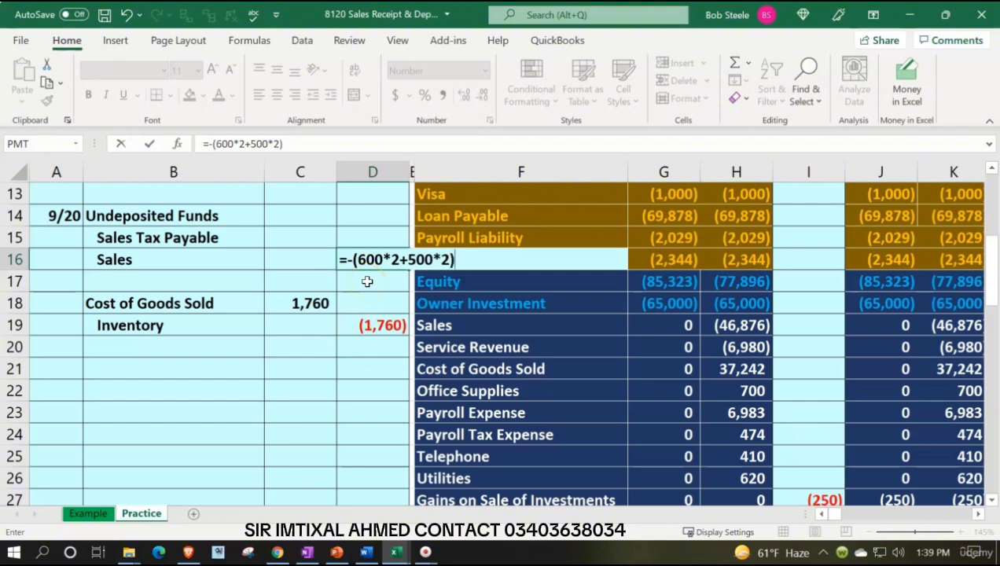
key(Return)
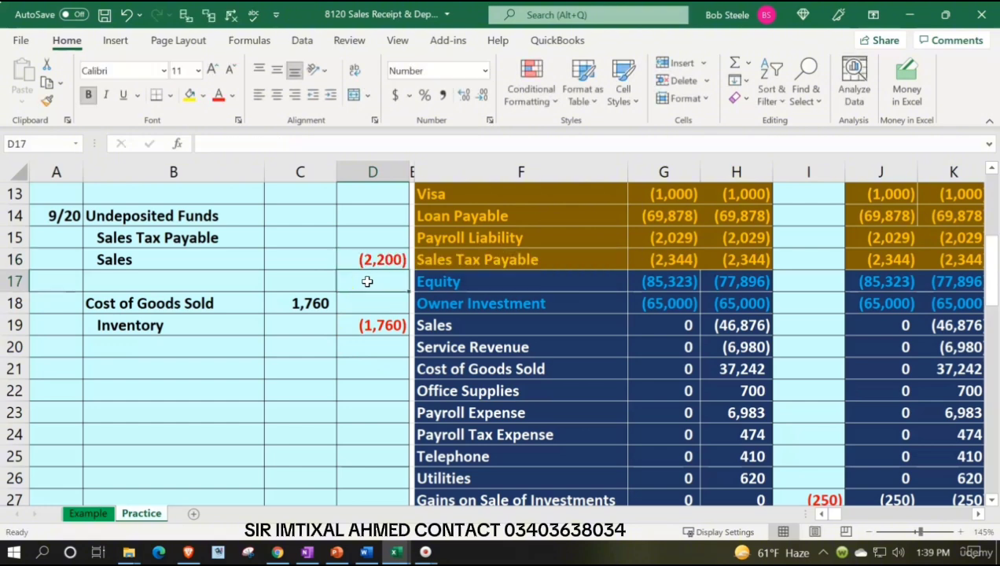
Calculate the Sales Tax Payable credit in D15 as the Sales amount in D16 times .05
key(Up)
key(Up)
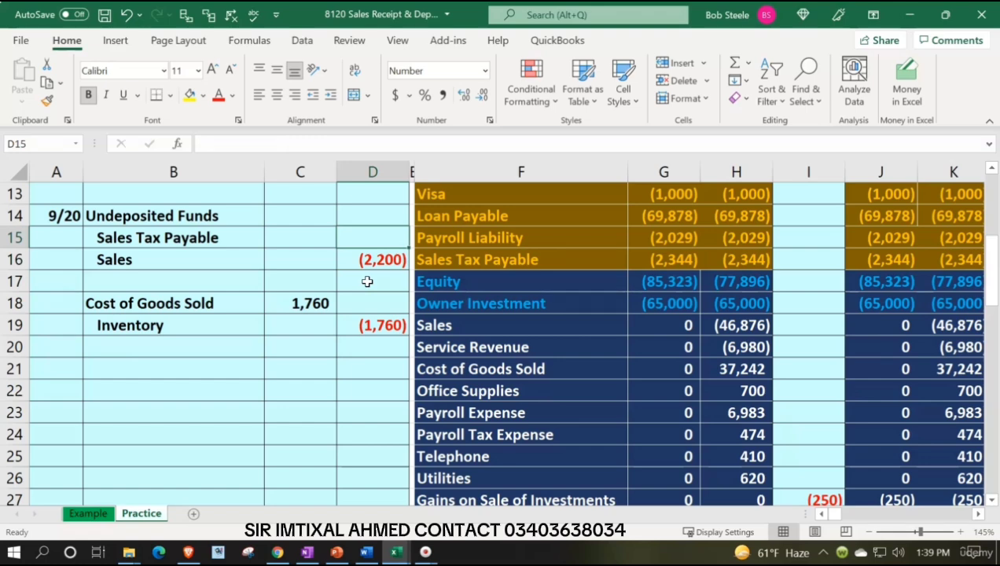
text(=)
key(Down)
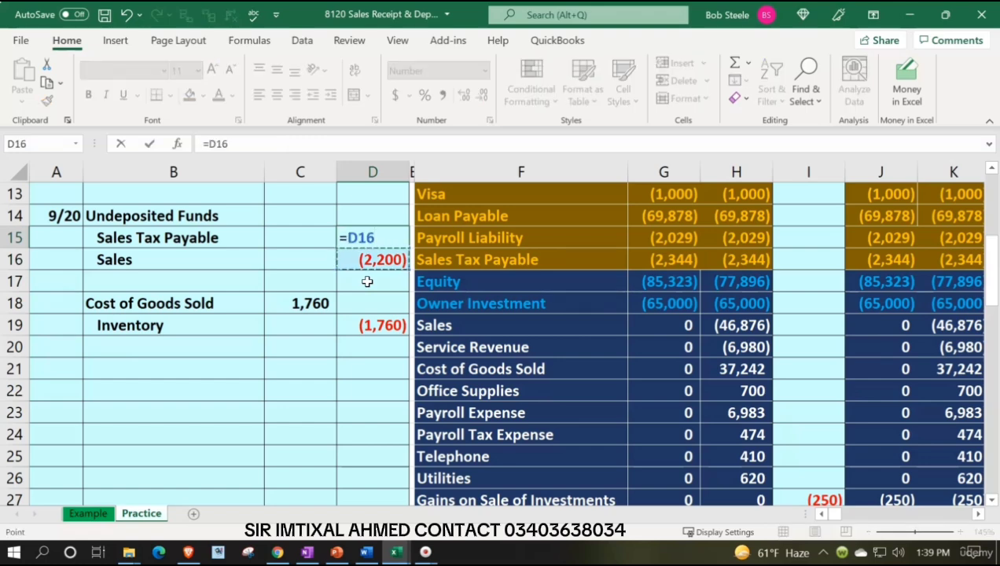
text(*.0)
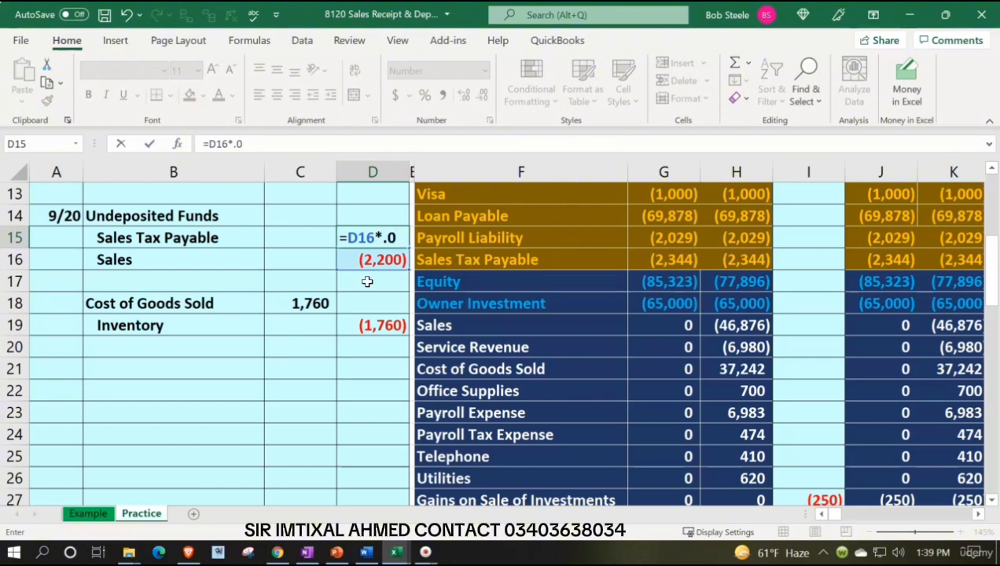
text(5)
key(Return)
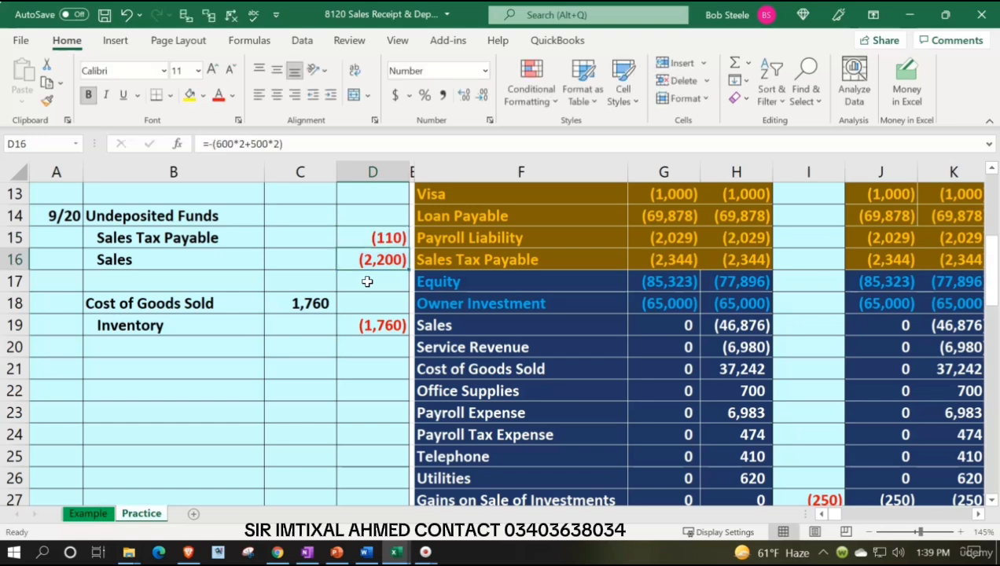
Enter the Undeposited Funds debit in C14 as the negative sum of C15:D16 and check the line
key(Up)
key(Up)
key(Left)
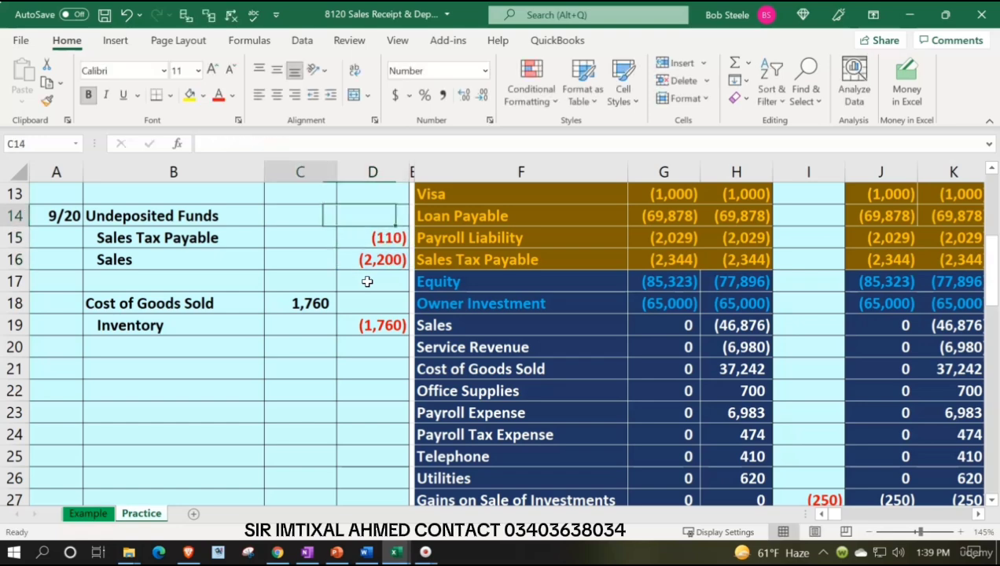
text(-sum()
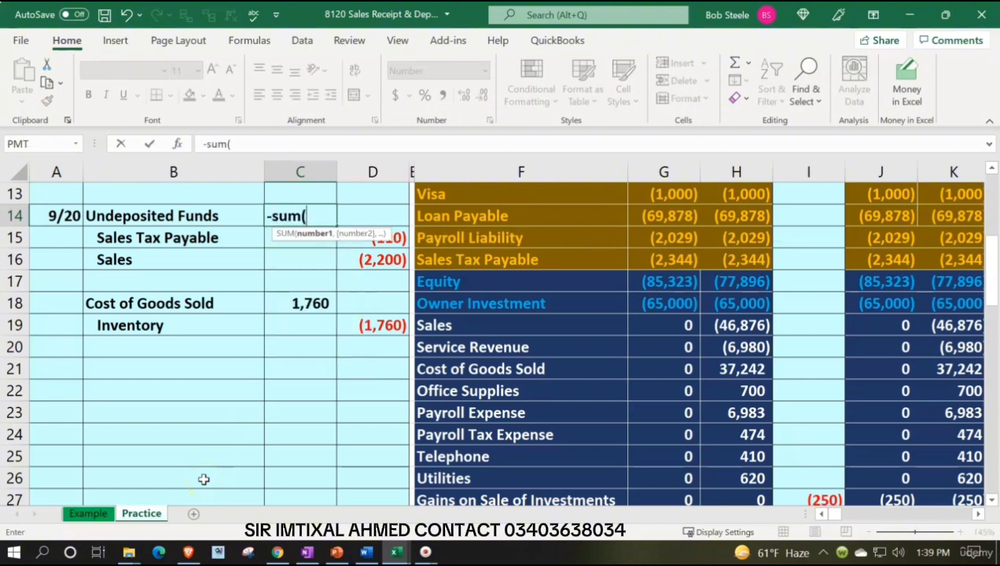
key(Down)
key(shift+Right)
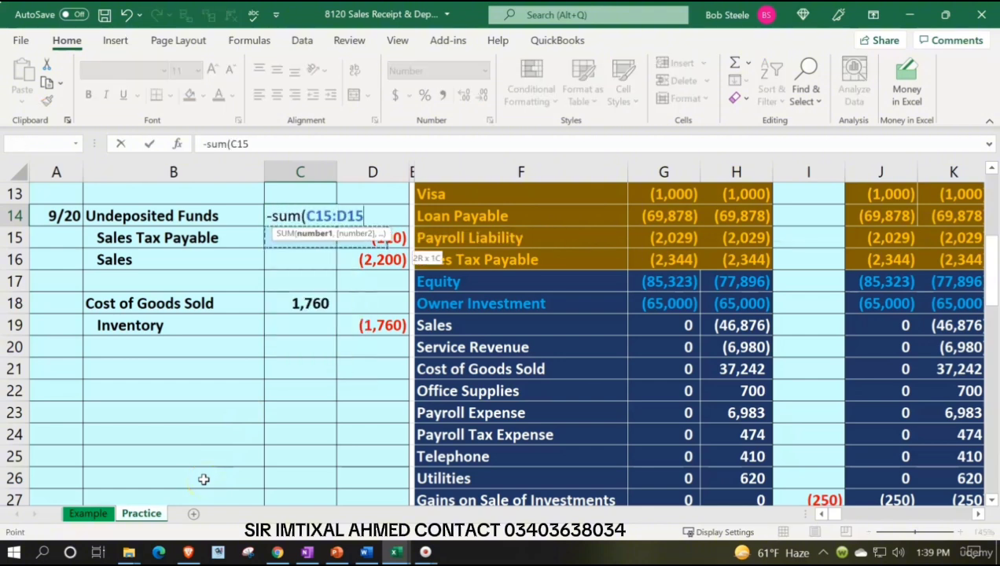
key(shift+Down)
key(Return)
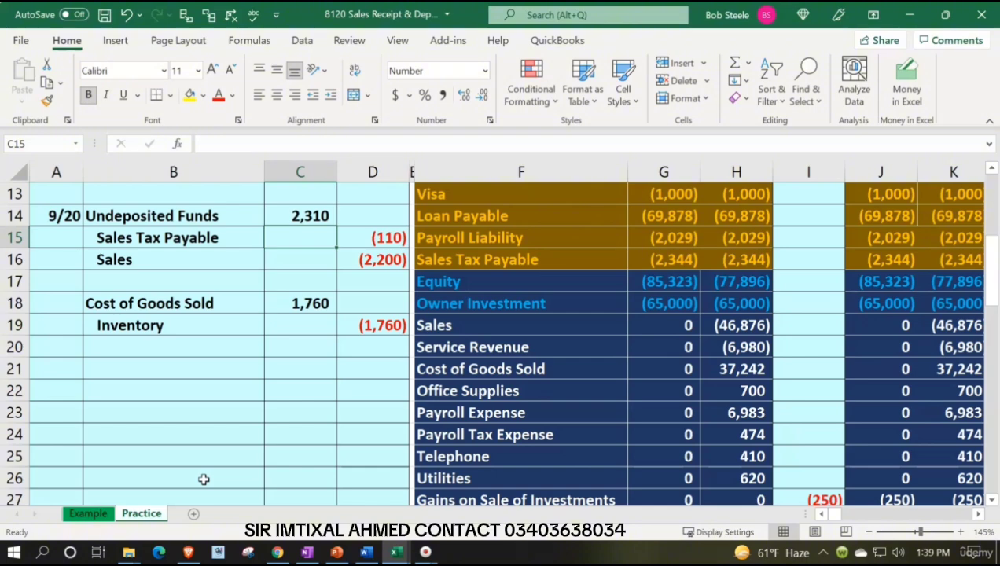
scroll(203, 479, up, 2)
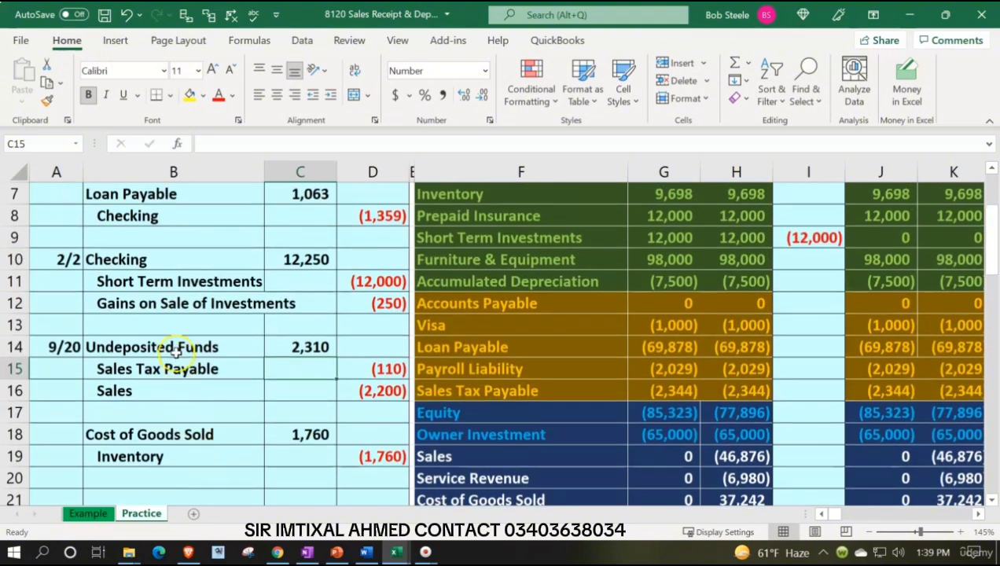
click(179, 348)
drag(180, 349, 275, 352)
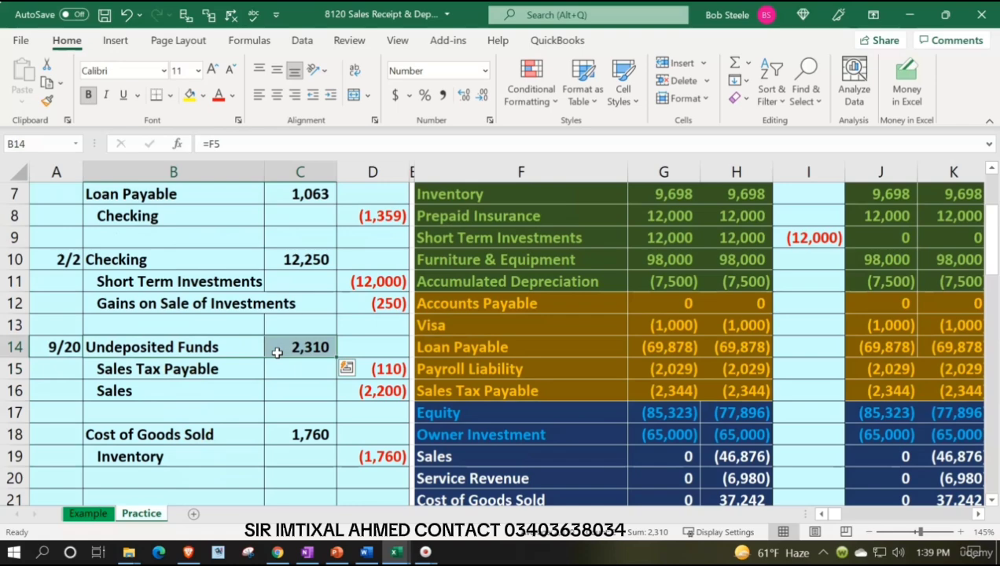
click(351, 396)
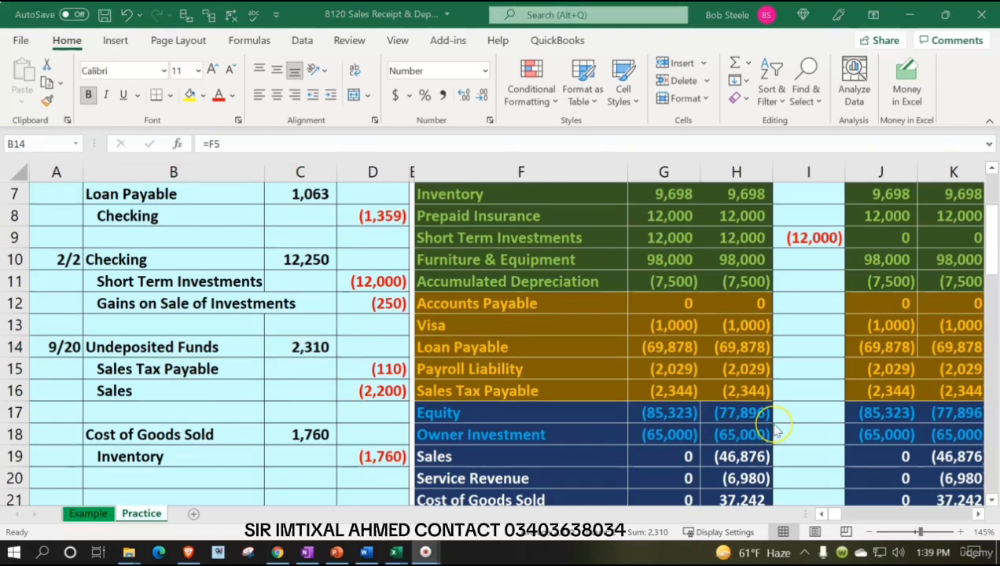
Copy the Ending TB Feb and YTD balances from J4 down and paste them as values over the Beginning TB columns starting at G4
scroll(770, 417, up, 2)
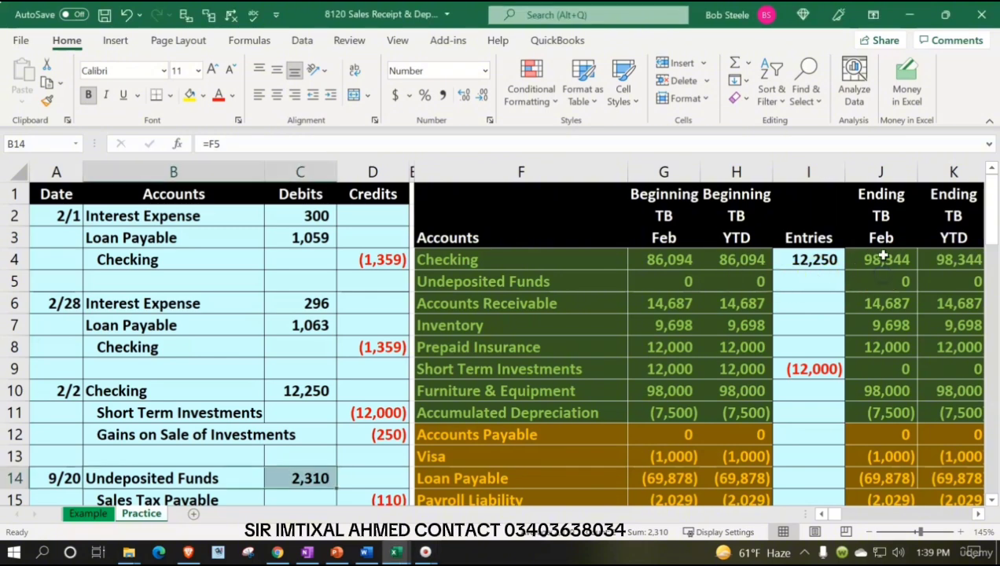
drag(876, 259, 939, 440)
key(ctrl+c)
scroll(823, 417, up, 5)
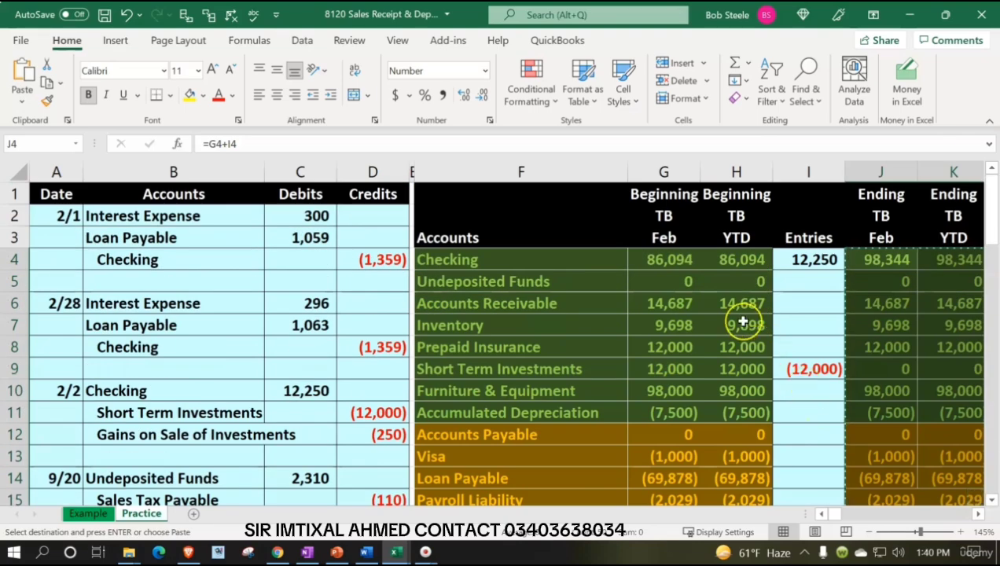
click(678, 260)
right_click(679, 261)
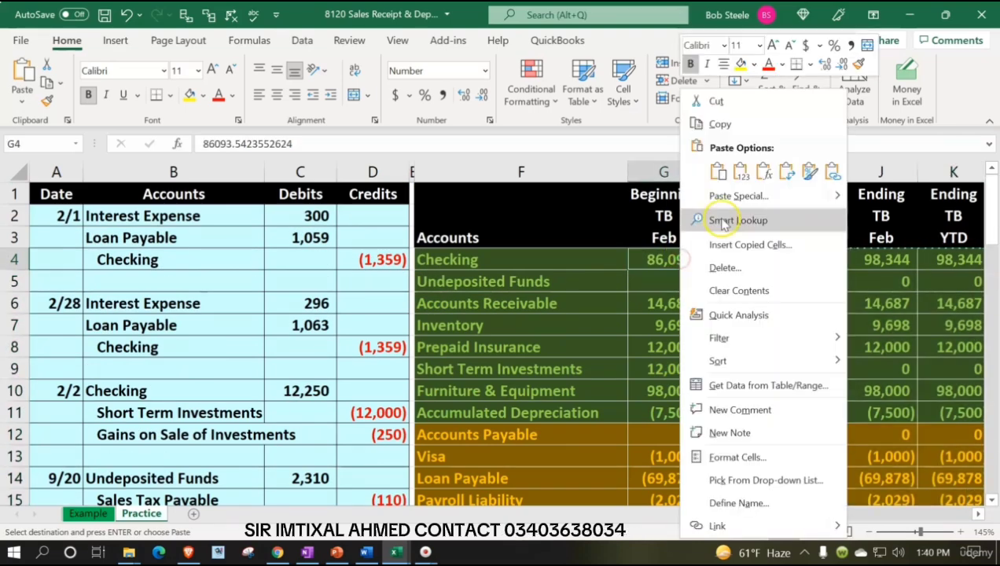
click(740, 172)
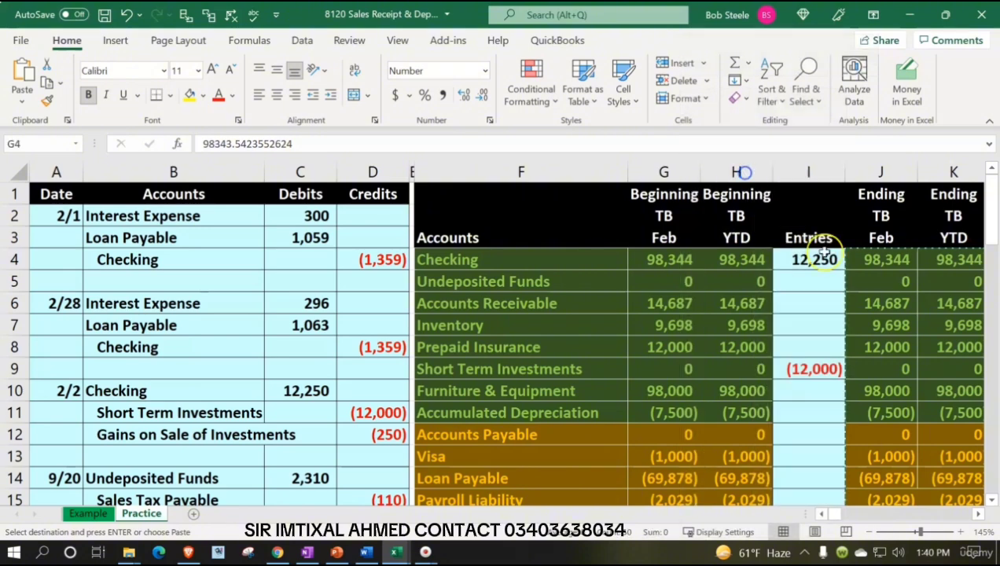
Clear the previous amounts from the Entries column of the trial balance, from I4 down
drag(822, 253, 826, 434)
key(Return)
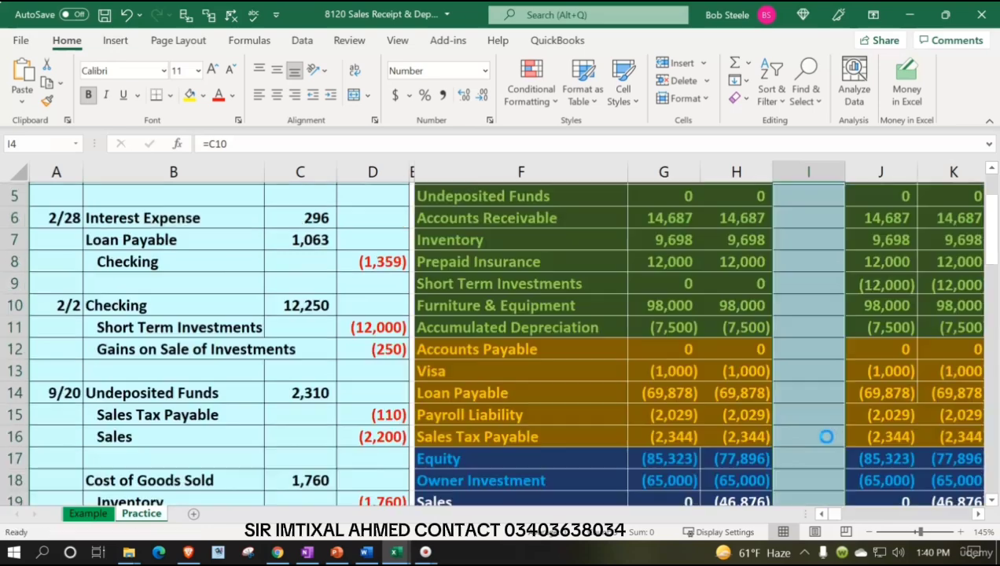
click(809, 407)
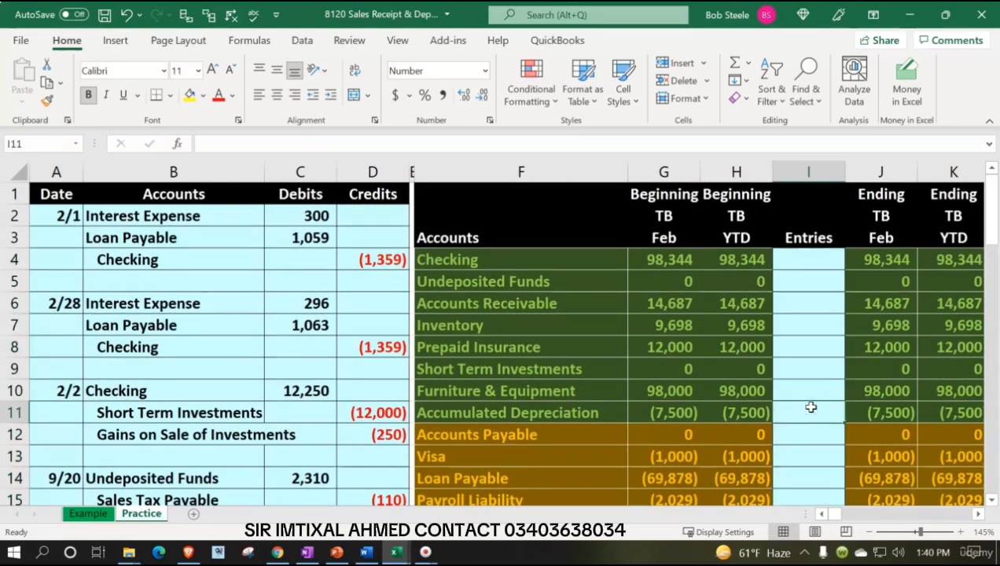
Post Undeposited Funds to the trial balance by linking its Entries cell I5 to the journal debit in C14
scroll(810, 407, down, 3)
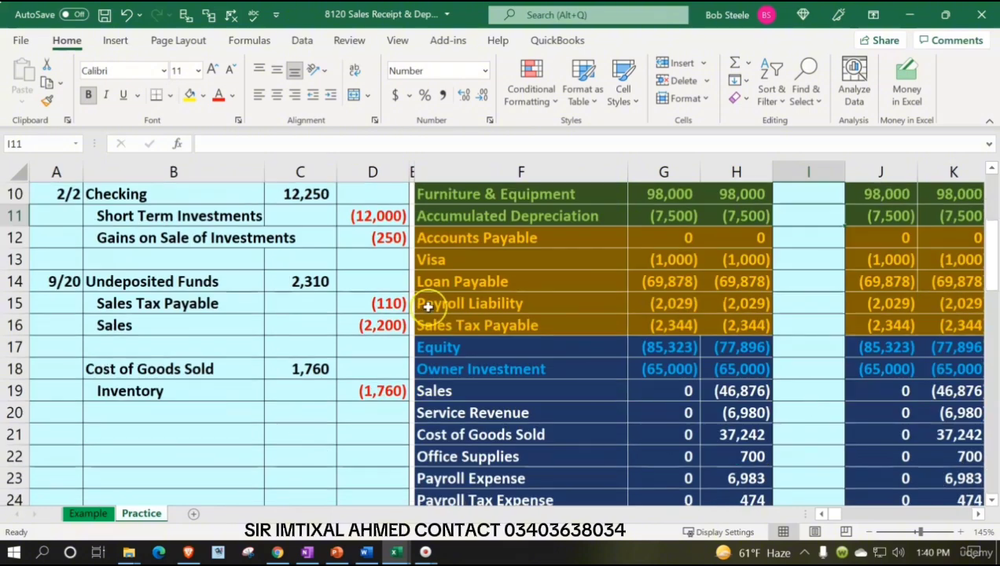
drag(173, 282, 318, 283)
scroll(598, 445, up, 3)
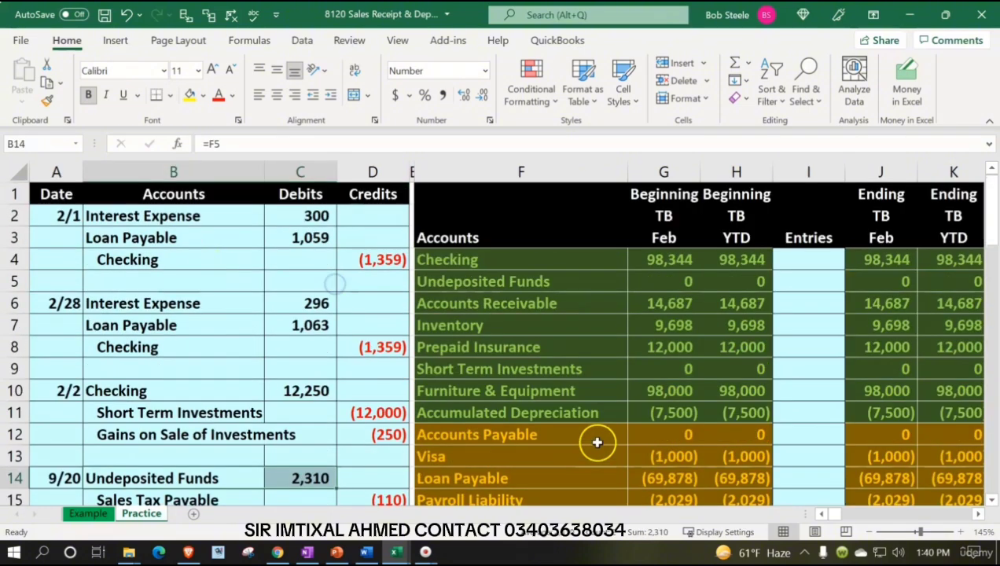
click(586, 353)
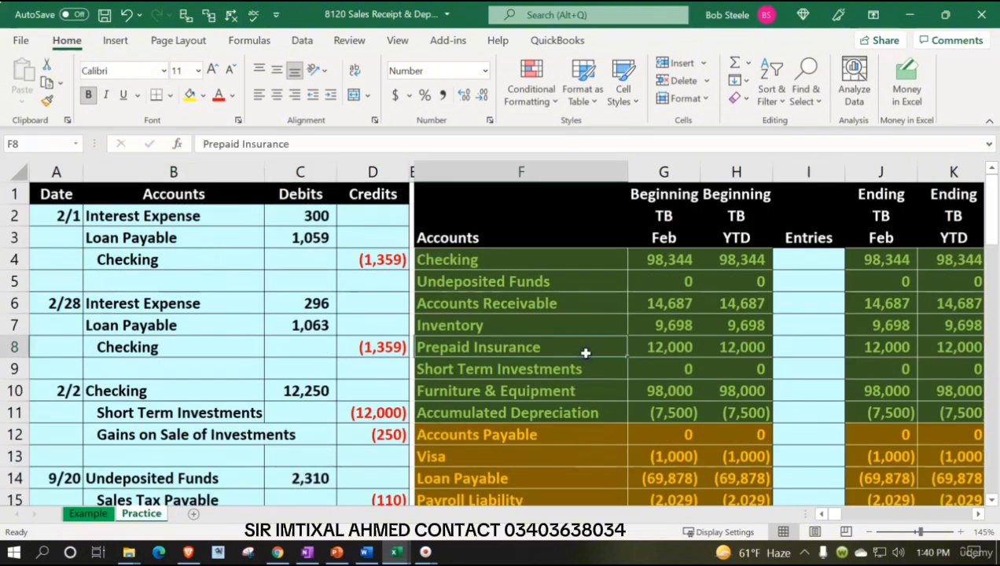
key(Up)
key(Up)
key(Up)
key(Right)
key(Right)
key(Right)
text(=)
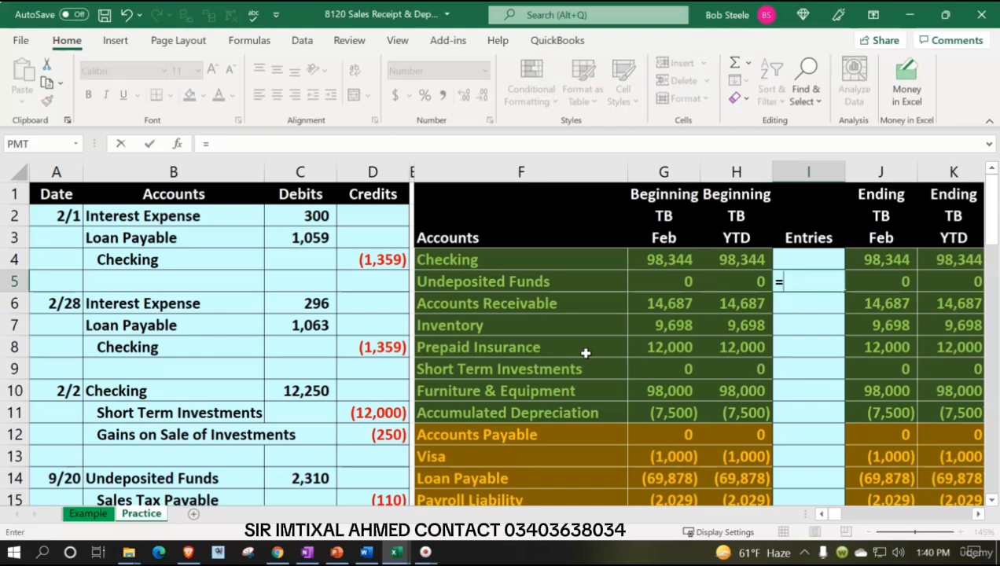
key(Left)
key(Left)
key(Down)
key(Down)
key(Down)
key(Down)
key(Down)
key(Down)
key(Down)
key(Down)
key(Down)
key(Down)
key(Down)
key(Down)
key(Down)
key(Down)
key(Down)
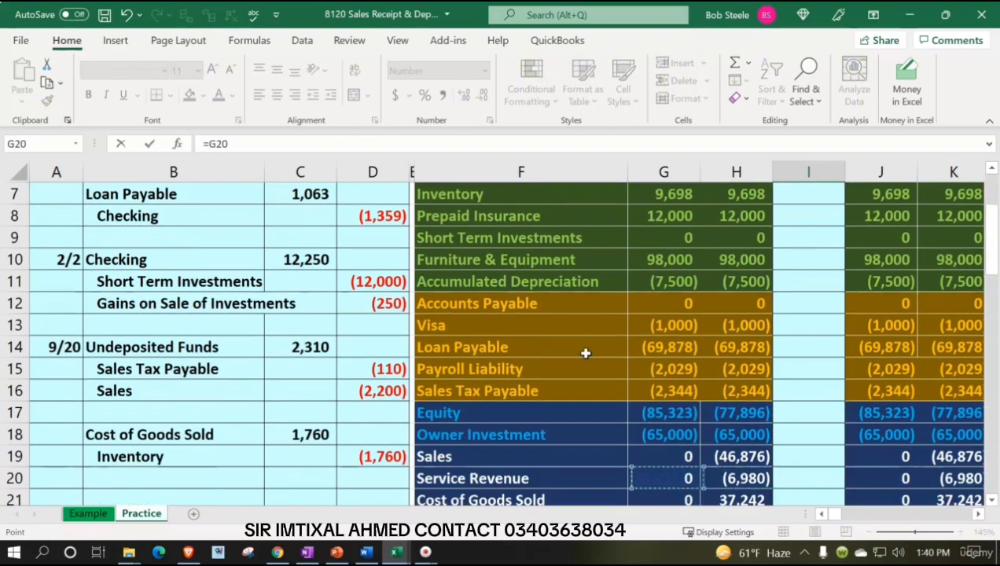
key(Left)
key(Left)
key(Left)
key(Left)
key(Up)
key(Up)
key(Up)
key(Up)
key(Up)
key(Up)
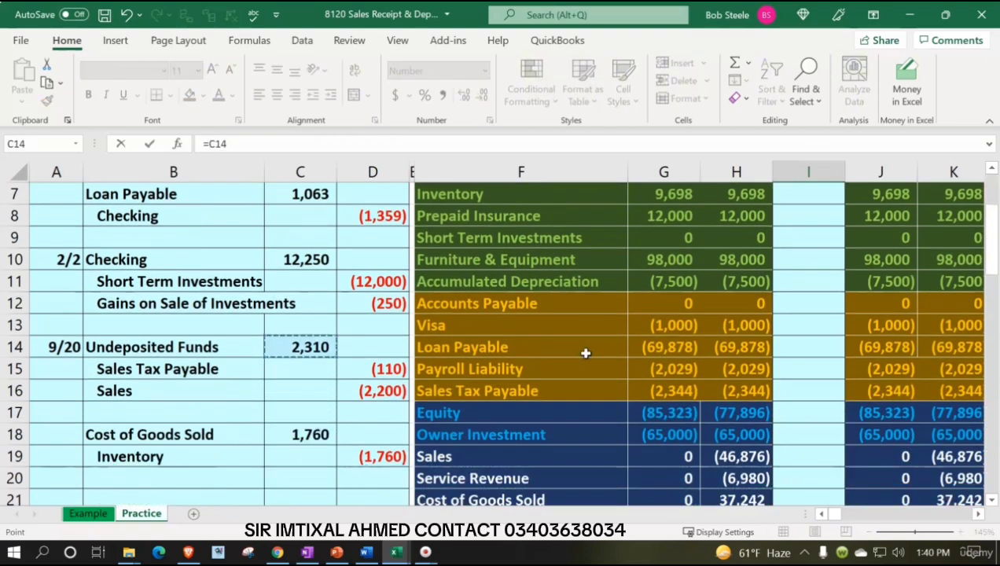
key(Return)
Post Sales Tax Payable to the trial balance by linking its Entries cell I16 to the journal credit in D15
key(Up)
key(Up)
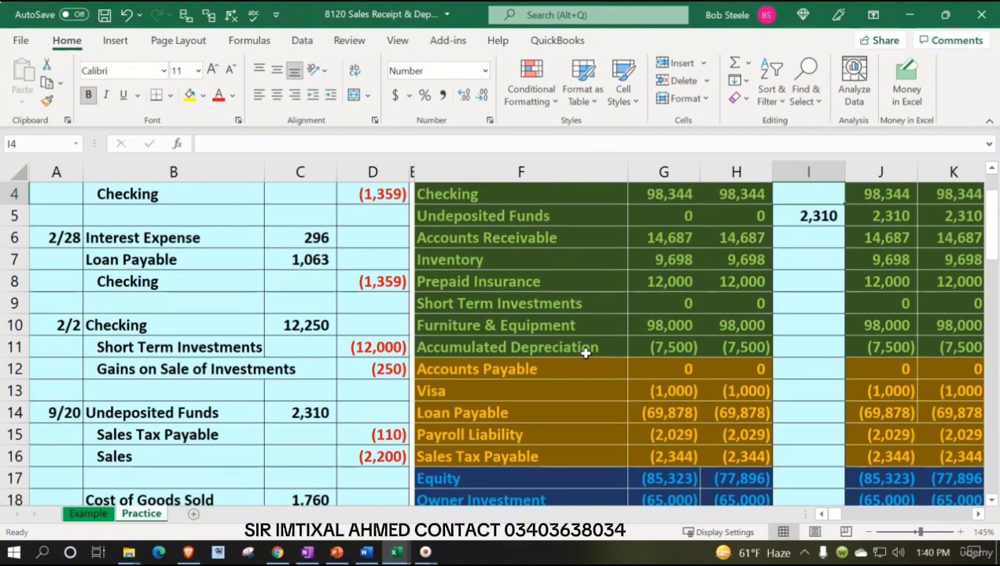
scroll(585, 353, down, 1)
drag(567, 388, 717, 391)
click(818, 385)
text(=)
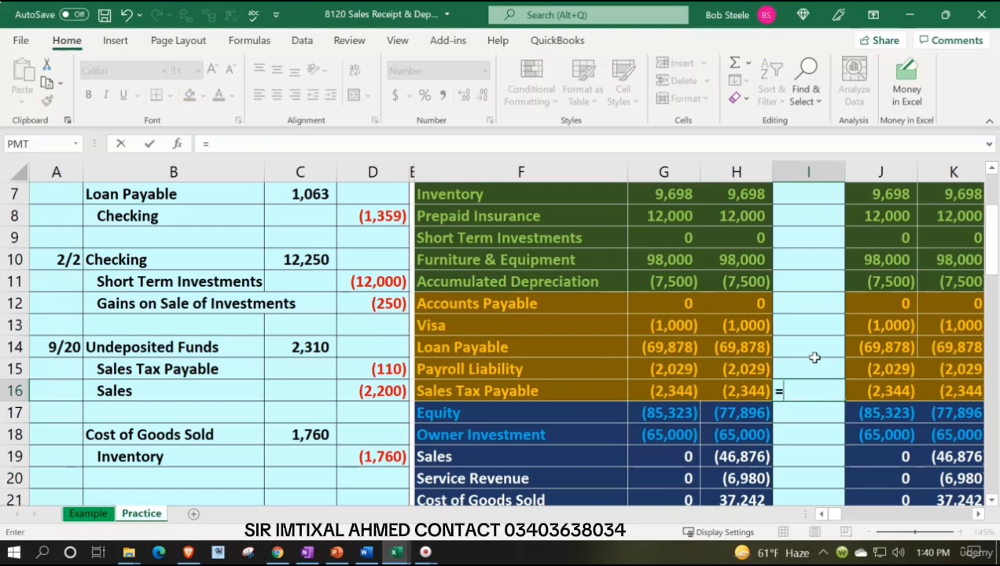
key(Left)
key(Left)
key(Left)
key(Left)
key(Left)
key(Up)
key(Return)
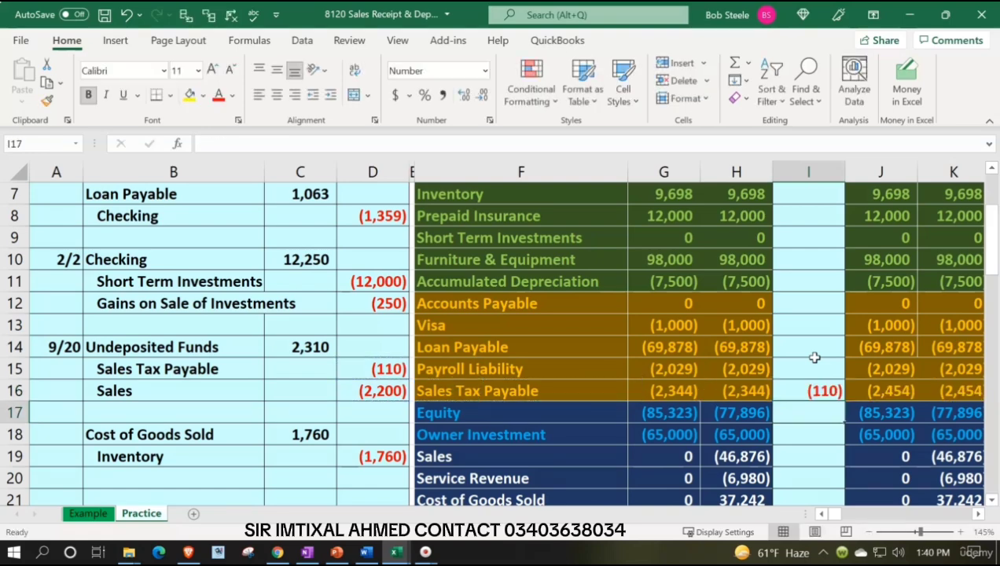
Post Sales to the trial balance by linking its Entries cell I19 to the journal credit in D16, and check the ending net income
scroll(731, 362, up, 2)
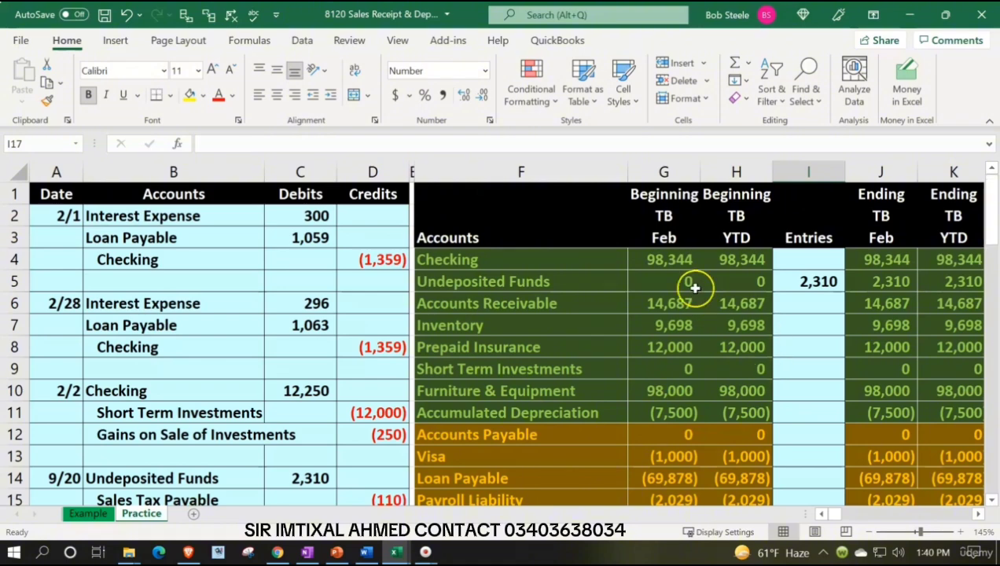
scroll(694, 266, down, 3)
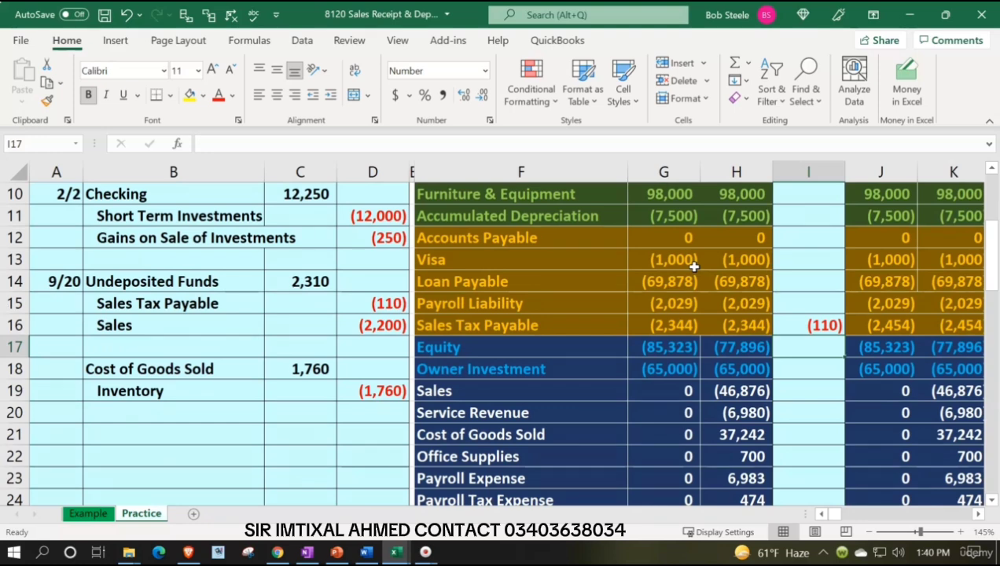
key(Down)
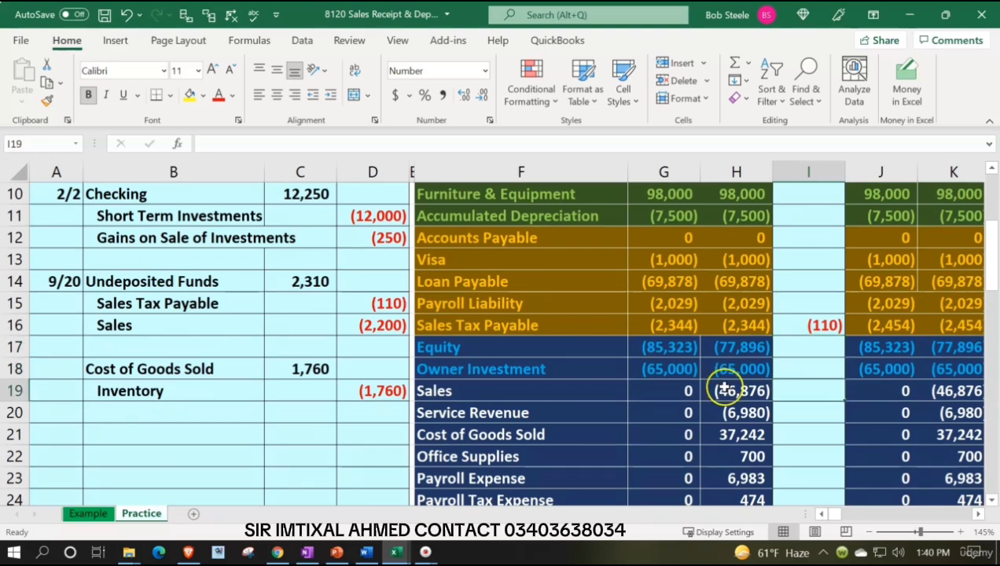
text(=)
key(Left)
key(Left)
key(Left)
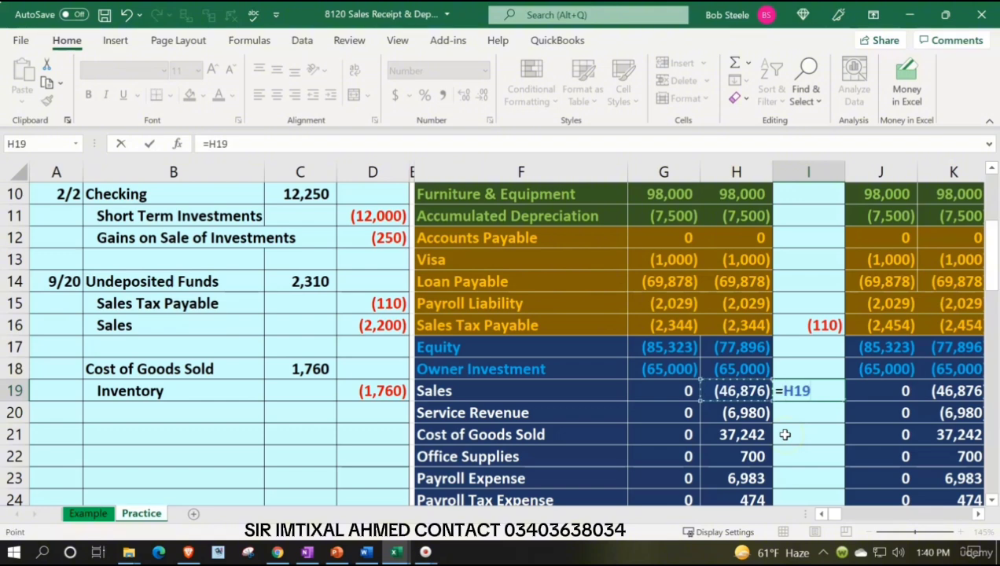
key(Left)
key(Left)
key(Up)
key(Up)
key(Up)
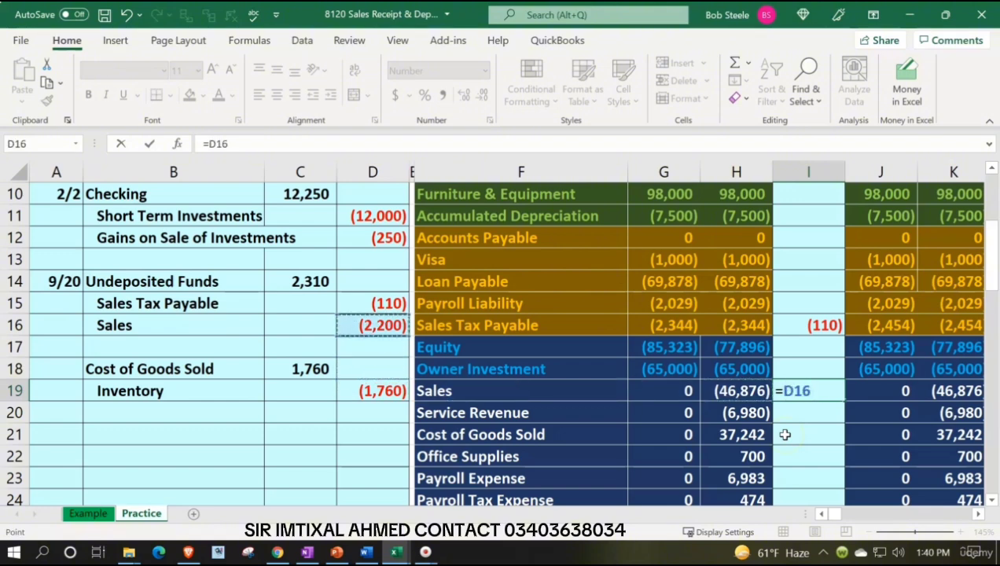
key(Return)
click(883, 391)
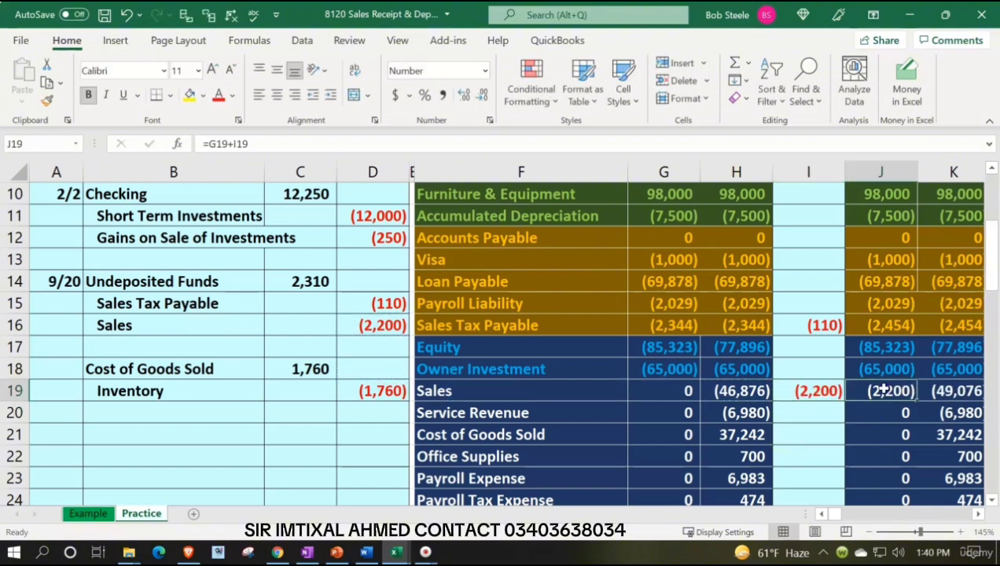
scroll(884, 391, down, 3)
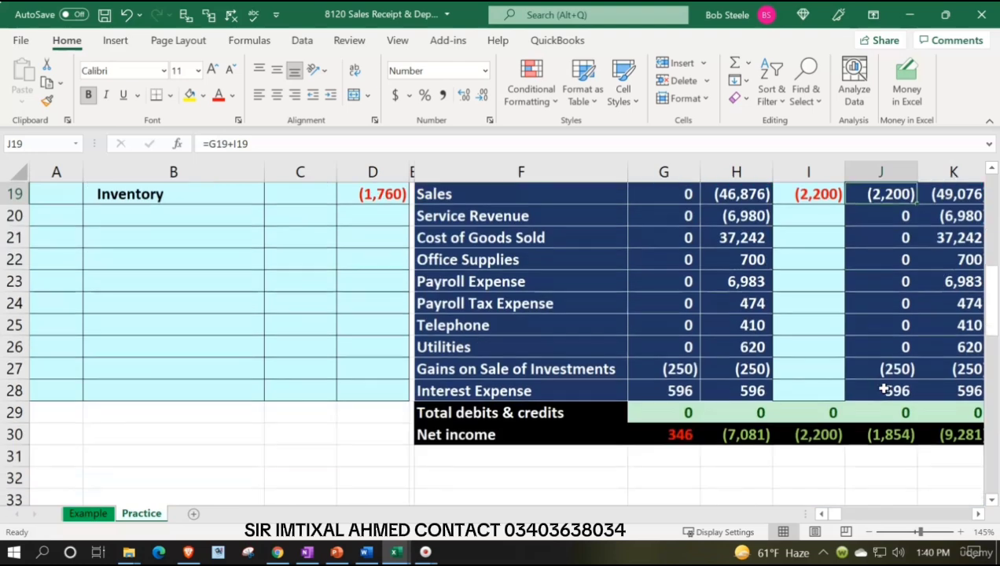
click(887, 427)
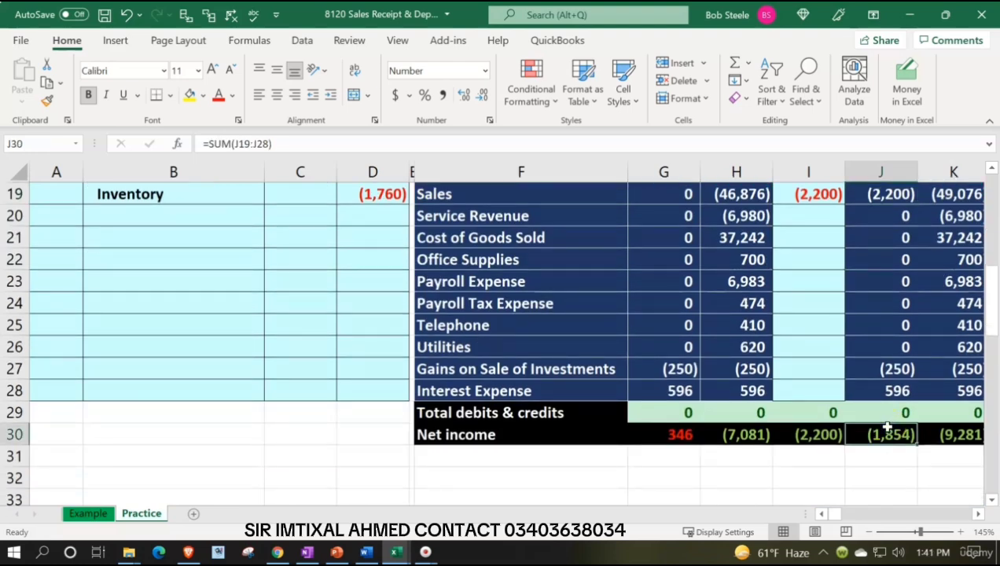
click(952, 445)
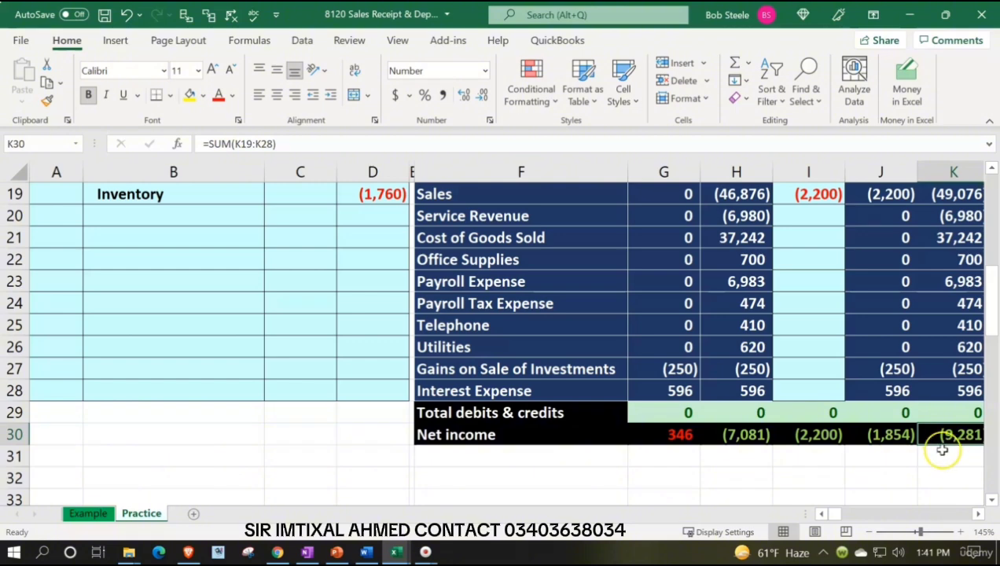
Post Cost of Goods Sold to the trial balance by linking its Entries cell I21 to the journal debit in C18
scroll(943, 450, up, 1)
scroll(940, 452, up, 1)
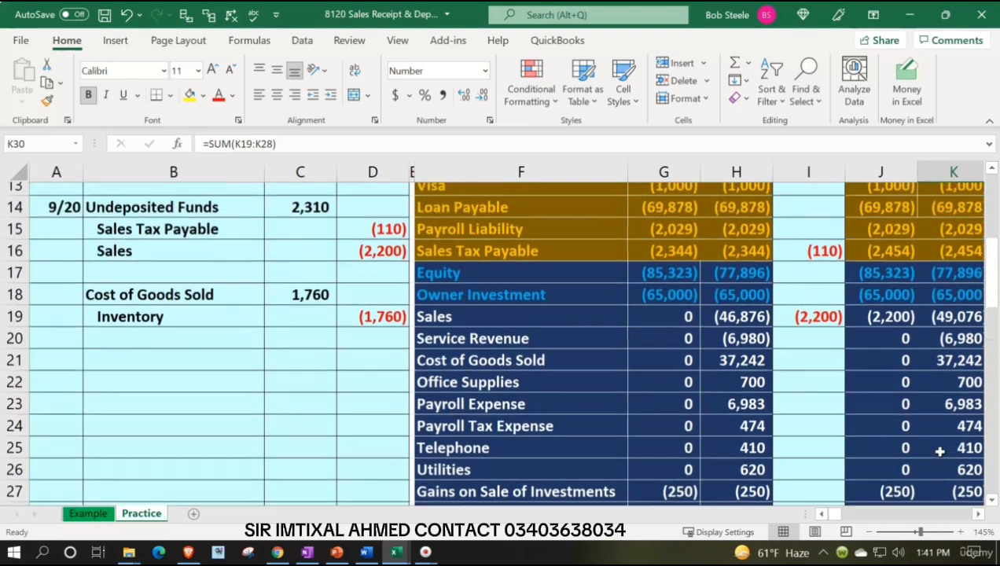
click(805, 351)
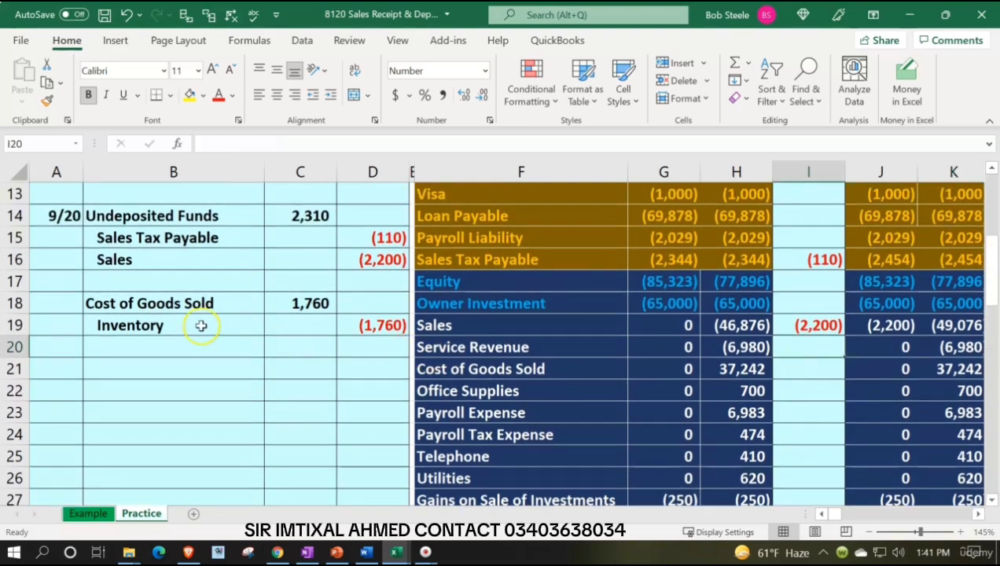
click(801, 370)
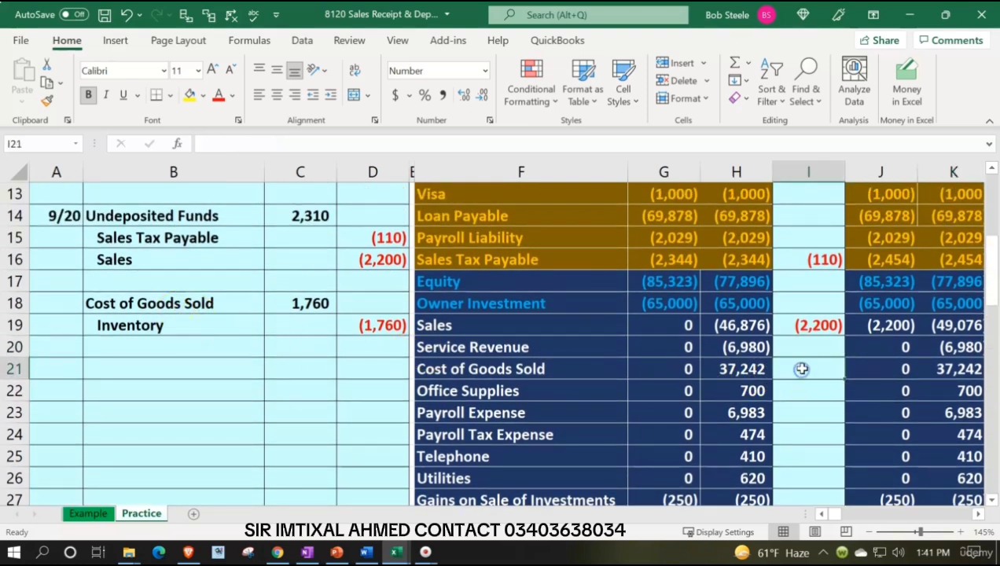
text(=)
key(Left)
key(Left)
key(Left)
key(Left)
key(Left)
key(Up)
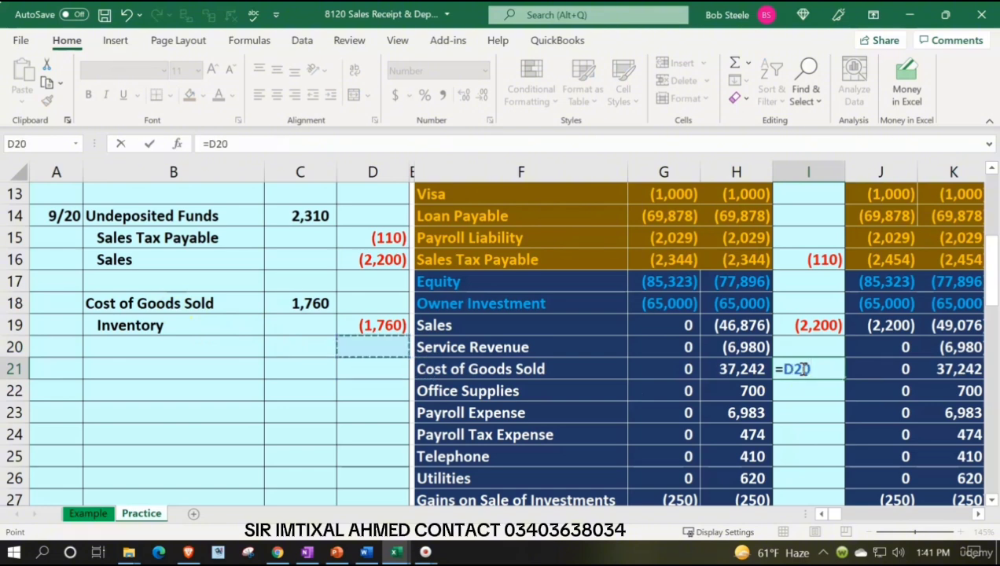
key(Up)
key(Left)
key(Up)
key(Return)
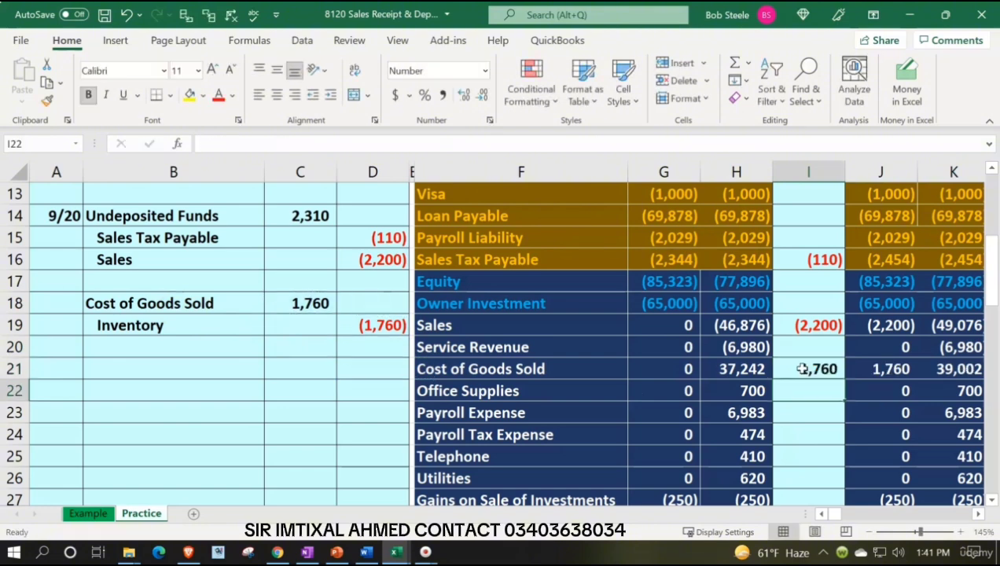
Examine how the Sales and Cost of Goods Sold entries affect the trial balance's totals and net income, comparing beginning and ending columns
key(Right)
key(Right)
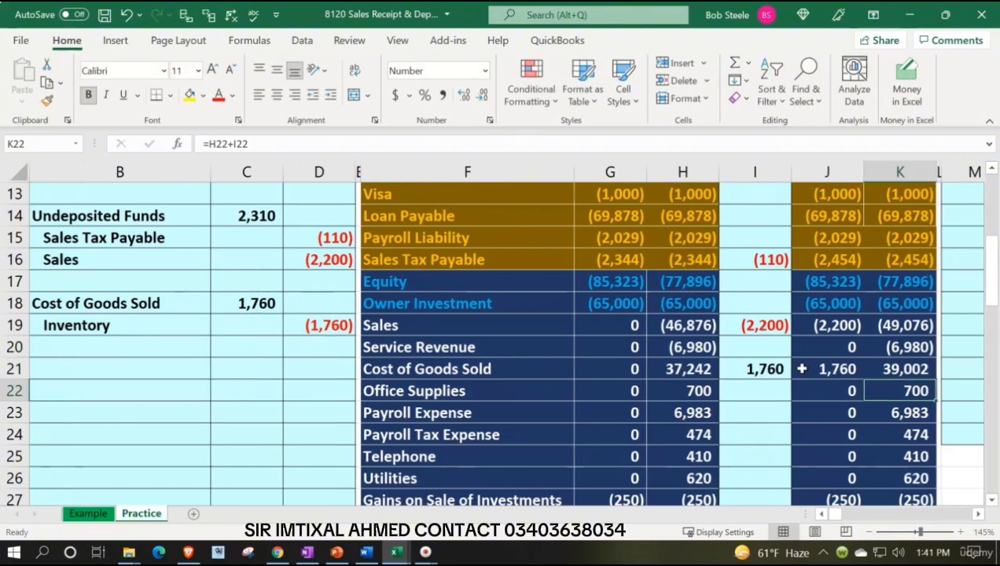
scroll(801, 369, down, 1)
drag(759, 261, 755, 304)
scroll(756, 305, down, 1)
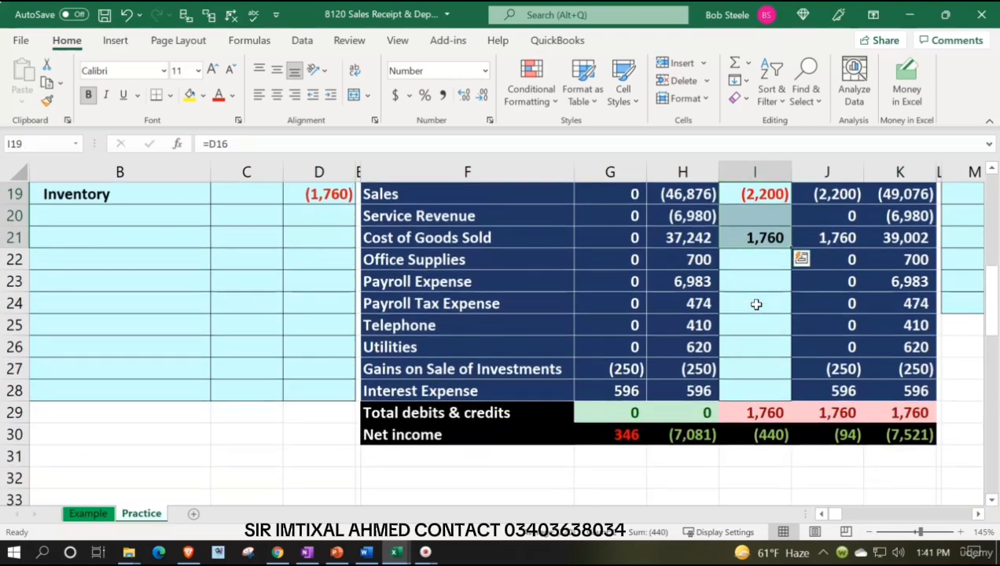
click(670, 472)
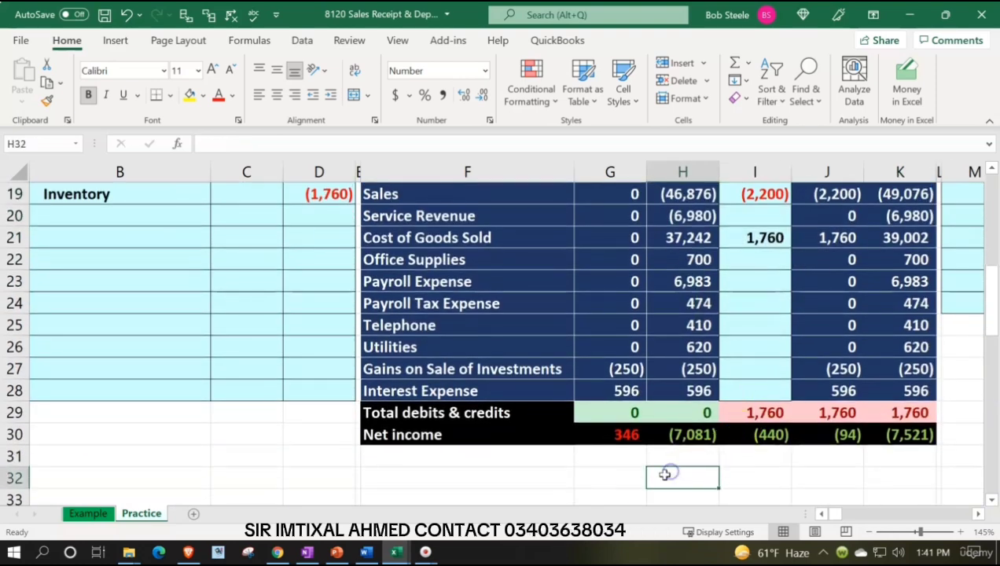
click(614, 434)
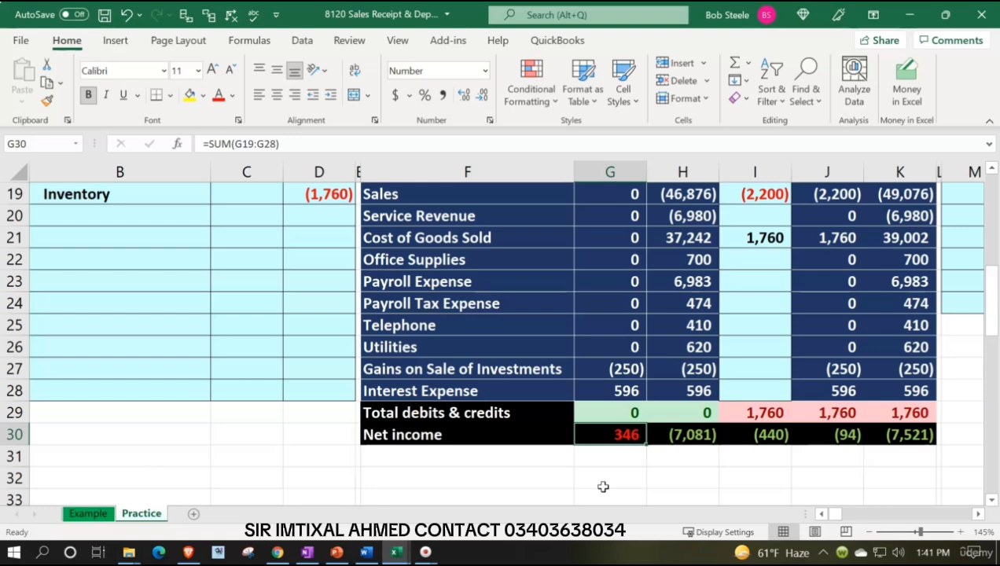
click(766, 437)
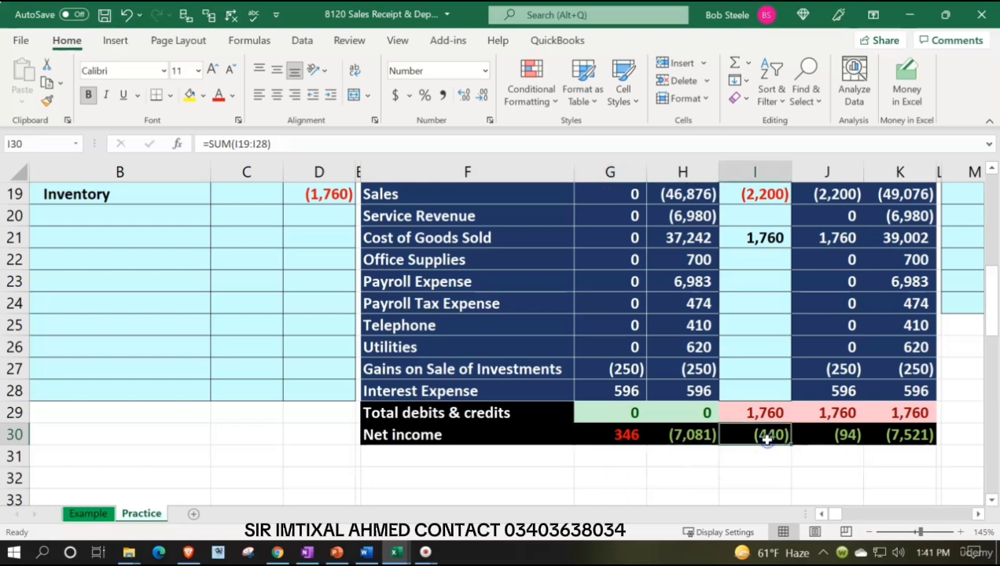
double_click(765, 412)
key(Return)
click(808, 434)
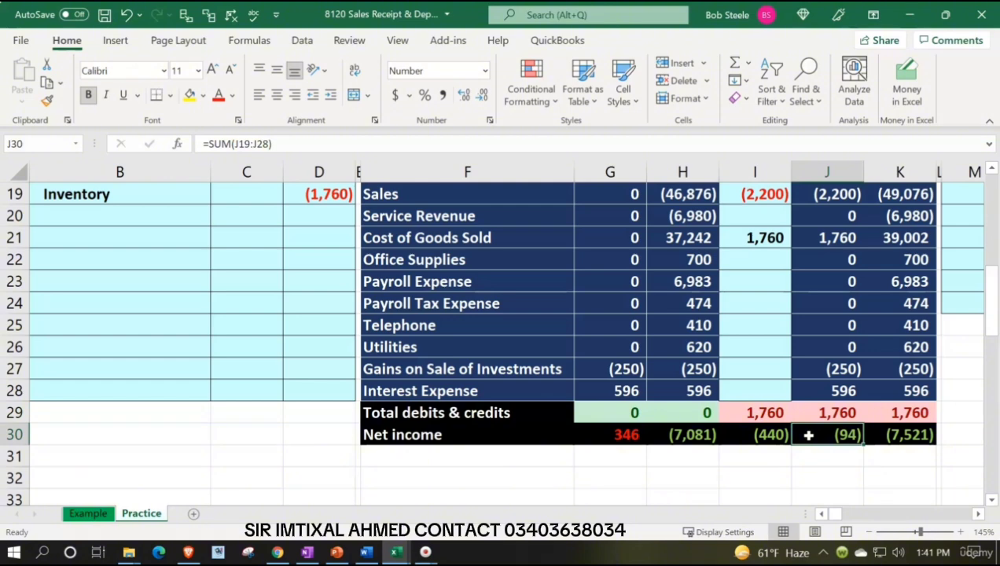
click(703, 437)
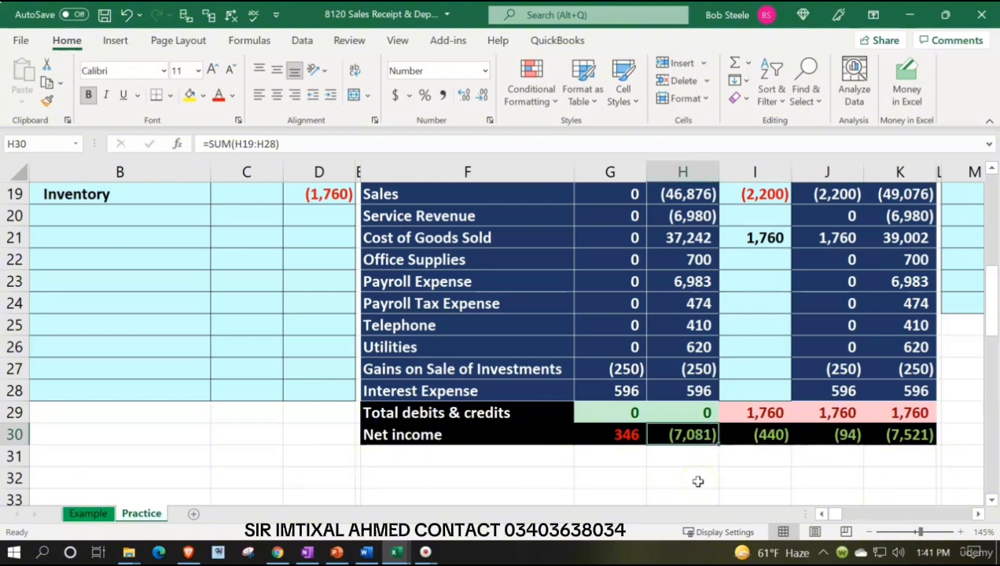
double_click(690, 426)
key(Return)
click(744, 434)
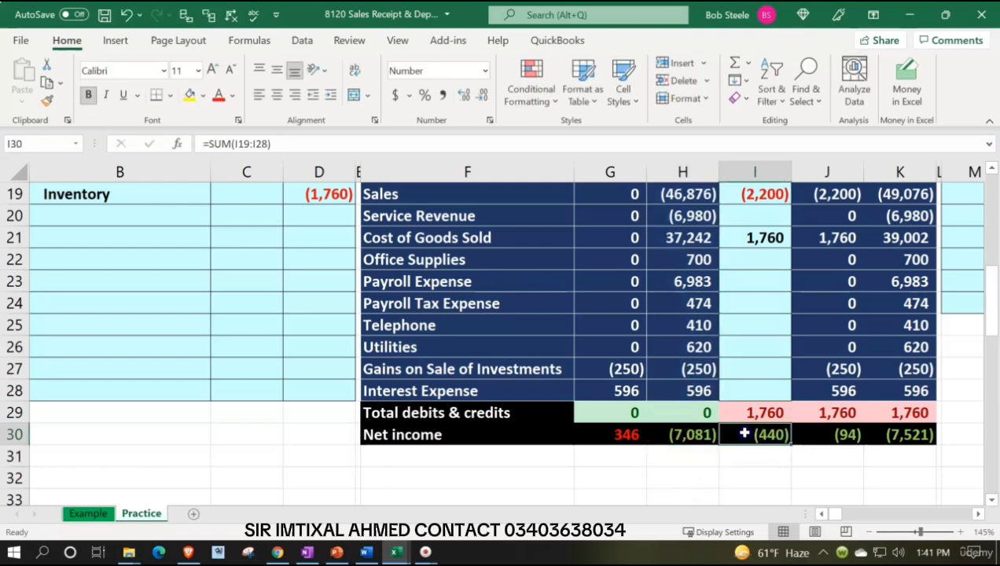
click(905, 432)
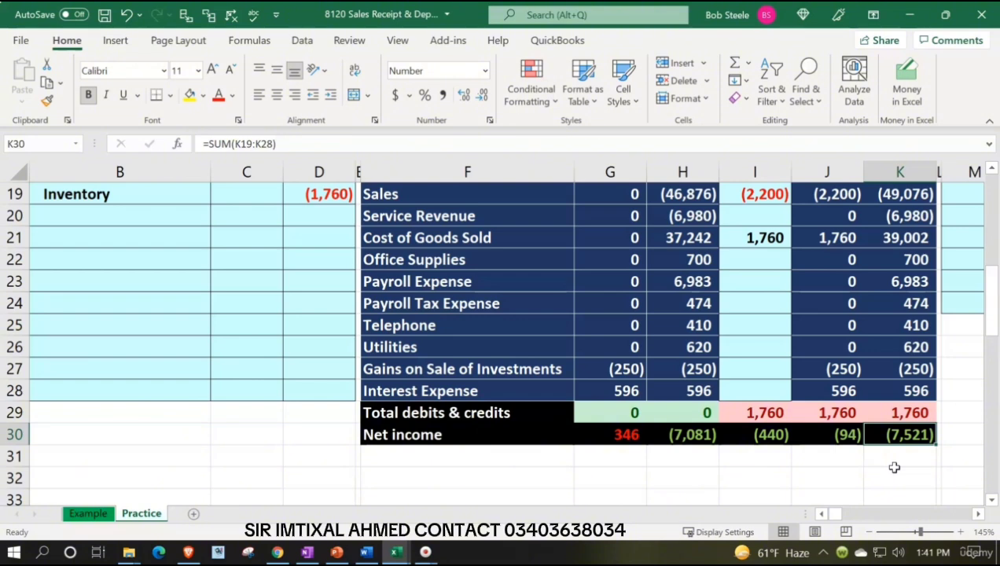
Post Inventory to the trial balance by linking its Entries cell I7 to the journal credit in D19
scroll(893, 467, up, 4)
drag(196, 454, 305, 455)
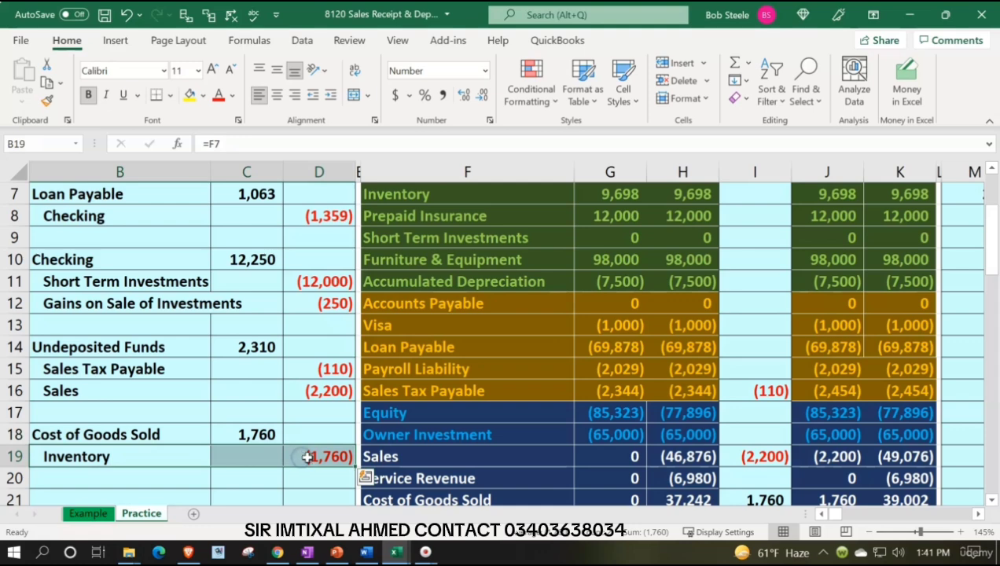
click(726, 200)
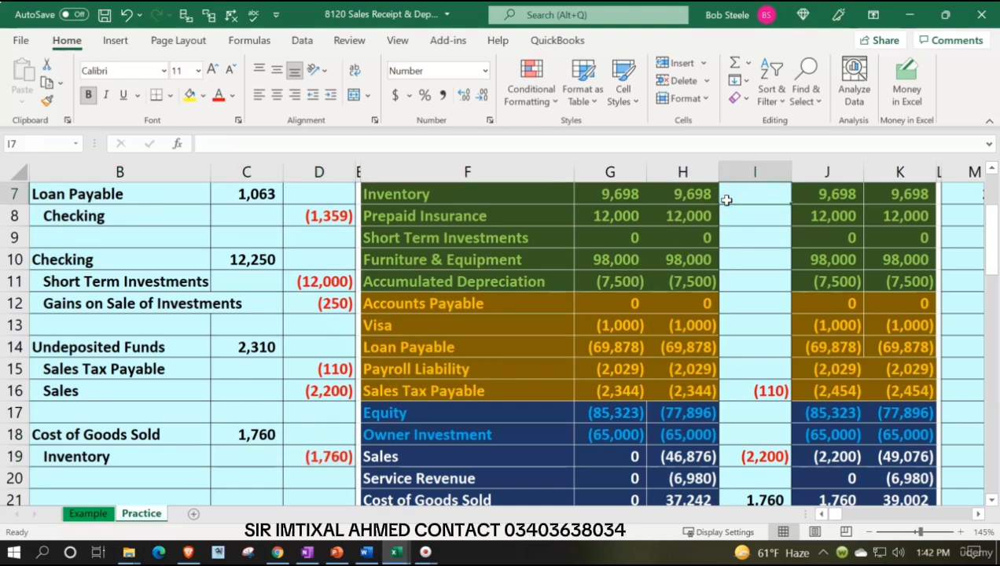
text(=)
key(Down)
key(Down)
key(Down)
key(Down)
key(Down)
key(Down)
key(Down)
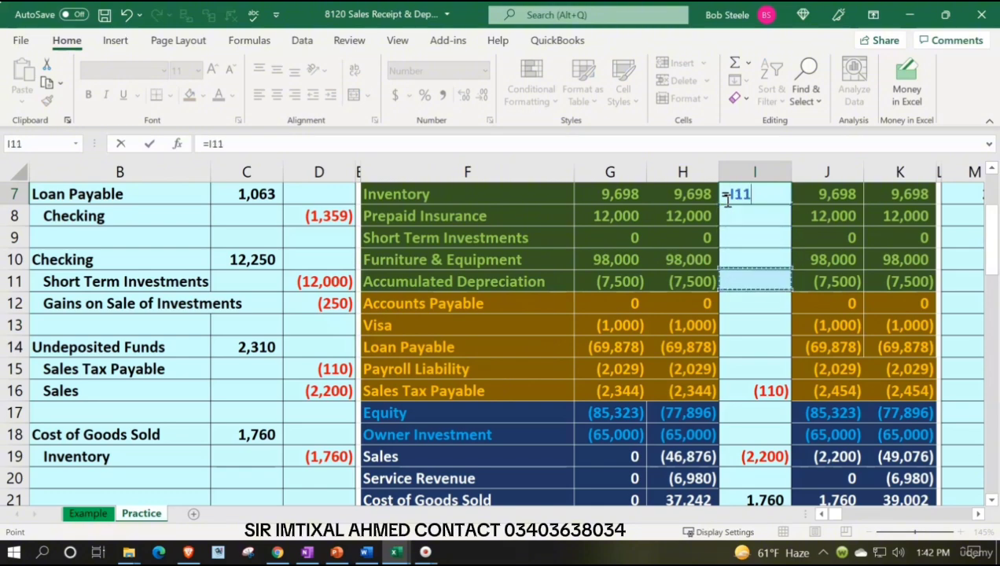
key(Down)
key(Down)
key(Down)
key(Down)
key(Left)
key(Left)
key(Left)
key(Left)
key(Left)
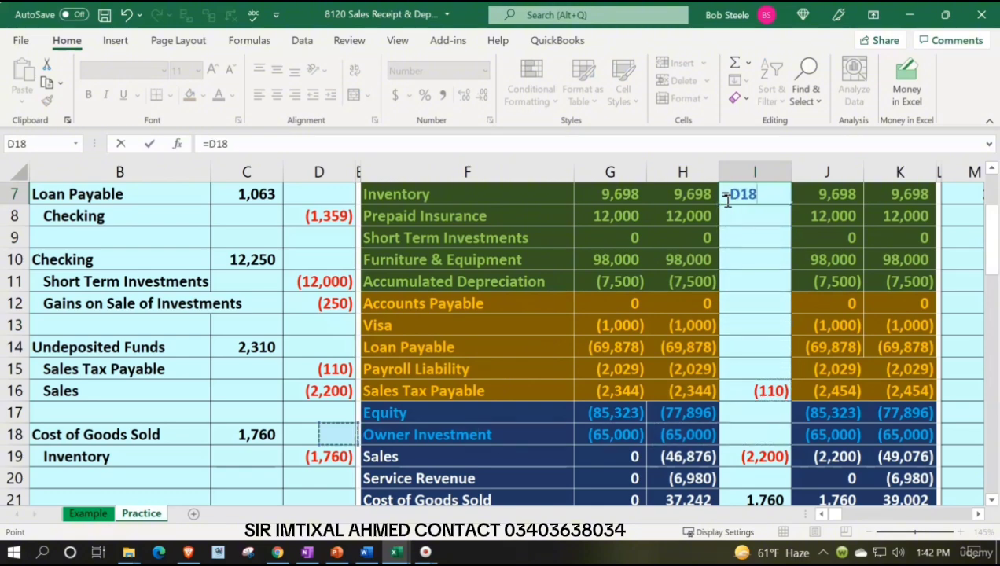
key(Down)
key(Return)
key(Up)
key(Up)
key(Up)
key(Up)
key(Up)
key(Up)
key(Up)
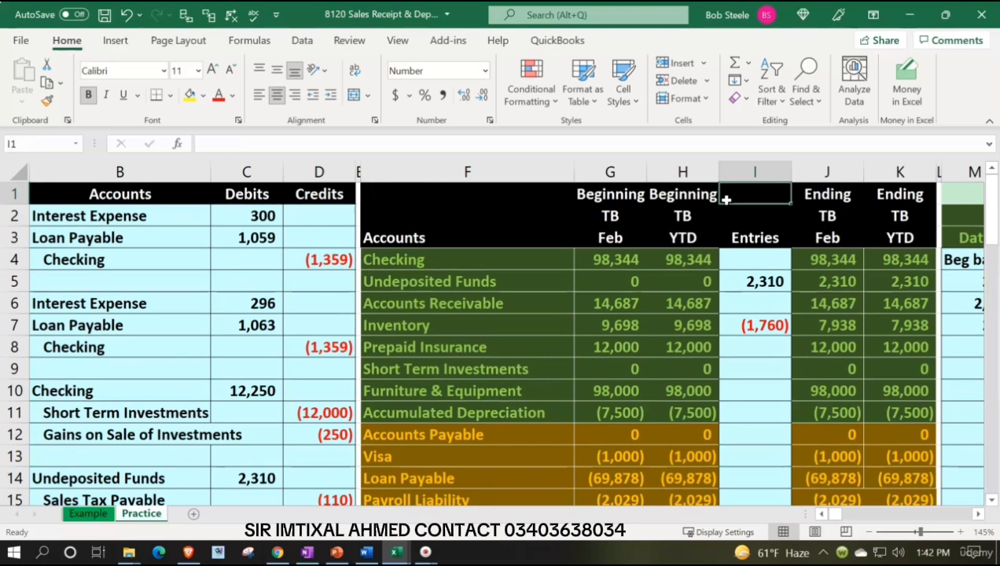
Compare the ending Inventory balance in K7 with the Inventory Subsidiary Ledger total in CK1 and its difference check in CL1
click(872, 324)
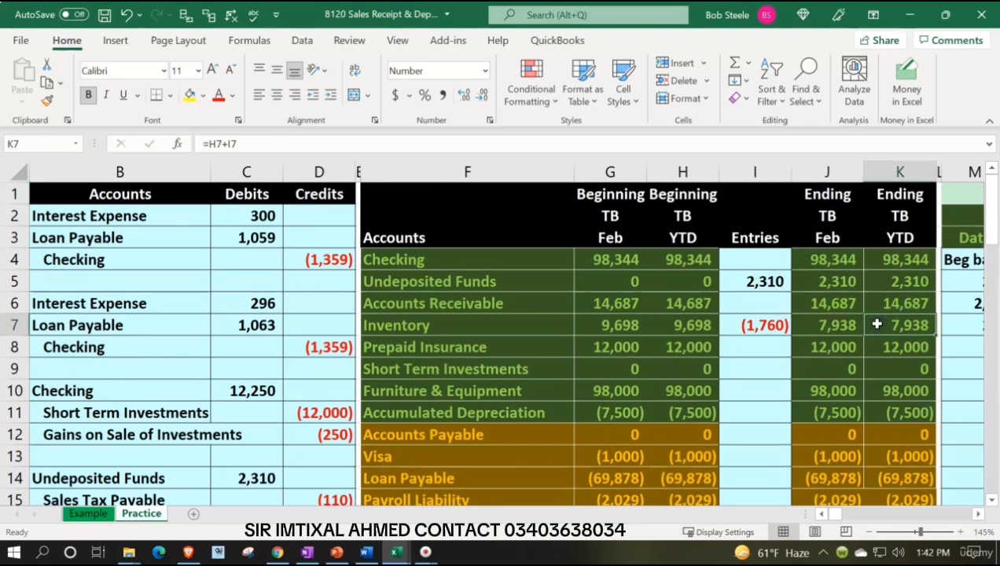
key(Right)
key(Right)
key(Right)
key(Right)
key(Right)
key(Right)
key(Right)
key(Right)
key(Right)
key(Right)
key(Right)
key(Right)
key(Right)
key(Right)
key(Right)
key(Right)
key(Right)
key(Right)
key(Right)
key(Right)
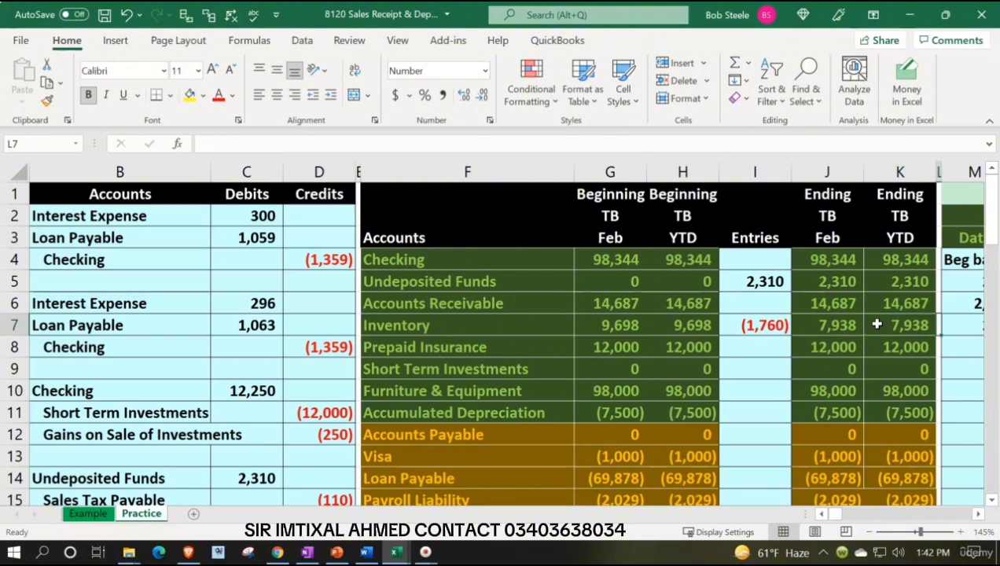
key(Right)
key(Right)
key(Right)
key(Right)
key(Right)
key(Right)
key(Right)
key(Right)
key(Right)
key(Right)
key(Right)
key(Right)
key(Right)
key(Right)
key(Right)
key(Right)
key(Right)
key(Right)
key(Right)
key(Right)
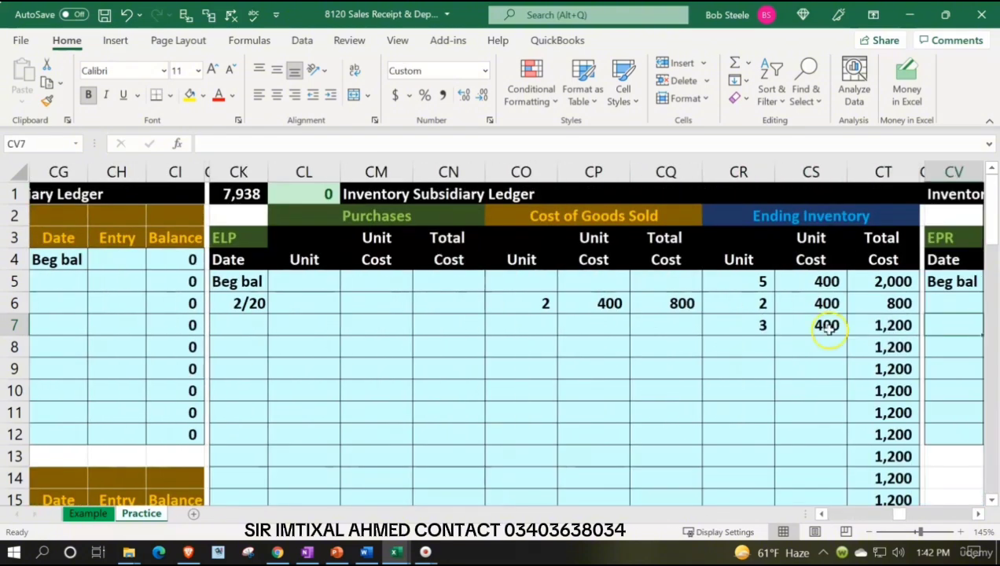
click(314, 191)
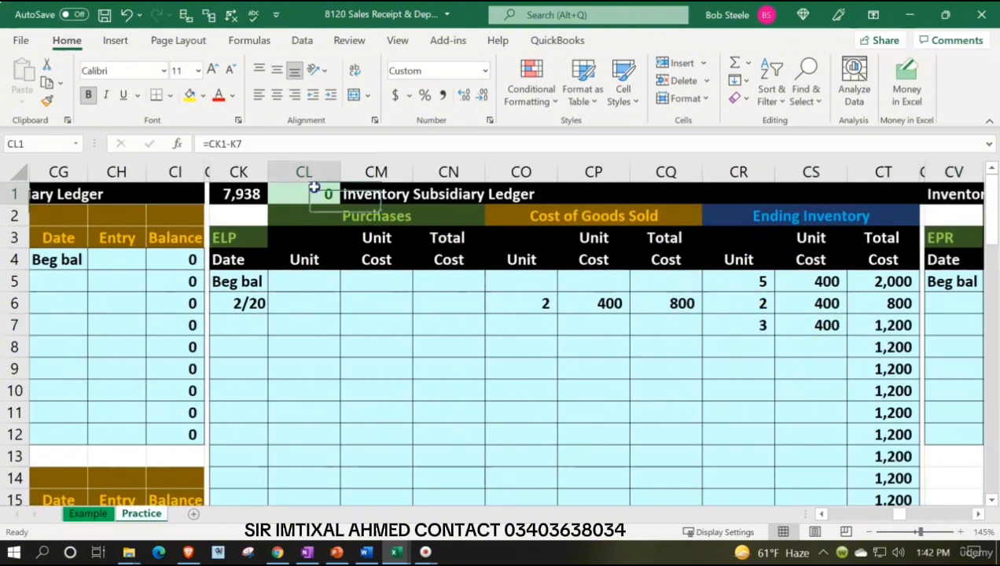
click(246, 194)
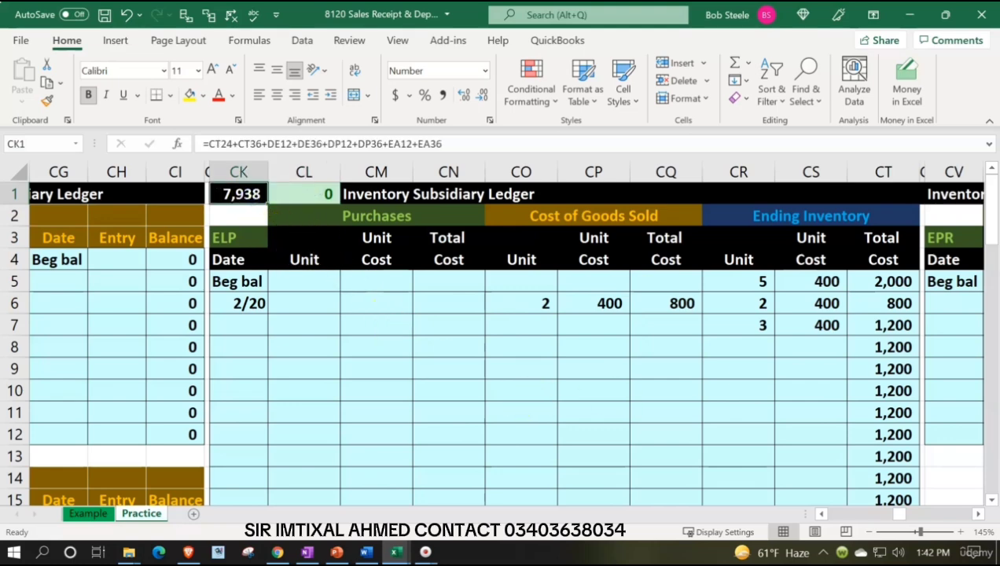
key(Left)
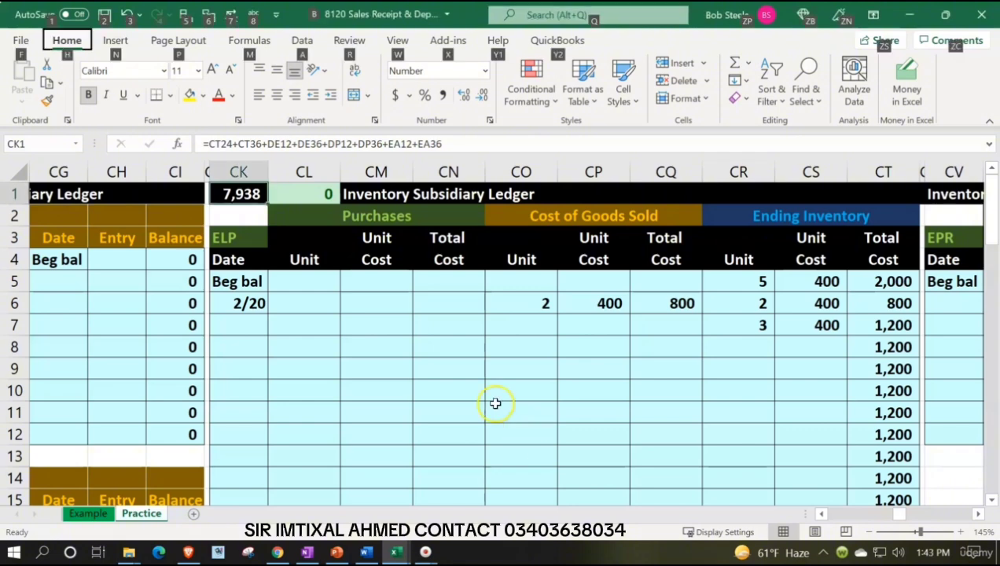
click(462, 366)
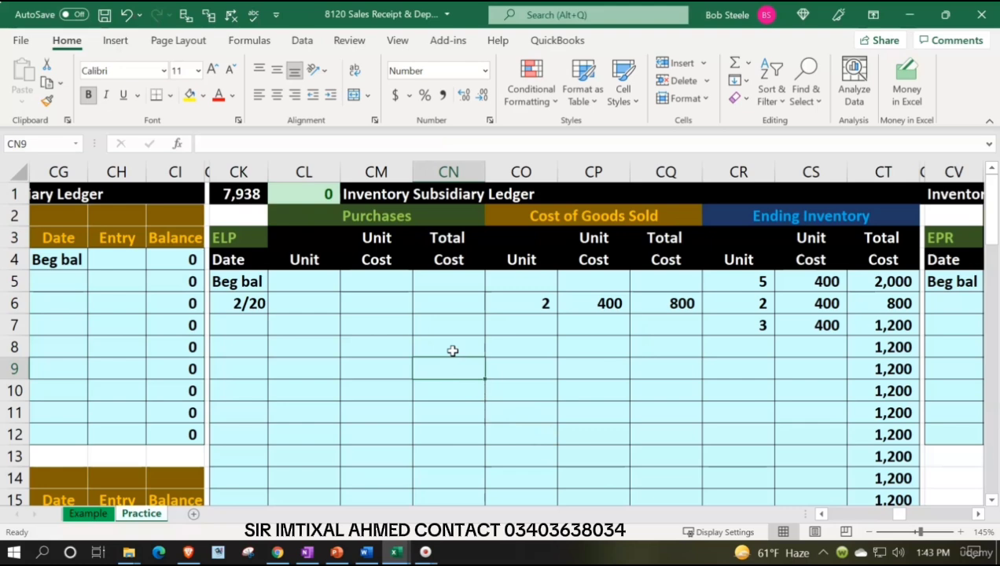
Date the first sale row of the EPR inventory subsidiary ledger 2/20 in CV6
key(Right)
key(Right)
key(Right)
key(Right)
key(Right)
key(Right)
key(Right)
key(Right)
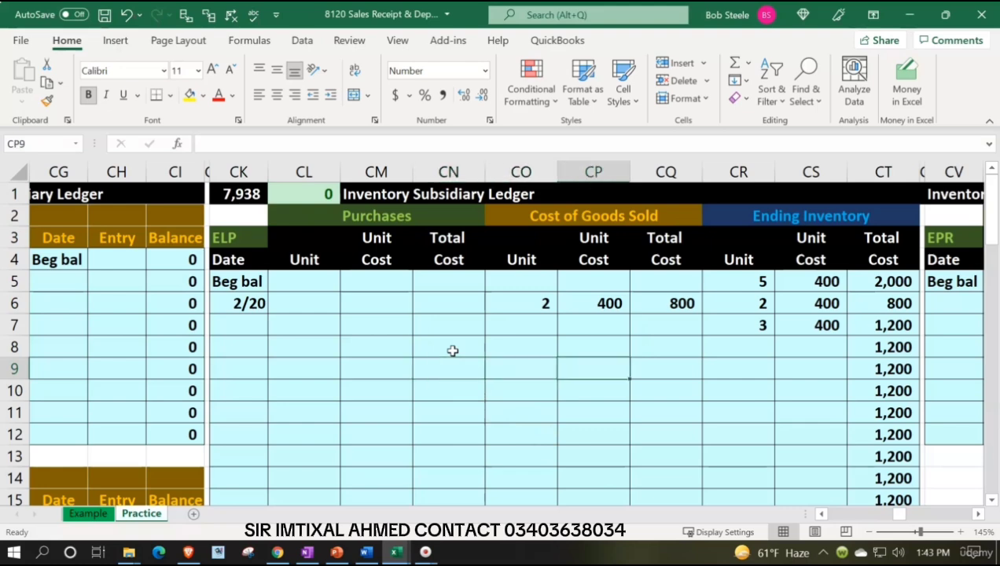
key(Right)
key(Right)
key(Right)
key(Right)
key(Right)
key(Right)
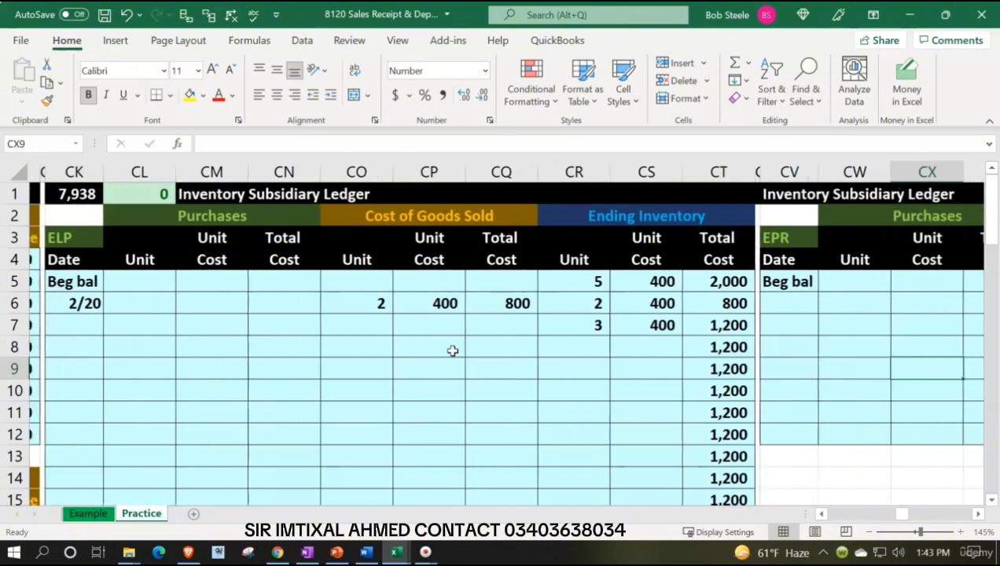
key(Right)
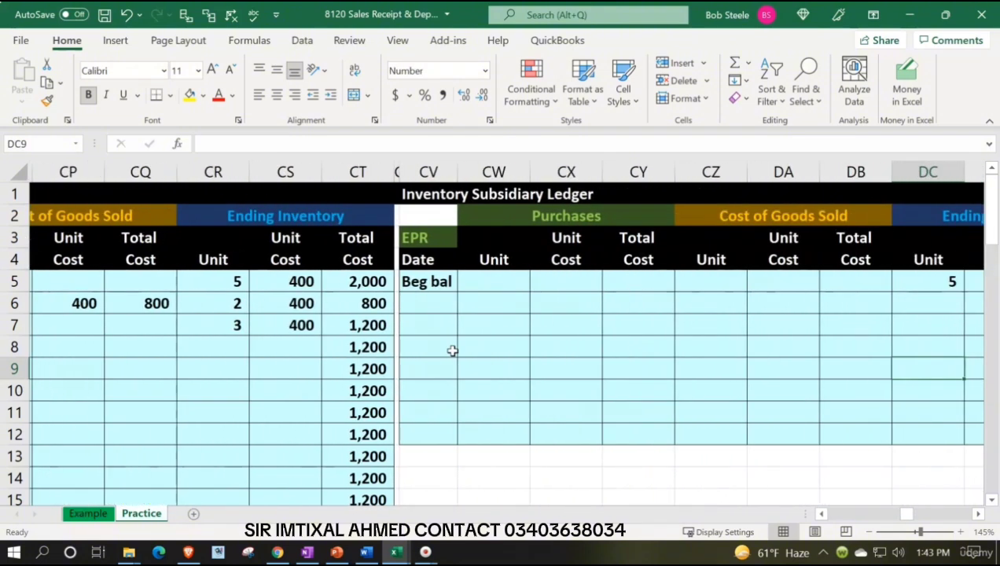
key(Right)
key(Right)
key(Left)
key(Left)
key(Left)
key(Left)
key(Left)
key(Left)
key(Left)
key(Left)
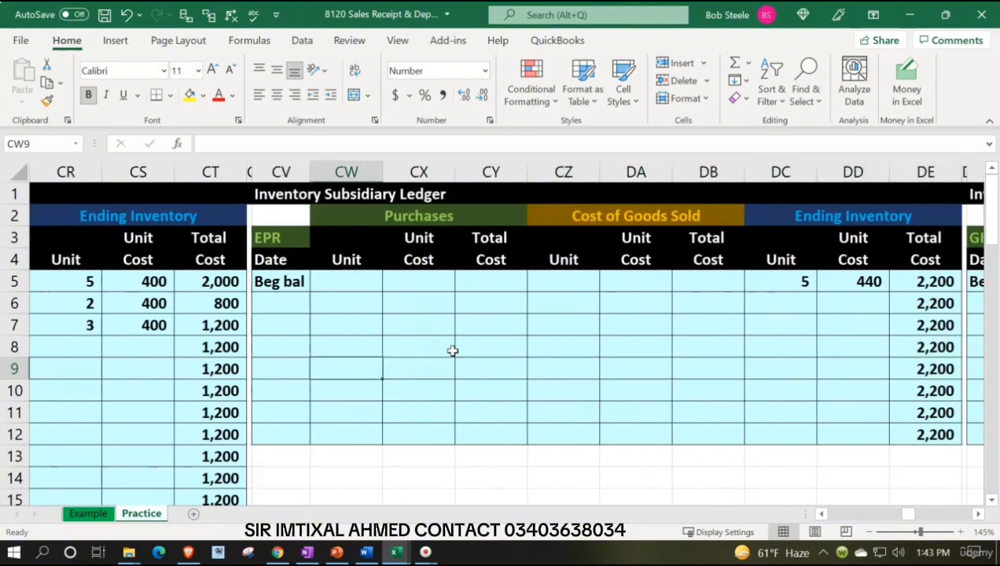
key(Up)
key(Up)
key(Up)
key(Left)
text(2/20)
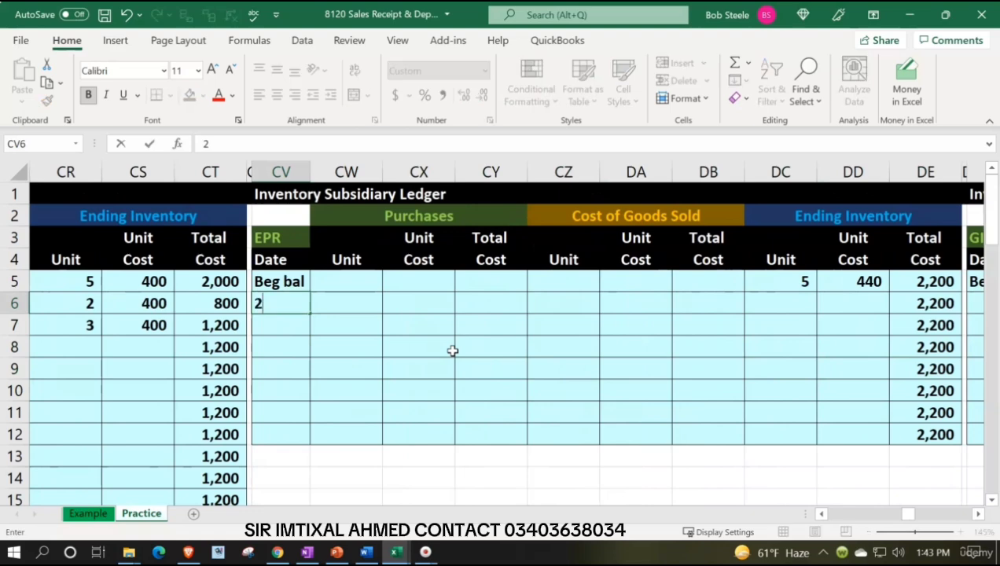
key(Return)
Record 3 EPR units sold in CZ6 and link their unit cost in DA6 to the beginning unit cost in DD5
key(Up)
key(Right)
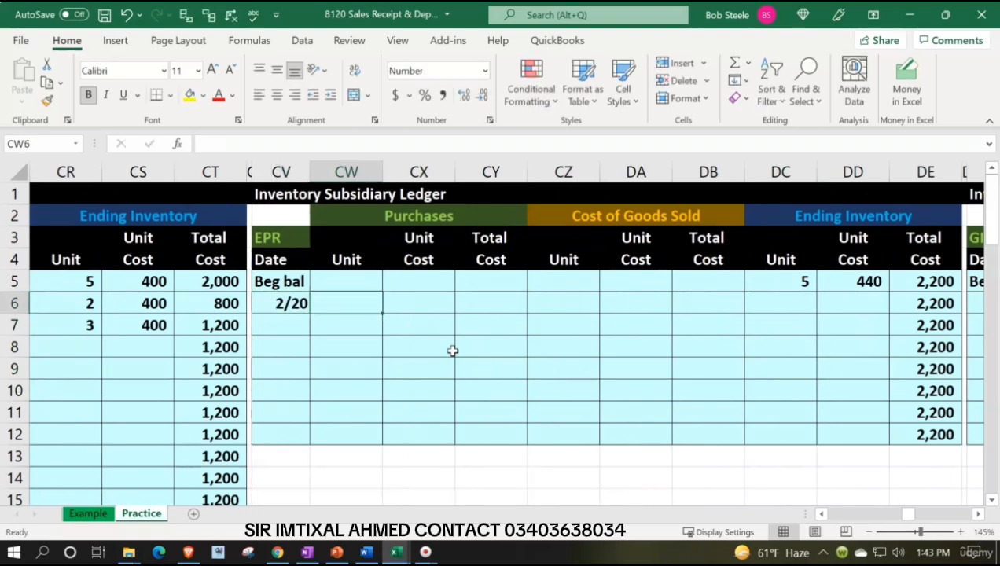
key(Right)
key(Right)
key(Right)
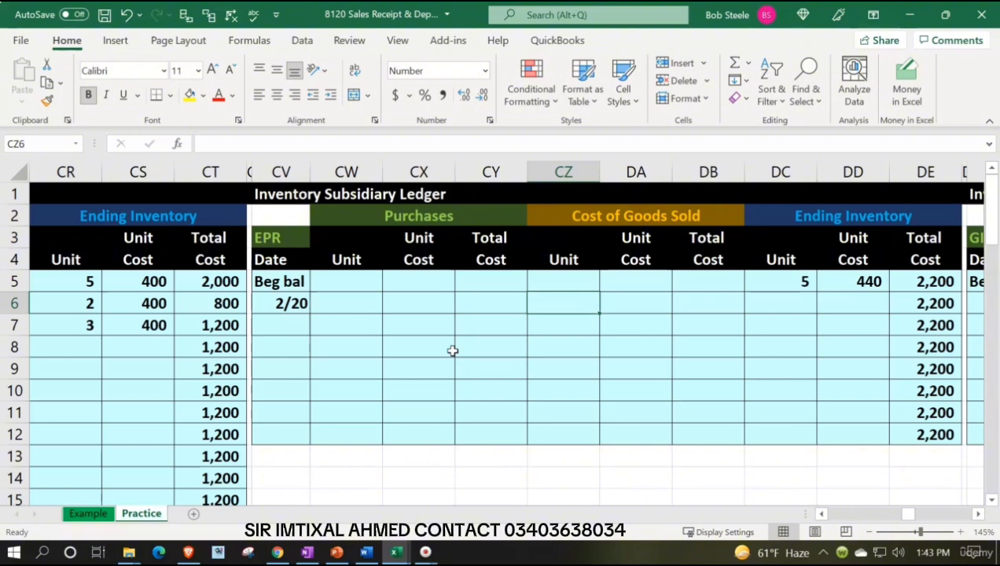
text(3)
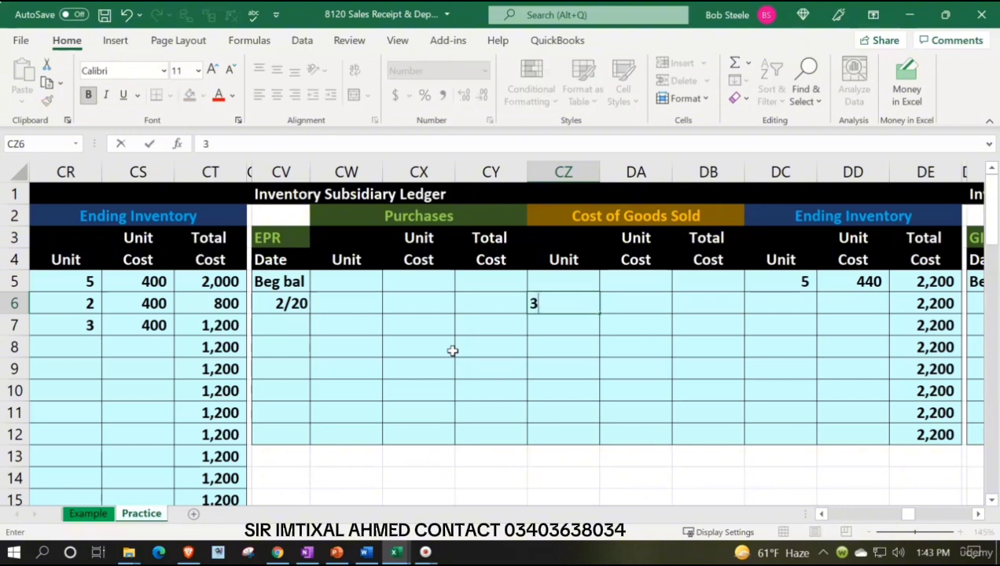
key(Right)
text(=)
key(Right)
key(Right)
key(Right)
key(Up)
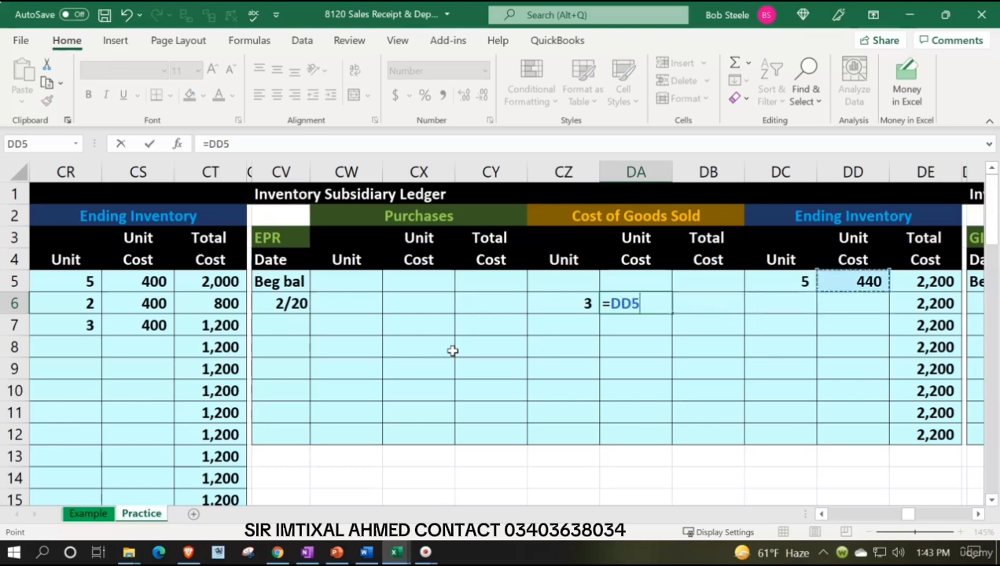
key(Tab)
Calculate the EPR total cost of goods sold in DB6 as CZ6*DA6
text(+)
key(Left)
key(Left)
text(*)
key(Left)
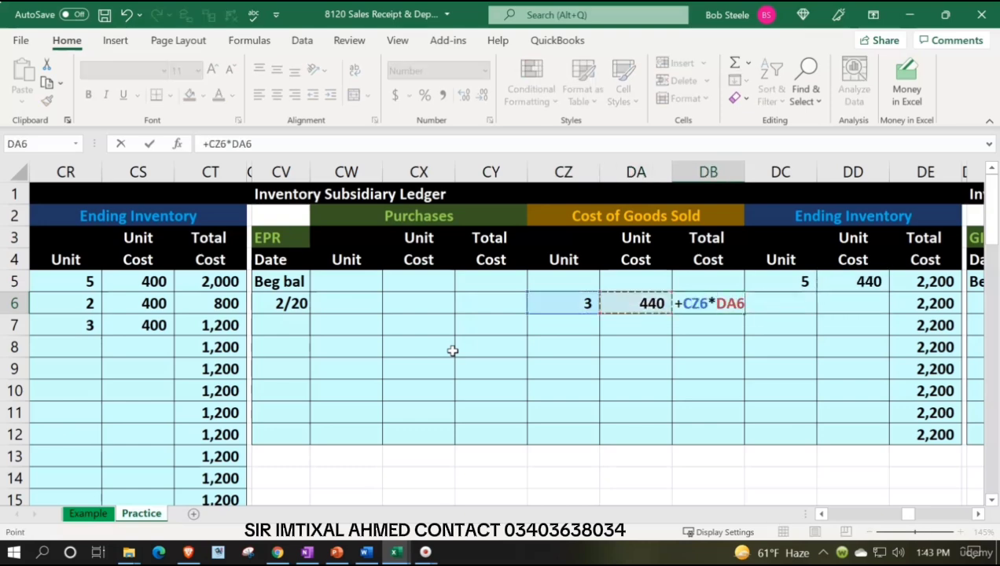
key(Tab)
Link the EPR Ending Inventory unit and unit cost cells DC6 and DD6 to the sold quantity CZ6 and cost DA6
text(=)
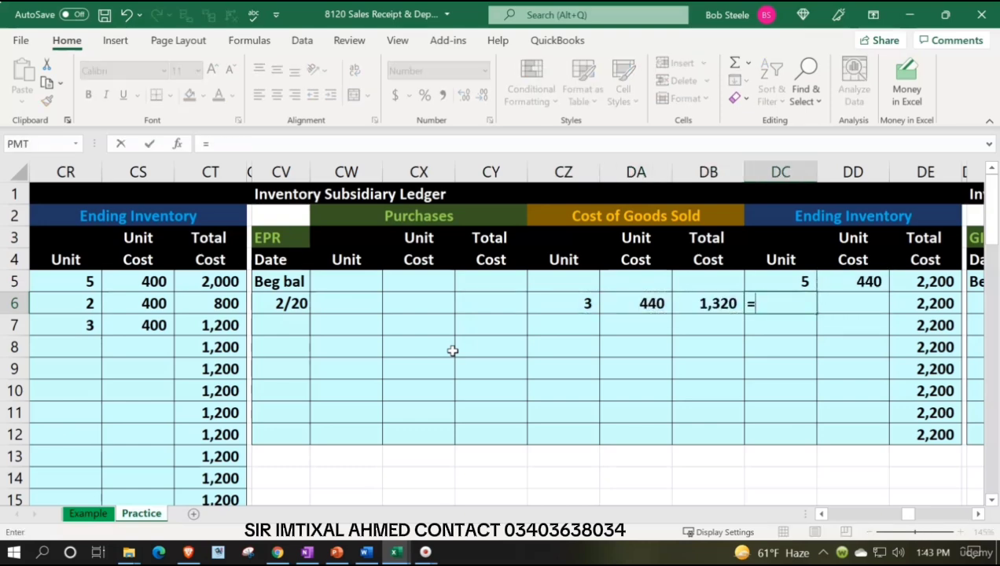
key(Left)
key(Left)
key(Left)
key(Tab)
text(+)
key(Left)
key(Left)
key(Tab)
Replace the EPR Ending Inventory total cost in DE6 with the formula DC6*DD6
text(+)
key(Up)
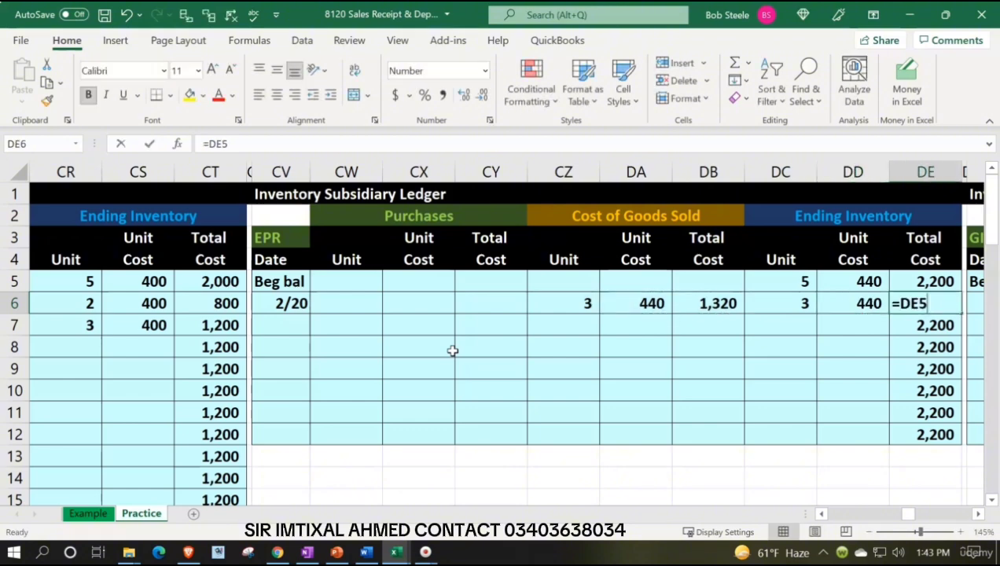
key(Left)
key(Left)
key(Down)
text(*)
key(Right)
key(Return)
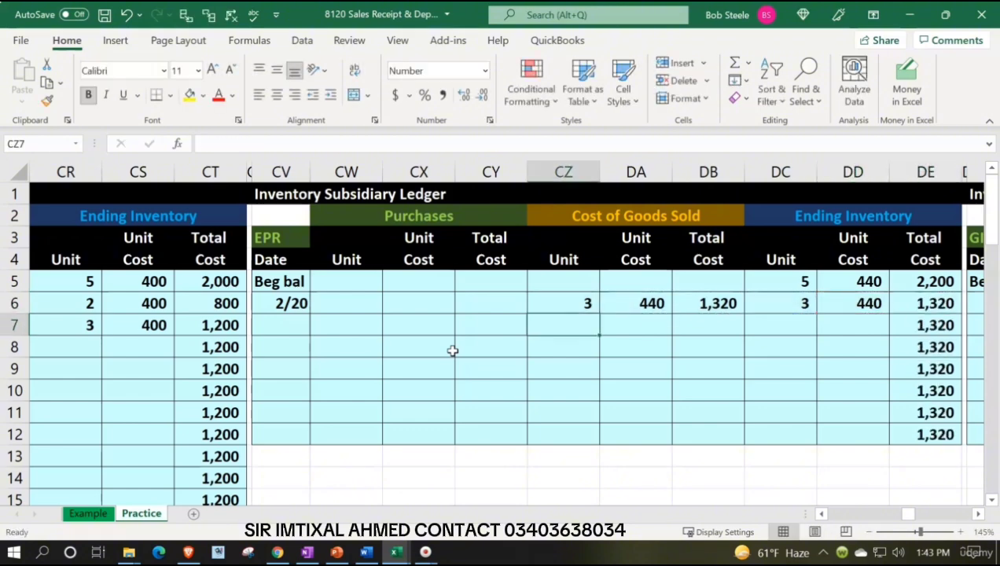
Calculate the remaining EPR units in DC7 as DC5-DC6 and carry the unit cost from DD6 into DD7
key(Right)
key(Right)
key(Right)
text(=)
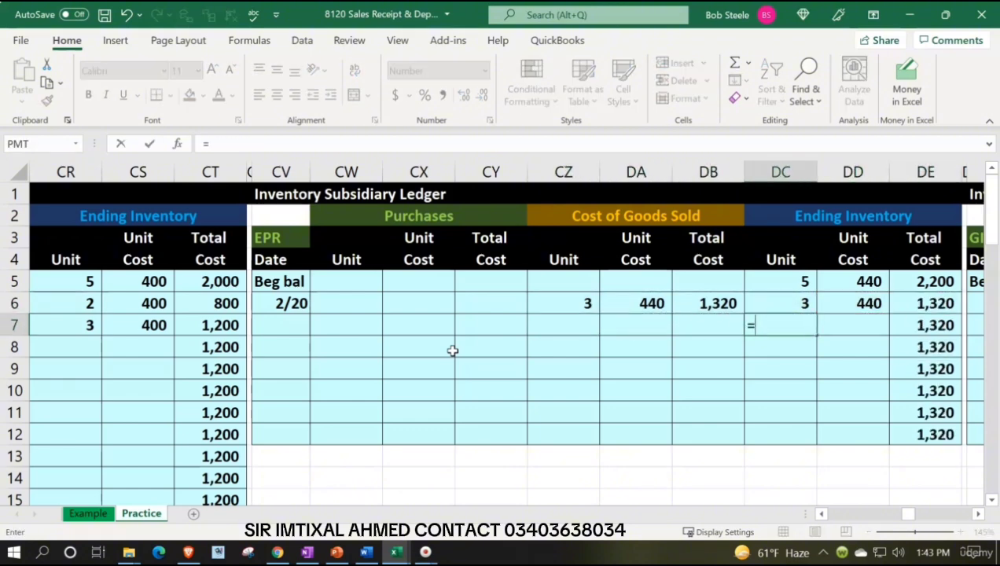
key(Up)
key(Up)
text(-)
key(Up)
key(Tab)
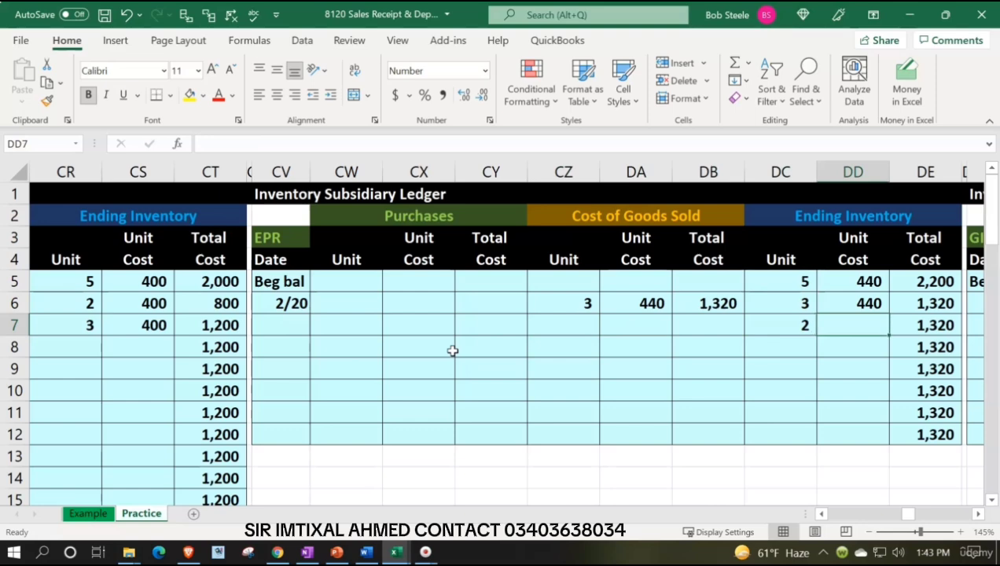
text(+)
key(Up)
key(Tab)
Calculate the remaining EPR inventory's total cost in DE7 as DC7*DD7
text(+)
key(Up)
key(Left)
key(Down)
key(Left)
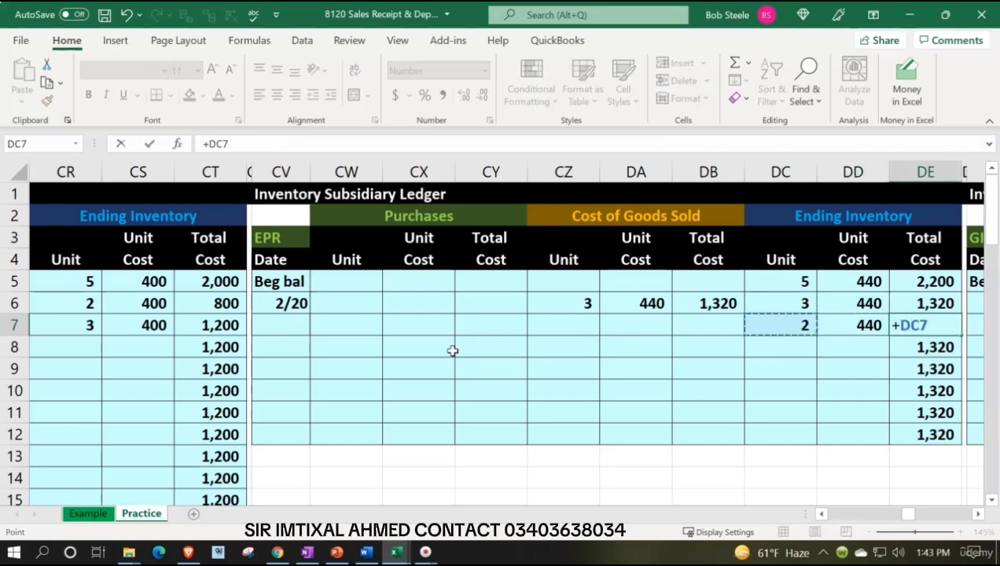
text(*)
key(Left)
key(Return)
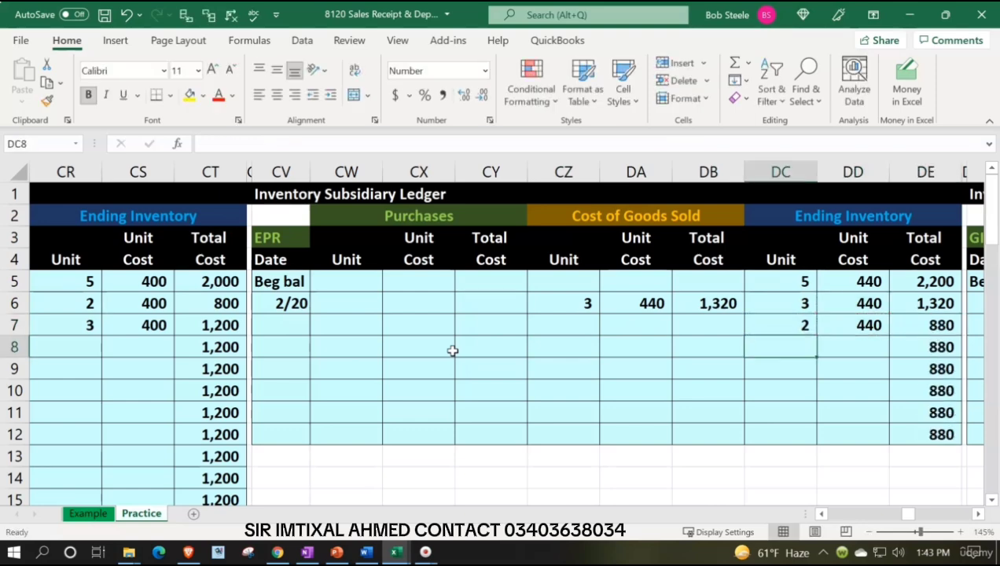
Date the first sale row of the GIUSA inventory subsidiary ledger 2/20 in DG6
key(alt+Tab)
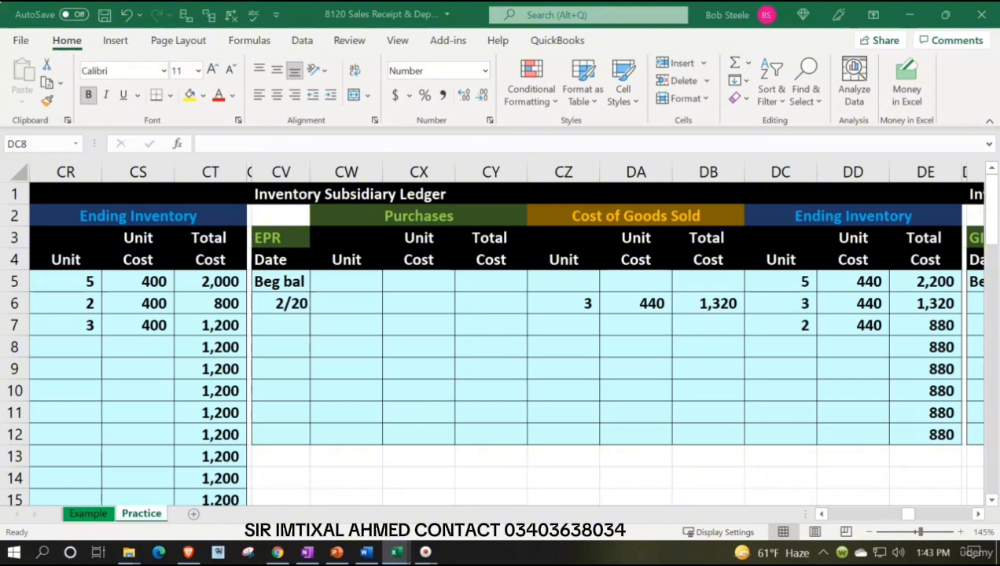
key(alt+Tab)
key(Right)
key(Right)
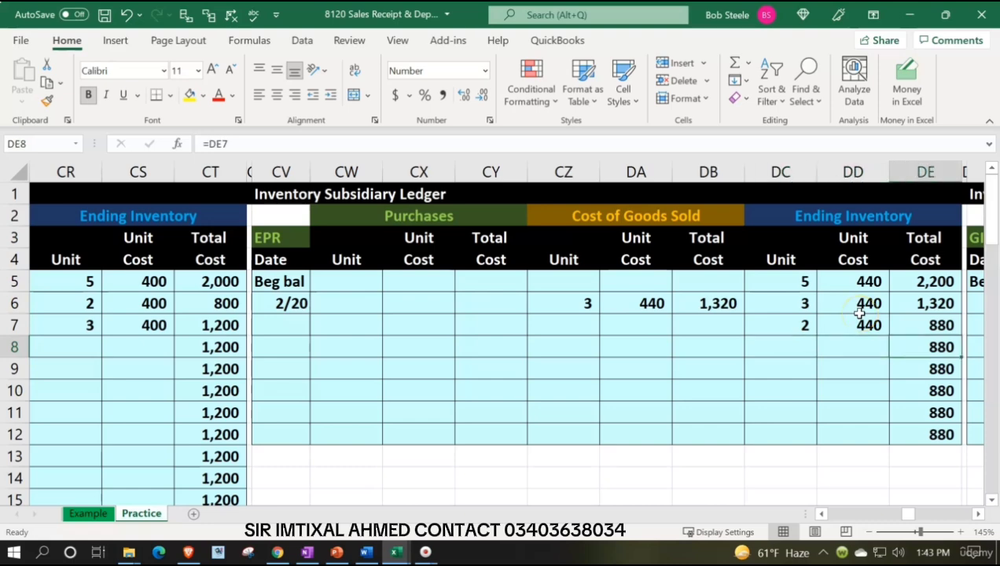
key(Right)
key(Right)
key(Right)
key(Right)
key(Right)
key(Right)
key(Right)
key(Right)
key(Right)
key(Right)
key(Right)
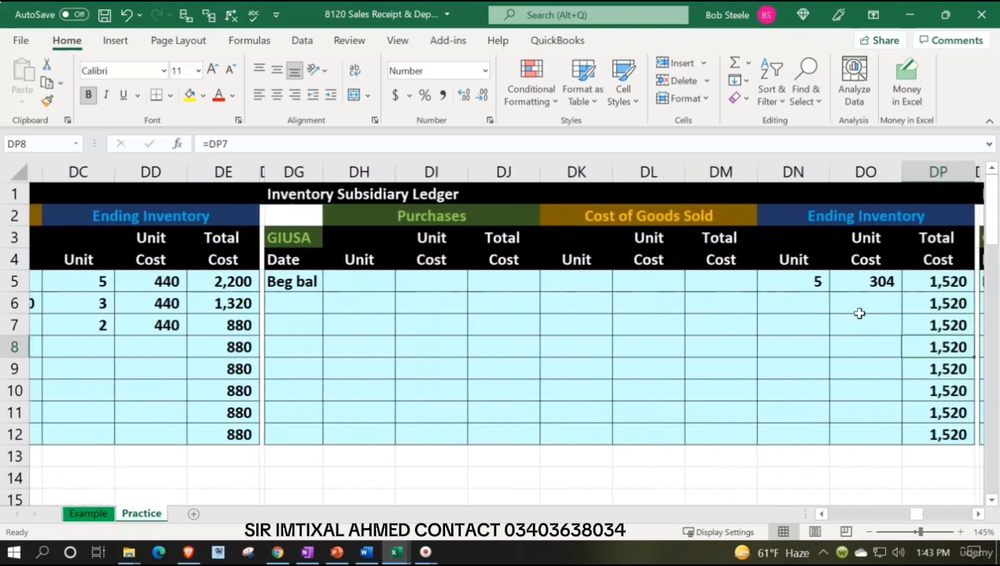
key(Left)
key(Left)
key(Left)
key(Left)
key(Left)
key(Left)
key(Left)
key(Left)
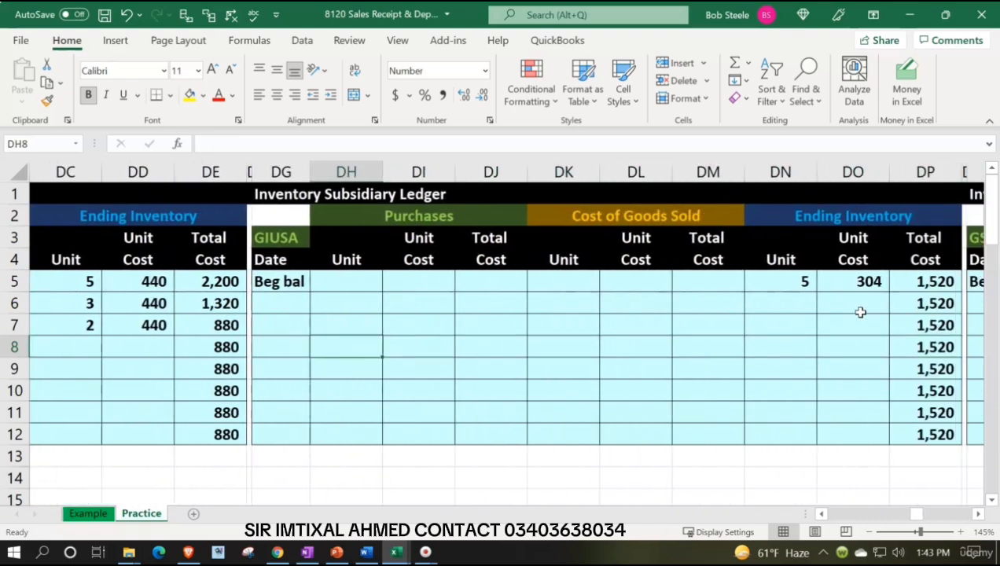
key(Left)
key(Up)
key(Up)
text(2/20)
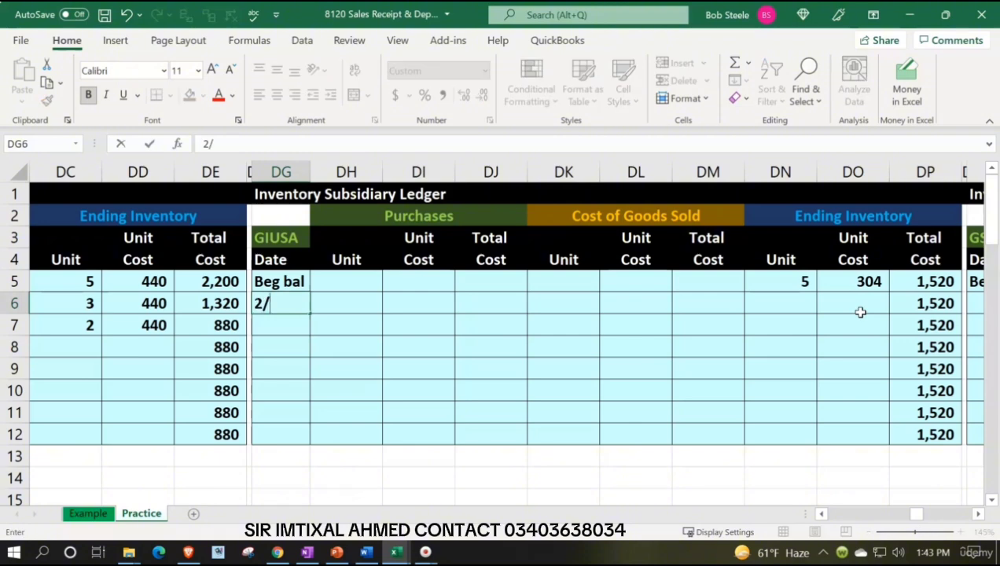
key(Return)
Record 1 GIUSA unit sold in DK6 at a unit cost of 304 in DL6
key(Right)
key(Right)
key(Right)
key(Right)
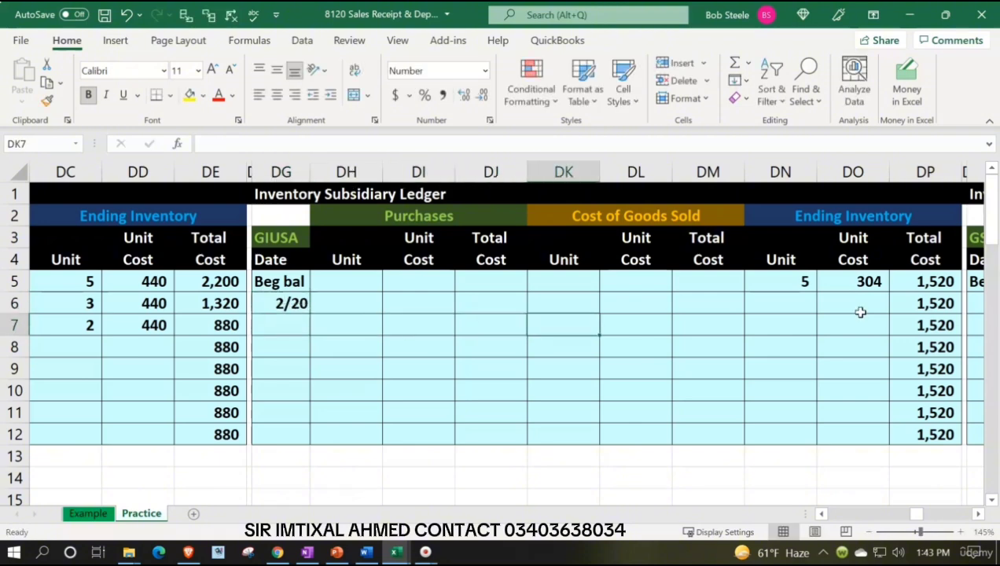
key(Up)
text(1)
key(Tab)
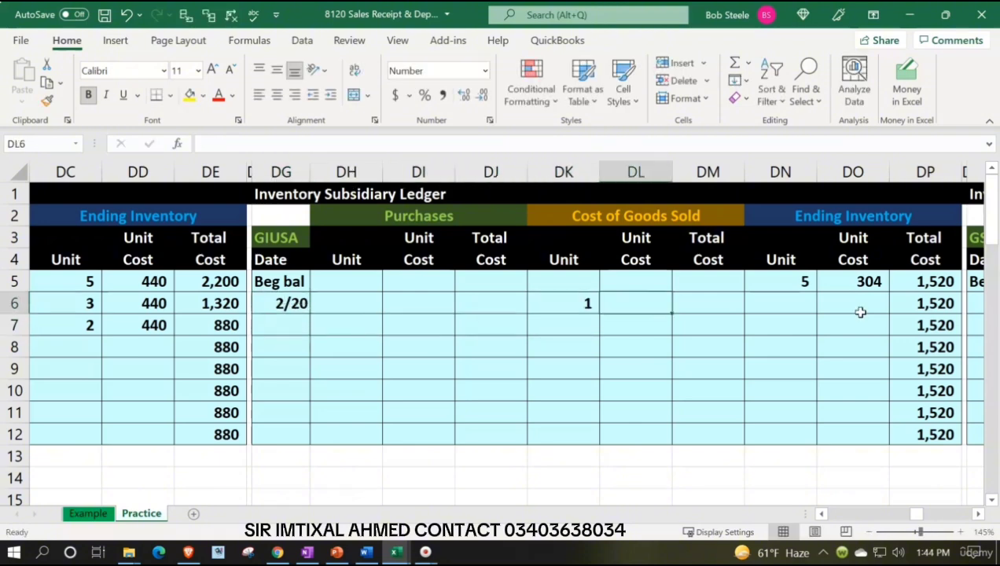
text(304)
key(Tab)
Calculate the GIUSA total cost of goods sold in DM6 as DK6*DL6
text(=)
key(Left)
key(Left)
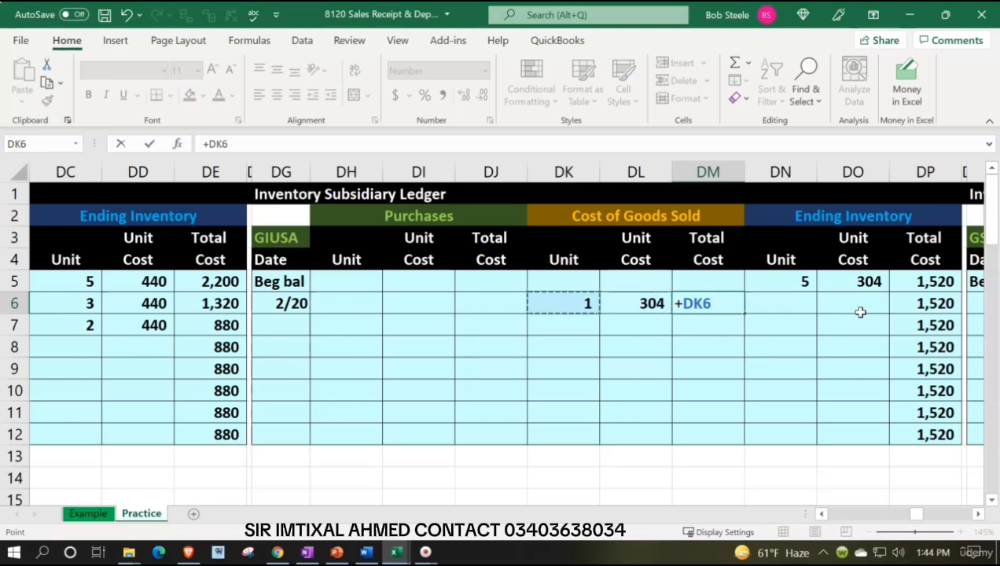
text(*)
key(Left)
key(Tab)
Link the GIUSA Ending Inventory cells DN6 and DO6 to the units sold in DK6 and unit cost in DL6
text(+)
key(Left)
key(Left)
key(Left)
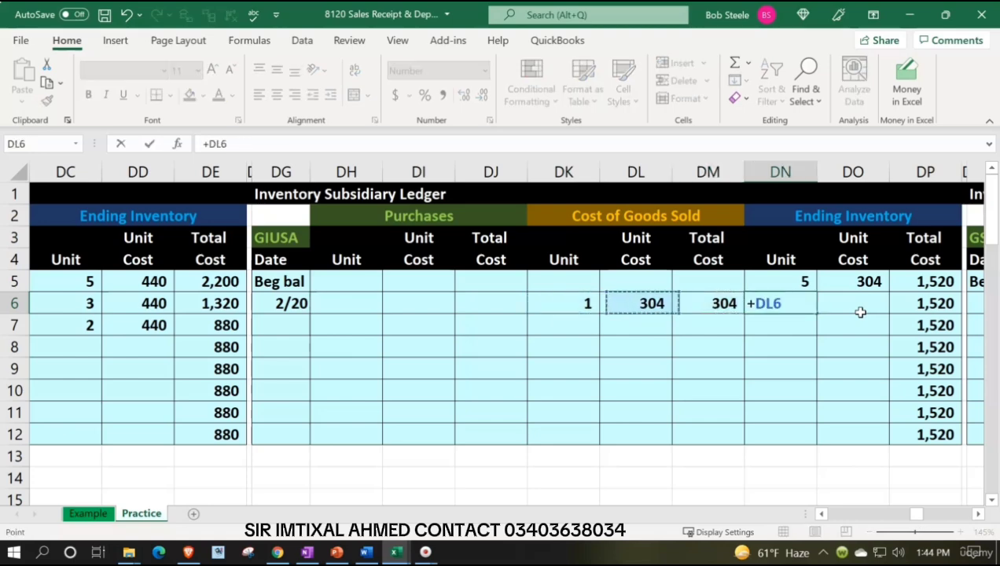
key(Tab)
text(+)
key(Left)
key(Left)
key(Left)
key(Tab)
Replace the GIUSA Ending Inventory total cost in DP6 with the formula DN6*DO6
text(+)
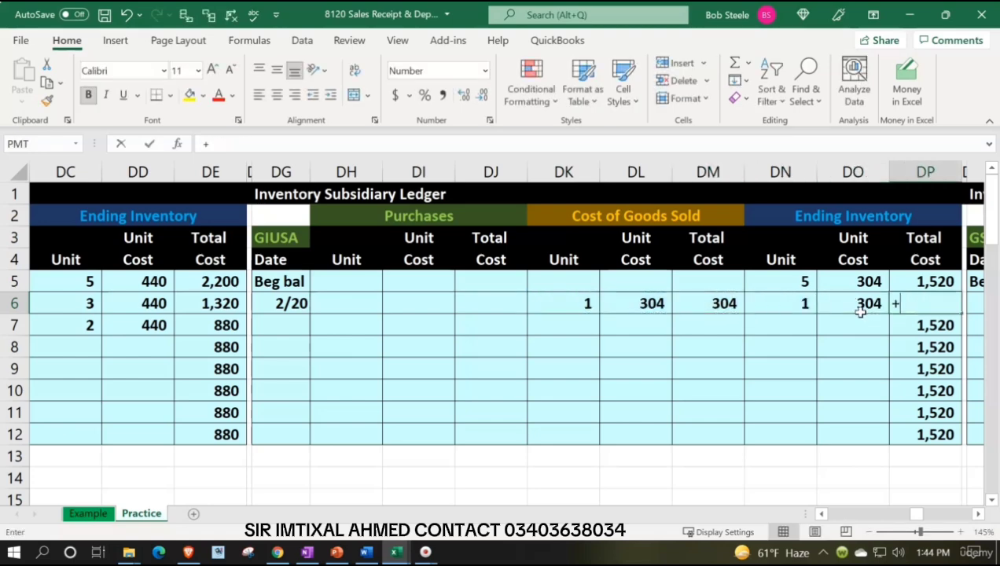
key(Left)
key(Left)
text(*)
key(Left)
key(Down)
key(Up)
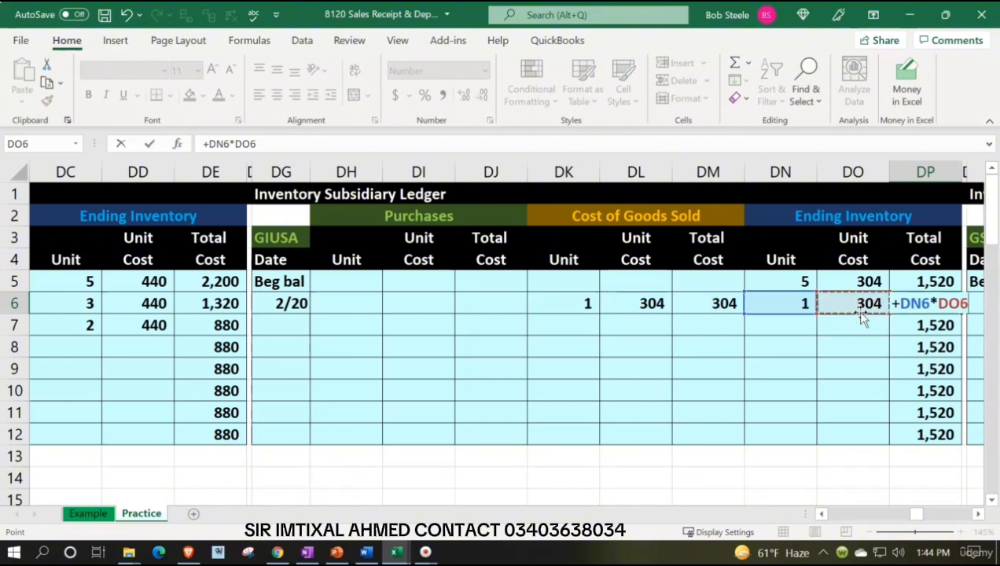
key(Return)
Calculate the remaining GIUSA units in DN7 as DN5-DN6
key(Right)
key(Right)
key(Right)
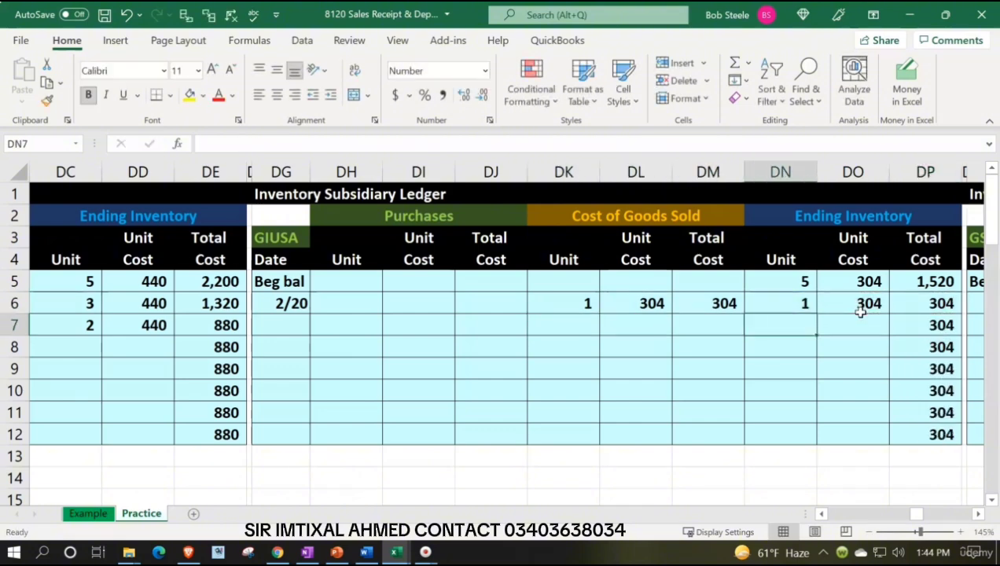
text(=)
key(Up)
key(Up)
text(-)
key(Up)
key(Tab)
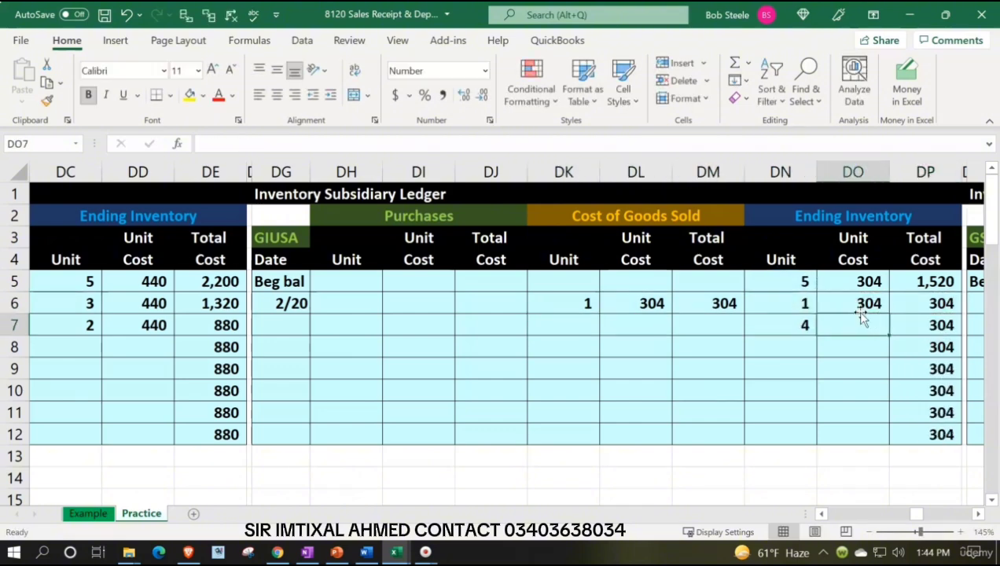
Link the GIUSA Ending Inventory unit cost in DO7 to DO6 and calculate the total cost in DP7 as DN7*DO7
text(+)
key(Up)
key(Tab)
text(+)
key(Left)
key(Left)
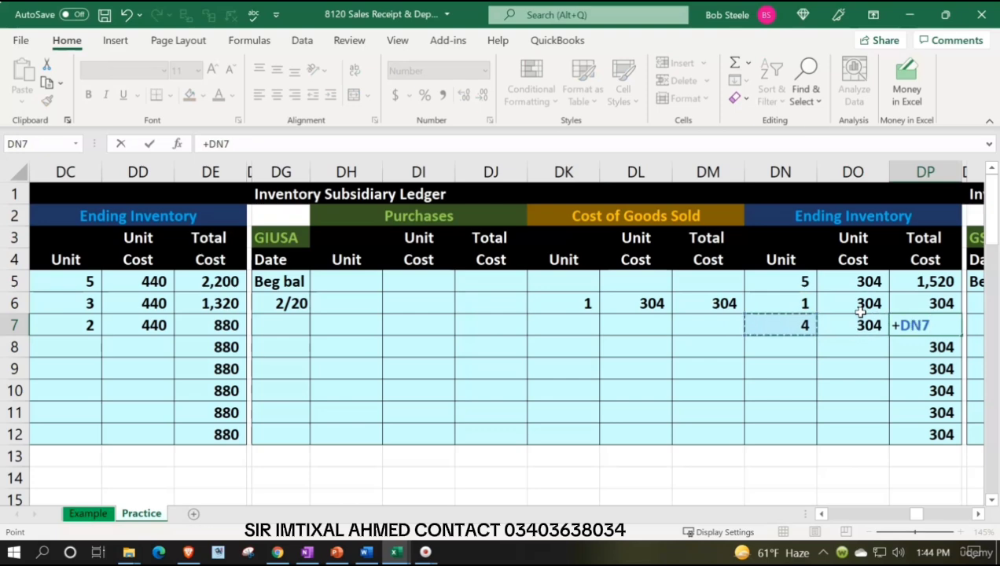
text(*)
key(Left)
key(Return)
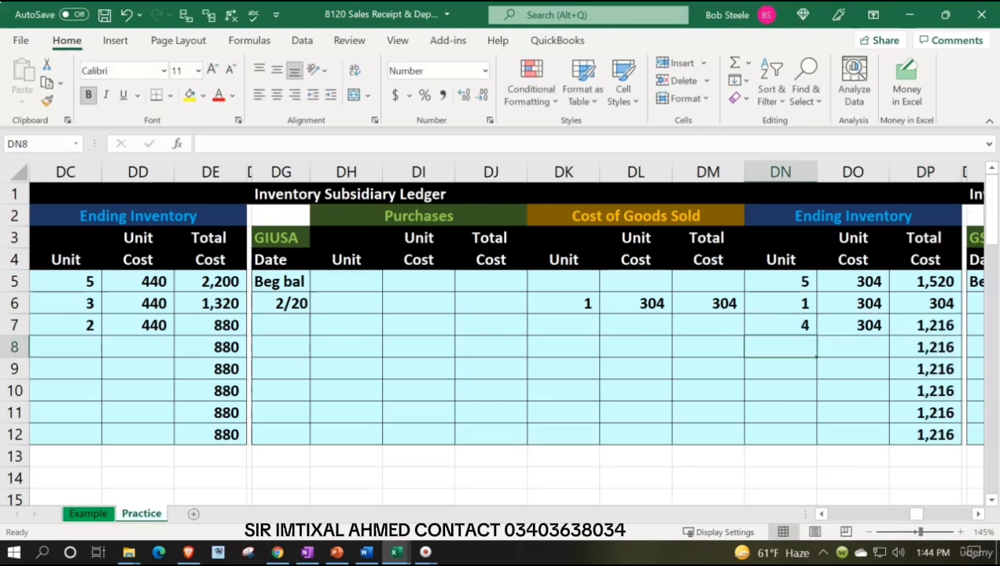
Enter the date 1/20 in DG30 below the beginning balance of the DUK inventory ledger
key(alt+Tab)
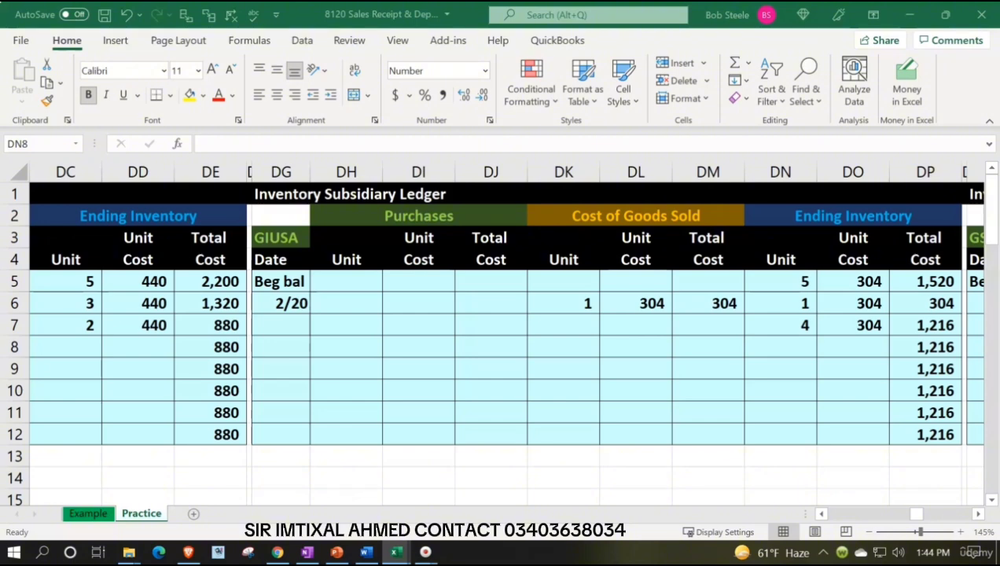
click(602, 330)
scroll(601, 332, down, 3)
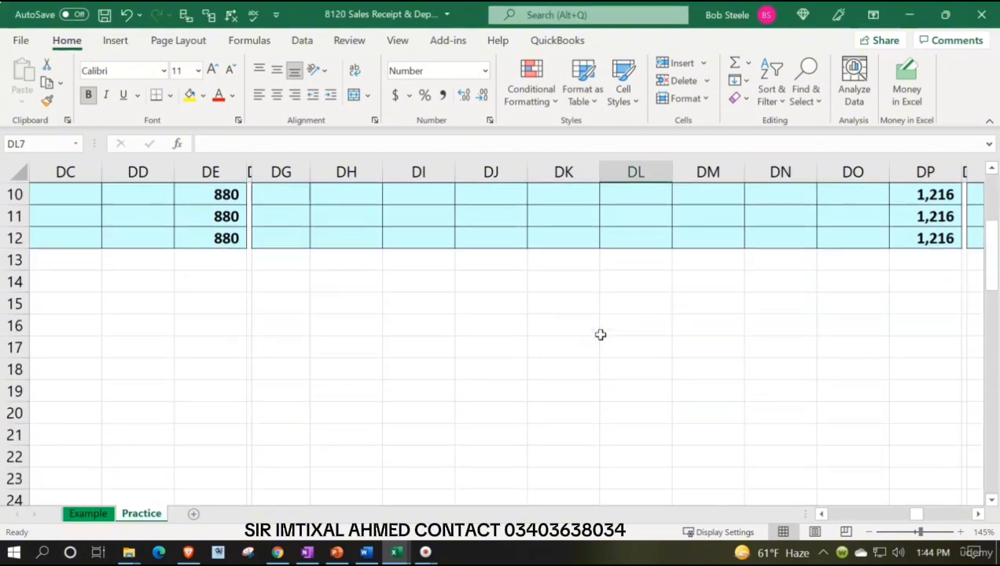
scroll(600, 335, down, 5)
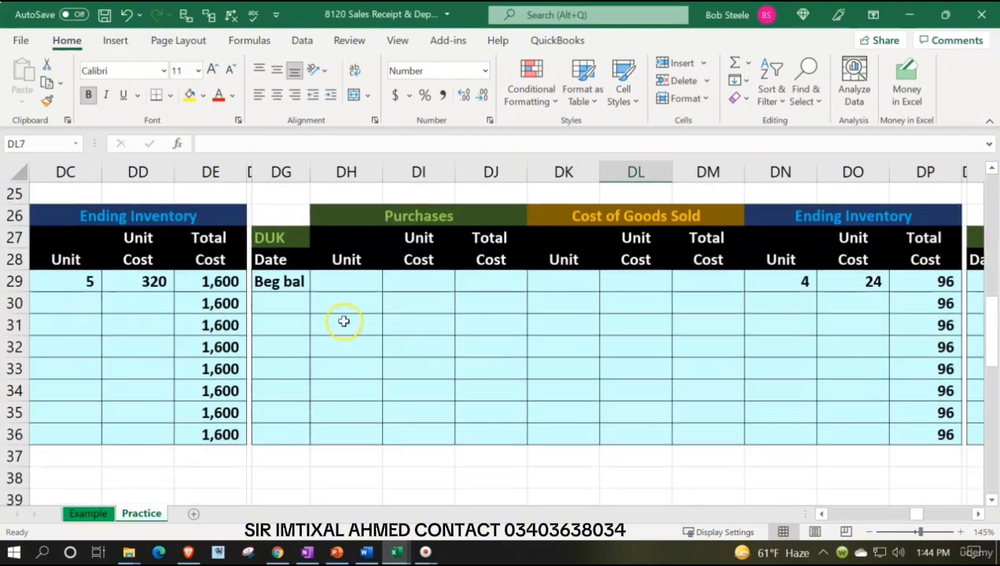
click(290, 305)
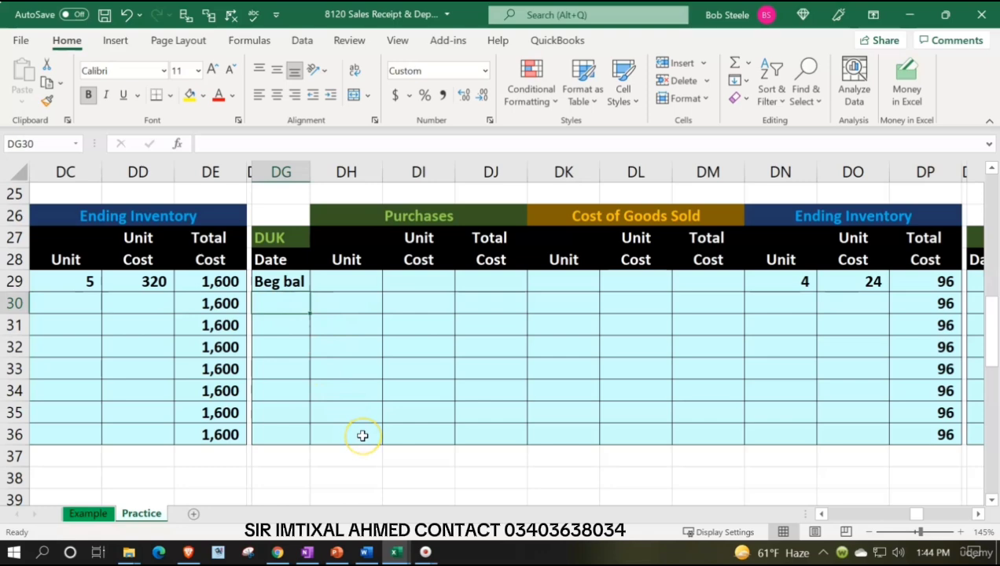
text(1/20)
key(Return)
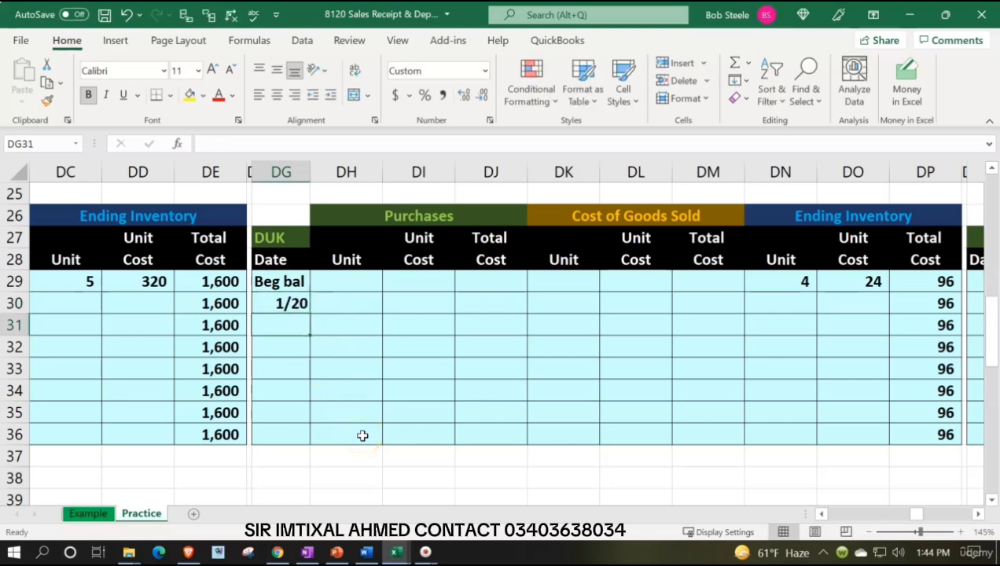
Record the DUK Cost of Goods Sold with 2 units in DK30 at a unit cost of 24 in DL30
key(Right)
key(Right)
key(Right)
key(Right)
key(Up)
text(2)
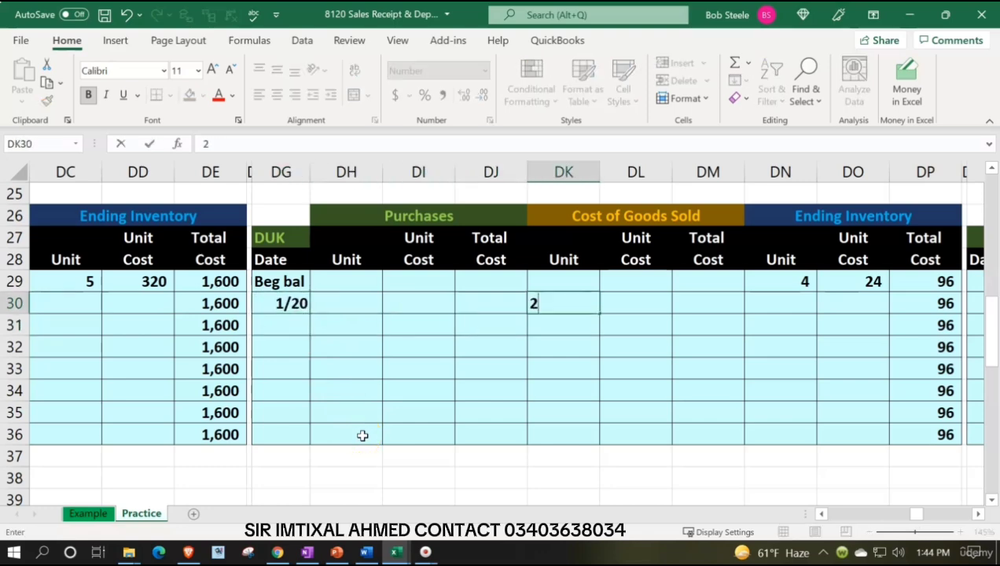
key(Tab)
text(24)
key(Tab)
Calculate the DUK total cost of goods sold in DM30 as DK30*DL30
text(=)
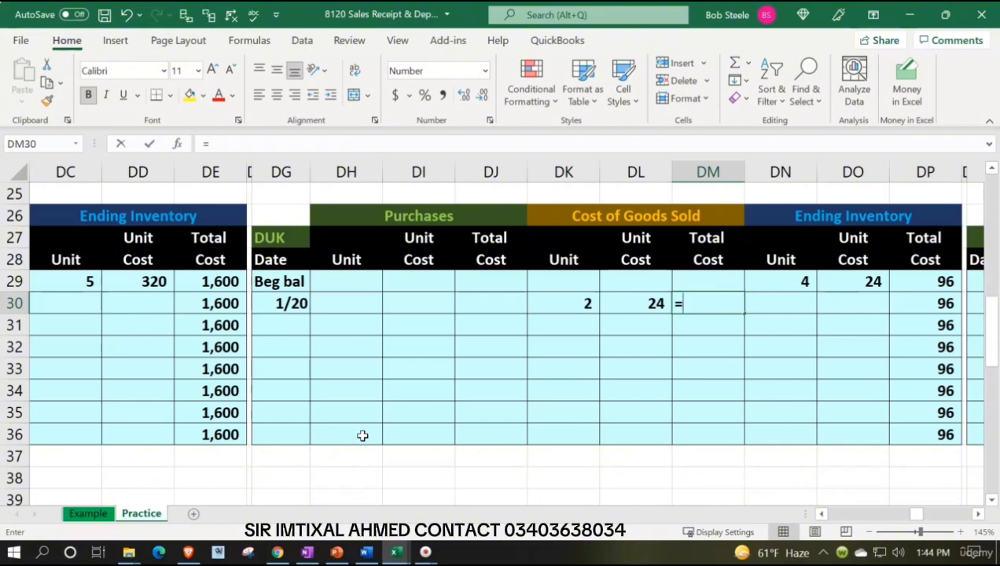
key(Left)
key(Left)
text(*)
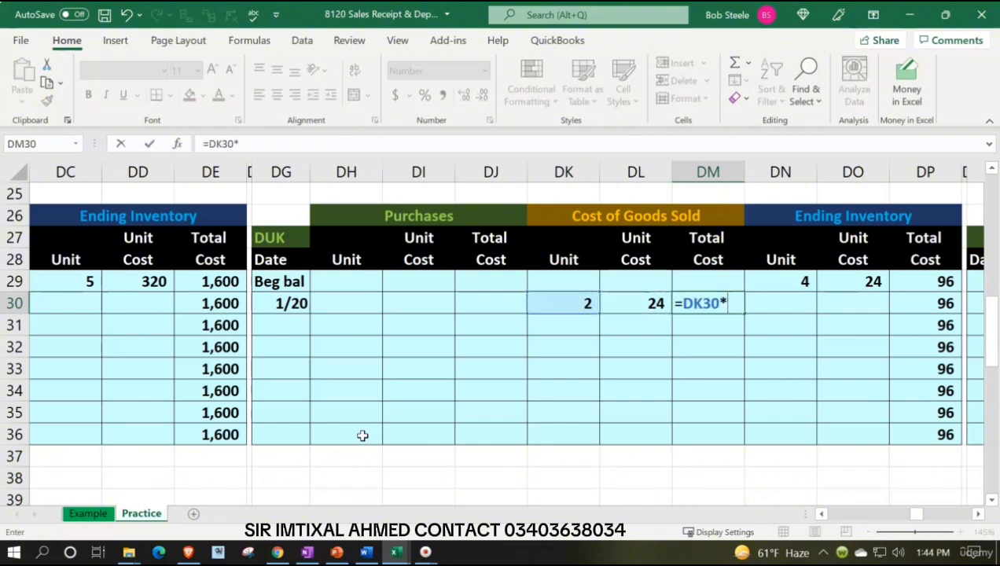
key(Left)
text(*)
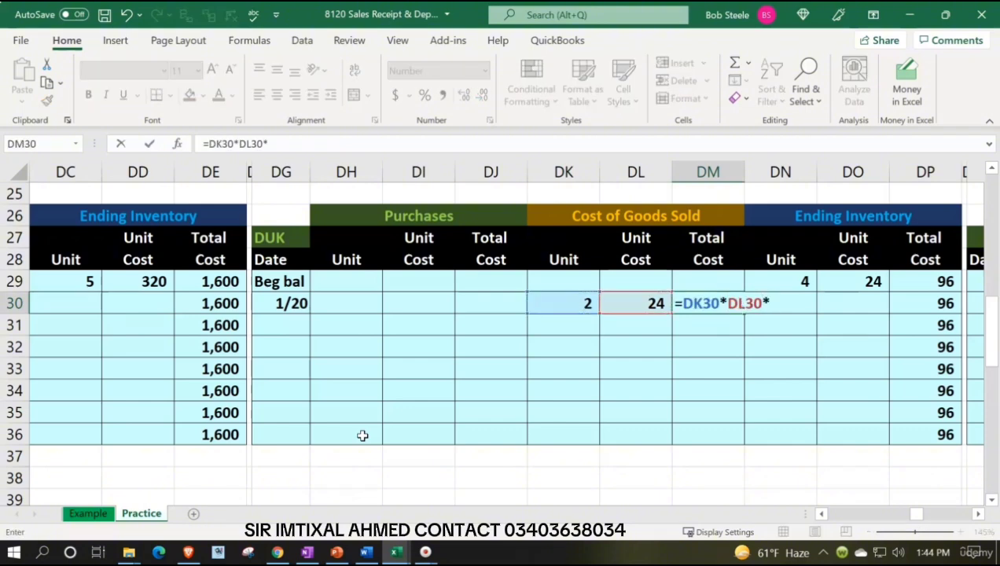
key(Return)
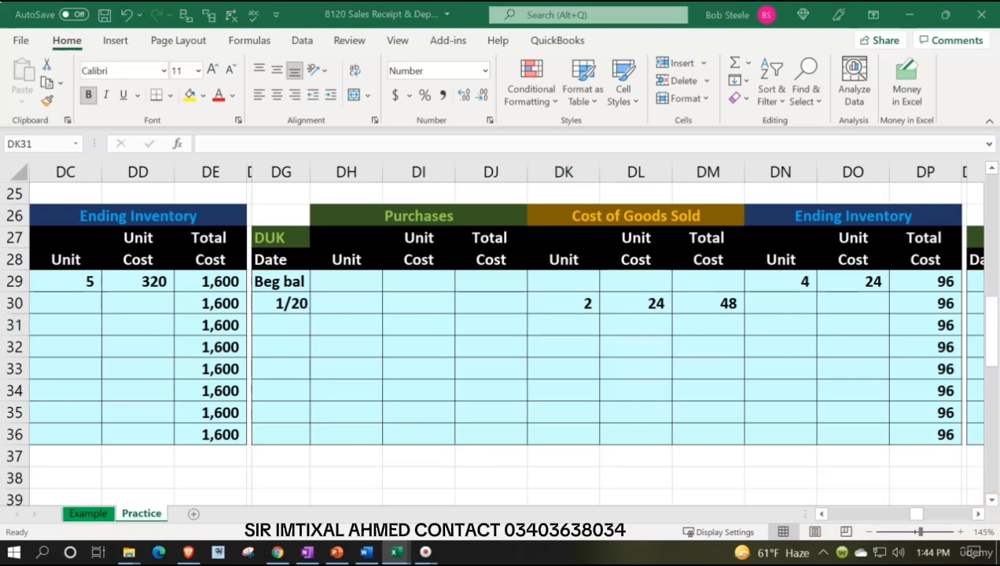
Link the DUK Ending Inventory units in DN30 to DK30 and calculate the unit cost in DO30 as DM30/DN30
click(783, 309)
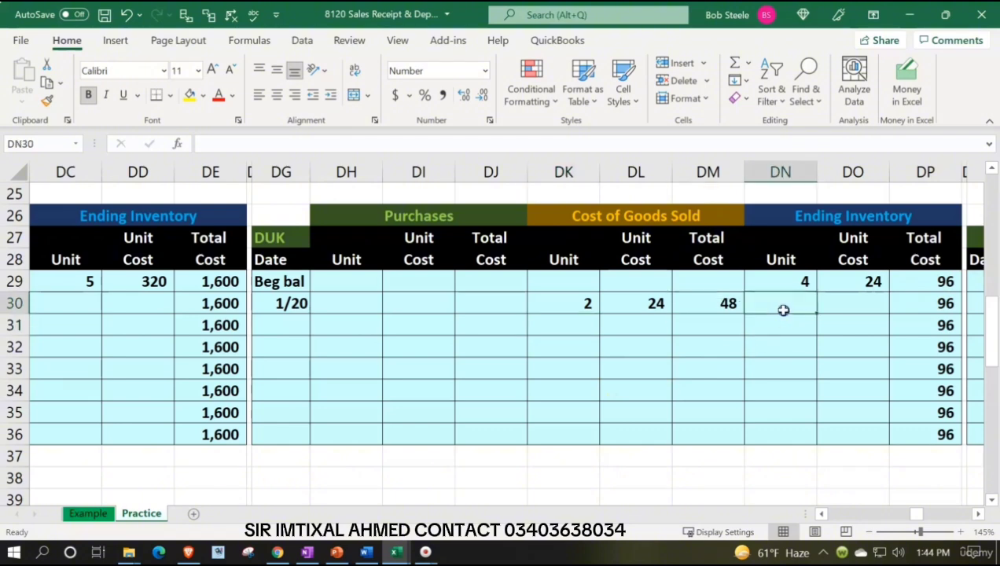
text(=)
key(Left)
key(Left)
key(Left)
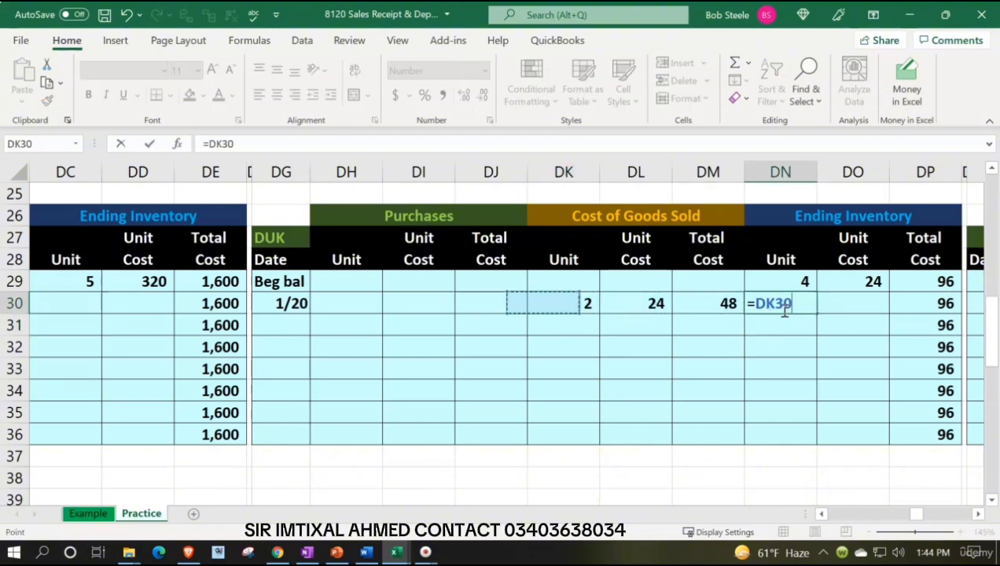
key(Tab)
text(+)
key(Left)
key(Left)
text(/)
key(Left)
key(Tab)
Replace the DUK Ending Inventory total cost in DP30 with the formula DN30*DO30
text(+)
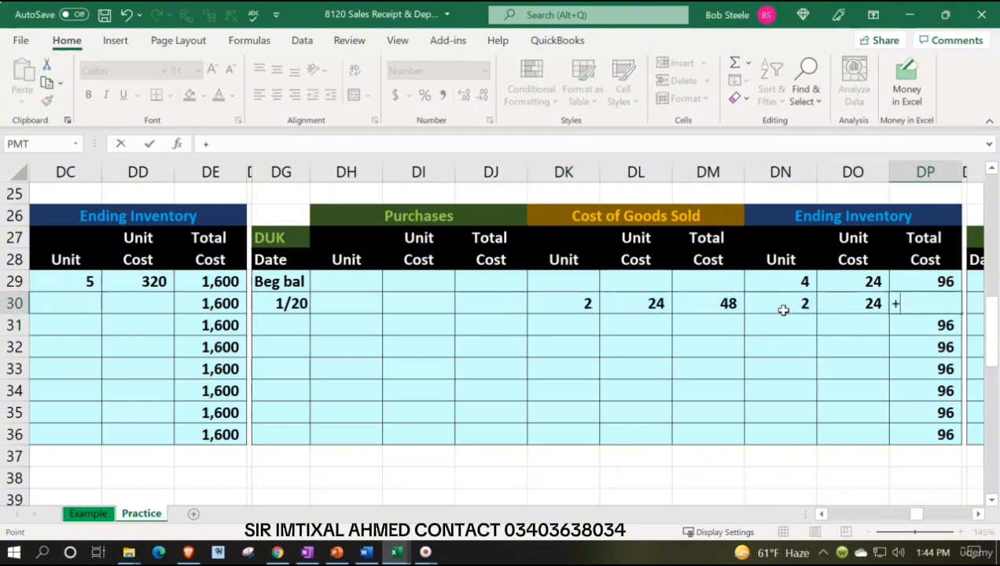
key(Left)
key(Left)
text(*)
key(Left)
key(Return)
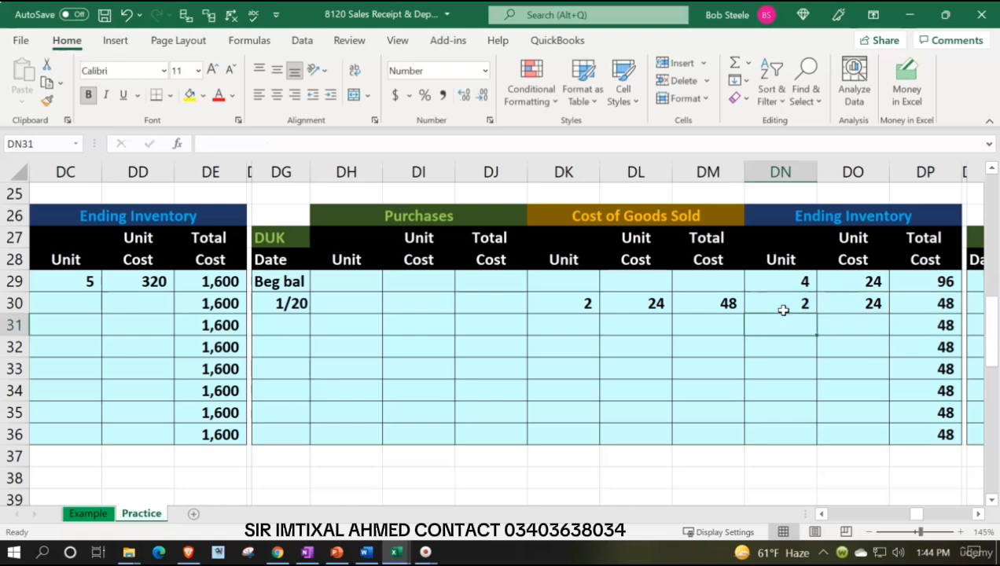
Calculate the remaining DUK units in DN31 as DN29-DN30 and link the unit cost in DO31 to DO30
text(=)
key(Up)
key(Up)
text(-)
key(Up)
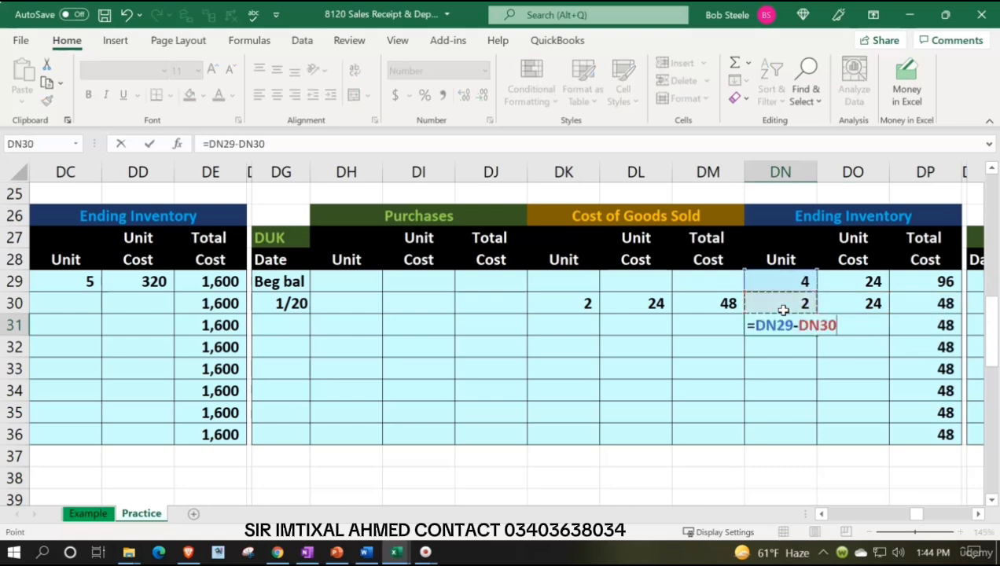
key(Tab)
text(+)
key(Up)
key(Tab)
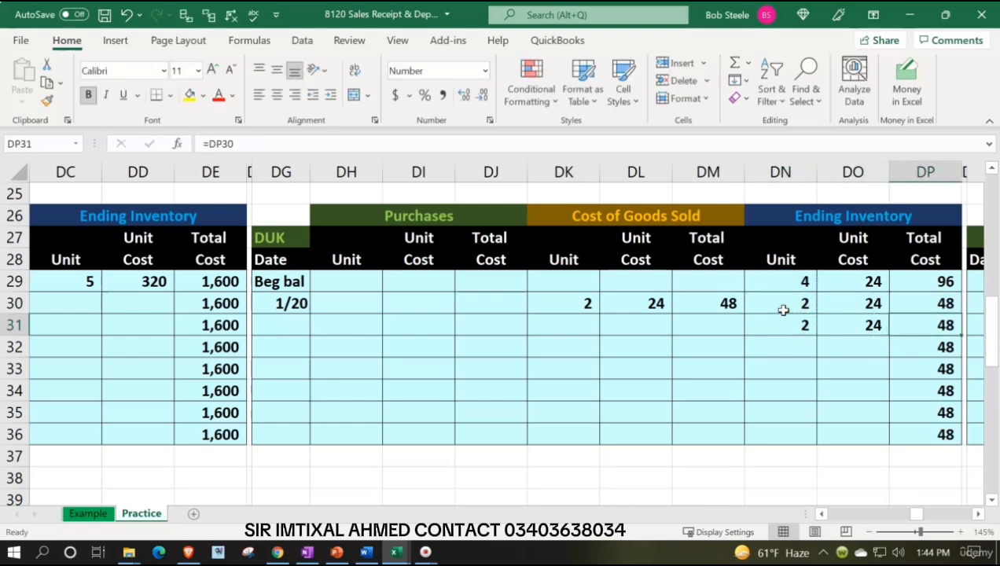
Replace the DUK Ending Inventory total cost in DP31 with the formula DN31*DO31
text(+)
key(Left)
key(Left)
text(*)
key(Left)
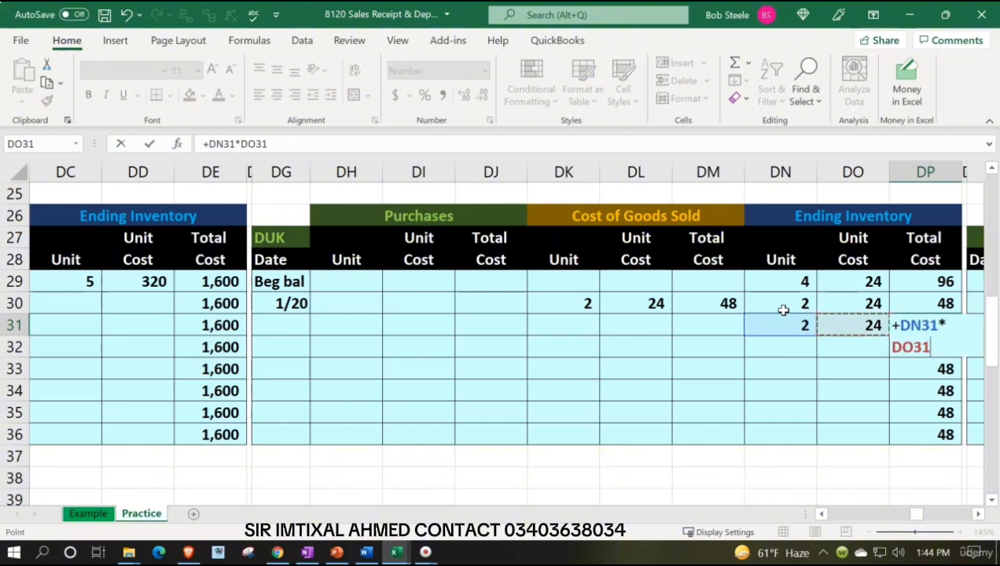
key(Return)
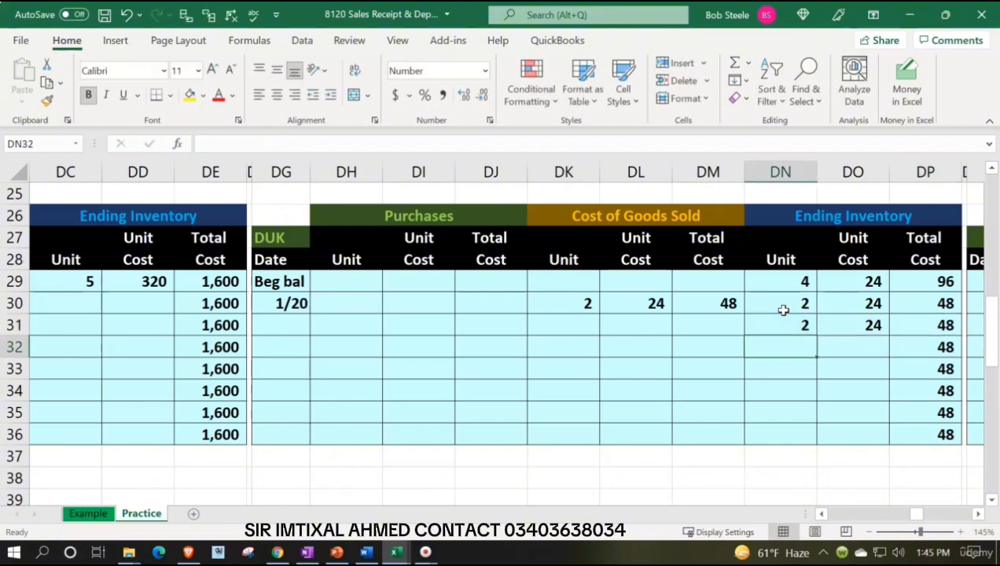
Check the combined Cost of Goods Sold totals of DUK (DM30), GIUSA (DM6) and EPR (DB6) against the inventory subsidiary ledger difference
click(706, 302)
scroll(703, 343, up, 7)
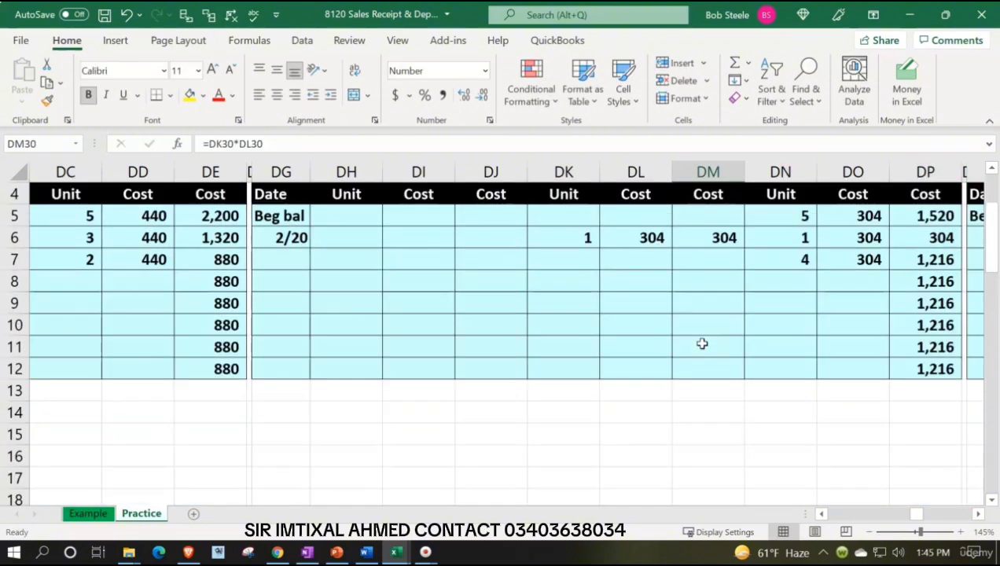
scroll(702, 343, up, 1)
click(709, 303)
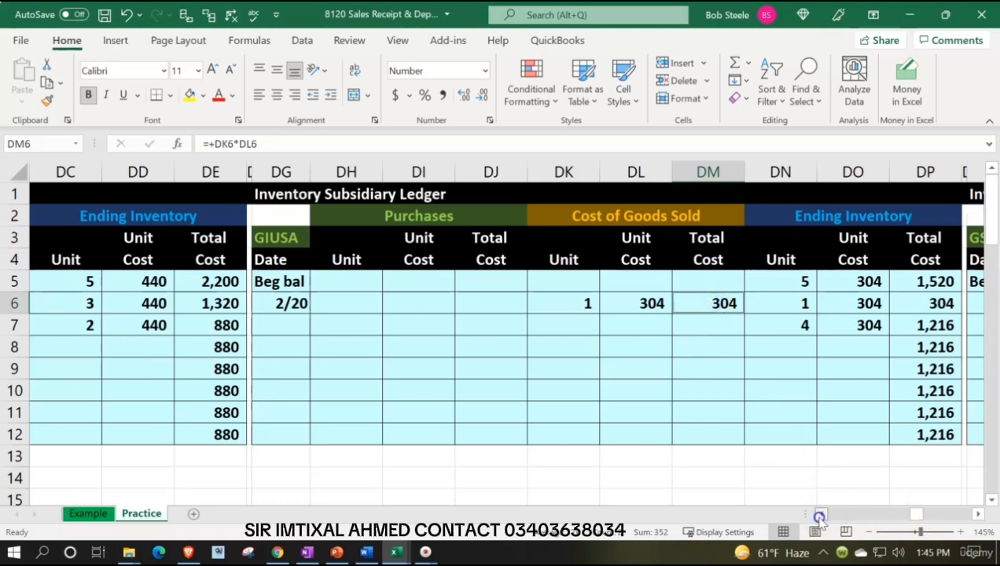
scroll(821, 515, left, 5)
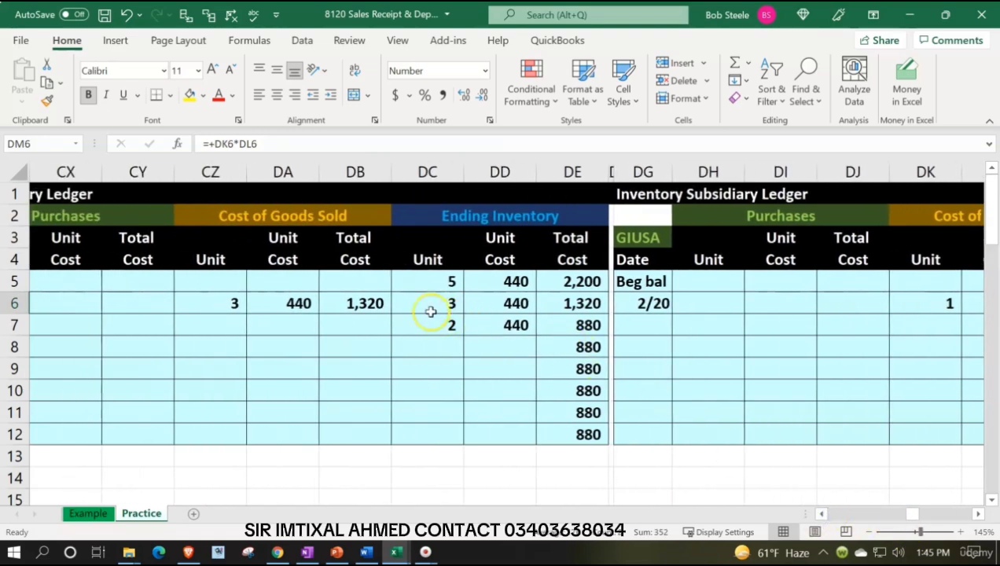
click(367, 301)
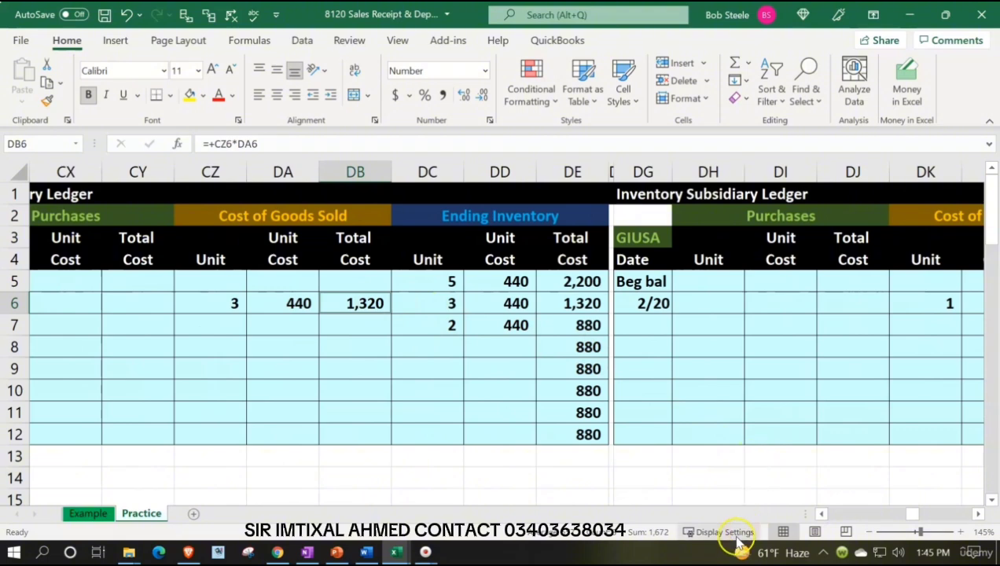
scroll(821, 515, left, 13)
click(821, 515)
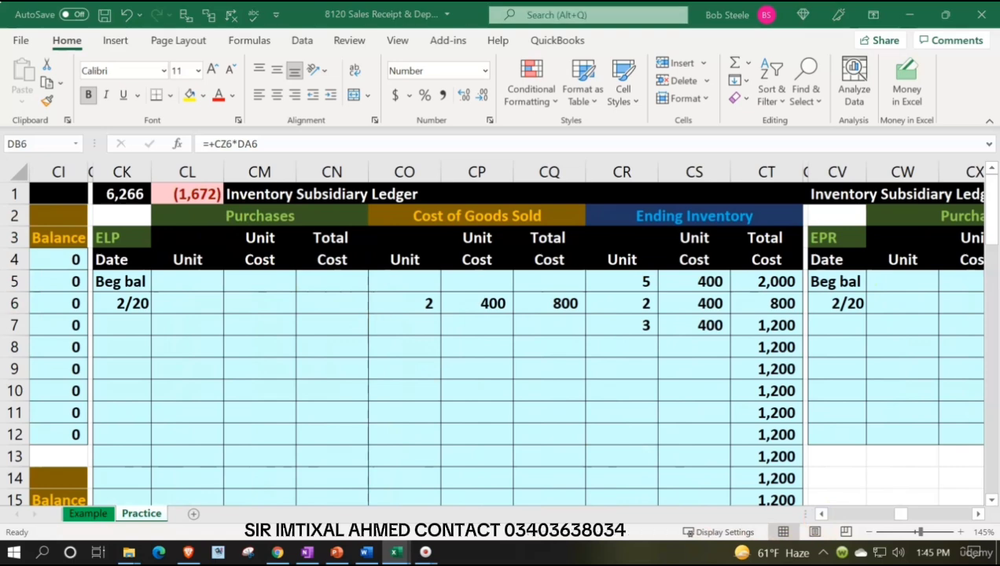
Begin a new journal entry below the Inventory credit by entering the date 9/20 in A21
click(261, 323)
key(Left)
key(Left)
key(Left)
key(Left)
key(Left)
key(Left)
key(Left)
key(Left)
key(Left)
key(Left)
key(Left)
key(Left)
key(Left)
key(Left)
key(Left)
key(Left)
key(Left)
key(Left)
key(Left)
key(Left)
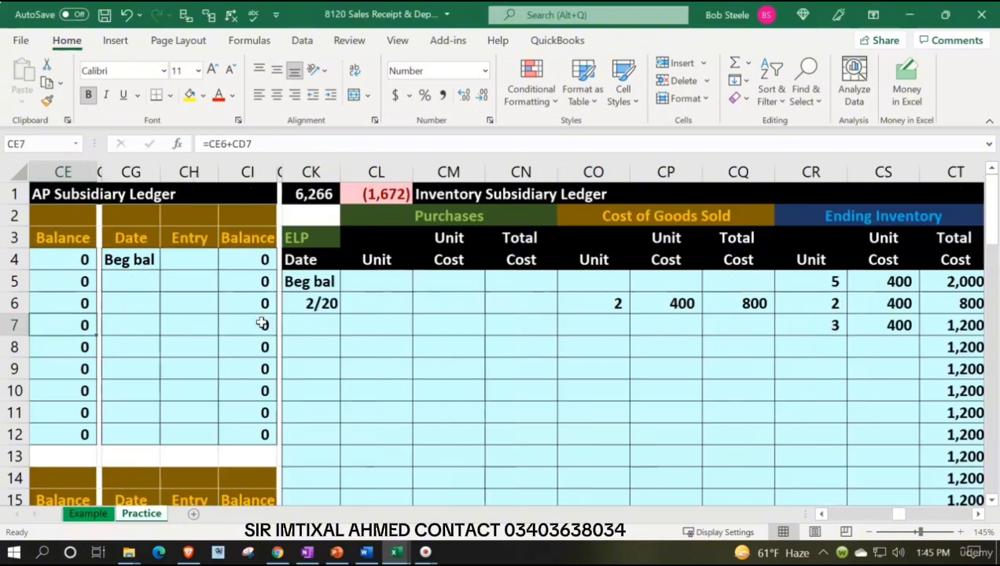
key(Left)
key(Left)
key(Left)
key(Left)
key(Left)
key(Left)
key(Left)
key(Left)
key(Left)
key(Left)
key(Left)
key(Left)
key(Left)
key(Left)
key(Left)
key(Left)
key(Left)
key(Left)
key(Left)
key(Left)
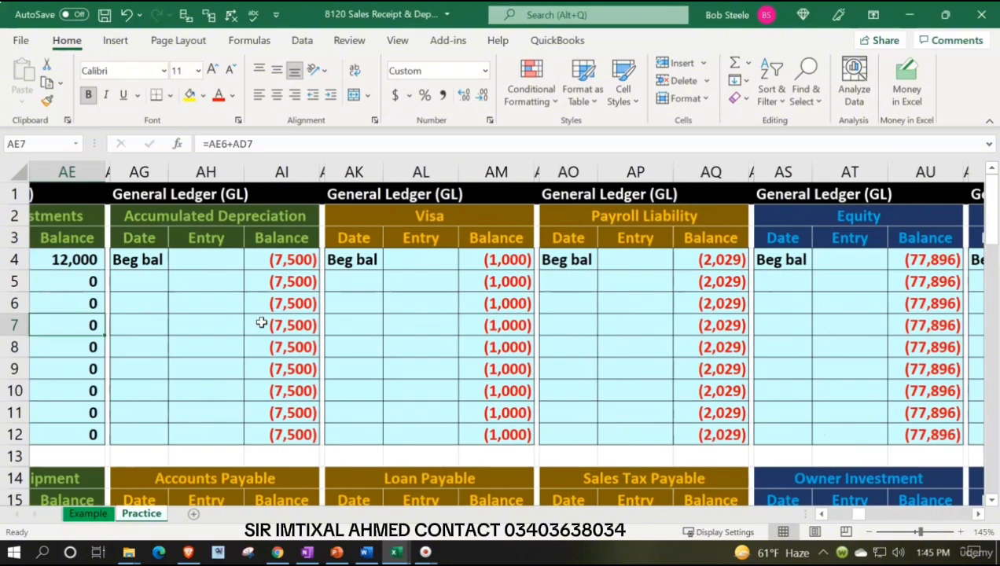
key(Down)
key(Down)
key(Down)
key(Down)
key(Down)
key(Down)
key(Down)
key(Down)
key(Down)
key(Down)
key(Down)
key(Down)
key(Down)
key(Down)
key(Down)
key(Down)
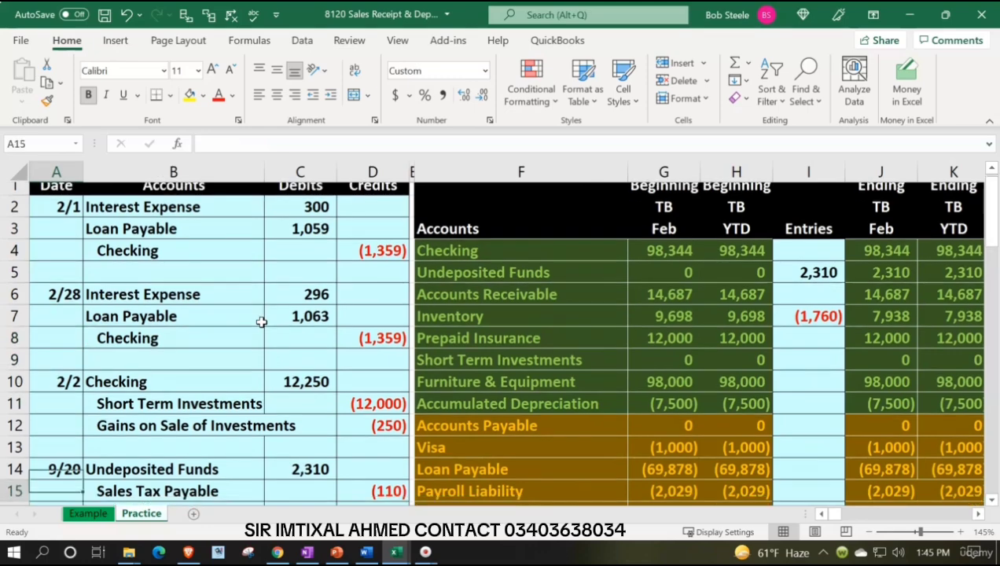
key(Up)
key(Up)
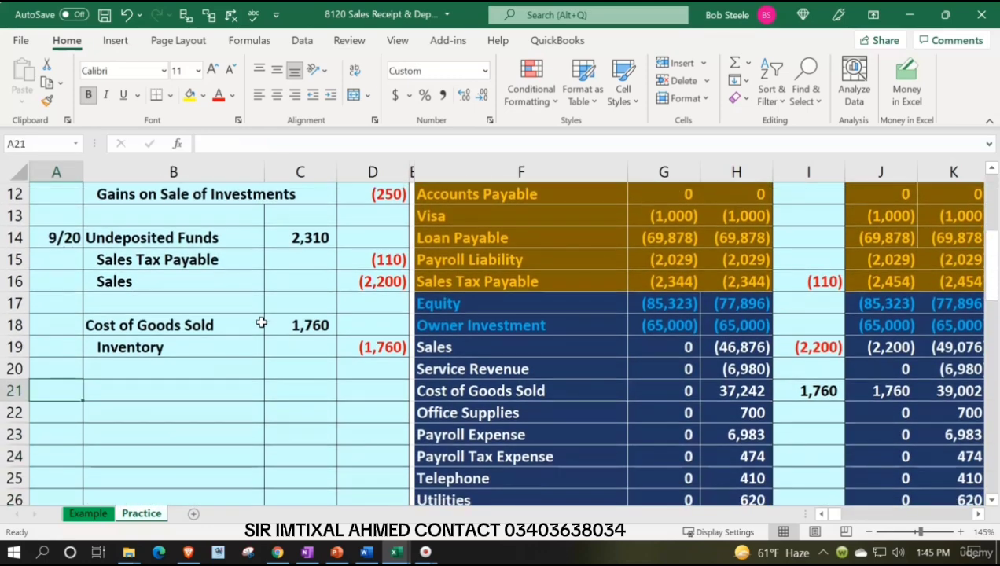
text(9)
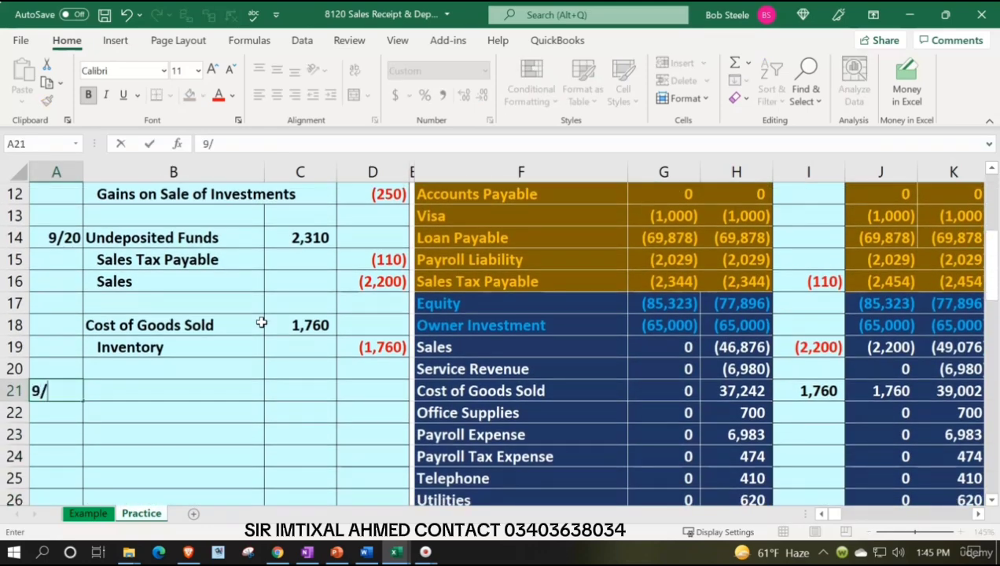
text(/20)
key(Tab)
Enter Undeposited Funds as the first account of the new 9/20 entry by linking B21 to F5
text(=)
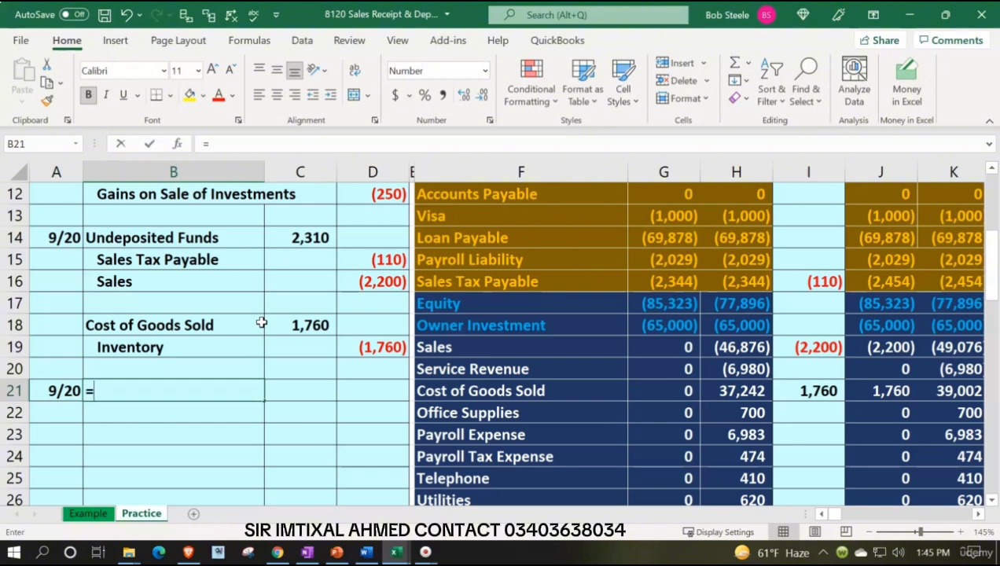
key(Right)
key(Right)
key(Right)
key(Right)
key(Up)
key(Up)
key(Up)
key(Up)
key(Up)
key(Up)
key(Up)
key(Up)
key(Up)
key(Up)
key(Up)
key(Up)
key(Up)
key(Up)
key(Up)
key(Up)
key(Up)
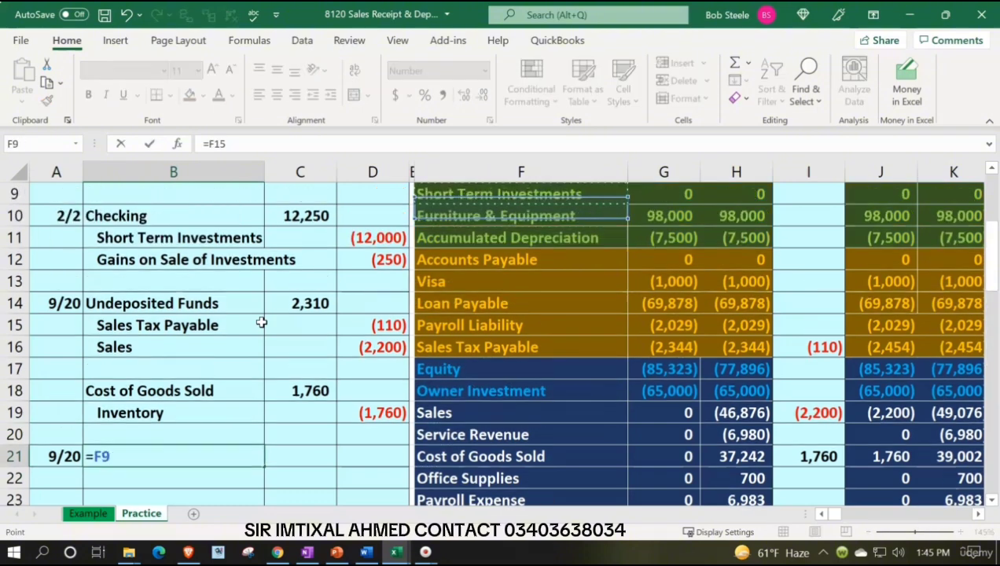
key(Up)
key(Up)
key(Down)
key(Down)
key(Down)
key(Return)
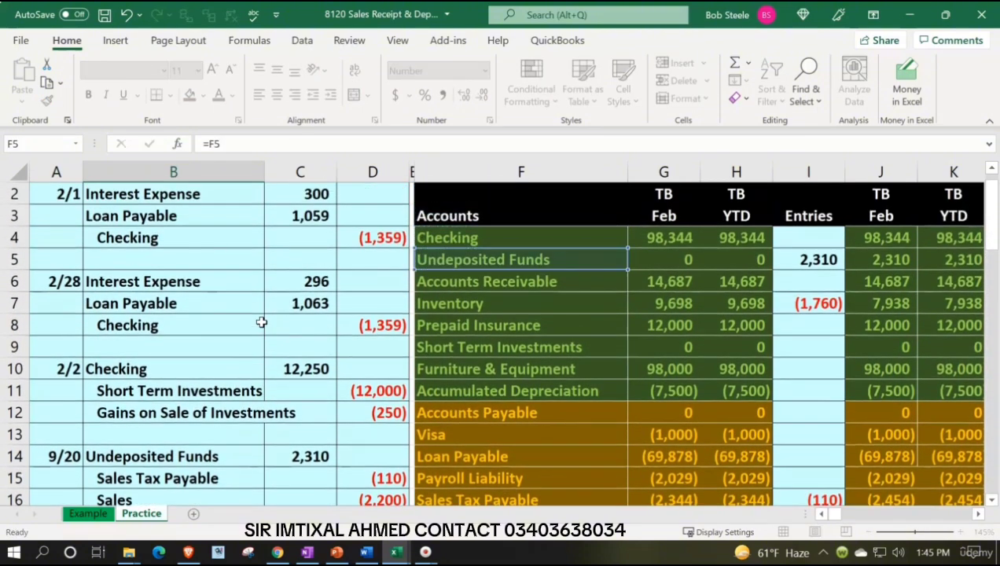
Add Sales Tax Payable as the second account of the 9/20 entry by linking B22 to F16
text(=)
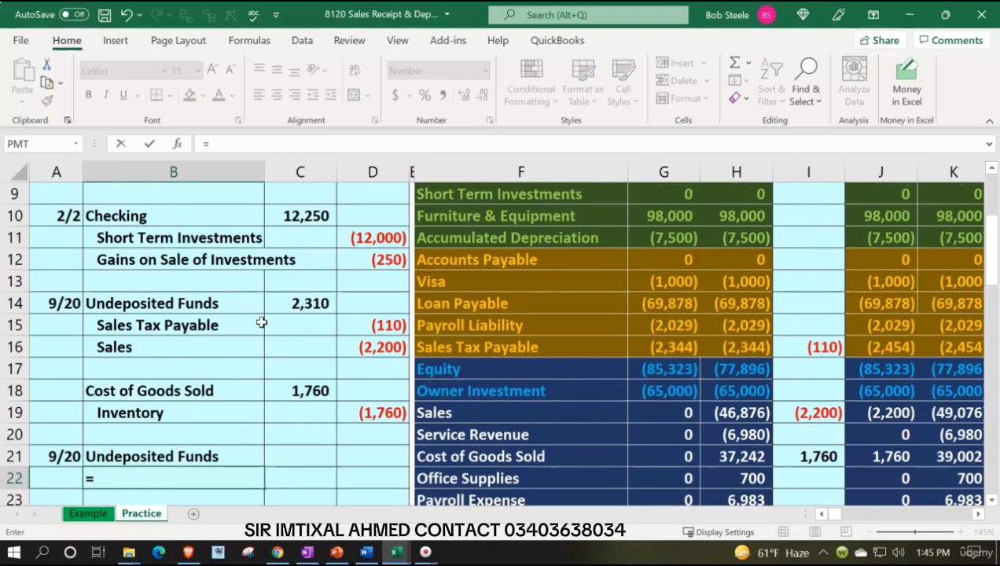
key(Right)
key(Right)
key(Right)
key(Up)
key(Up)
key(Up)
key(Up)
key(Up)
key(Up)
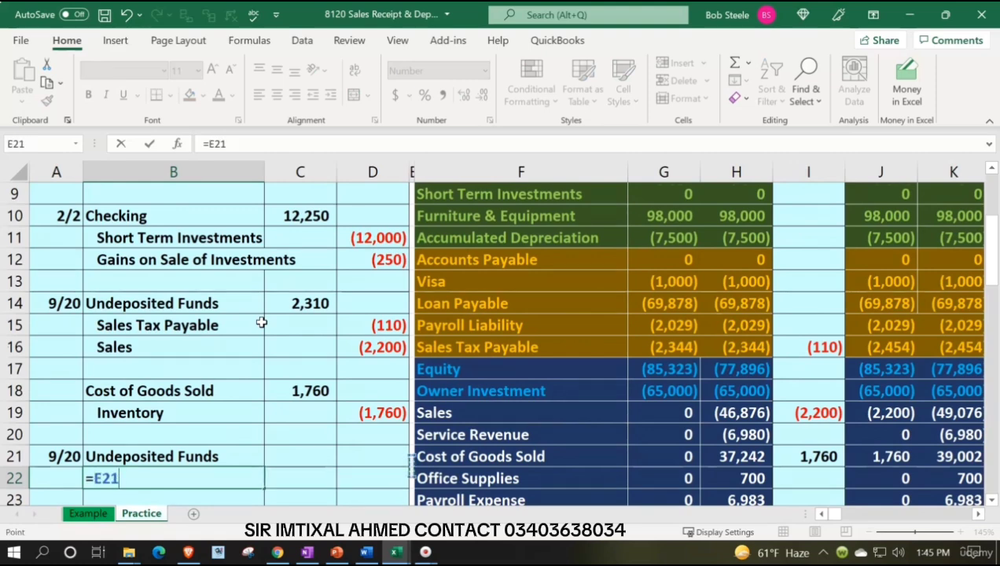
key(Right)
key(Return)
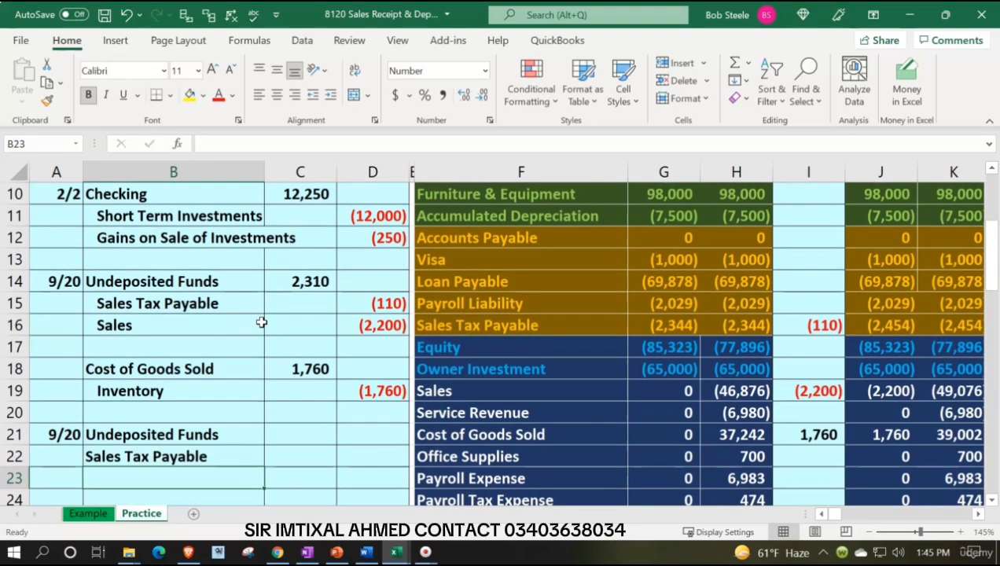
Add Sales as the third account of the 9/20 entry by linking B23 to F19 in the trial balance
text(=)
key(Right)
key(Right)
key(Right)
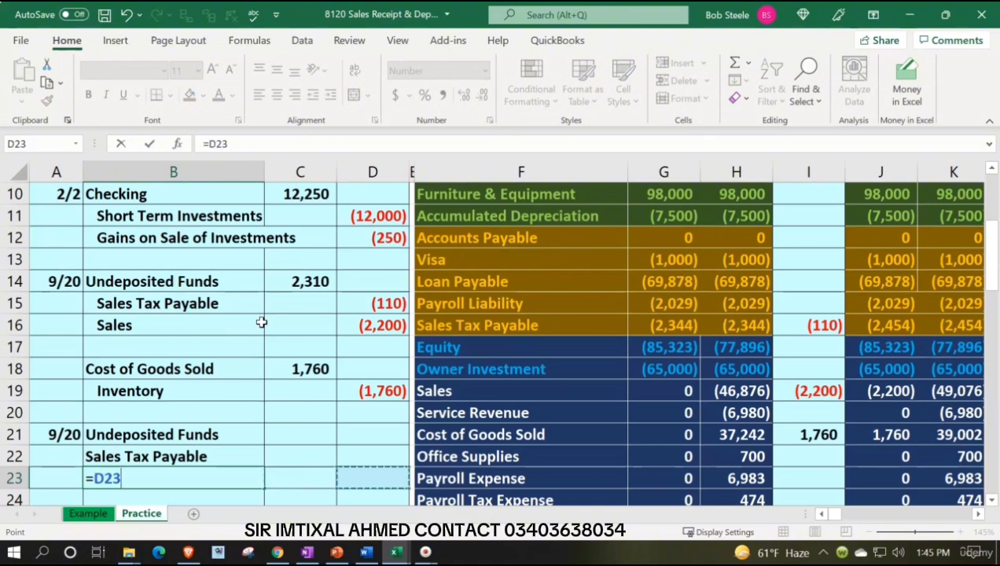
key(Down)
key(Down)
key(Up)
key(Up)
key(Up)
key(Up)
key(Up)
key(Up)
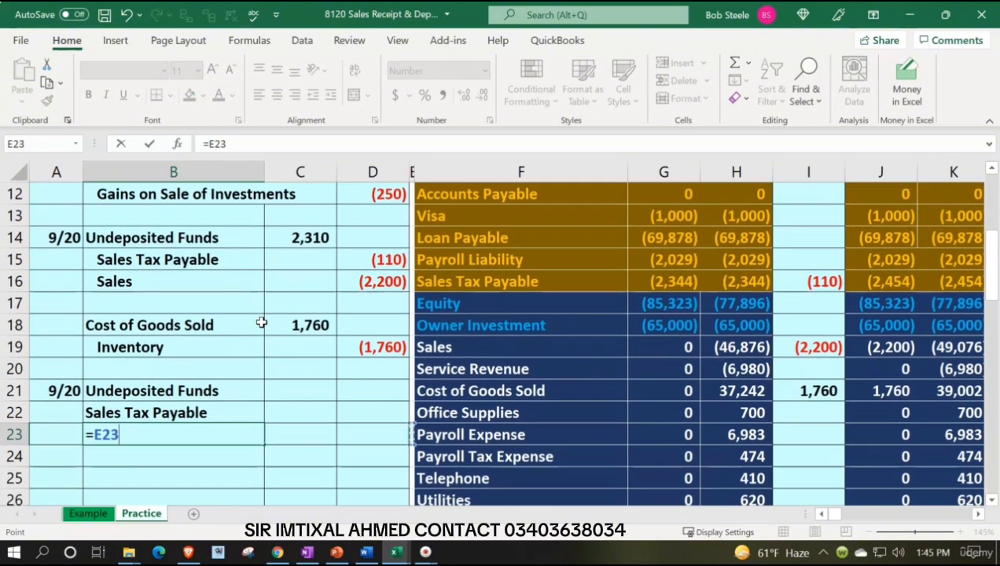
key(Right)
key(Return)
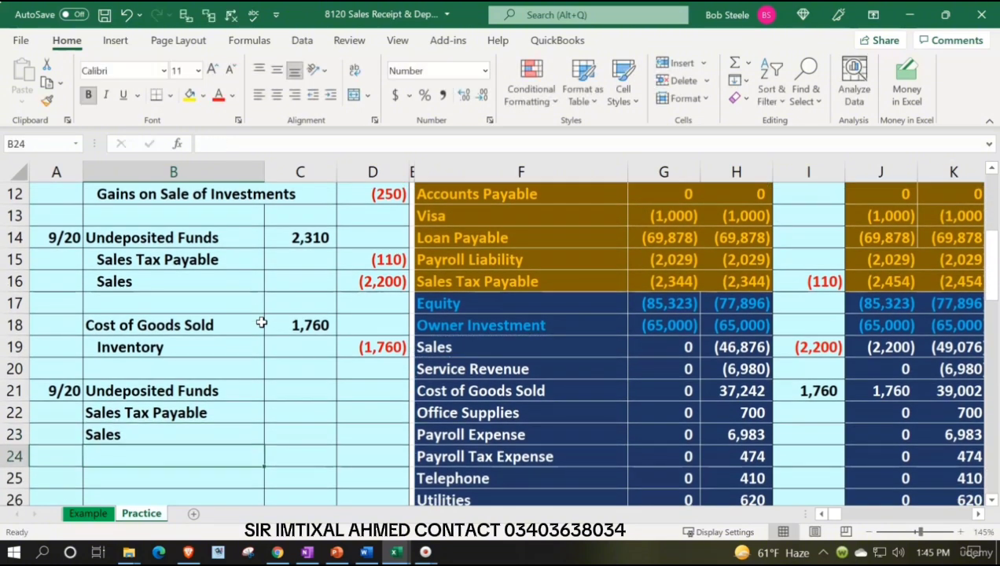
Leave row 24 blank and enter Cost of Goods Sold in B25 by linking it to F21
key(Down)
text(=)
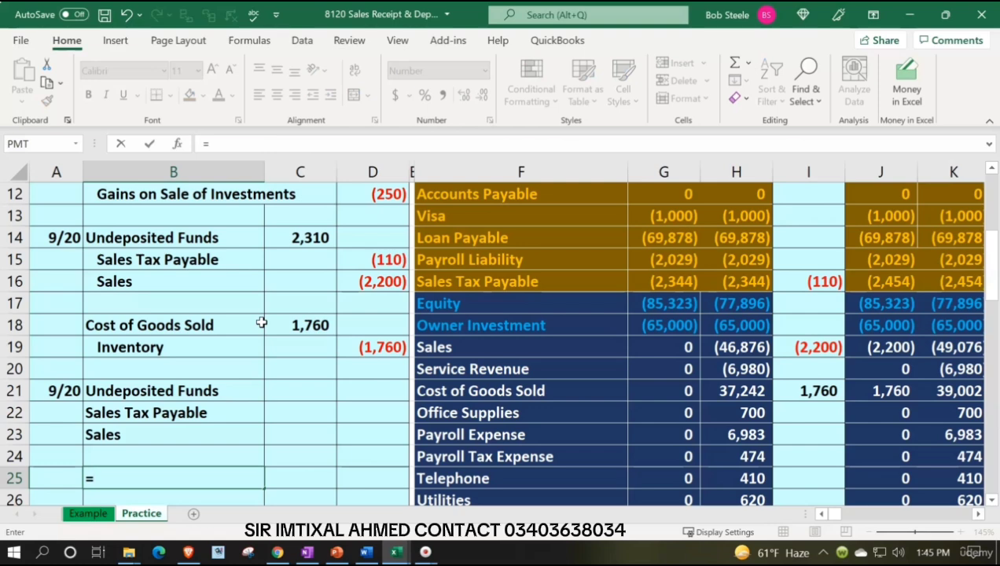
key(Right)
key(Right)
key(Right)
key(Up)
key(Up)
key(Up)
key(Up)
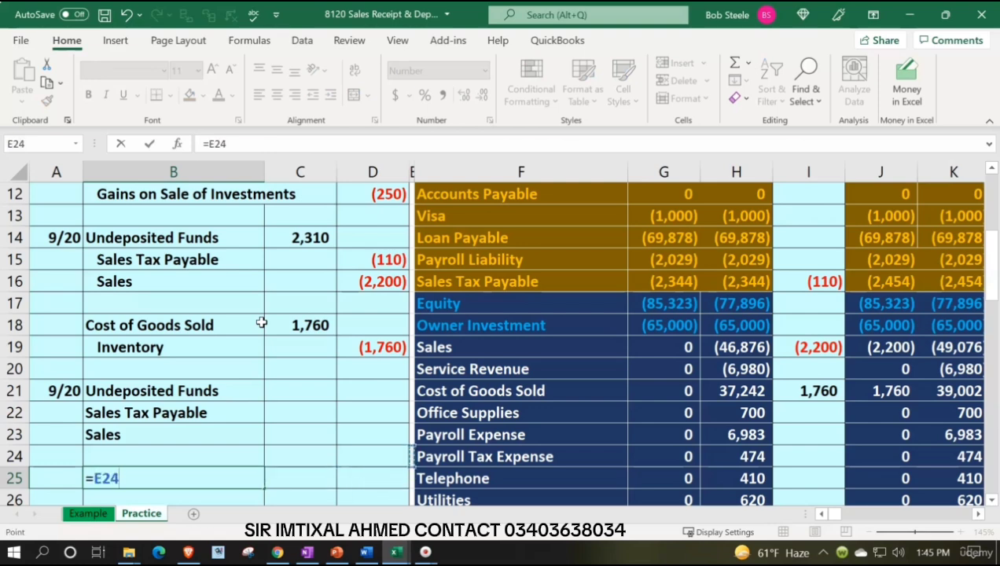
key(Up)
key(Down)
key(Right)
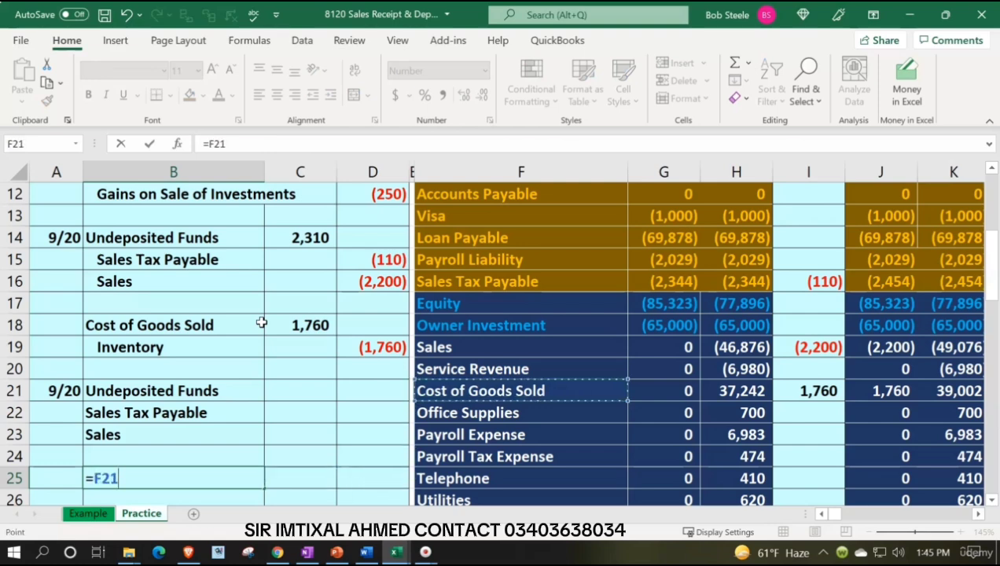
key(Return)
Enter Inventory in B26, beneath Cost of Goods Sold, by linking it to F7 in the trial balance
text(=)
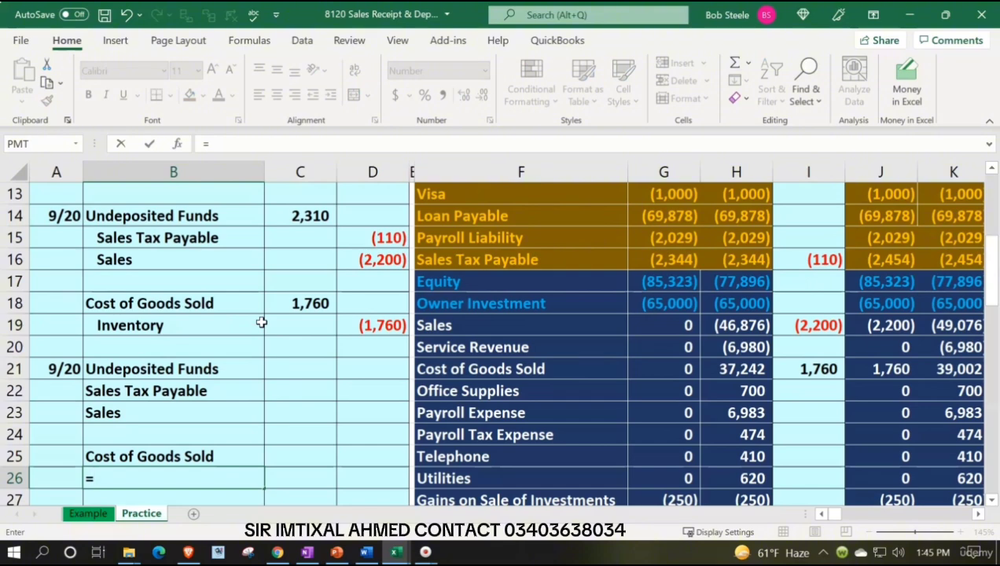
key(Right)
key(Right)
key(Right)
key(Right)
key(Up)
key(Up)
key(Up)
key(Up)
key(Up)
key(Up)
key(Up)
key(Up)
key(Up)
key(Up)
key(Up)
key(Up)
key(Up)
key(Up)
key(Up)
key(Up)
key(Up)
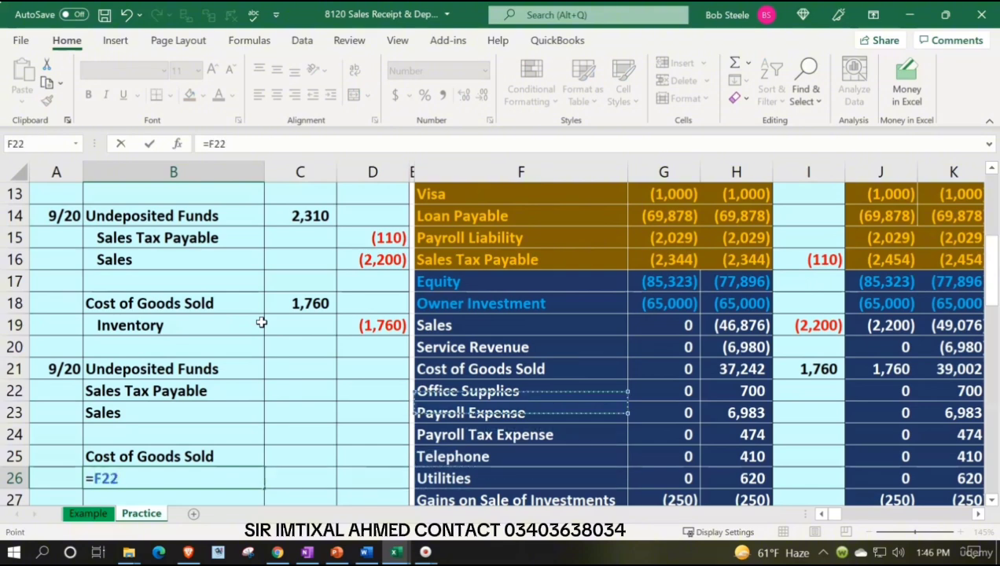
key(Up)
key(Up)
key(Return)
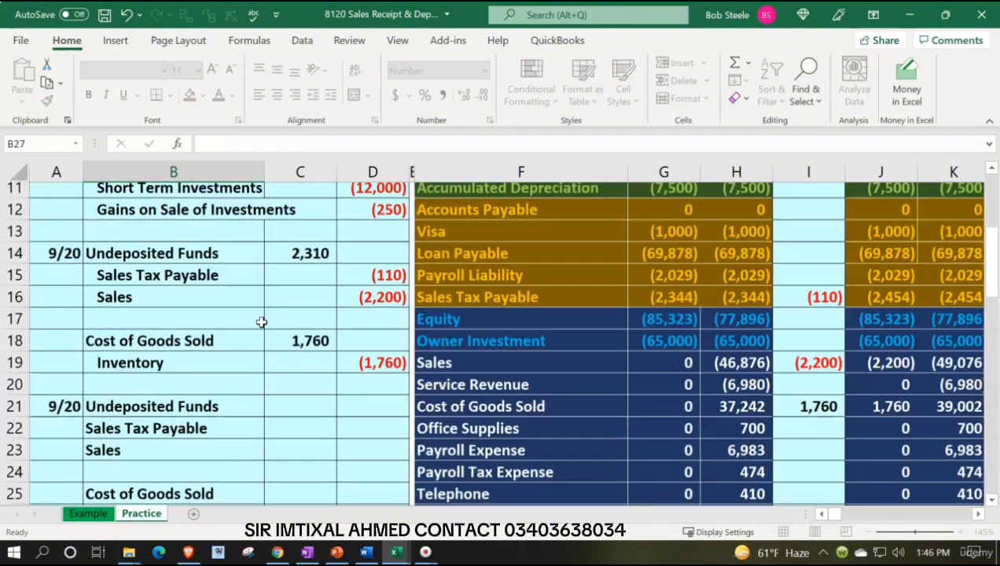
key(Return)
key(Return)
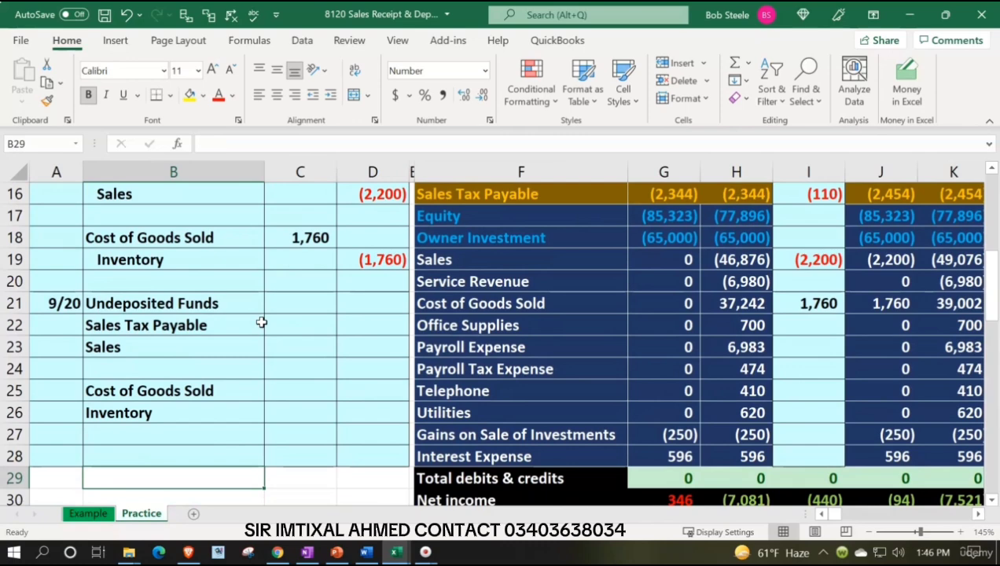
Indent the credit accounts of the new entry: Sales Tax Payable and Sales in B22:B23, and Inventory in B26
click(215, 306)
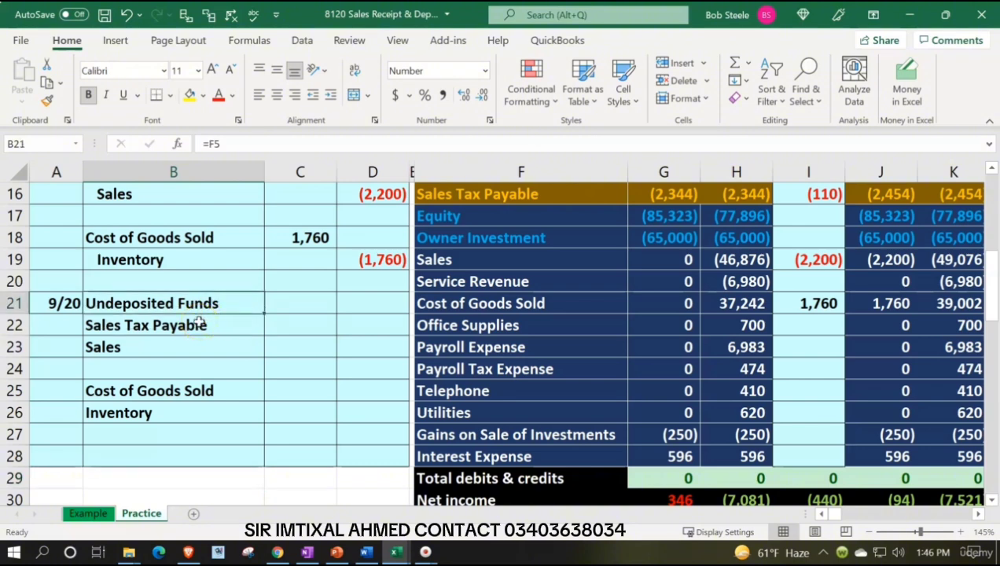
drag(200, 324, 196, 346)
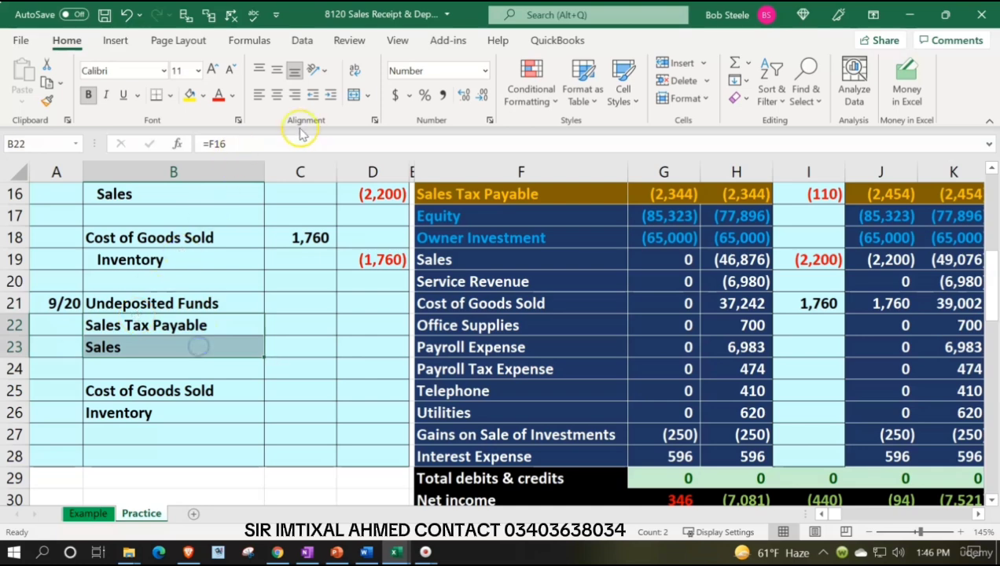
click(330, 94)
click(226, 413)
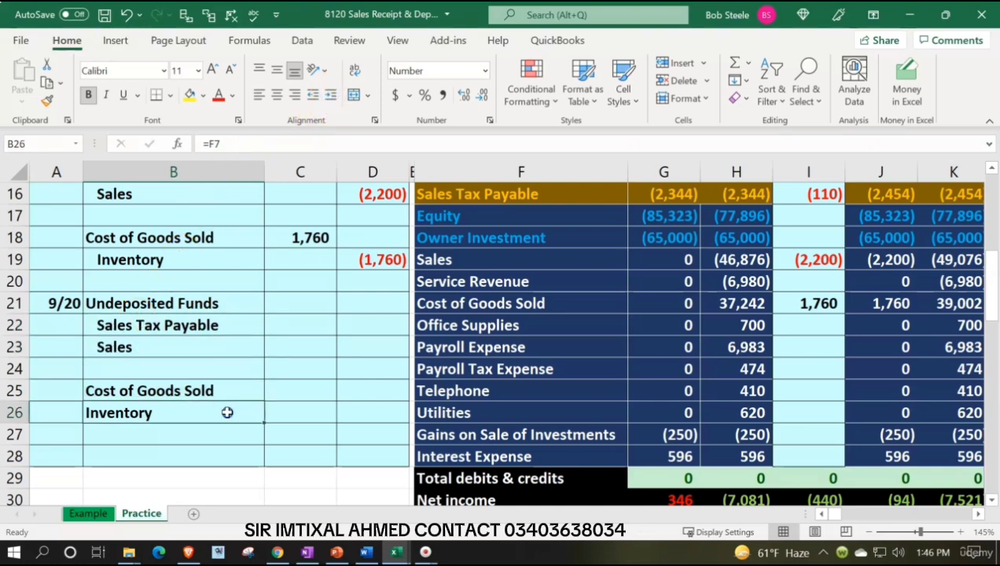
click(331, 94)
Start the Cost of Goods Sold formula in C25 by referencing the EPR ledger's 2/20 total cost in DB6
click(295, 385)
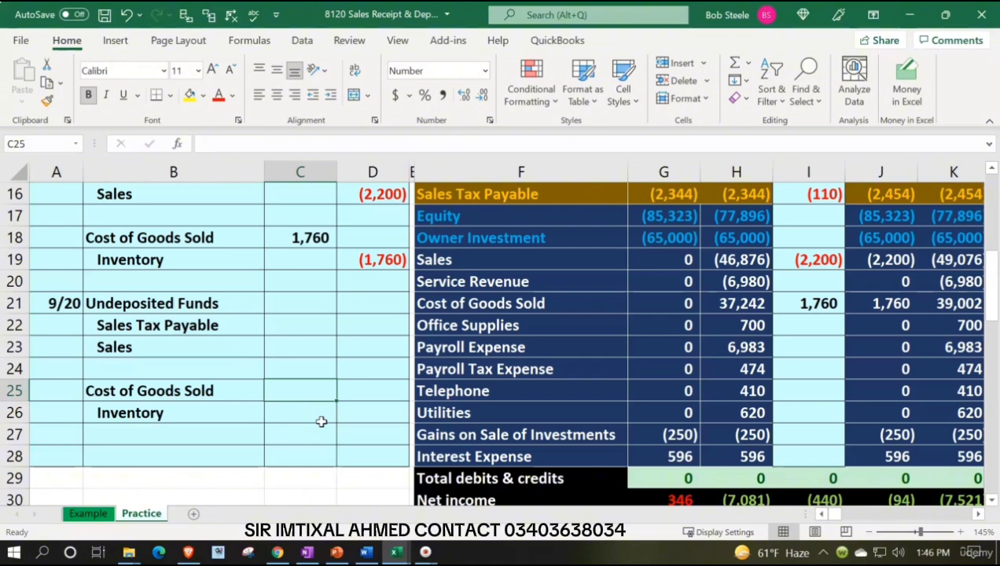
text(=)
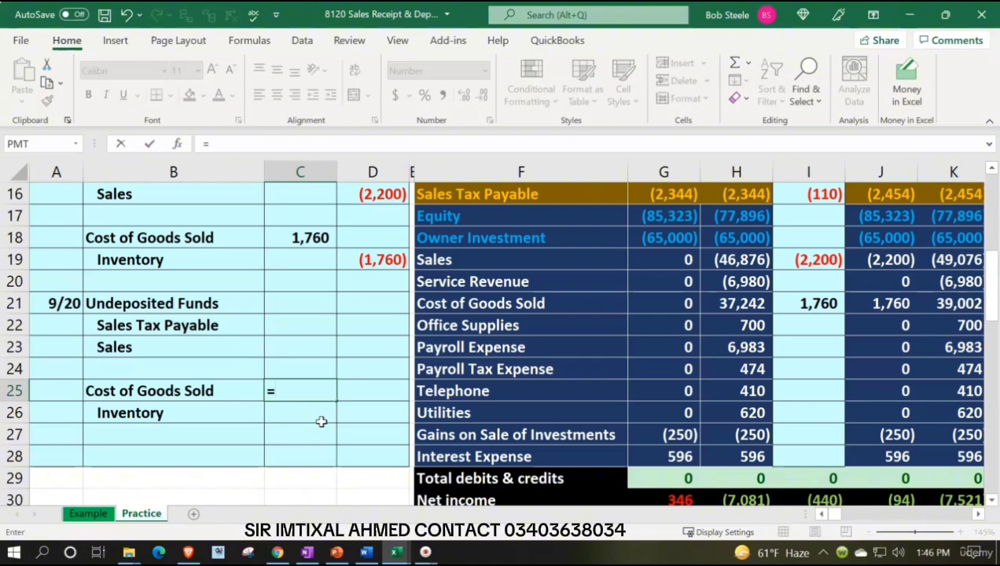
key(Right)
key(Right)
key(Right)
key(Right)
key(Right)
key(Right)
key(Right)
key(Right)
key(Right)
key(Right)
key(Right)
key(Right)
key(Right)
key(Right)
key(Right)
key(Right)
key(Right)
key(Right)
key(Right)
key(Right)
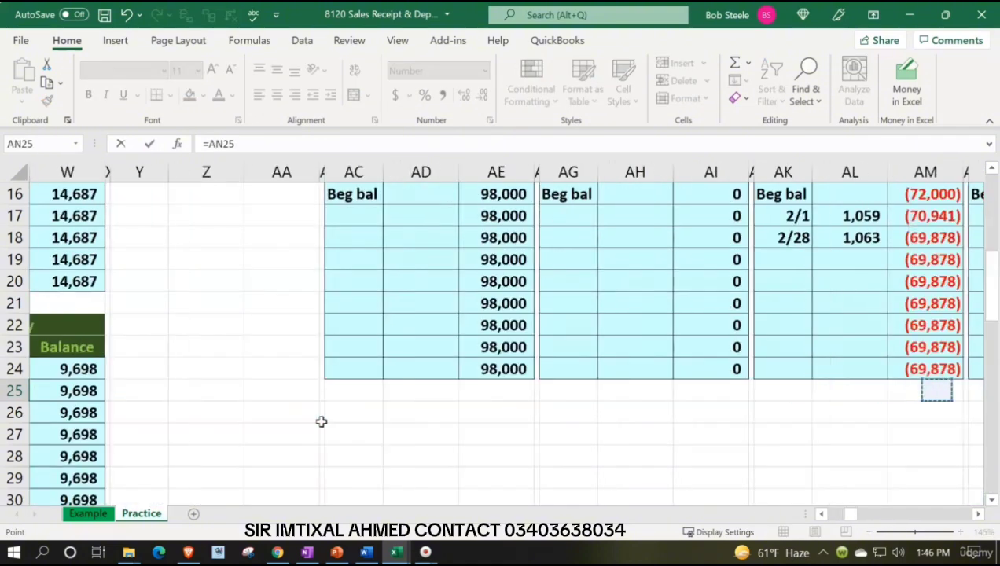
key(Right)
key(Right)
key(Right)
key(Right)
key(Right)
key(Right)
key(Right)
key(Right)
key(Right)
key(Right)
key(Right)
key(Right)
key(Right)
key(Right)
key(Right)
key(Right)
key(Right)
key(Right)
key(Right)
key(Right)
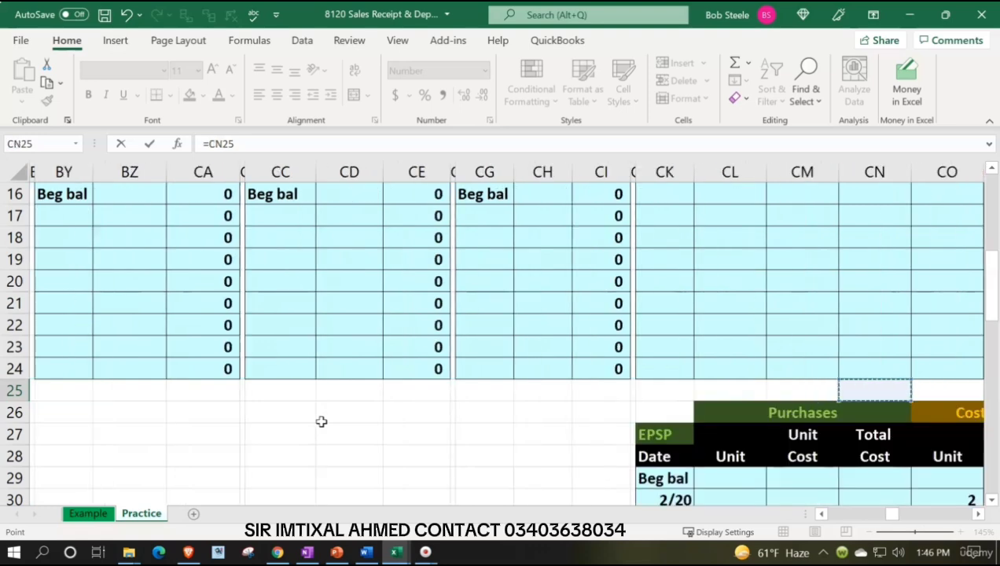
key(Right)
key(Right)
key(Right)
key(Right)
key(Right)
key(Up)
key(Up)
key(Up)
key(Up)
key(Up)
key(Up)
key(Up)
key(Up)
key(Up)
key(Up)
key(Up)
key(Up)
key(Up)
key(Up)
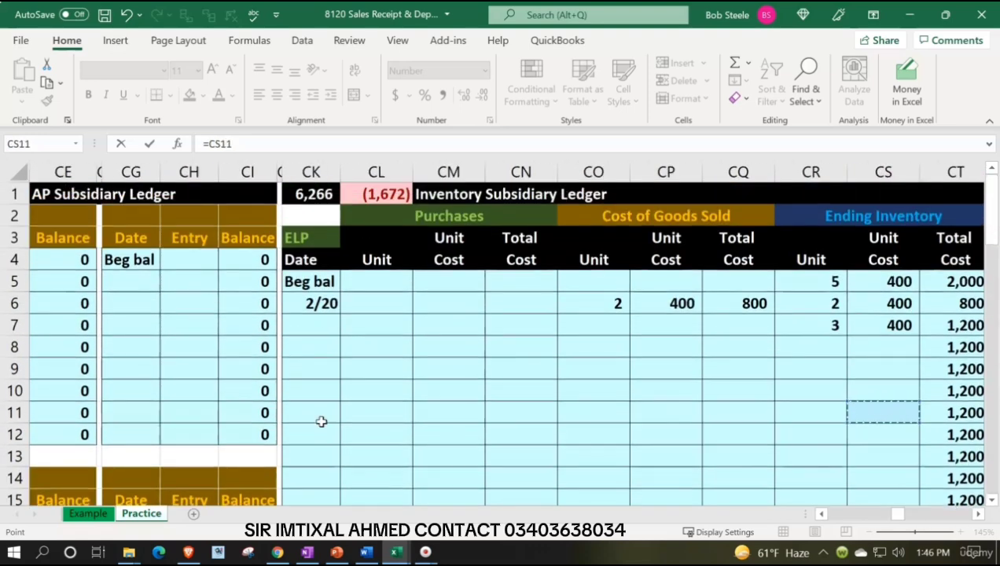
key(Right)
key(Right)
key(Right)
key(Right)
key(Right)
key(Right)
key(Right)
key(Right)
key(Right)
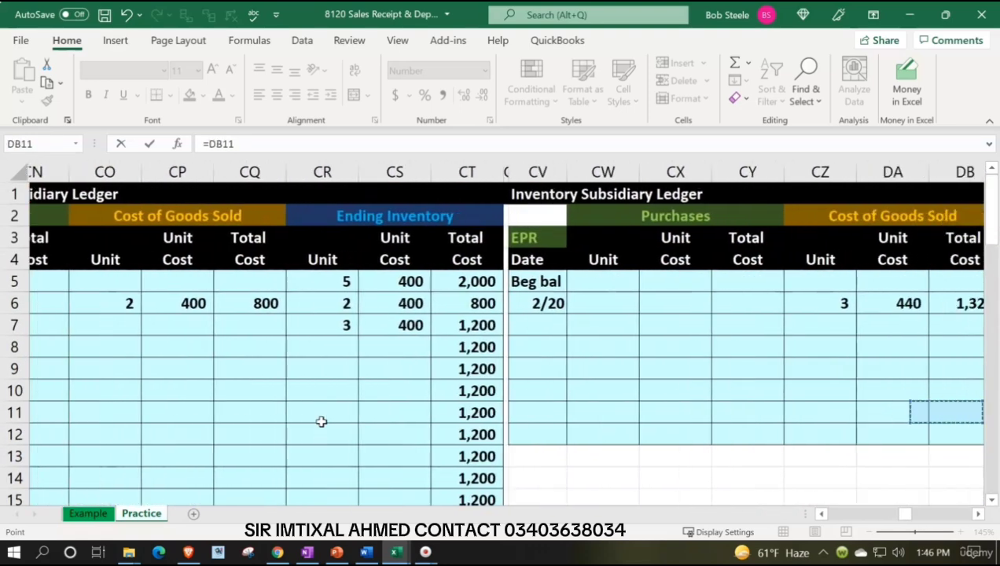
key(Right)
key(Right)
key(Right)
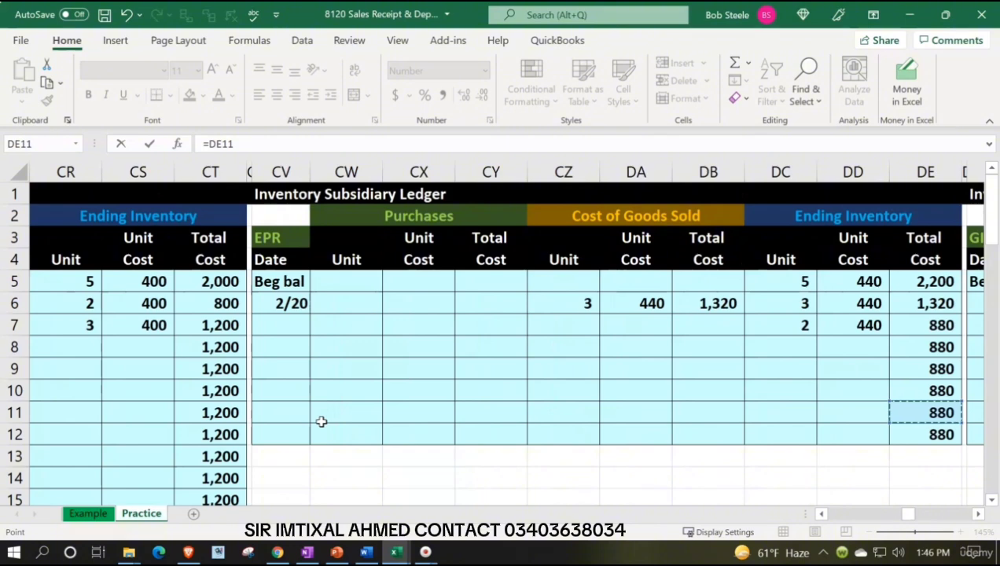
key(Up)
key(Up)
key(Up)
key(Up)
key(Left)
key(Left)
key(Left)
key(Up)
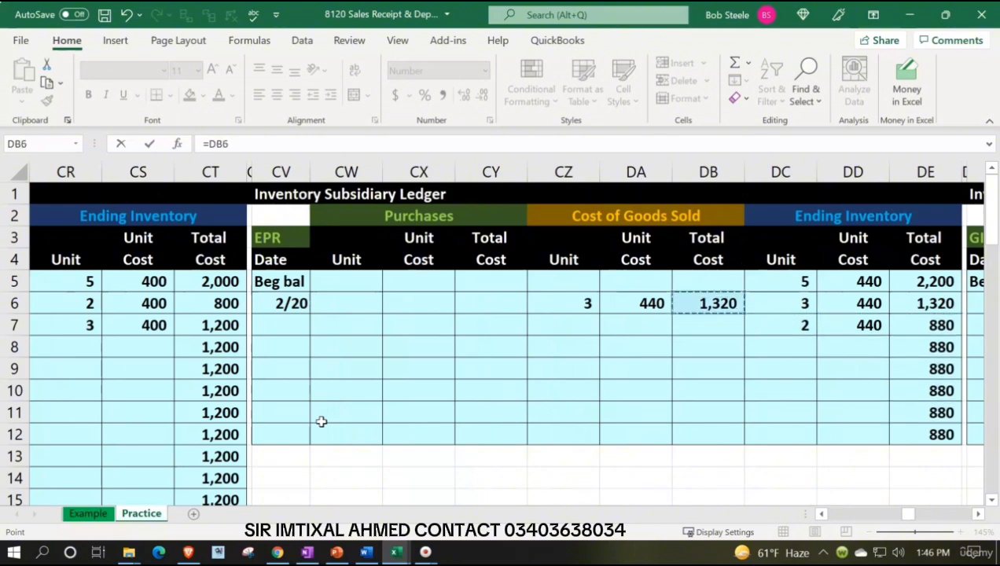
Add the GIUSA ledger's 2/20 total cost of goods sold in DM6 to the C25 formula
text(+)
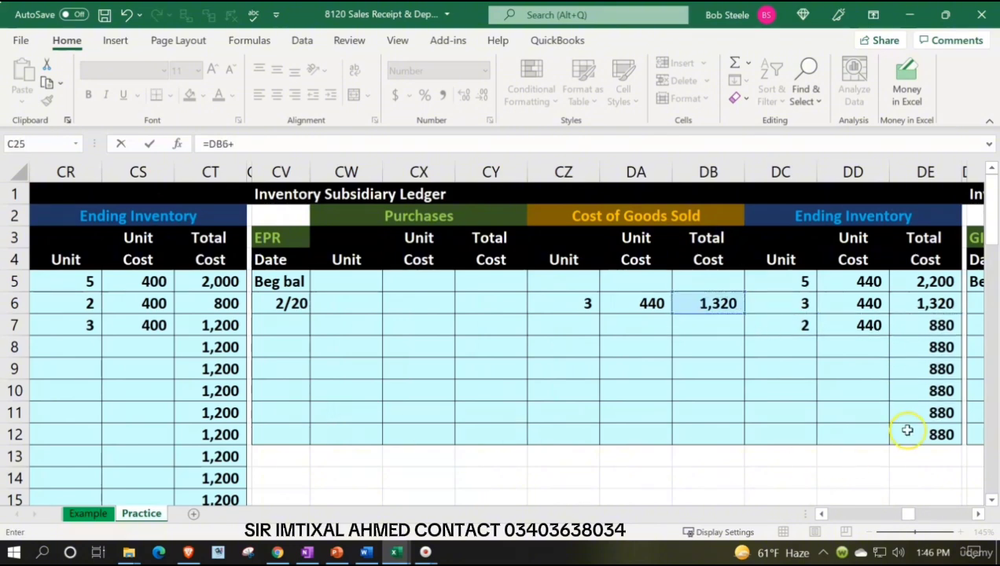
click(914, 405)
key(Right)
key(Right)
key(Right)
key(Right)
key(Right)
key(Right)
key(Right)
key(Right)
key(Right)
key(Right)
key(Right)
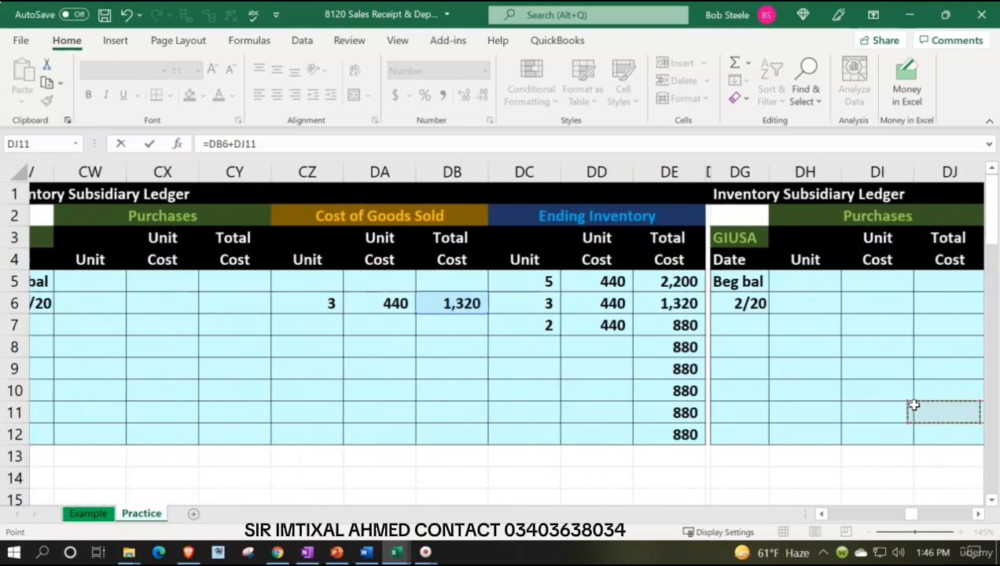
key(Up)
key(Up)
key(Up)
key(Up)
key(Left)
key(Left)
key(Left)
key(Left)
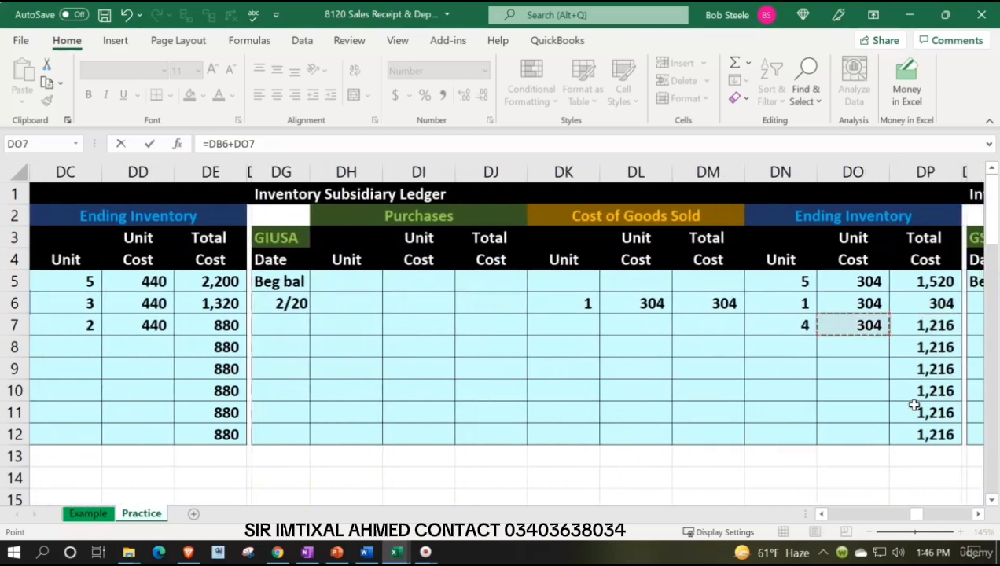
key(Up)
key(Right)
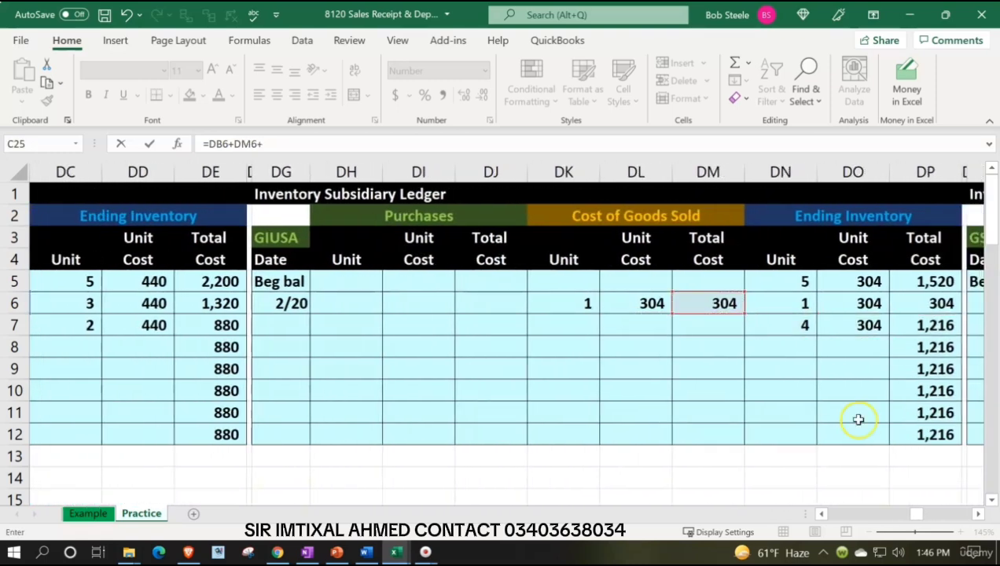
Complete the C25 formula by adding the DUK ledger's 1/20 total cost of goods sold in DM30
text(+)
drag(728, 484, 727, 488)
scroll(728, 488, down, 6)
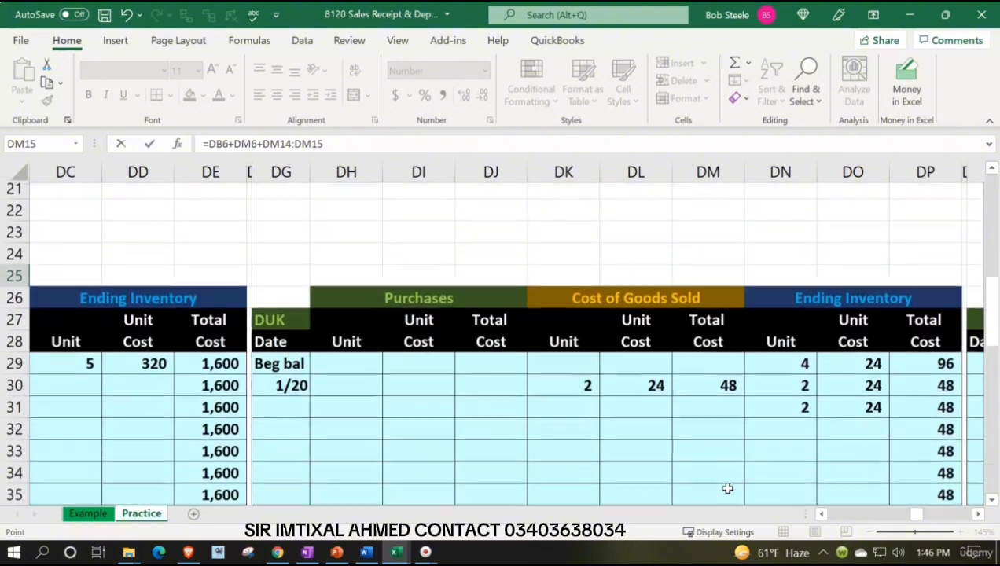
click(721, 375)
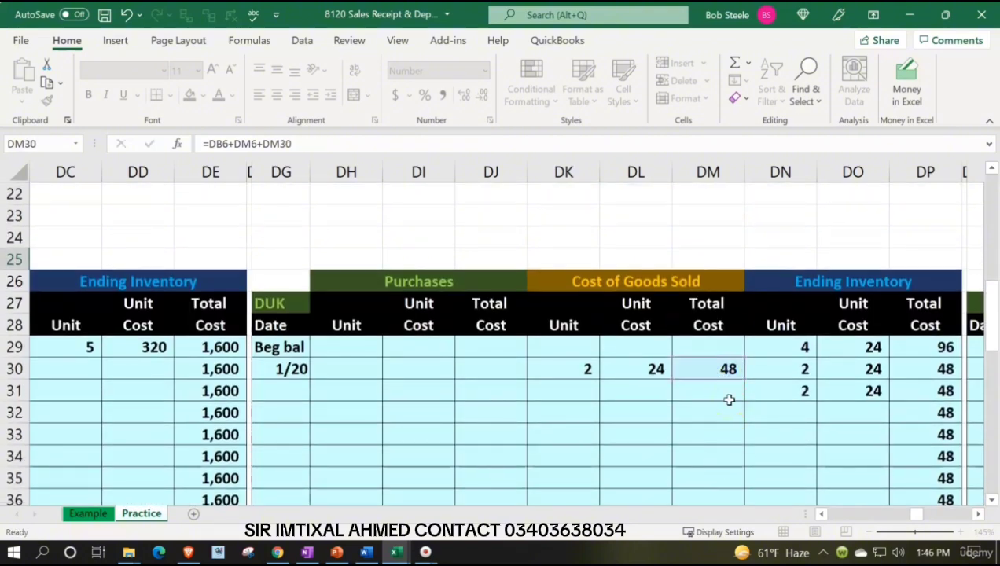
key(Return)
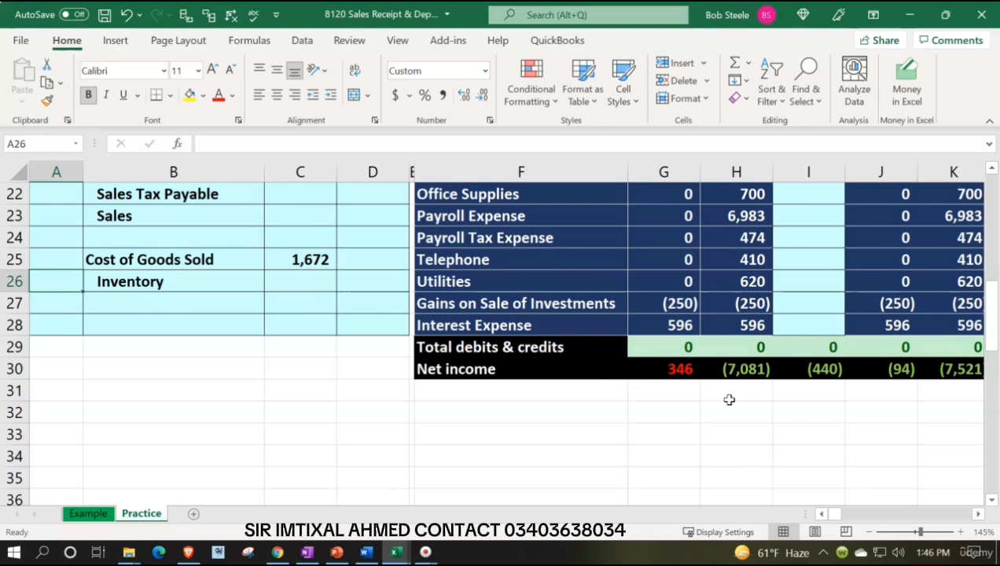
Credit Inventory in D26 with the negative of the Cost of Goods Sold amount in C25
key(Right)
key(Right)
key(Right)
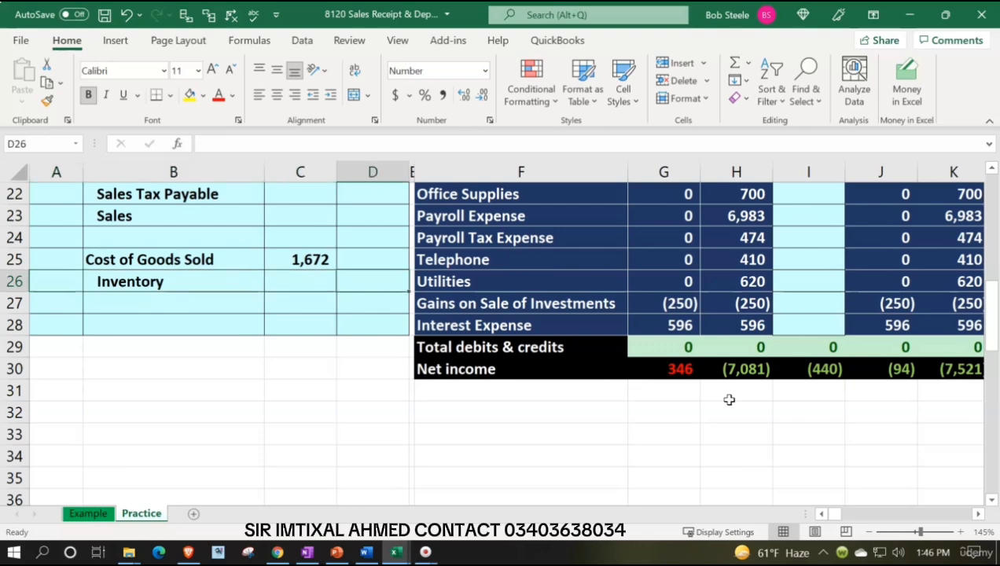
text(-)
key(Left)
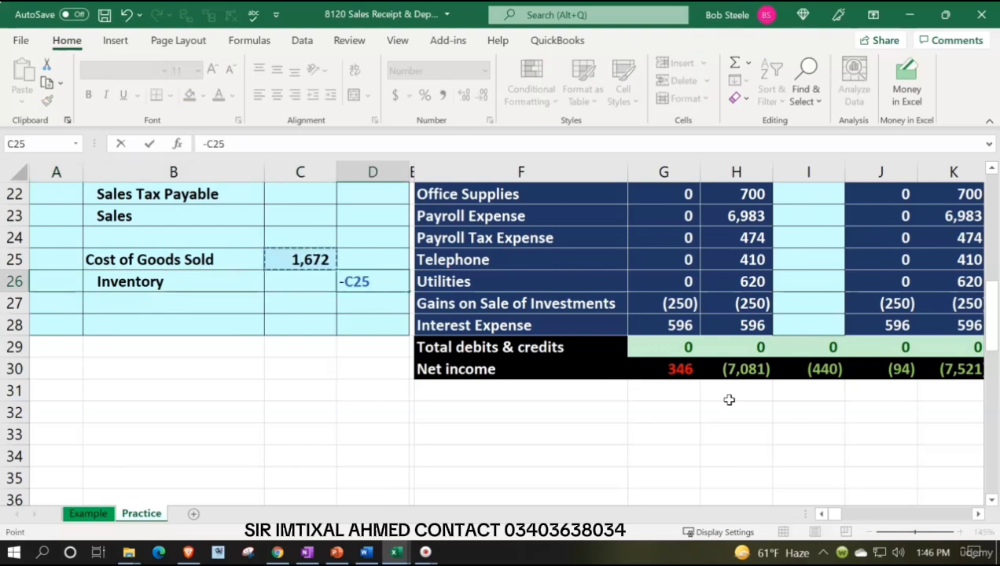
key(Return)
Credit Sales in D23 with the formula =-(2*32+3*550+380)
key(Up)
key(Up)
key(Up)
key(Up)
key(Up)
key(Up)
key(Up)
key(Up)
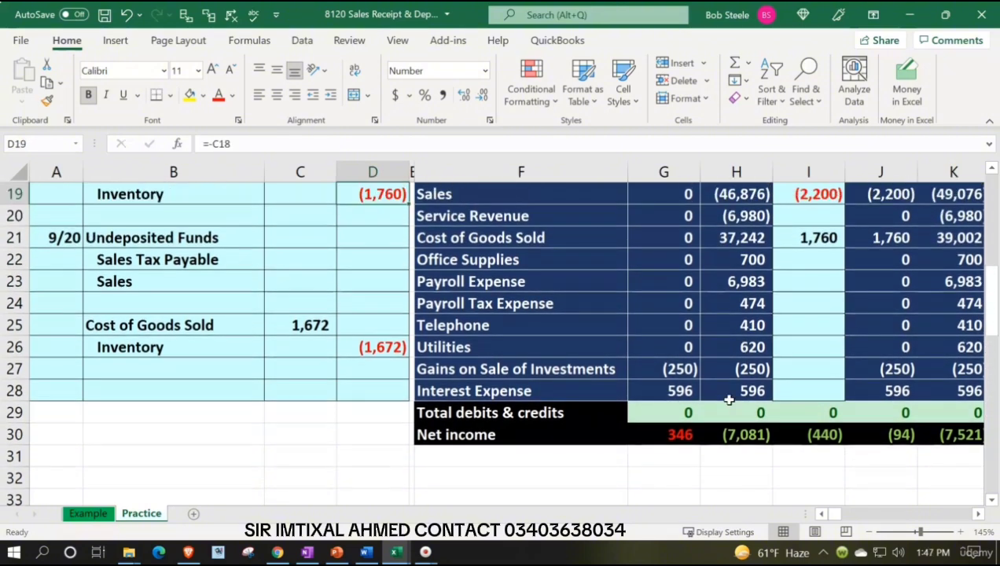
key(Down)
key(Down)
key(Down)
key(Down)
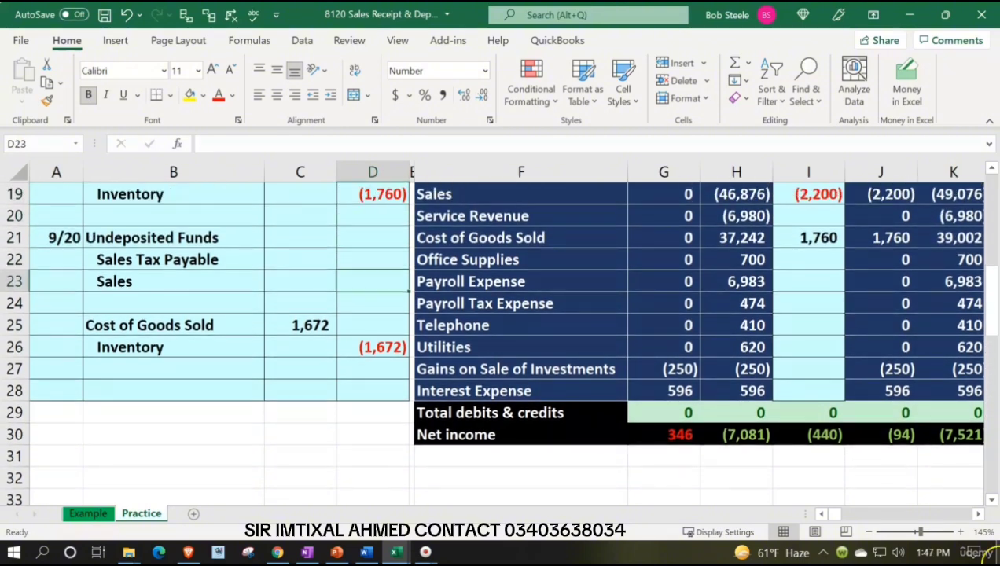
key(alt+Tab)
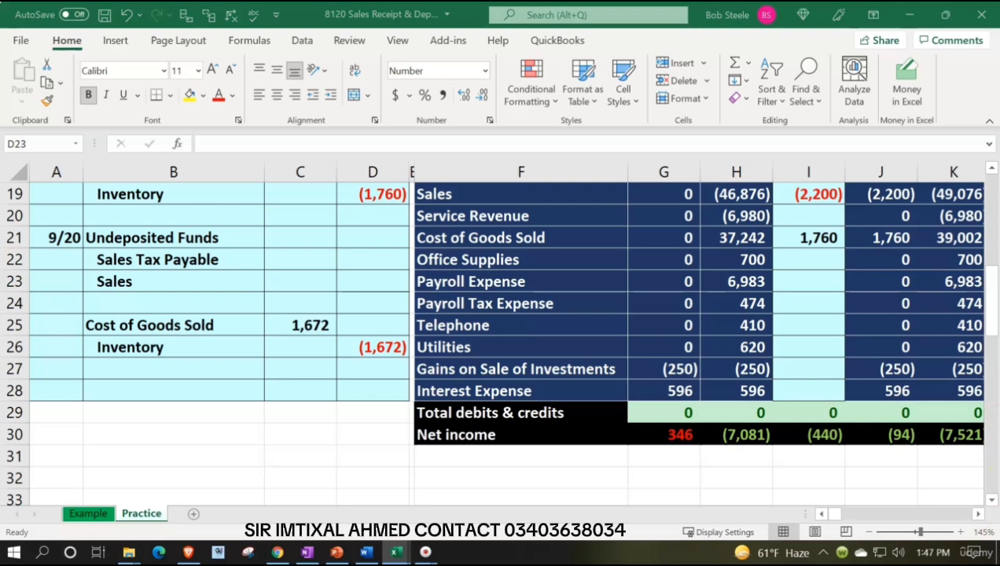
click(395, 275)
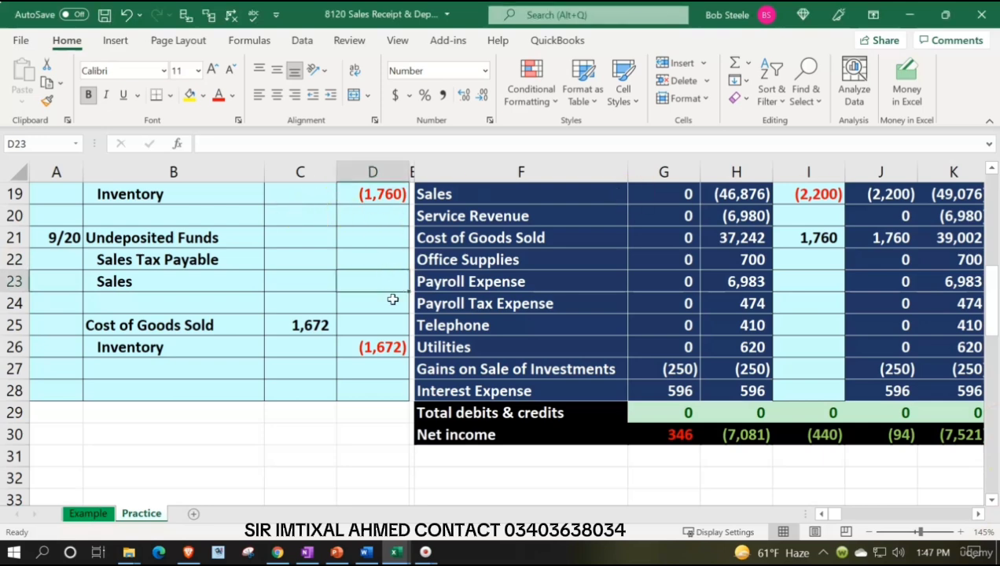
text(=-(2*32+3*550+380)
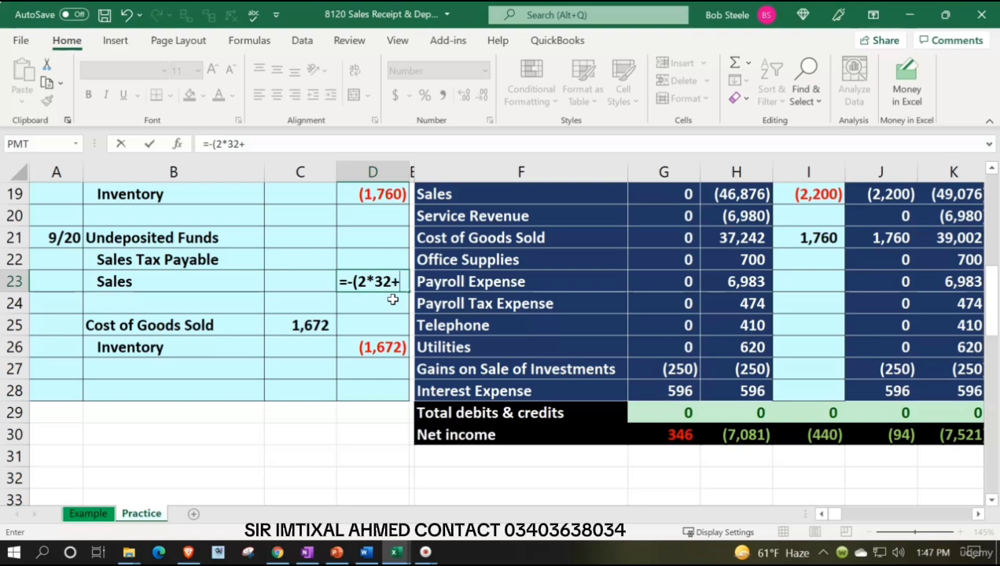
text(3*550)
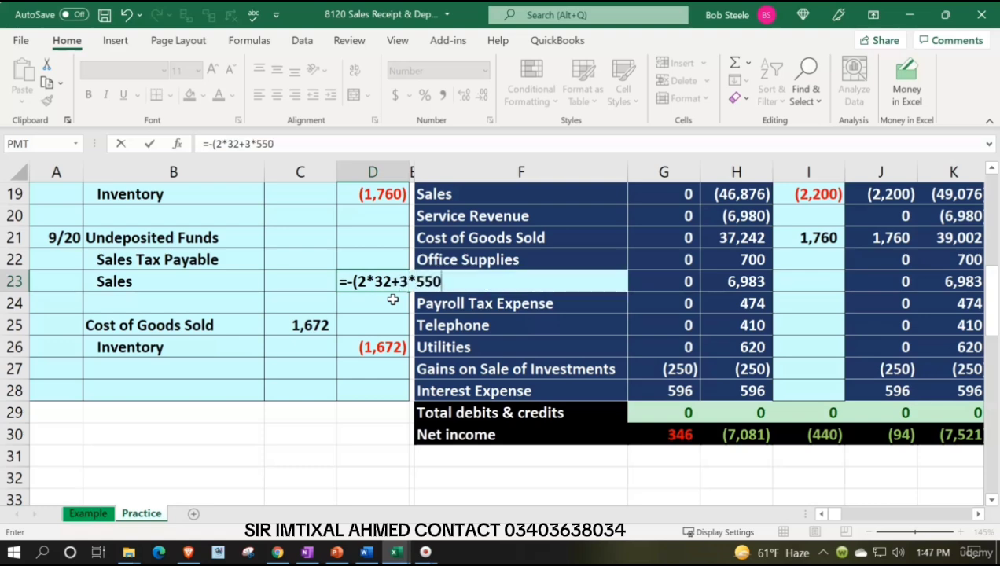
text(+38)
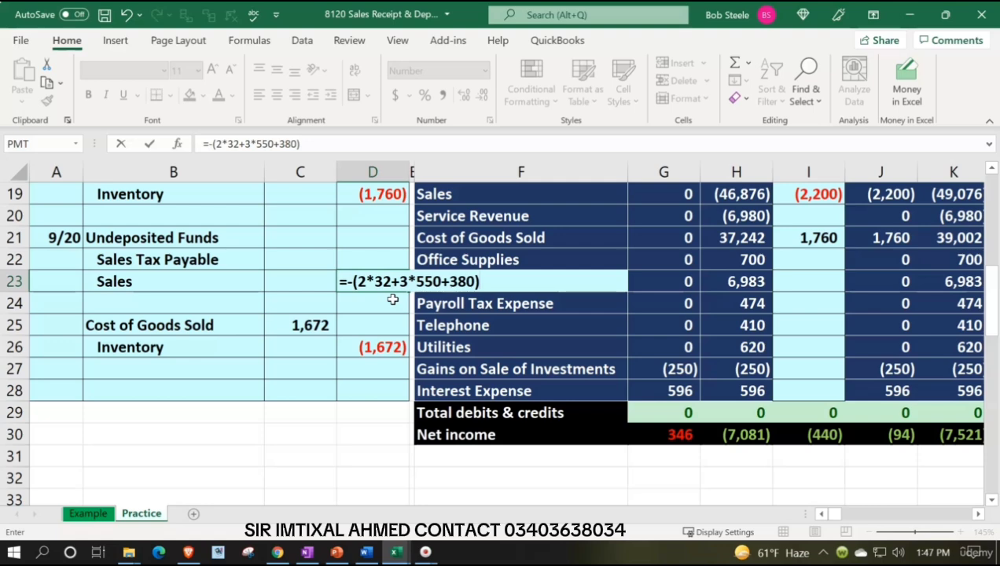
text(0))
key(Return)
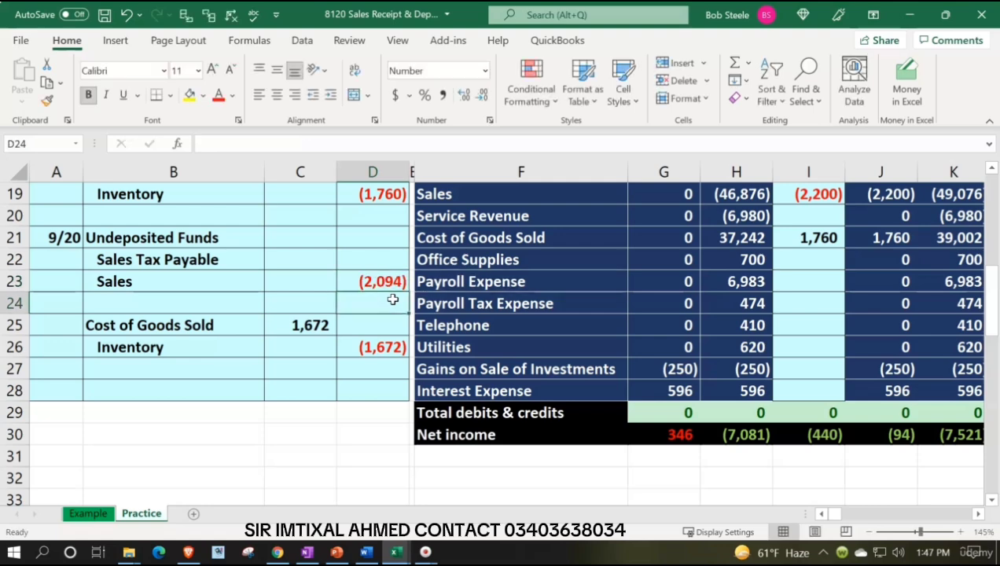
Calculate the Sales Tax Payable credit in D22 as 5% of Sales with the formula =D23*.05
key(Up)
key(Up)
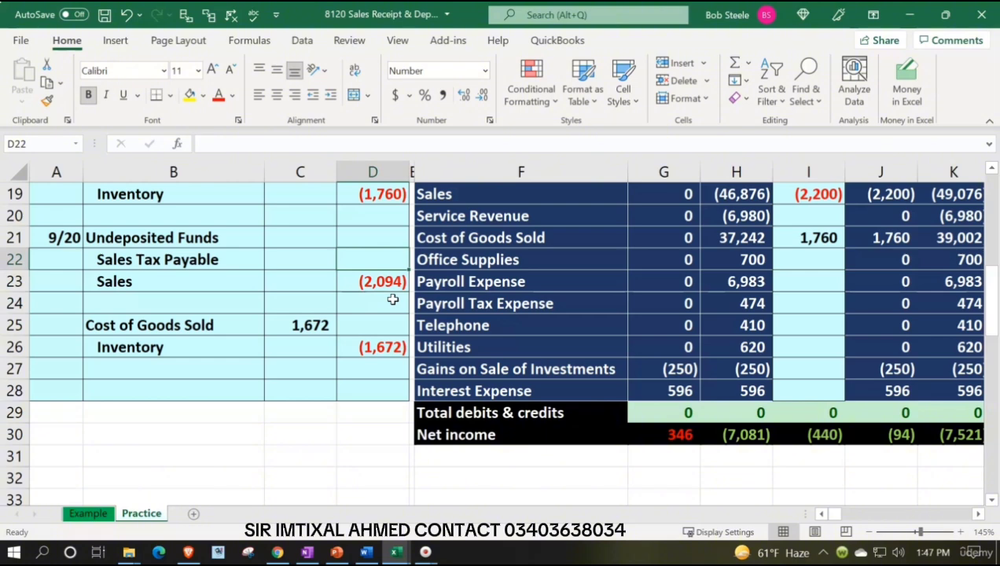
text(=)
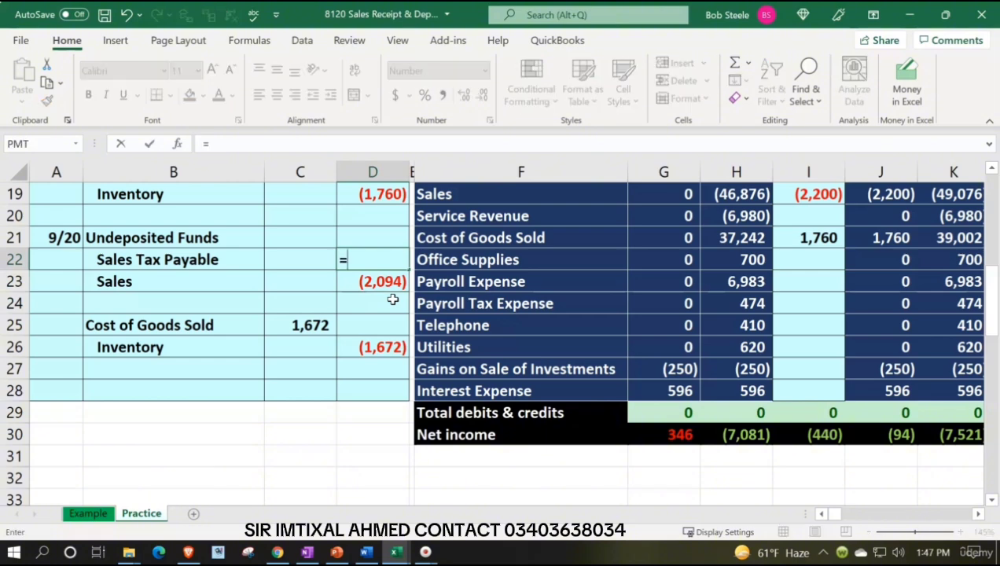
key(Down)
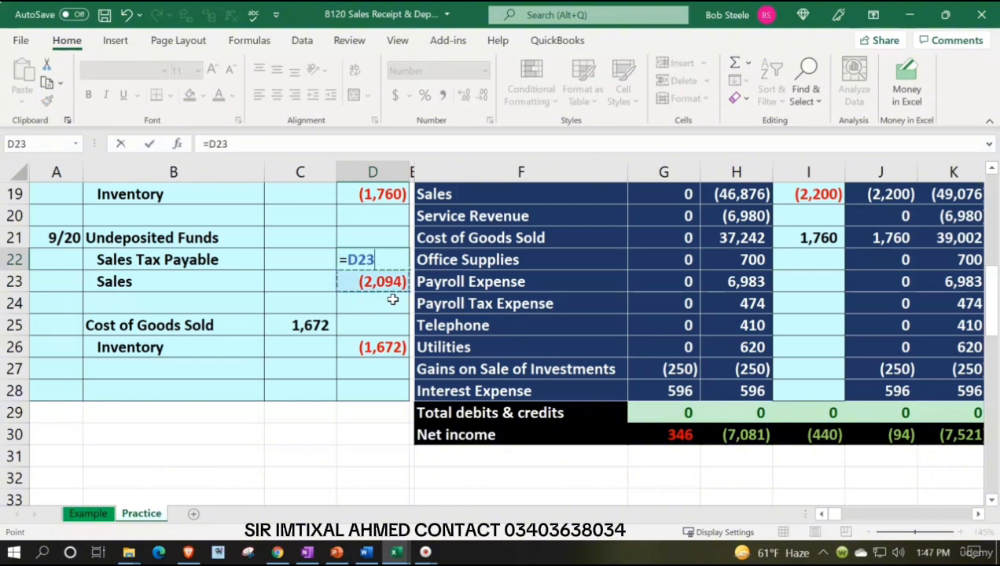
text(*)
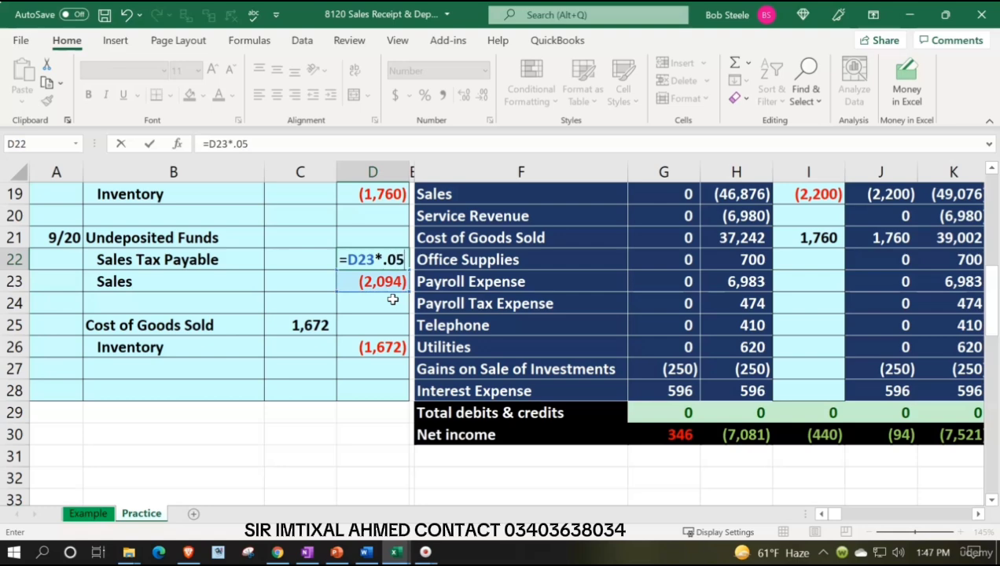
key(Return)
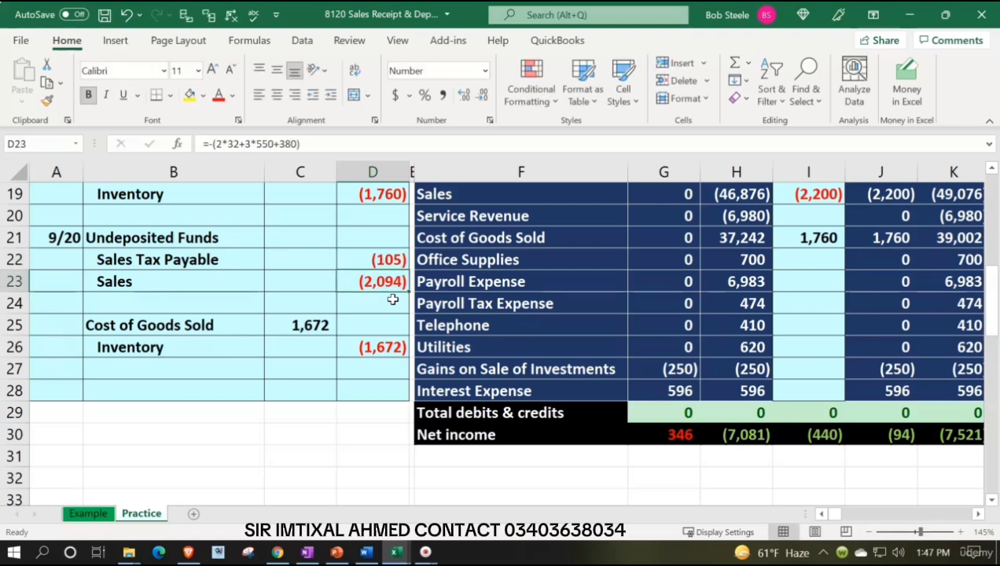
Debit Undeposited Funds in C21 with the negative sum of C22:D23
key(Up)
key(Up)
key(Left)
text(-)
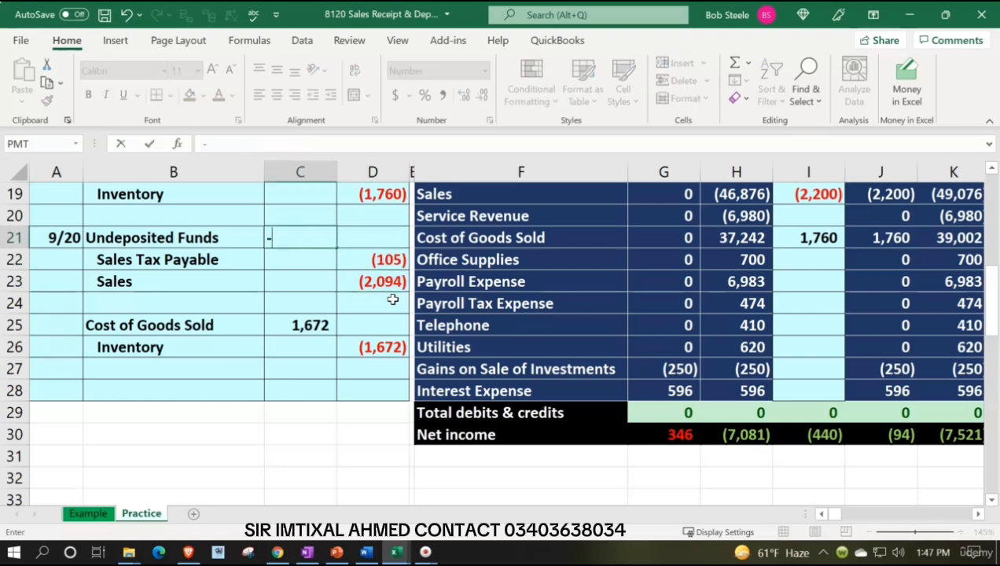
text(sum()
key(Down)
key(shift+Right)
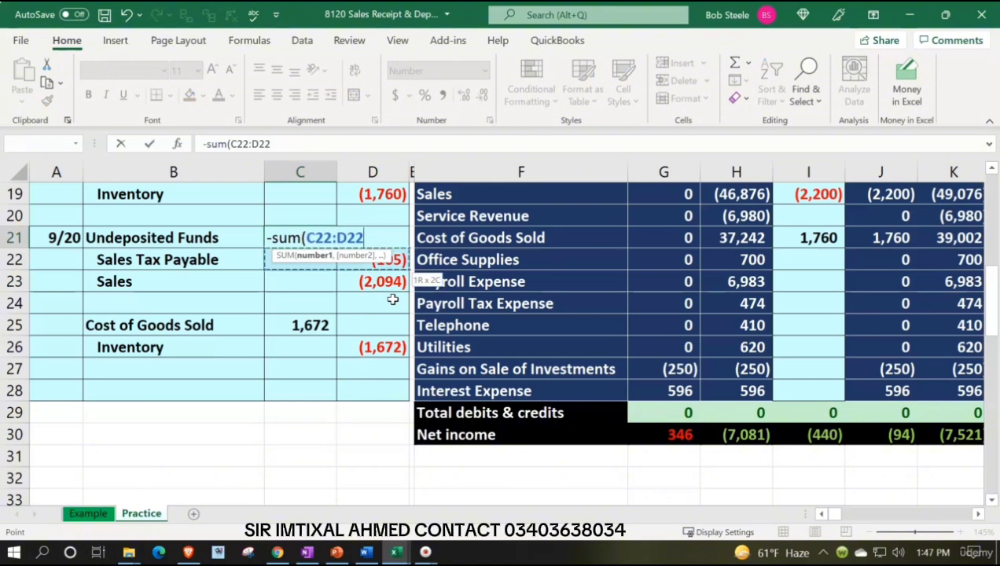
key(shift+Down)
key(Return)
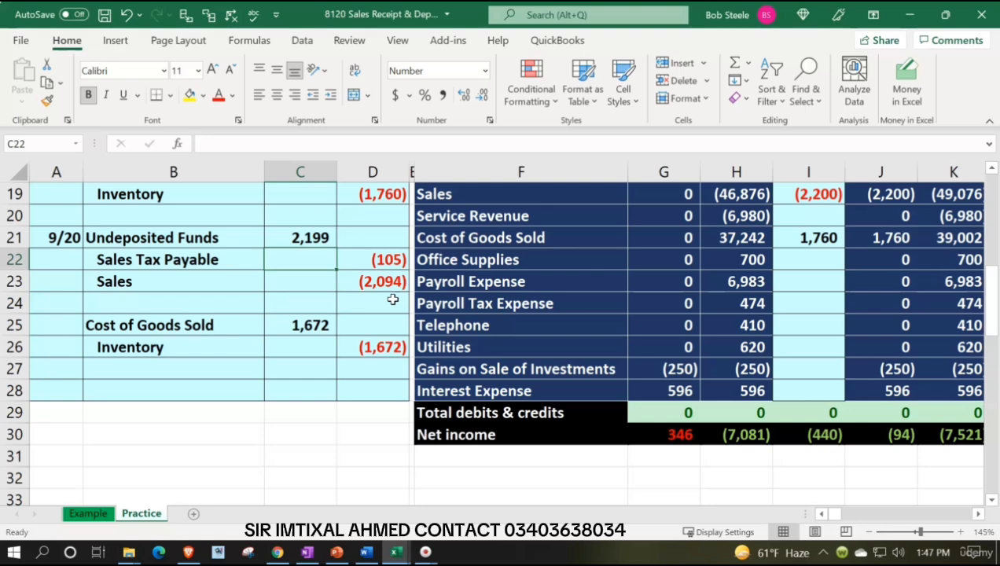
Post the second receipt's Undeposited Funds debit to trial balance cell I5 by extending its formula to =C14+C21
drag(223, 238, 270, 238)
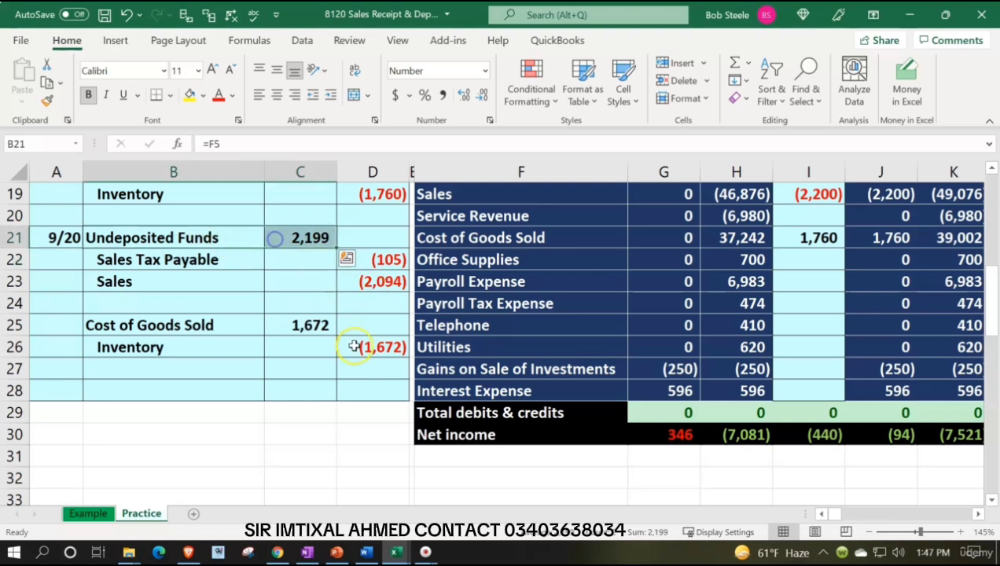
scroll(473, 317, up, 4)
click(520, 286)
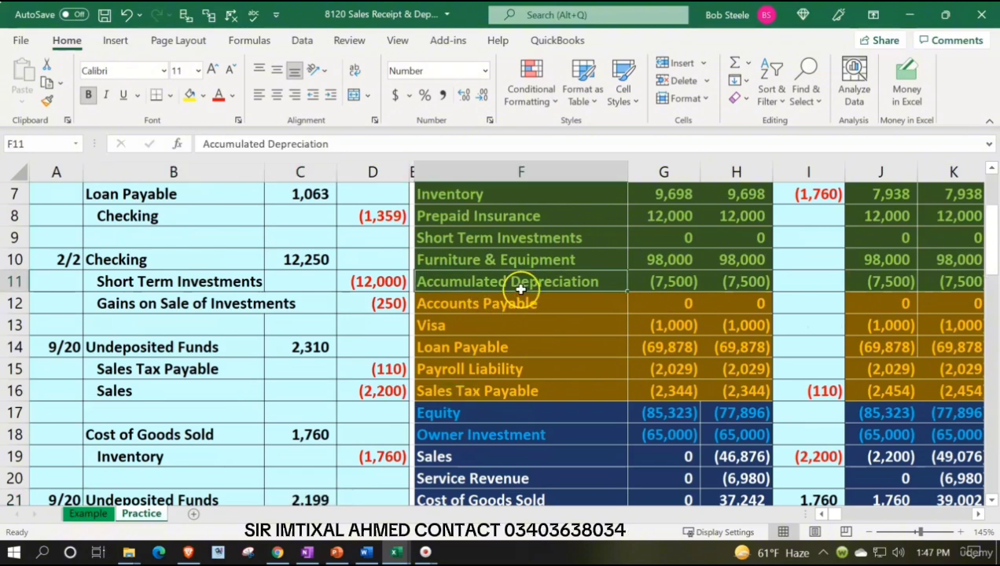
scroll(520, 285, up, 2)
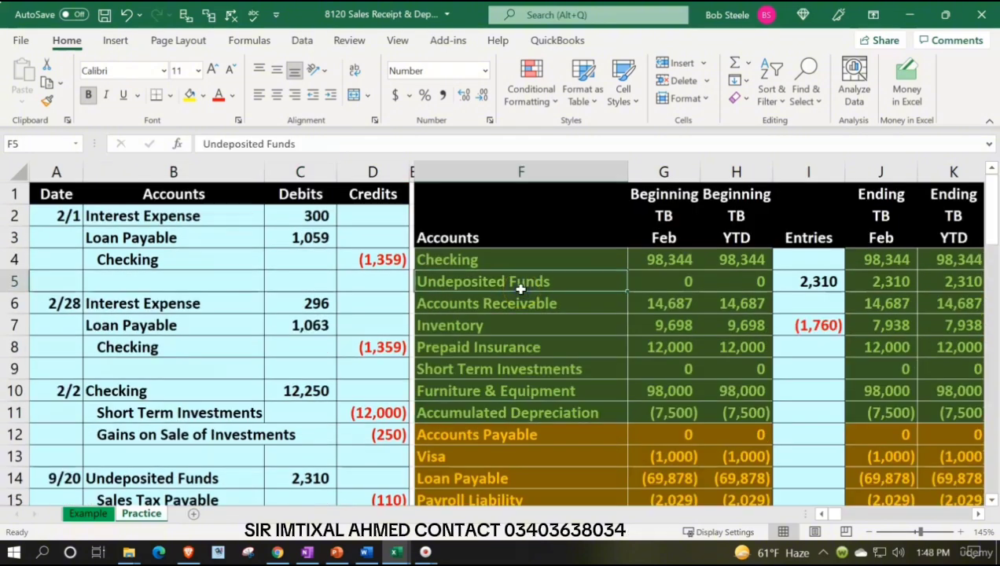
key(Right)
key(Right)
key(Right)
text(=C14)
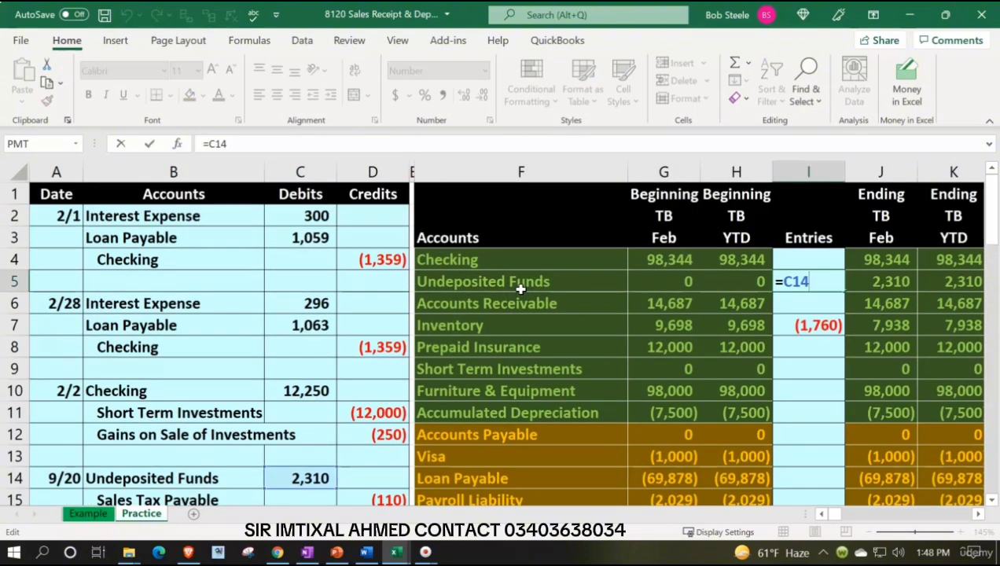
text(+)
key(Down)
key(Down)
key(Down)
key(Down)
key(Down)
key(Down)
key(Down)
key(Down)
key(Down)
key(Down)
key(Down)
key(Down)
key(Down)
key(Down)
key(Down)
key(Down)
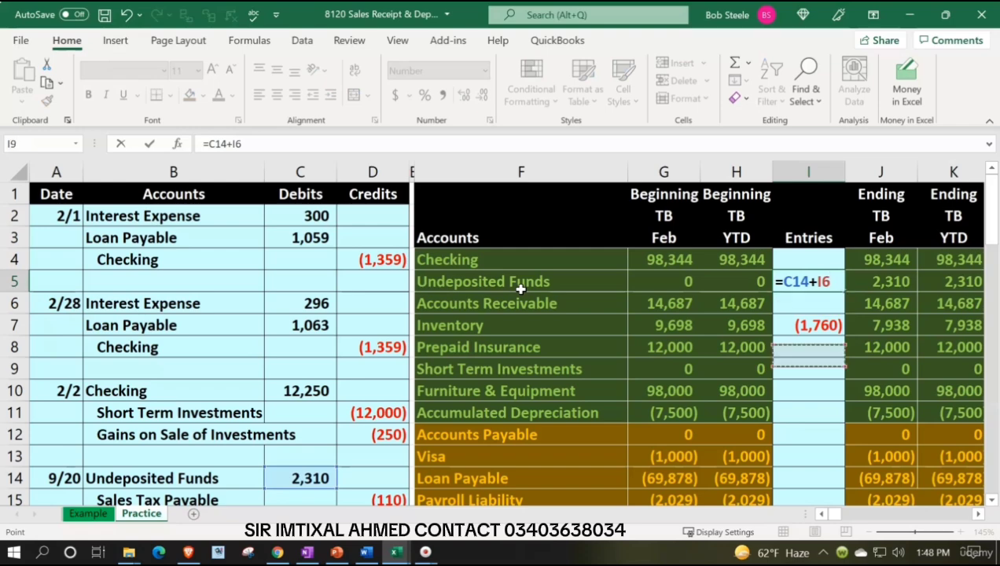
key(Down)
key(Down)
key(Down)
key(Down)
key(Down)
key(Down)
key(Down)
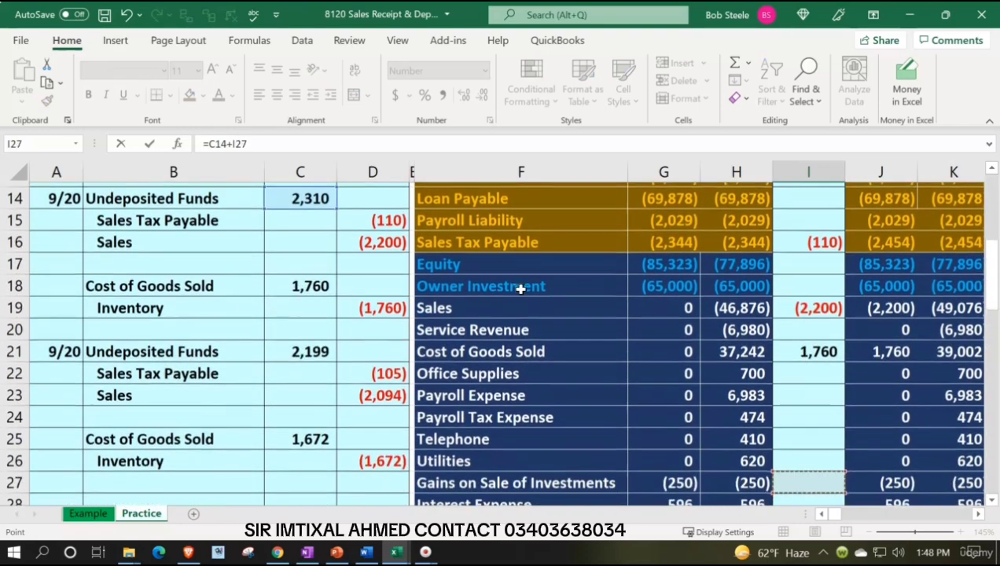
key(Left)
key(Left)
key(Left)
key(Left)
key(Left)
key(Left)
key(Up)
key(Up)
key(Up)
key(Up)
key(Up)
key(Up)
key(Up)
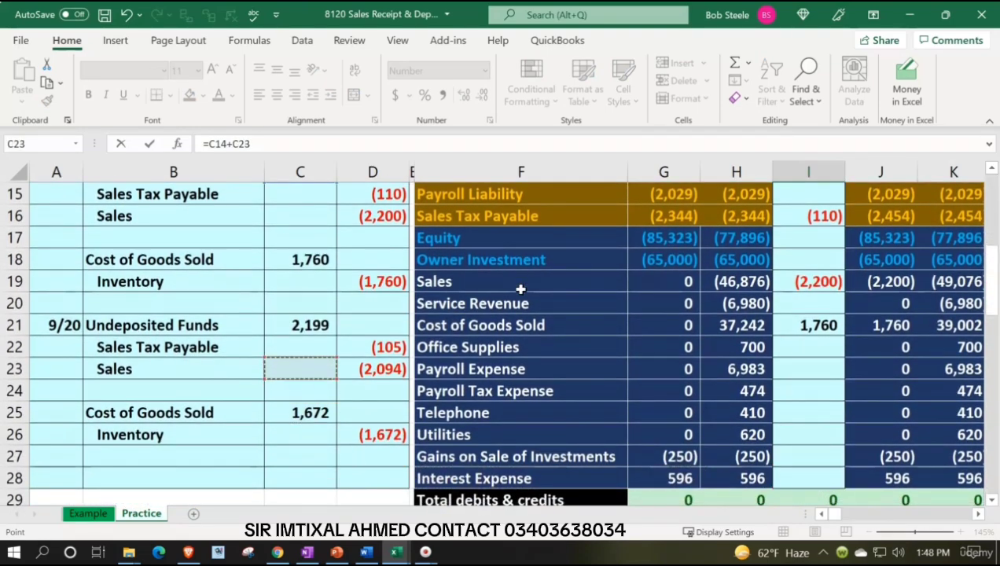
key(Return)
Post the second Sales Tax Payable credit to trial balance cell I16 by extending its formula to =D15+D22
scroll(508, 290, down, 2)
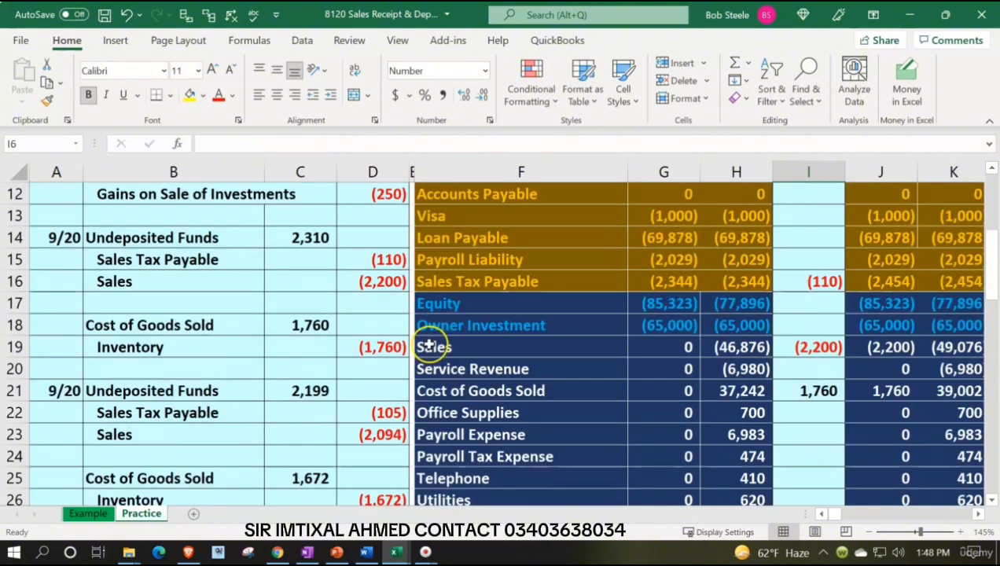
drag(226, 410, 370, 416)
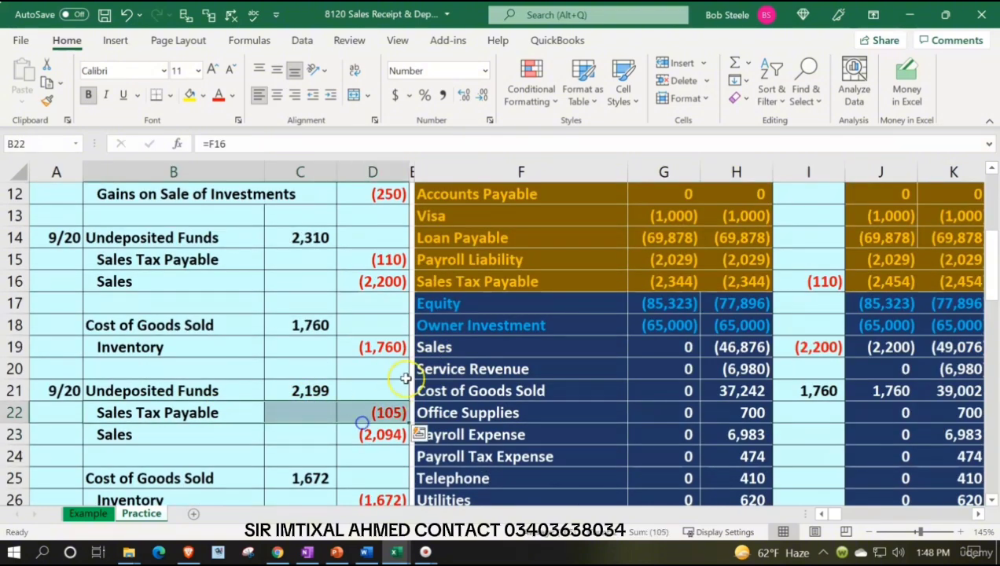
click(498, 288)
key(Right)
key(Right)
key(Right)
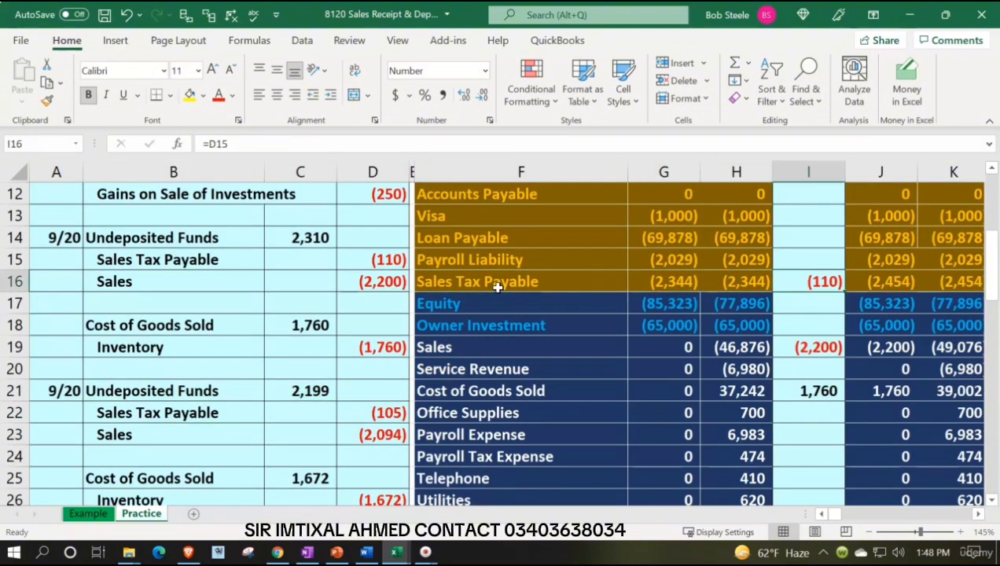
key(F2)
text(+)
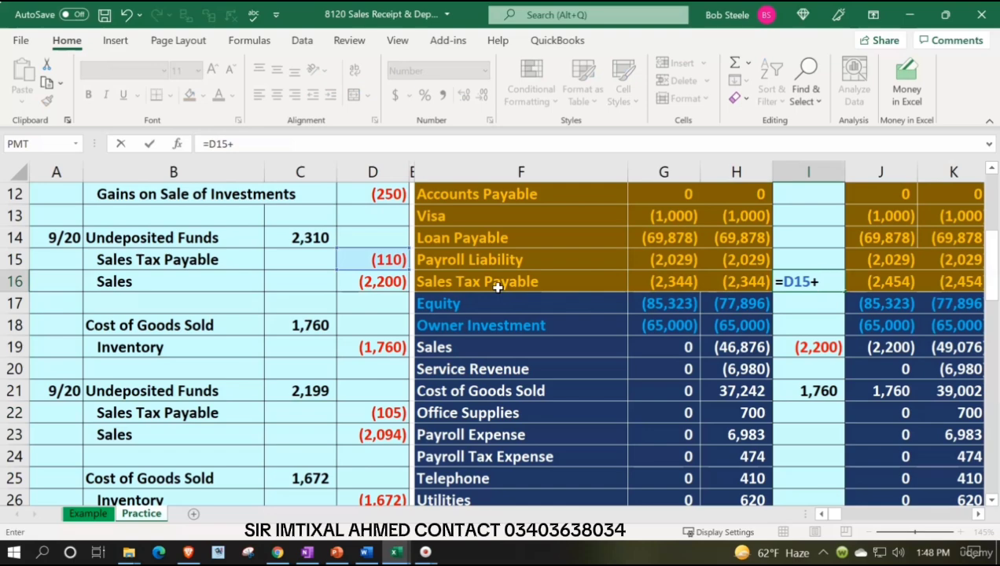
key(Down)
key(Down)
key(Down)
key(Down)
key(Down)
key(Down)
key(Down)
key(Down)
key(Down)
key(Down)
key(Down)
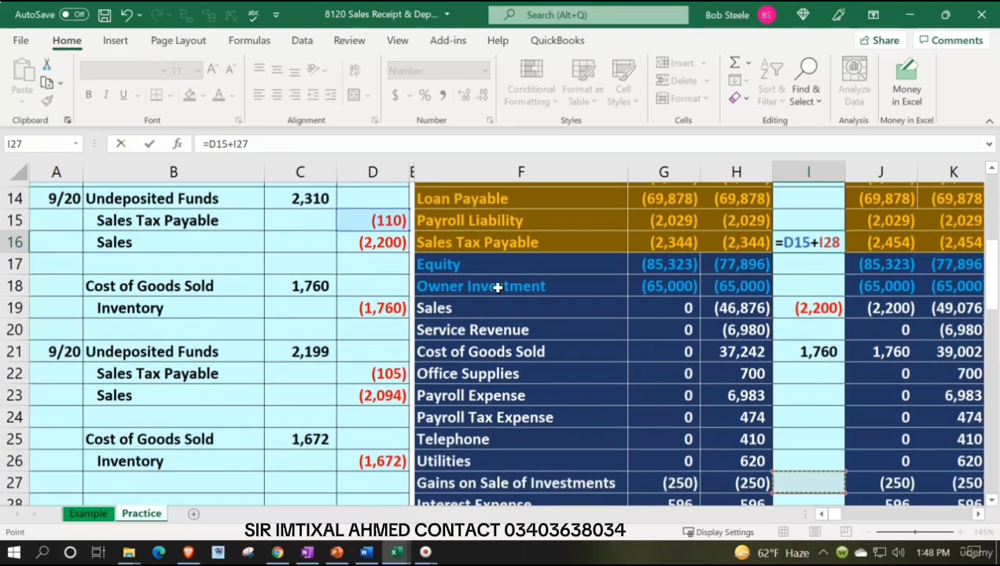
key(Down)
key(Down)
key(Down)
key(Down)
key(Left)
key(Left)
key(Left)
key(Left)
key(Left)
key(Up)
key(Up)
key(Up)
key(Up)
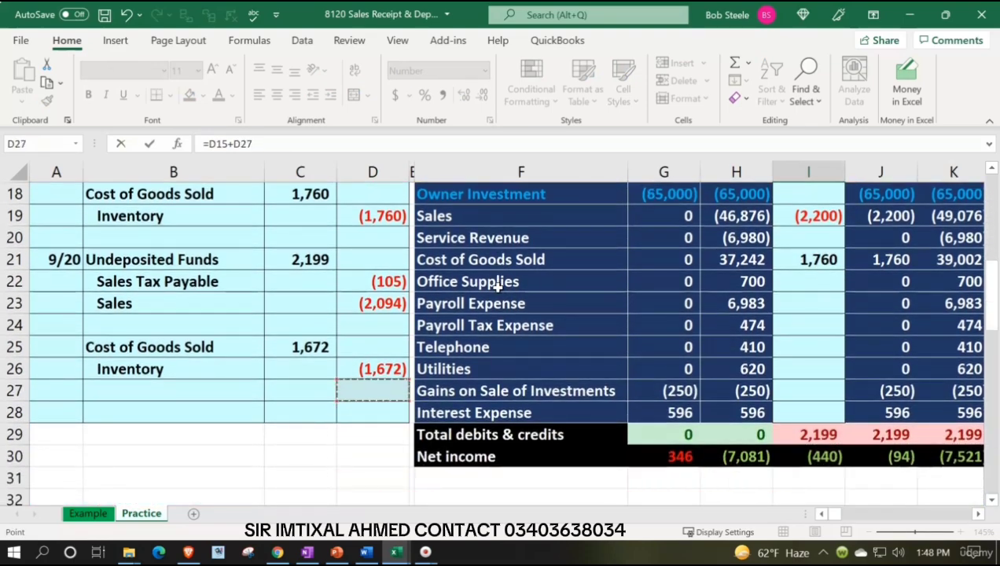
key(Up)
key(Up)
key(Up)
key(Up)
key(Up)
key(Return)
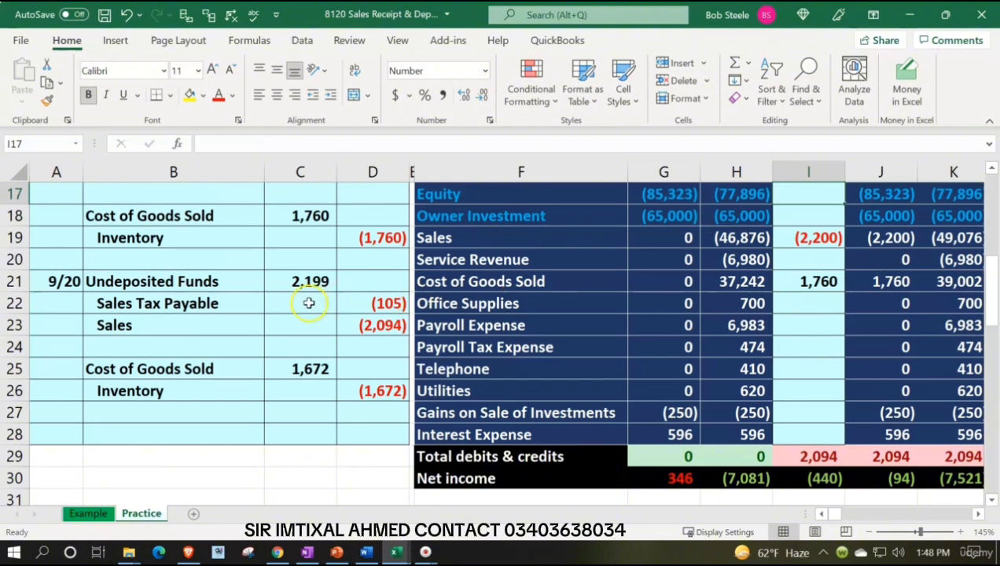
Post the second Sales credit to trial balance cell I19 by extending its formula to =D16+D23
drag(196, 321, 339, 326)
scroll(339, 325, up, 1)
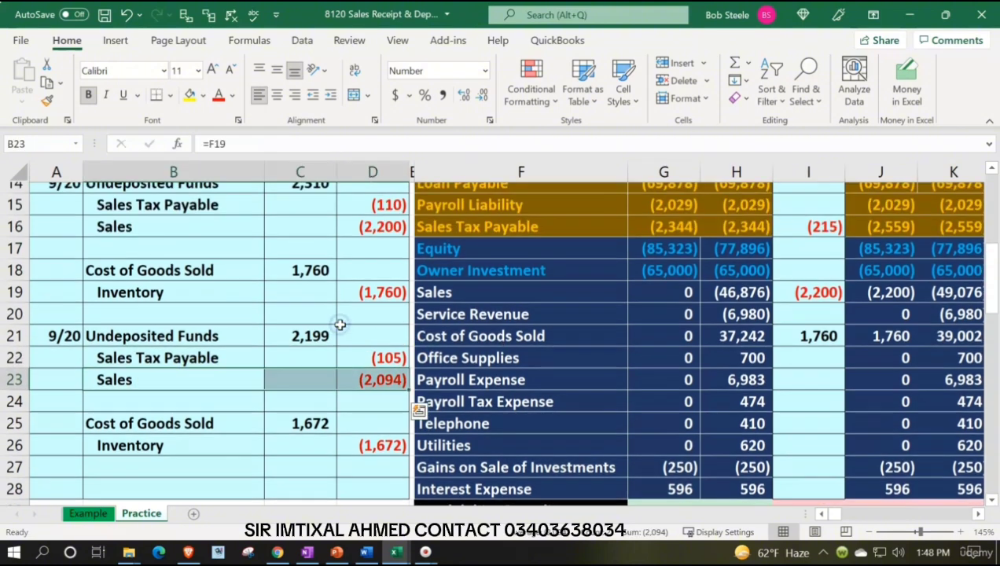
click(799, 303)
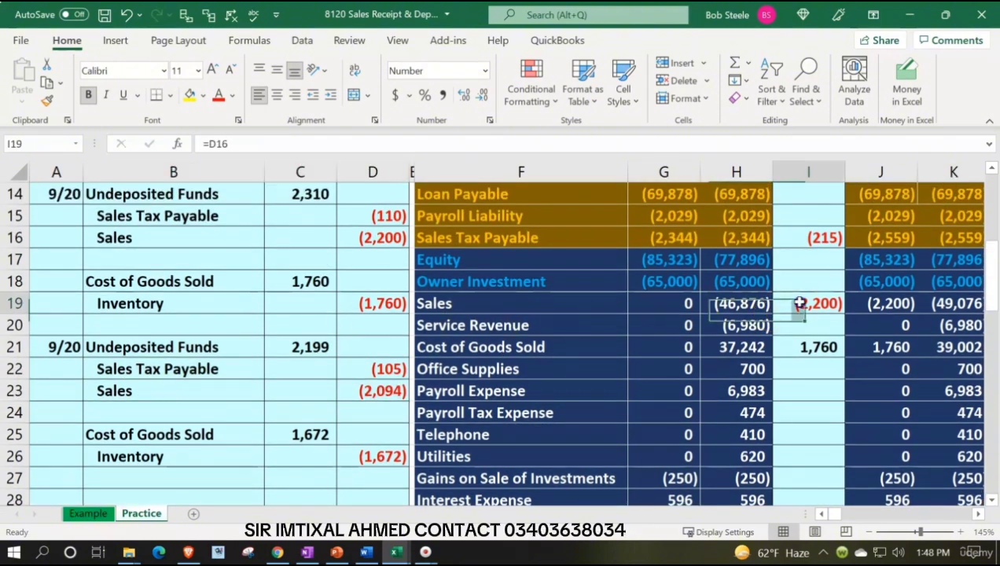
double_click(798, 303)
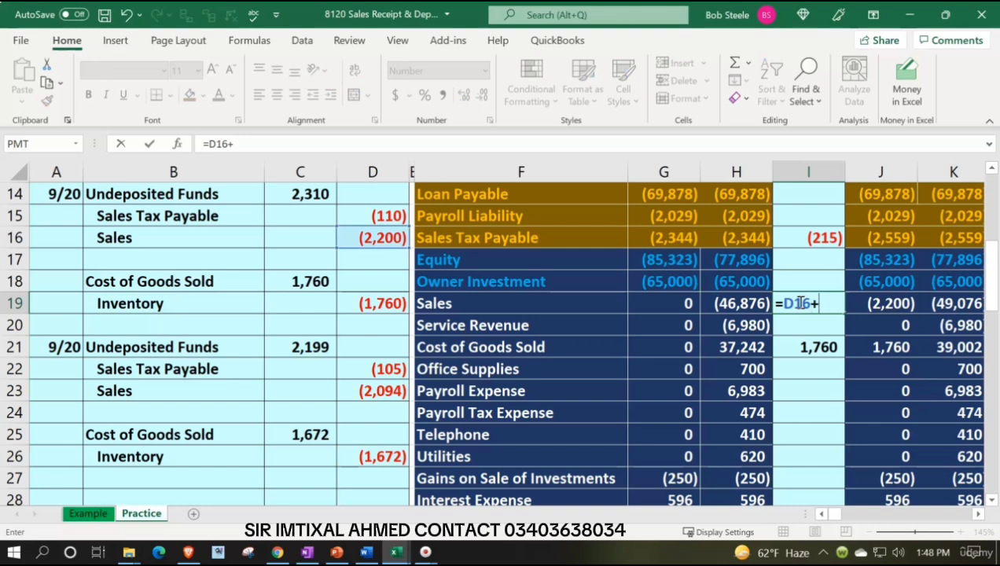
text(+)
key(Down)
key(Down)
key(Left)
key(Left)
key(Left)
key(Left)
key(Left)
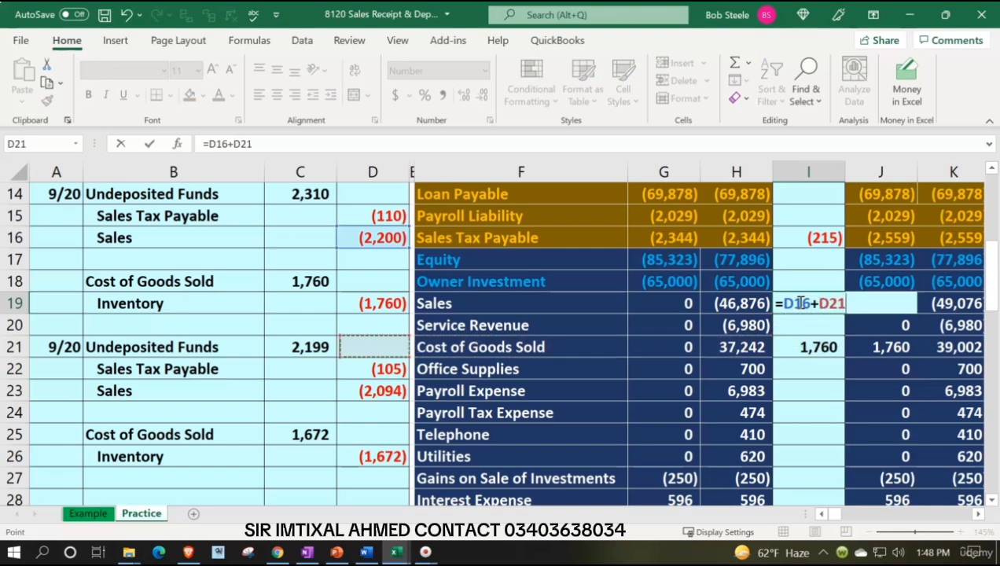
key(Down)
key(Down)
key(Return)
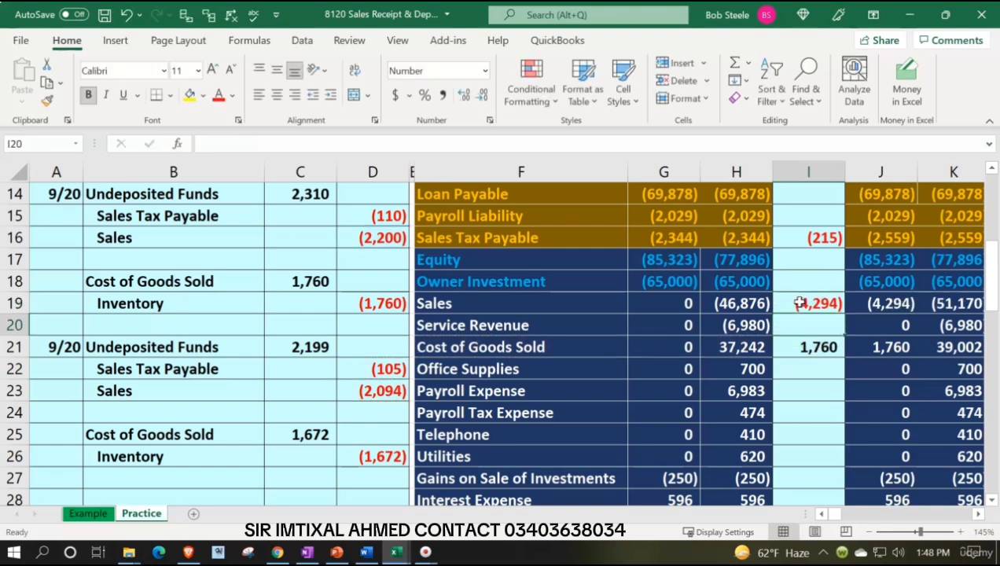
key(Up)
key(Right)
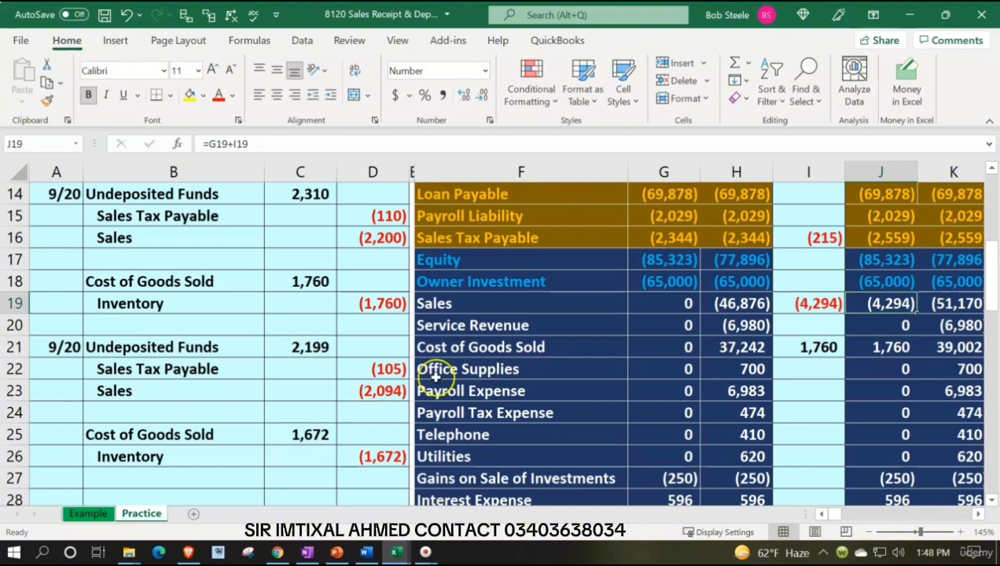
Post the second Cost of Goods Sold debit to trial balance cell I21 by extending its formula to =C18+C25
drag(253, 438, 294, 431)
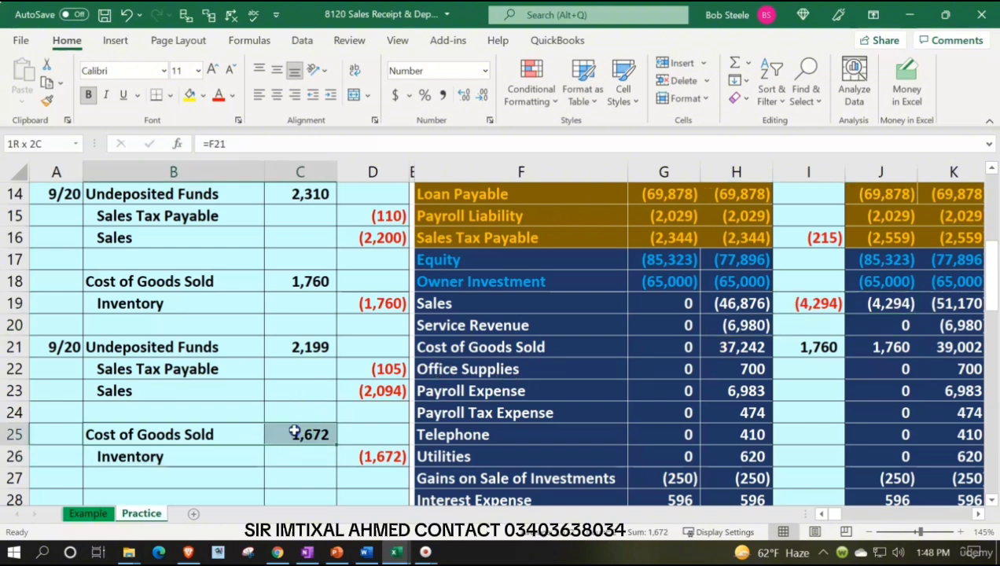
click(478, 346)
key(Right)
key(Right)
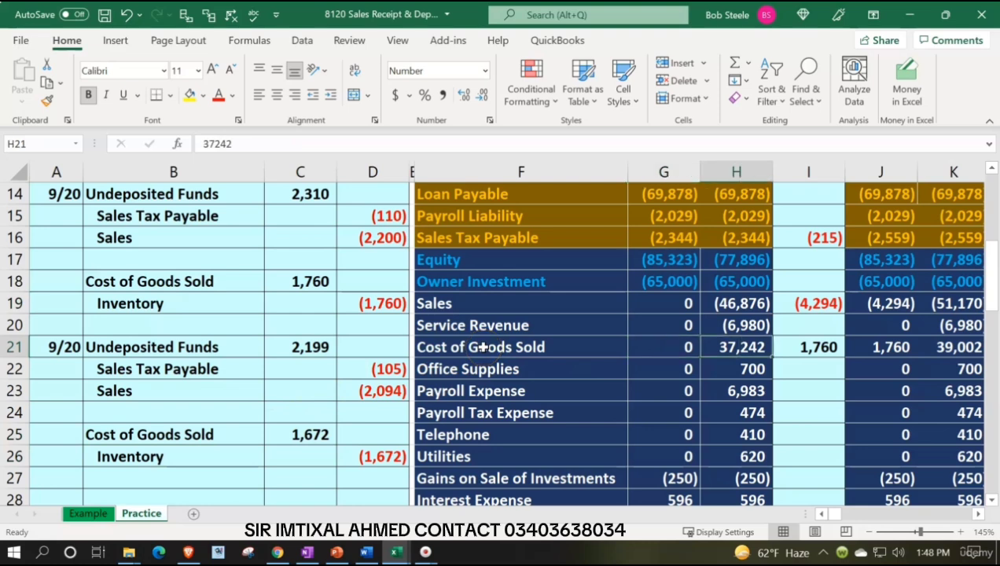
key(Right)
text(=C18+)
key(Down)
key(Down)
key(Down)
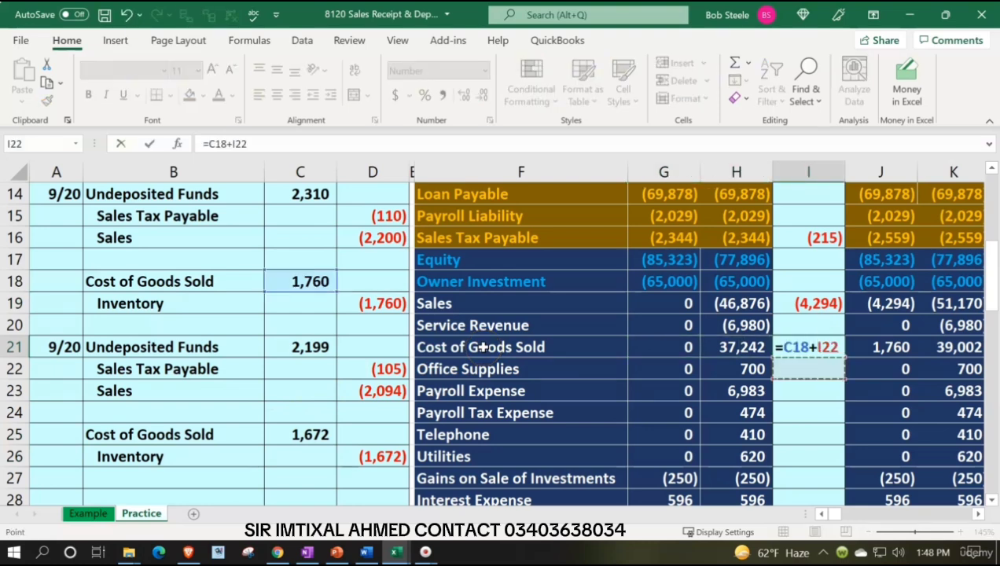
key(Left)
key(Left)
key(Left)
key(Left)
key(Left)
key(Left)
key(Down)
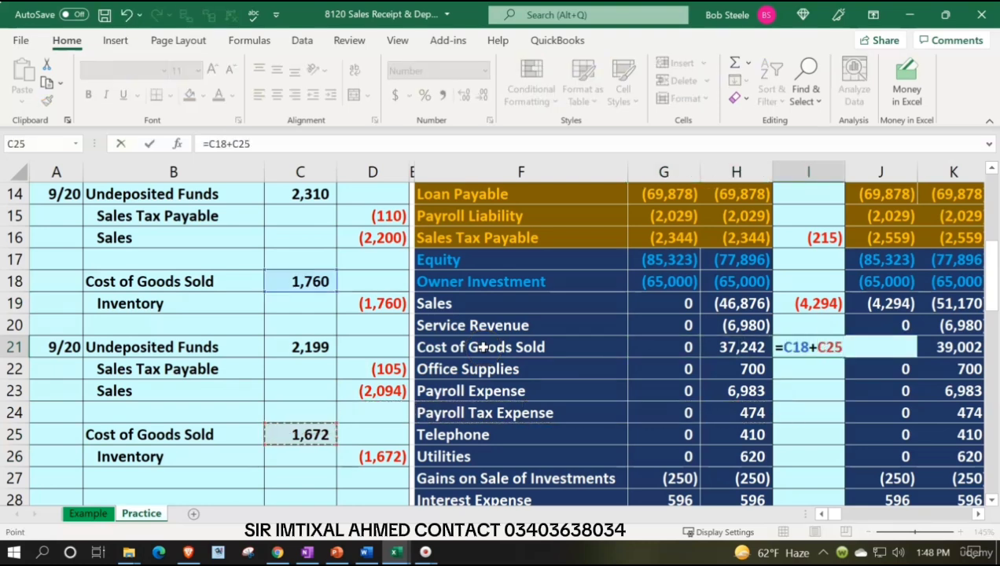
key(Return)
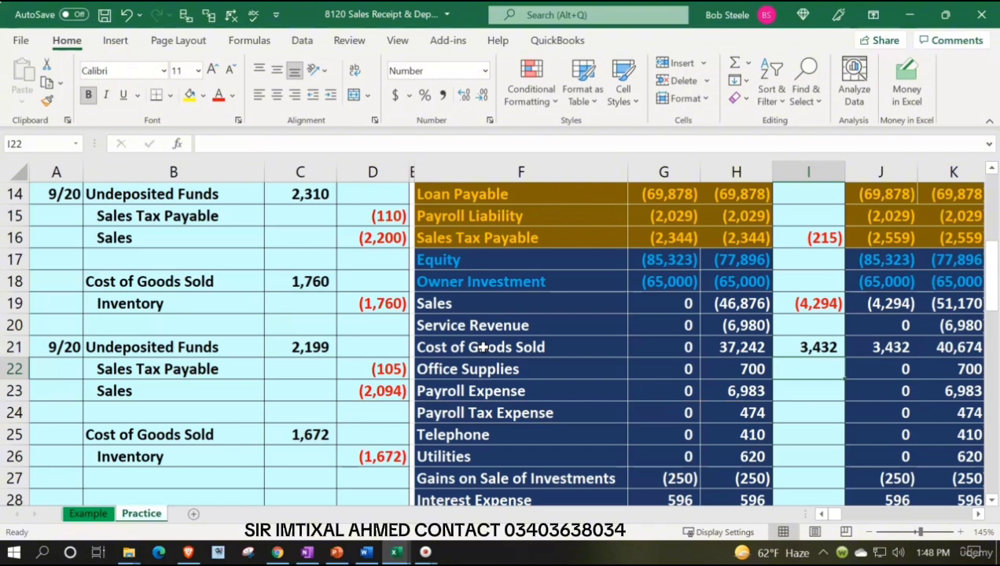
Extend the =D19 formula in the trial balance's Inventory entry I7 to add the second receipt's Inventory credit
drag(223, 451, 350, 448)
key(Up)
key(Up)
key(Up)
key(Up)
key(Up)
key(Up)
key(Up)
key(Up)
key(Up)
key(Up)
key(Up)
key(Up)
key(Up)
key(Up)
key(Up)
key(Up)
key(Up)
key(Up)
key(Right)
key(Right)
key(Right)
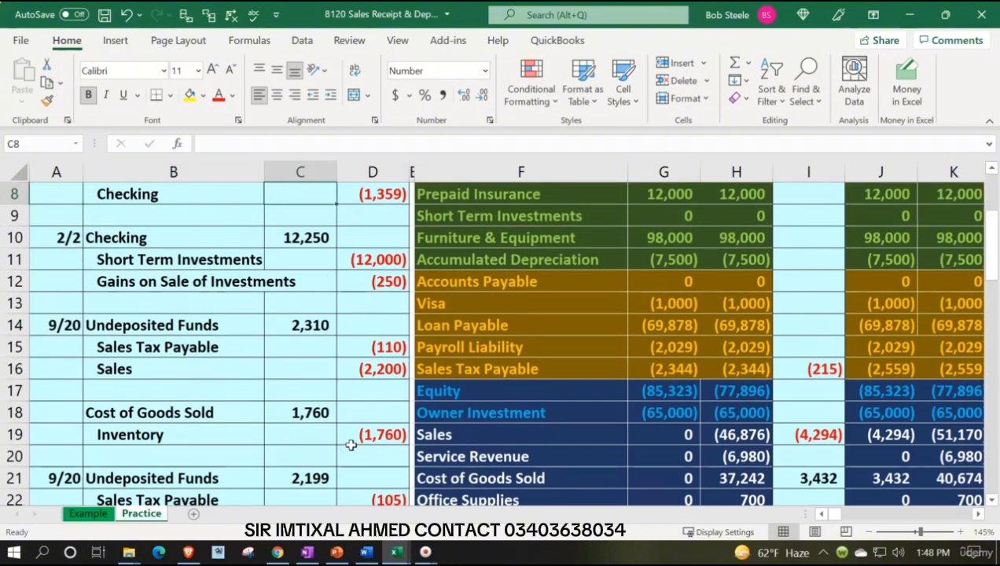
key(Up)
key(Right)
key(Right)
key(Right)
key(Right)
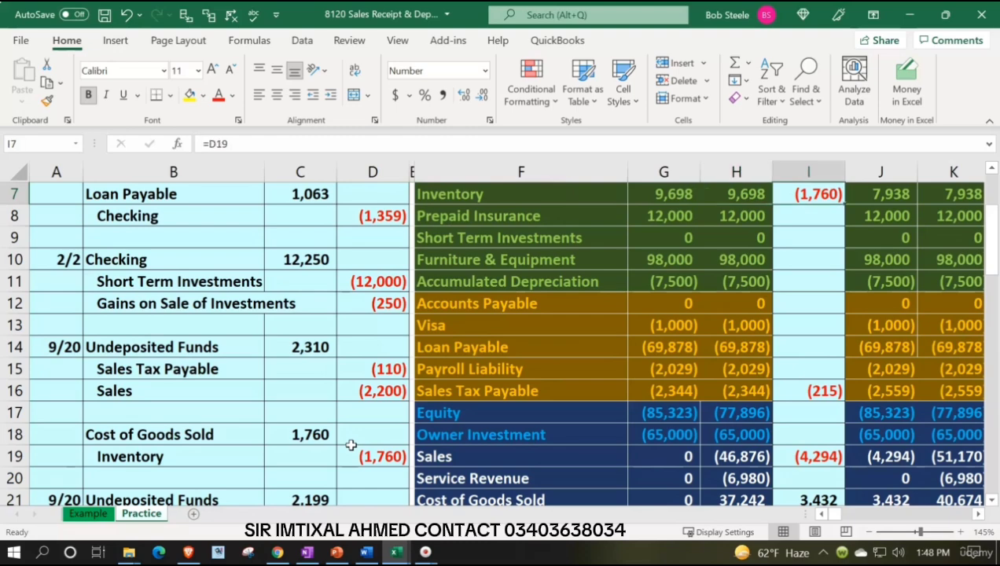
text(=)
click(352, 450)
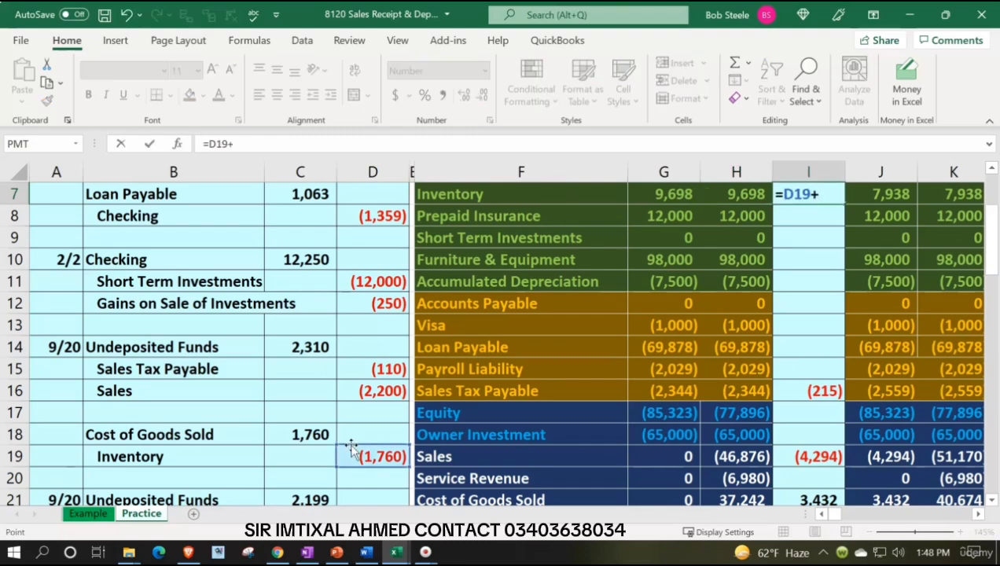
Complete the Inventory entry in I7 as the sum of the inventory credits in D19 and D26
text(+)
key(Down)
key(Down)
key(Down)
key(Down)
key(Down)
key(Down)
key(Down)
key(Down)
key(Down)
key(Down)
key(Down)
key(Down)
key(Down)
key(Down)
key(Down)
key(Down)
key(Left)
key(Left)
key(Left)
key(Left)
key(Left)
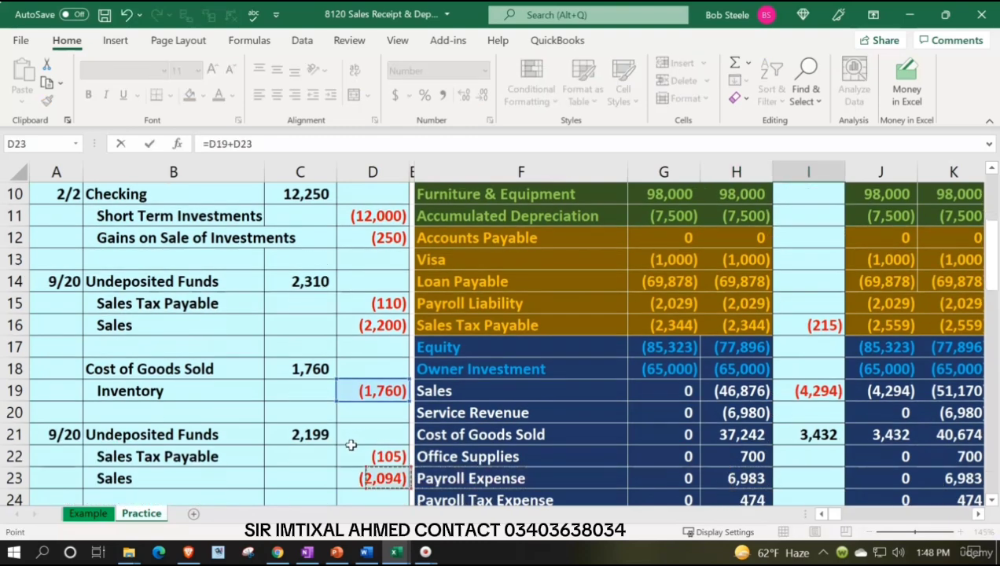
key(Down)
key(Down)
key(Down)
key(Down)
key(Up)
key(Return)
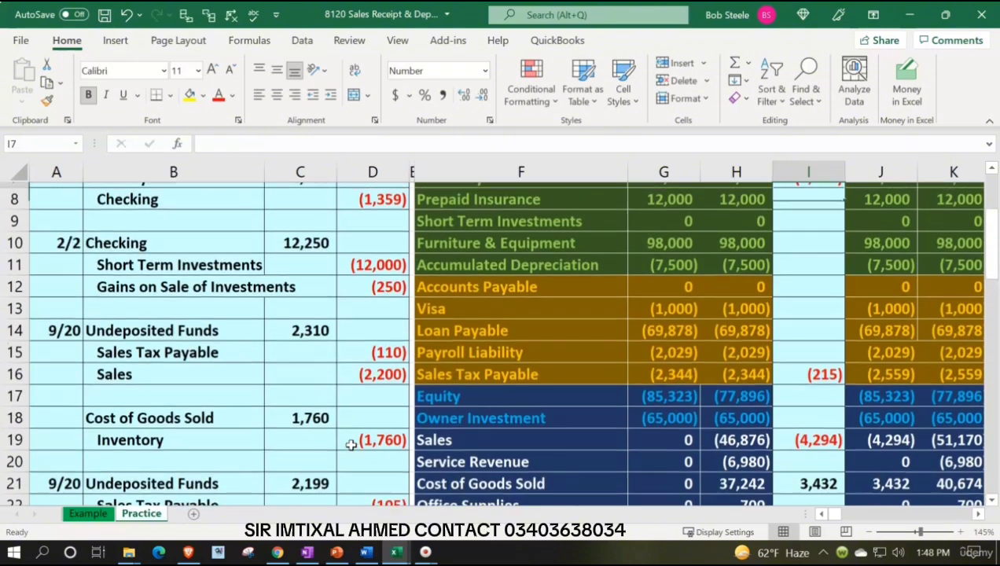
Inspect the total debits and credits formulas in row 29 for the beginning Feb, beginning YTD and Entries columns
key(Up)
key(Up)
key(Up)
key(Right)
key(Right)
key(Up)
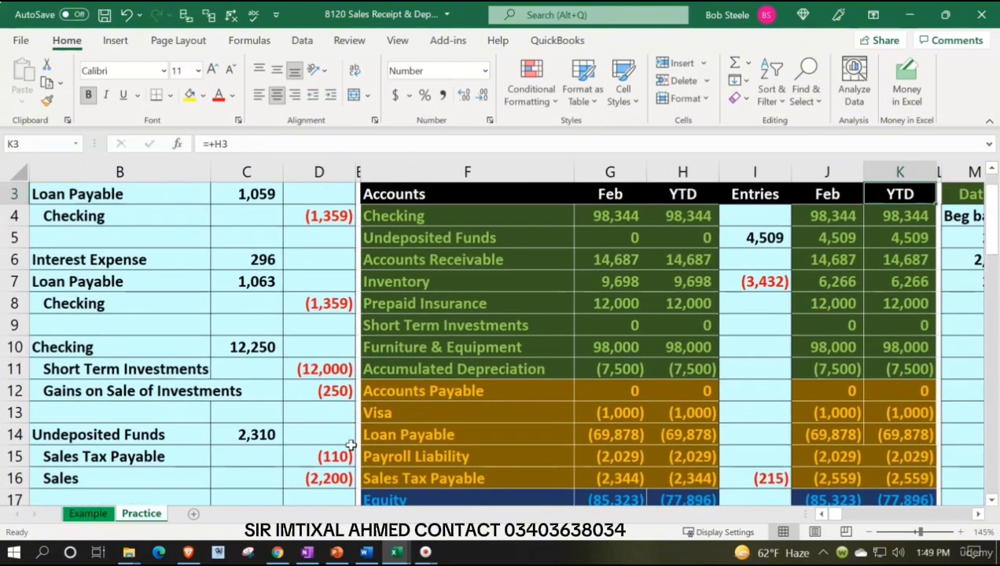
scroll(620, 409, down, 5)
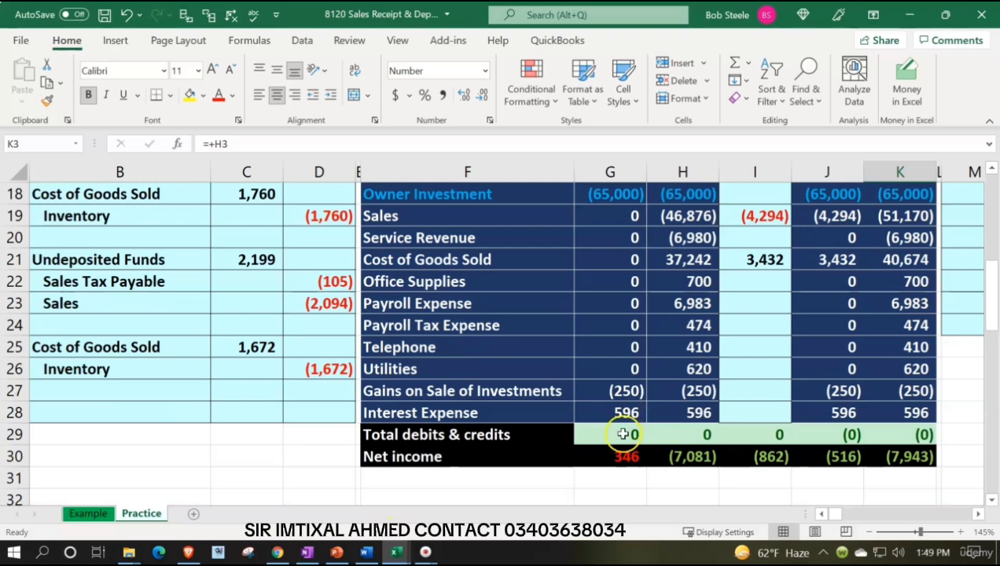
double_click(622, 433)
key(Return)
click(680, 434)
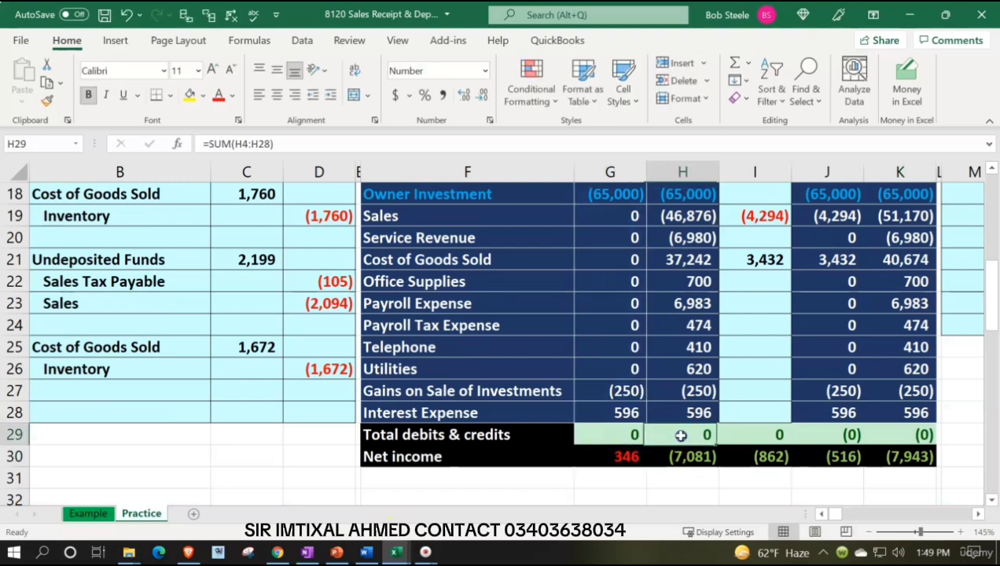
double_click(681, 434)
key(Return)
click(738, 432)
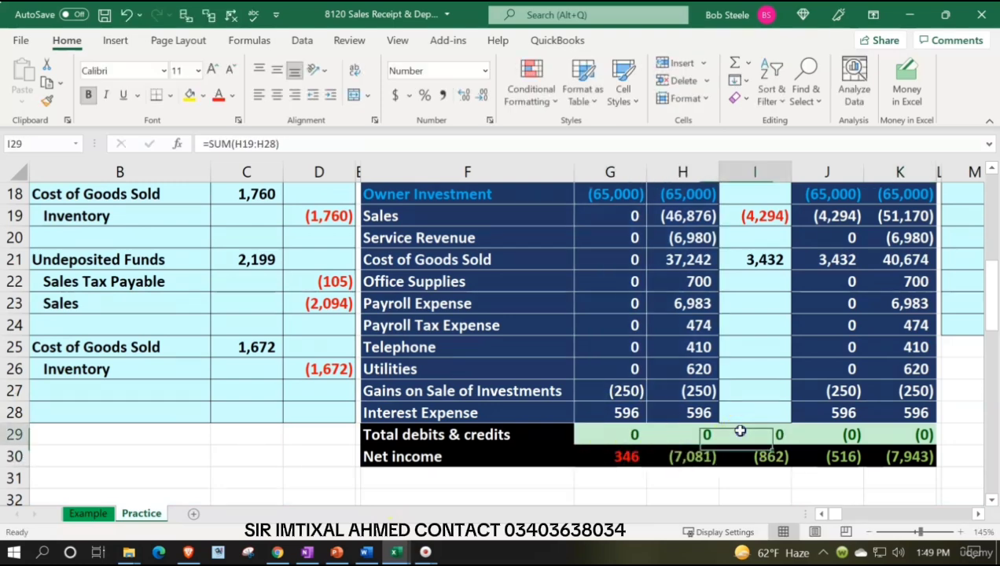
double_click(737, 433)
scroll(739, 430, up, 1)
key(Return)
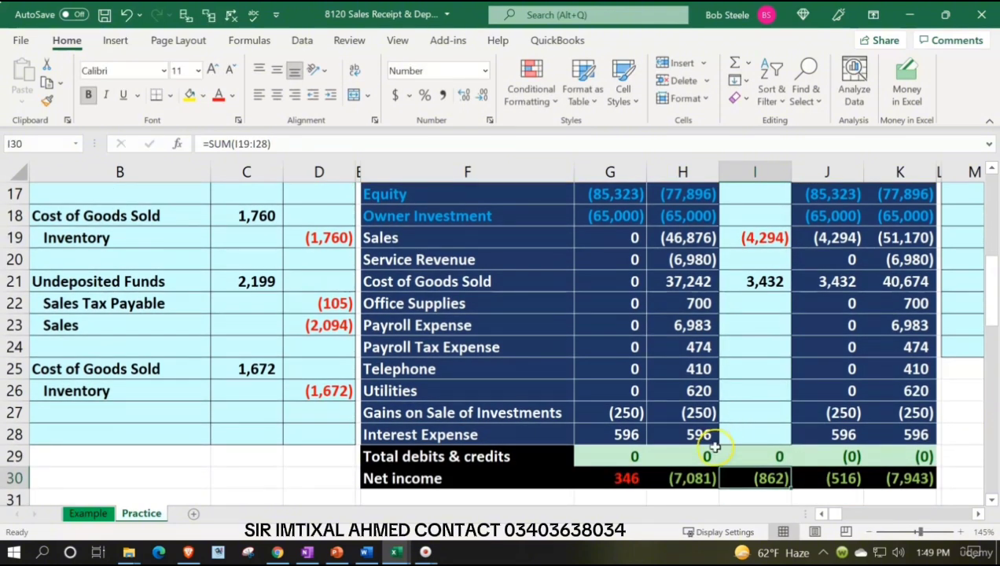
Review net income in row 30 across the beginning, Entries and ending trial balance columns
click(636, 477)
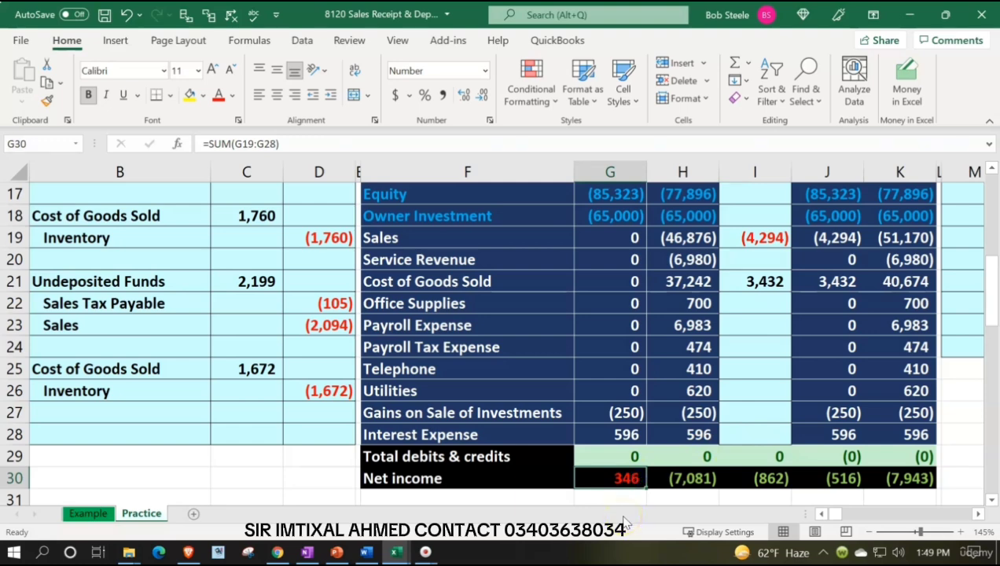
click(739, 481)
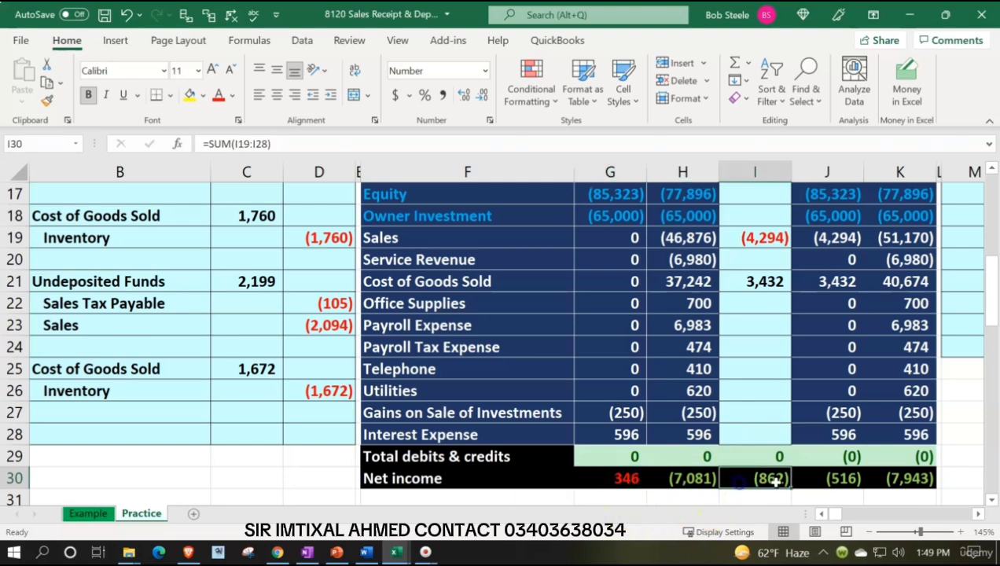
click(840, 482)
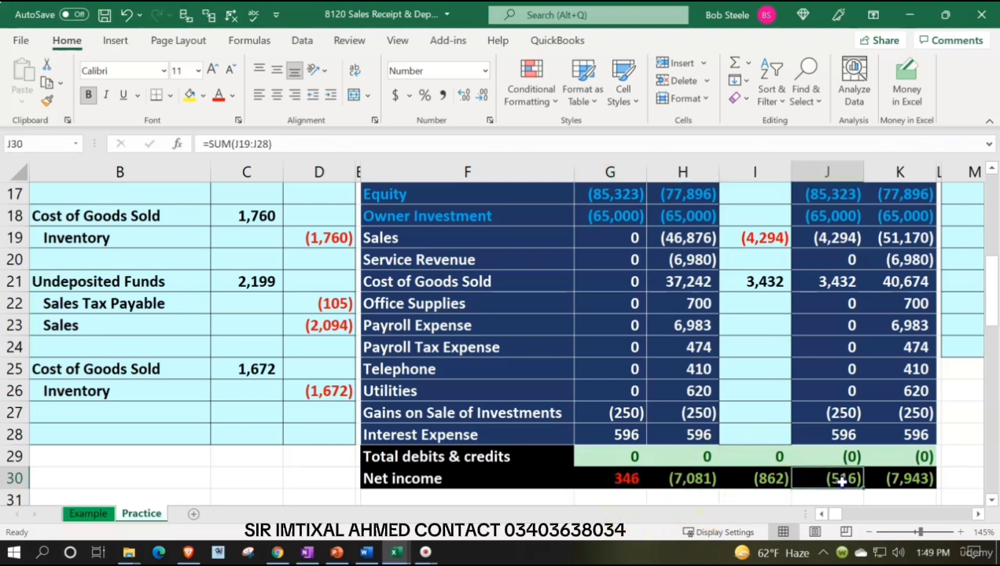
click(697, 477)
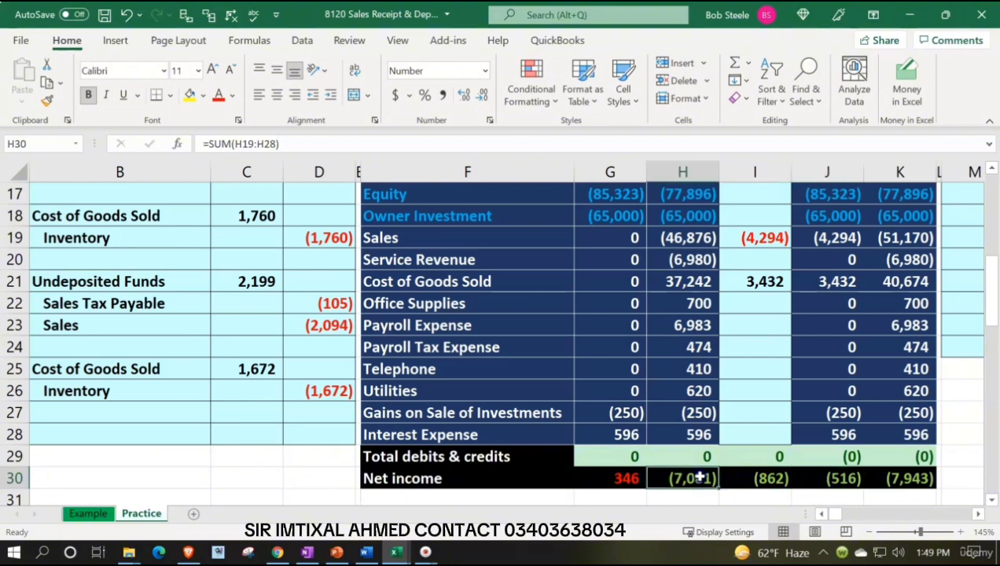
click(767, 476)
click(910, 477)
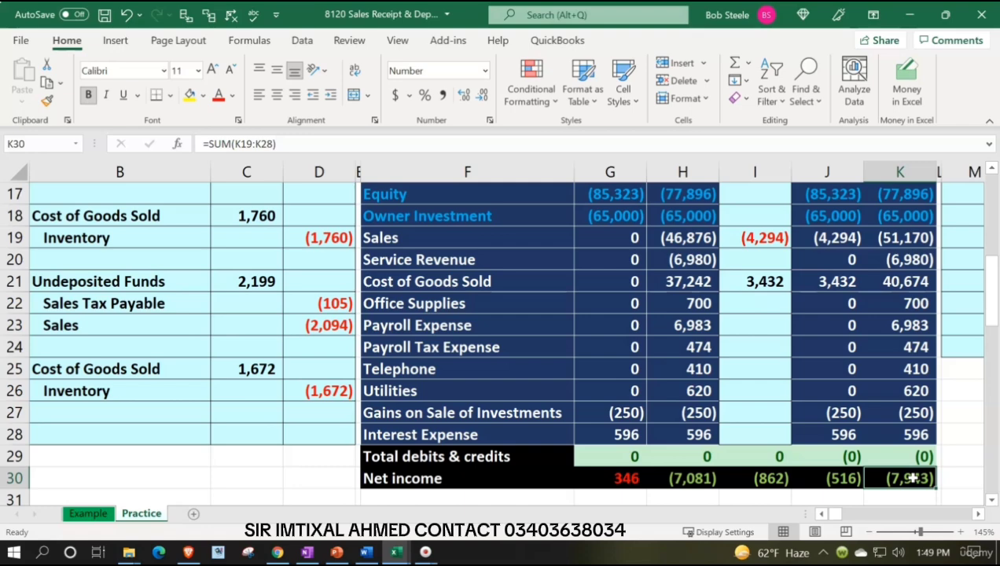
Check the ending Inventory balance in K7 and find the Inventory Subsidiary Ledger for comparison
scroll(910, 477, up, 5)
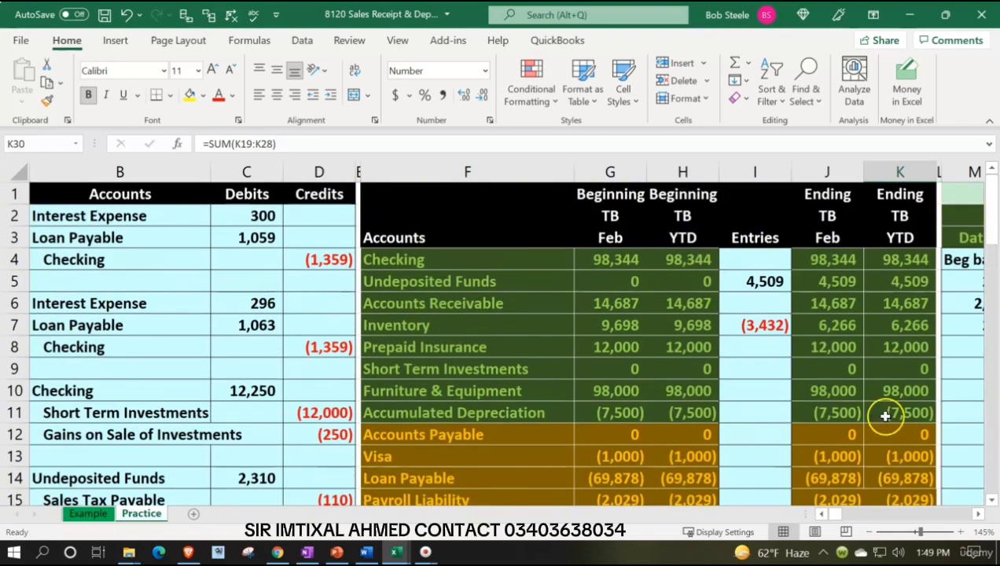
click(858, 302)
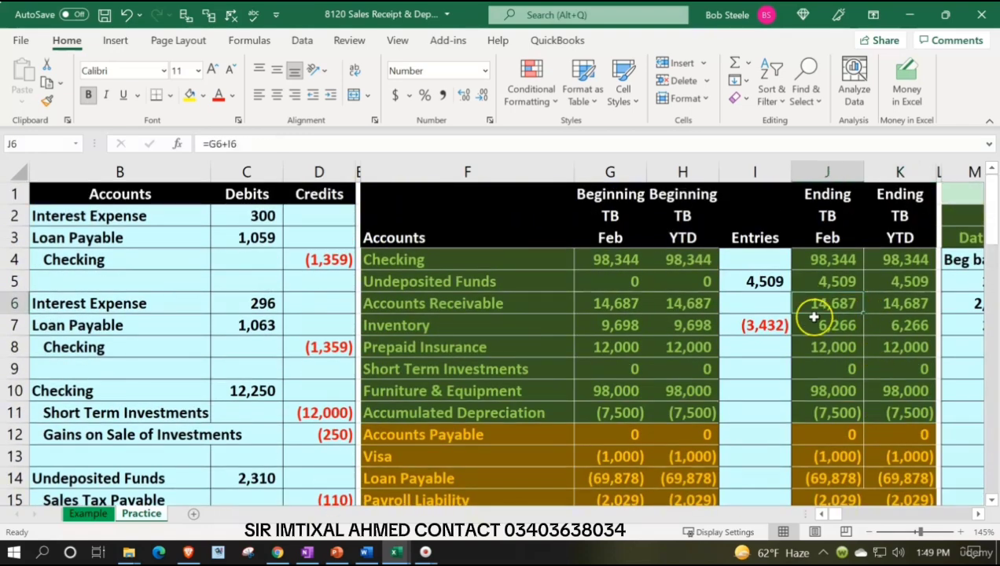
click(874, 324)
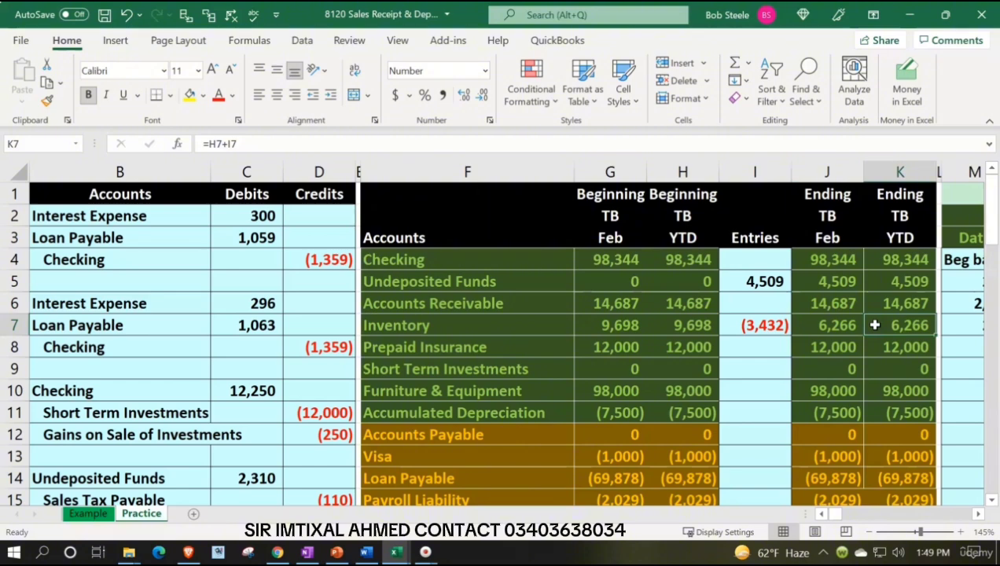
key(Right)
key(Right)
key(Right)
key(Right)
key(Right)
key(Right)
key(Right)
key(Right)
key(Right)
key(Right)
key(Right)
key(Right)
key(Right)
key(Right)
key(Right)
key(Right)
key(Right)
key(Right)
key(Right)
key(Right)
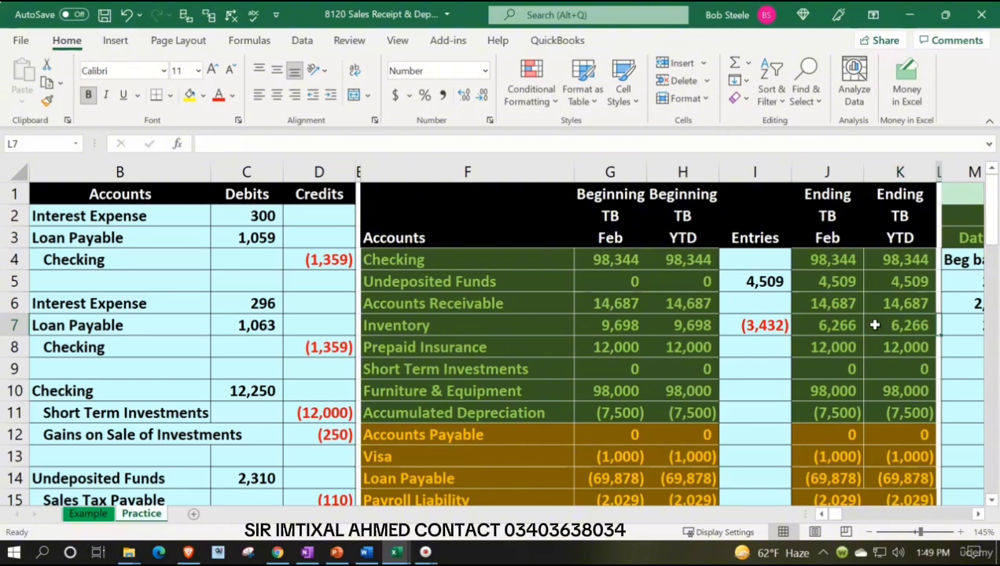
key(Right)
key(Right)
key(Right)
key(Right)
key(Right)
key(Right)
key(Right)
key(Right)
key(Right)
key(Right)
key(Right)
key(Right)
key(Right)
key(Right)
key(Right)
key(Right)
key(Right)
key(Right)
key(Right)
key(Right)
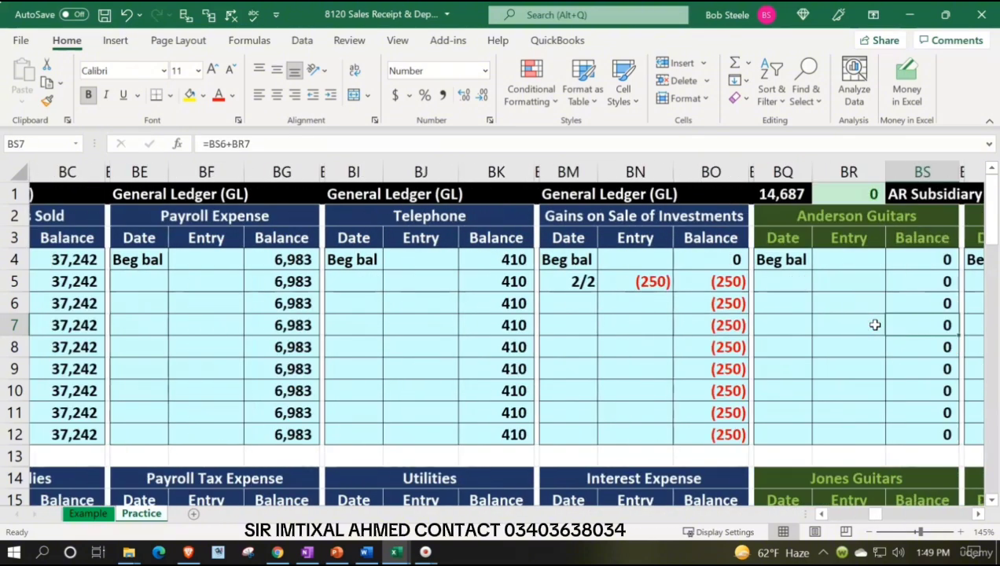
key(Right)
key(Right)
key(Right)
key(Right)
key(Right)
key(Right)
key(Right)
key(Right)
key(Right)
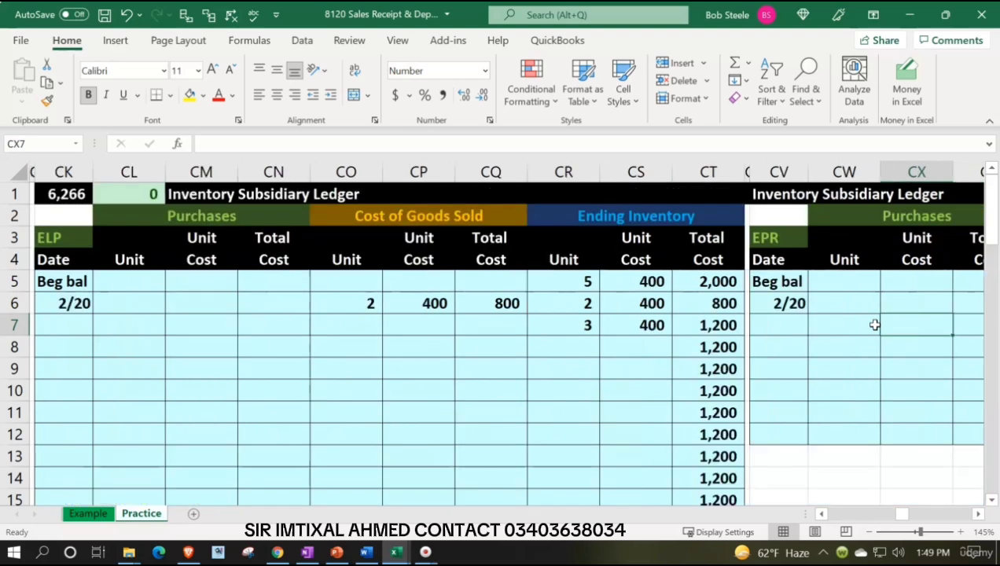
Trace the balances feeding the Inventory Subsidiary Ledger total in CK1 and undo the accidental edit to its formula
click(96, 194)
click(77, 193)
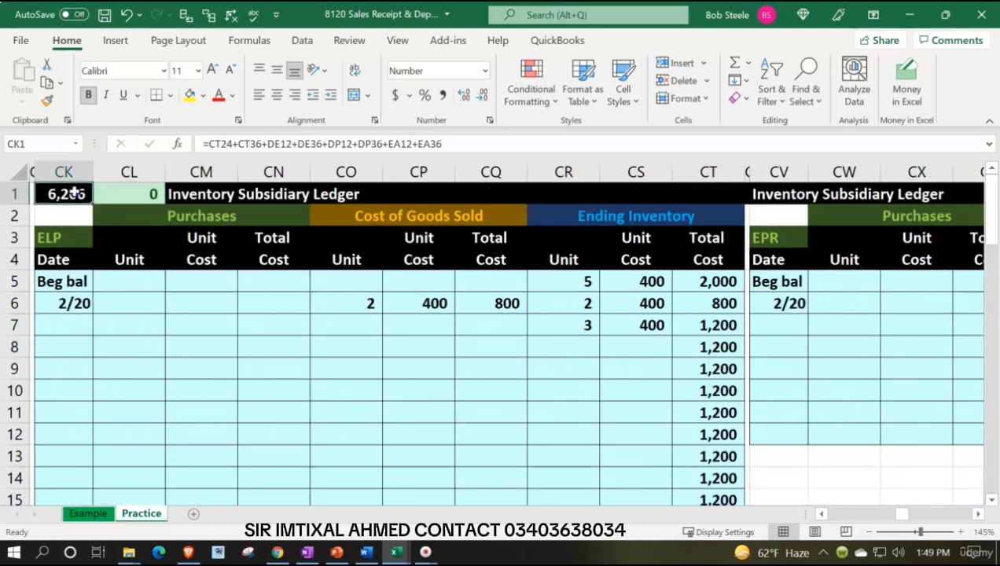
double_click(79, 194)
scroll(142, 299, down, 2)
scroll(142, 299, down, 2)
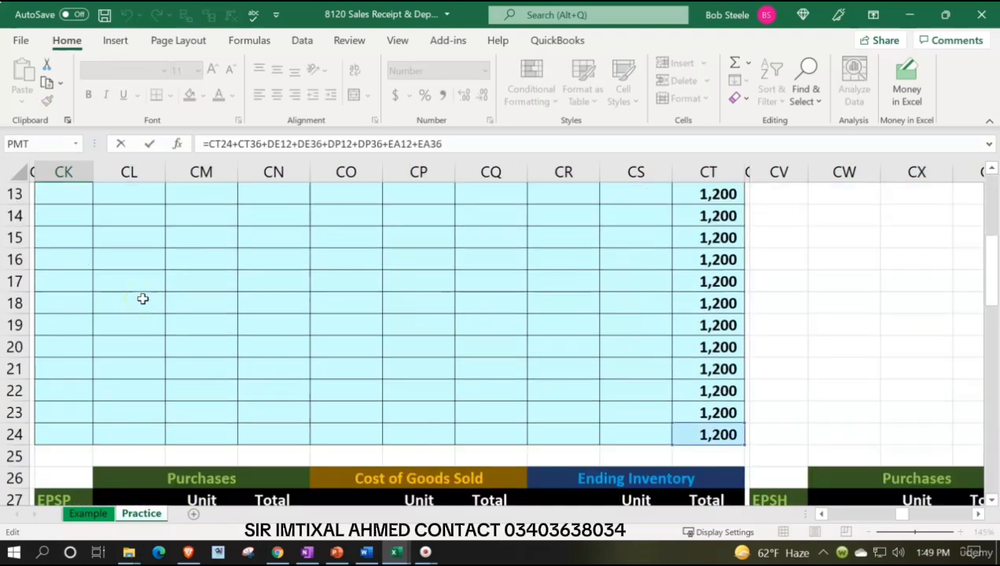
key(Escape)
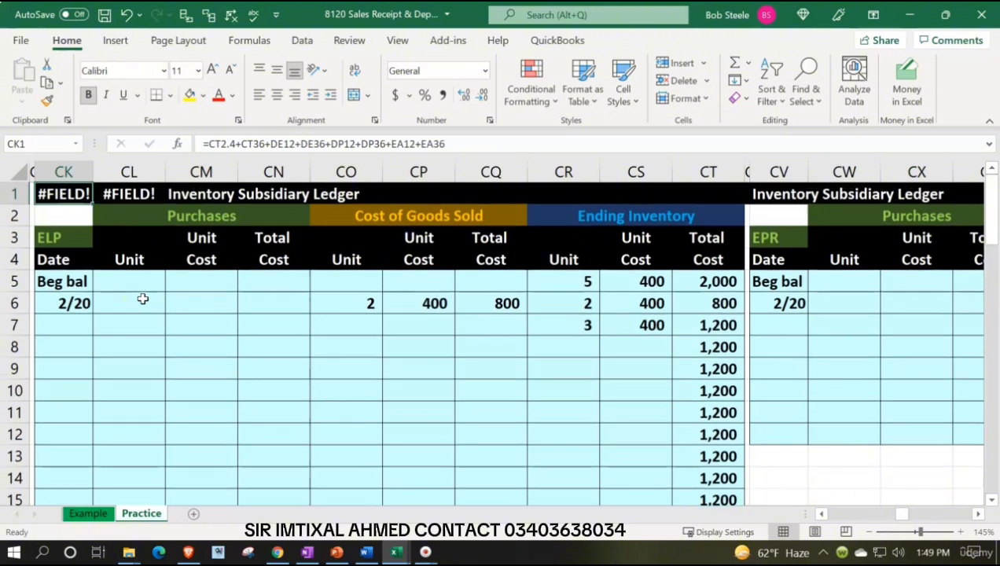
click(126, 14)
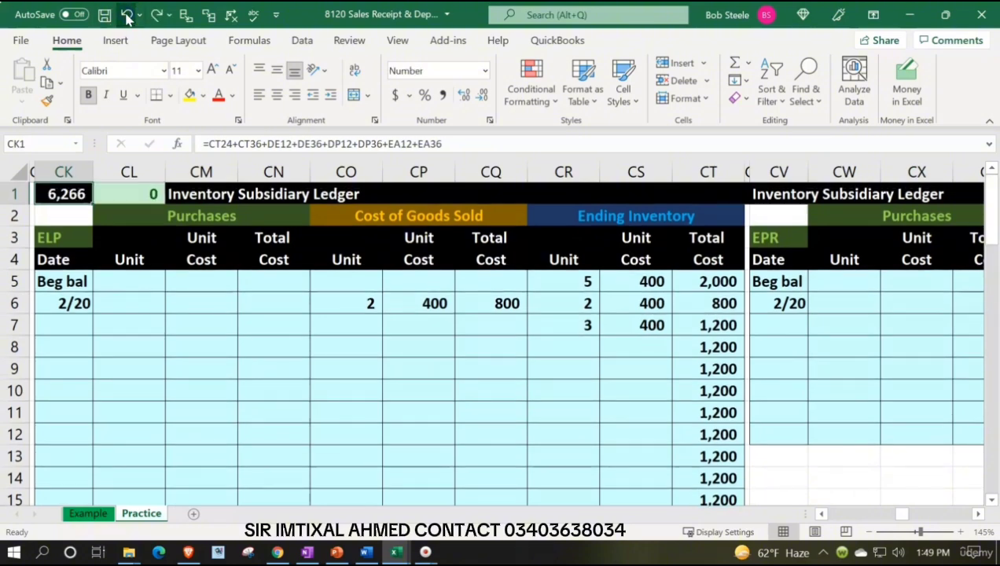
click(127, 15)
click(127, 15)
click(126, 15)
click(127, 15)
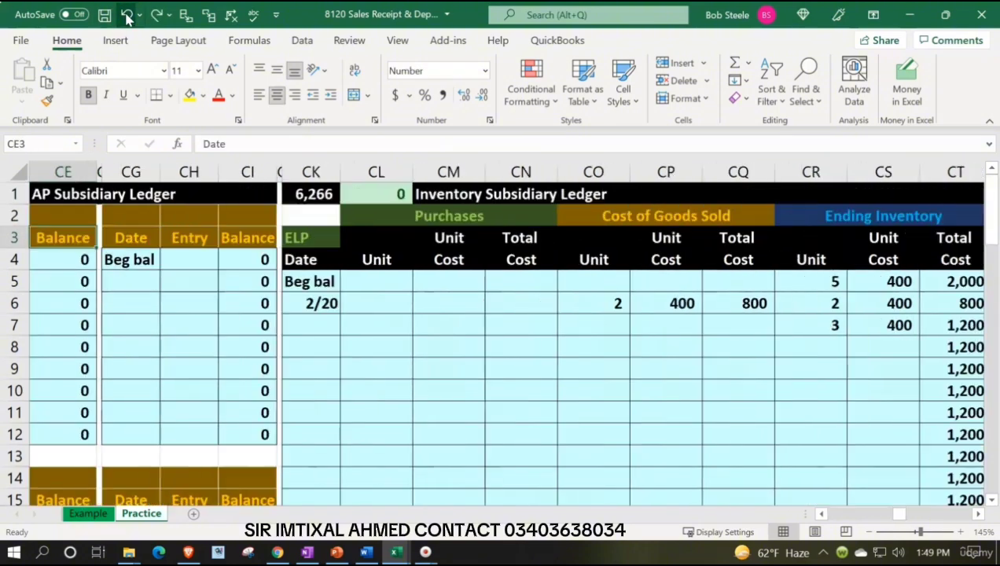
click(126, 15)
click(126, 15)
click(127, 15)
click(126, 15)
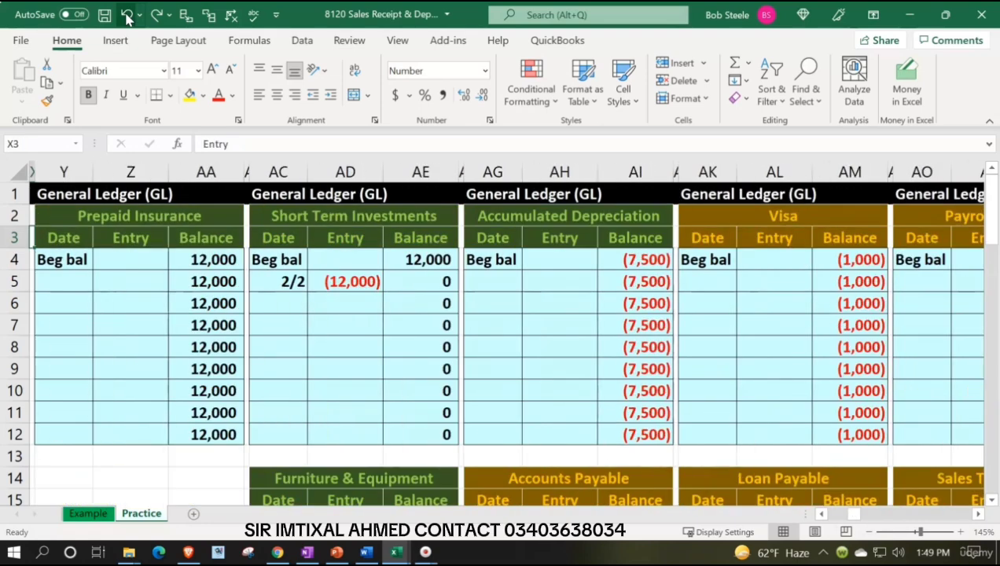
click(126, 15)
click(127, 15)
click(127, 15)
click(126, 14)
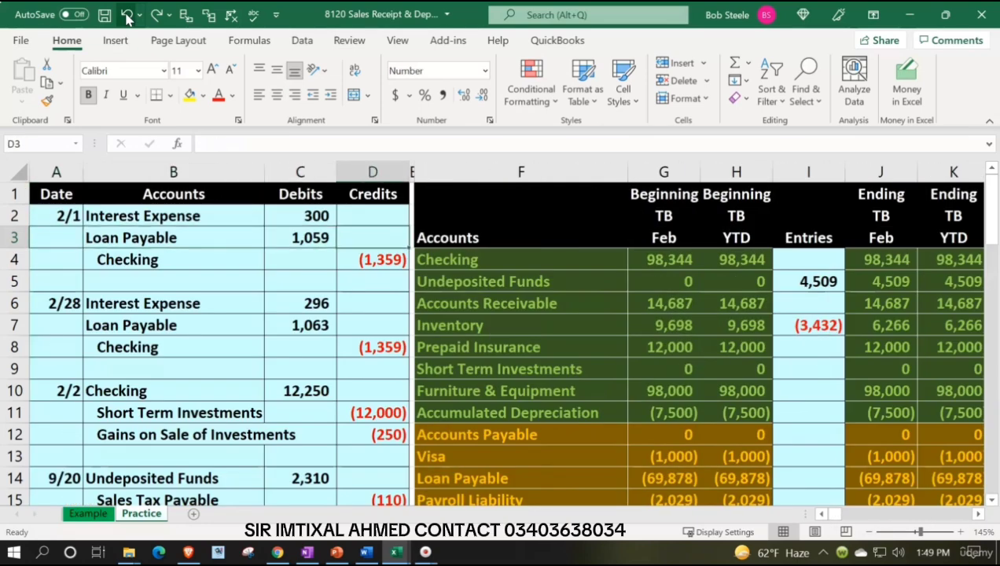
Highlight the first 9/20 Undeposited Funds, Sales Tax Payable and Sales journal entry in A14:D16 with a light green fill
scroll(129, 401, down, 6)
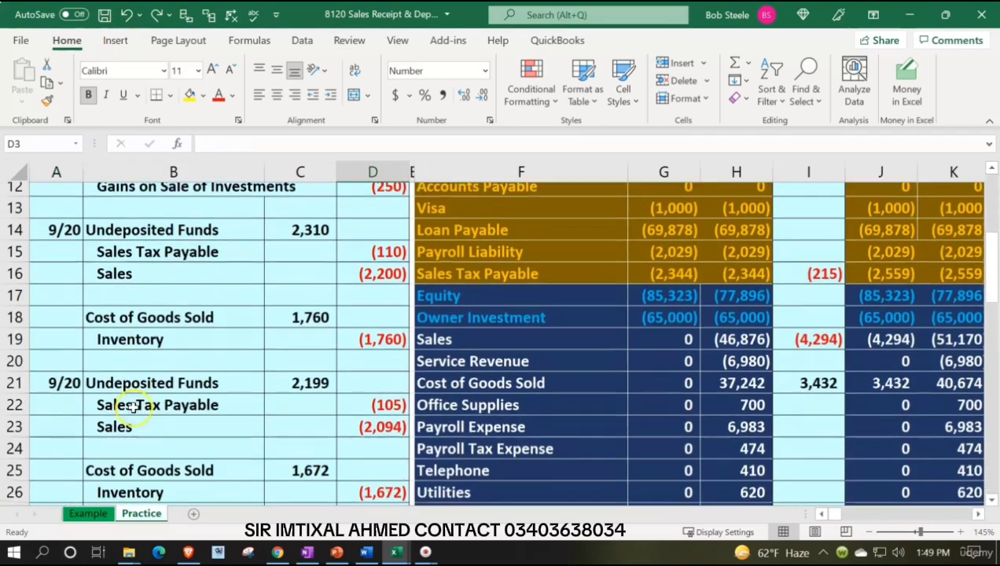
scroll(135, 401, up, 1)
scroll(134, 400, up, 2)
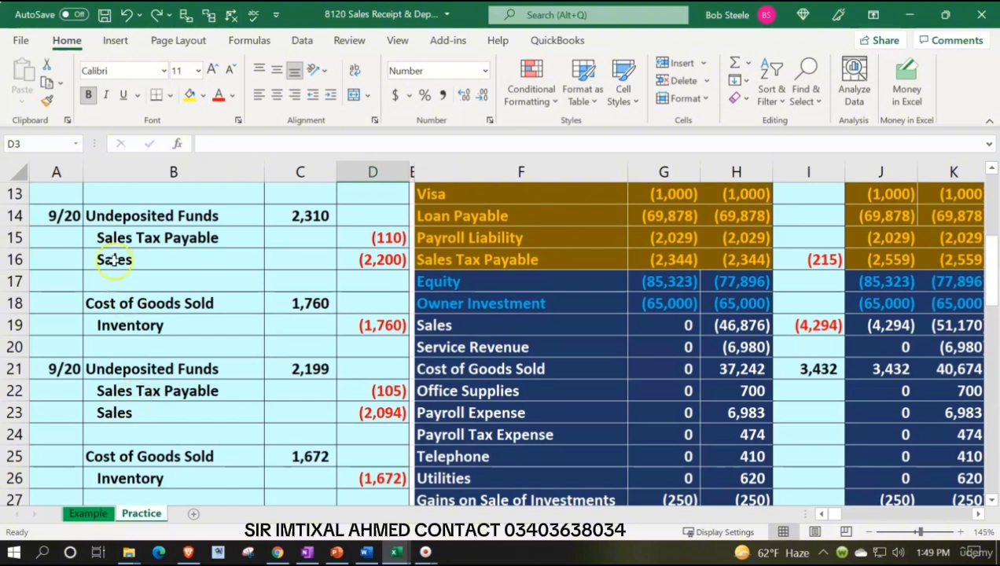
drag(67, 215, 367, 257)
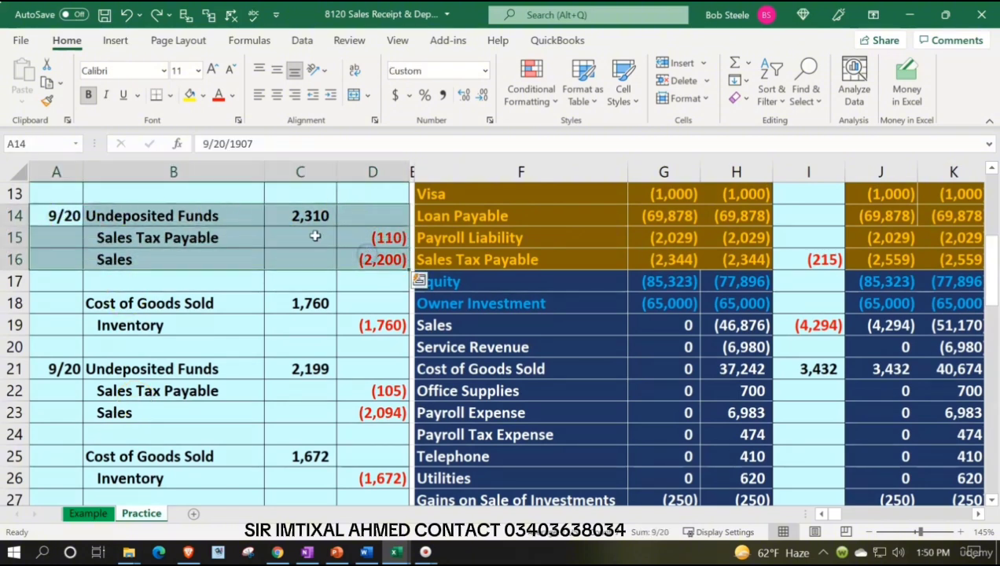
click(202, 96)
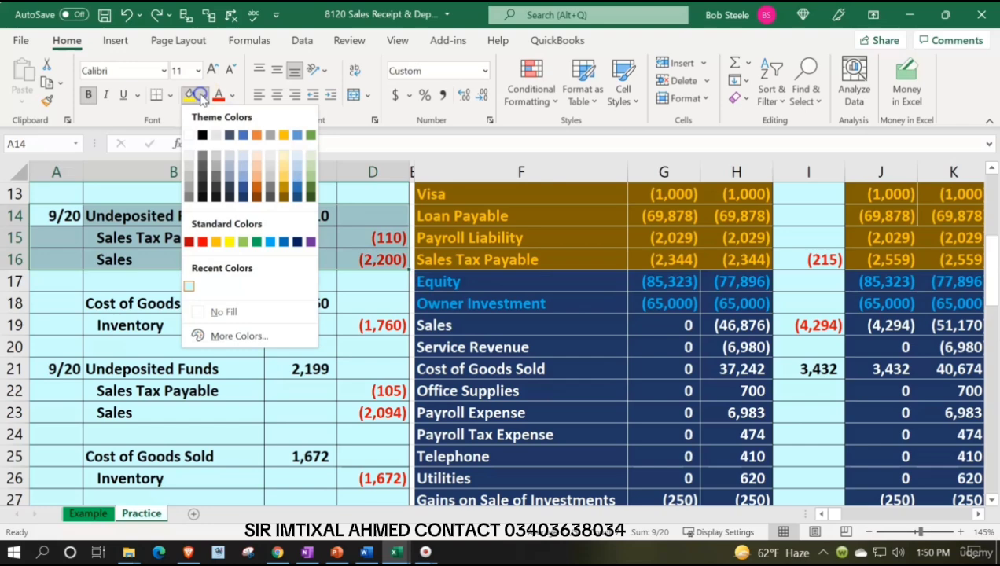
click(236, 239)
click(358, 327)
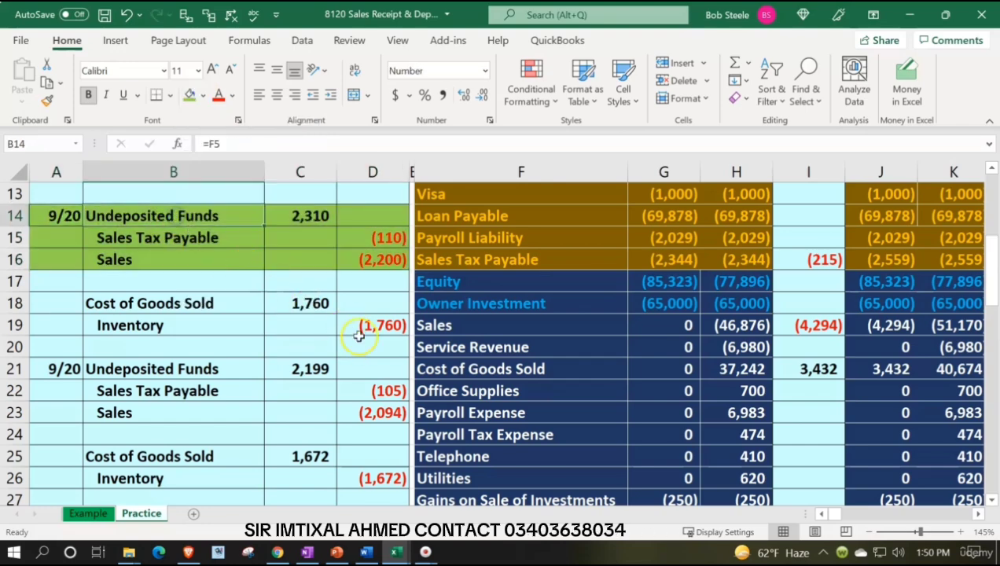
Enter the date 2/20 in Q5 as the first entry of the Undeposited Funds general ledger account
scroll(366, 342, up, 4)
click(485, 300)
key(Up)
key(Right)
key(Right)
key(Right)
key(Right)
key(Right)
key(Right)
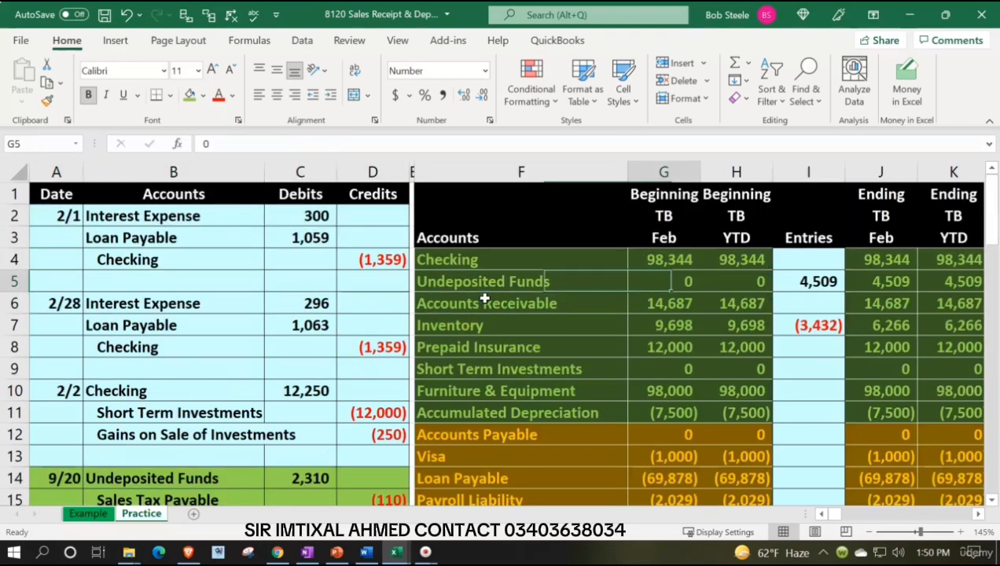
key(Right)
key(Right)
key(Right)
key(Right)
key(Right)
key(Right)
key(Right)
key(Right)
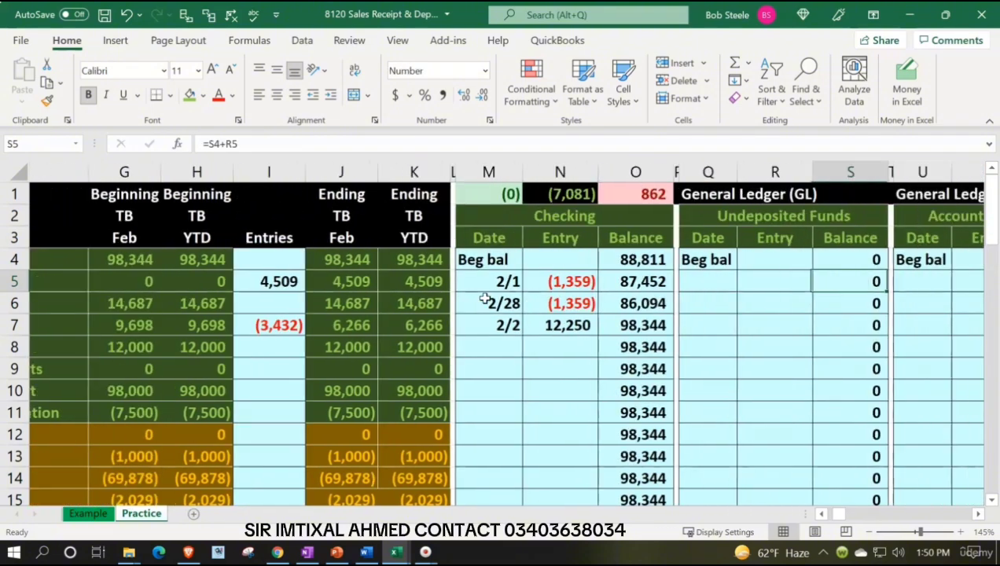
key(Left)
key(Left)
key(Left)
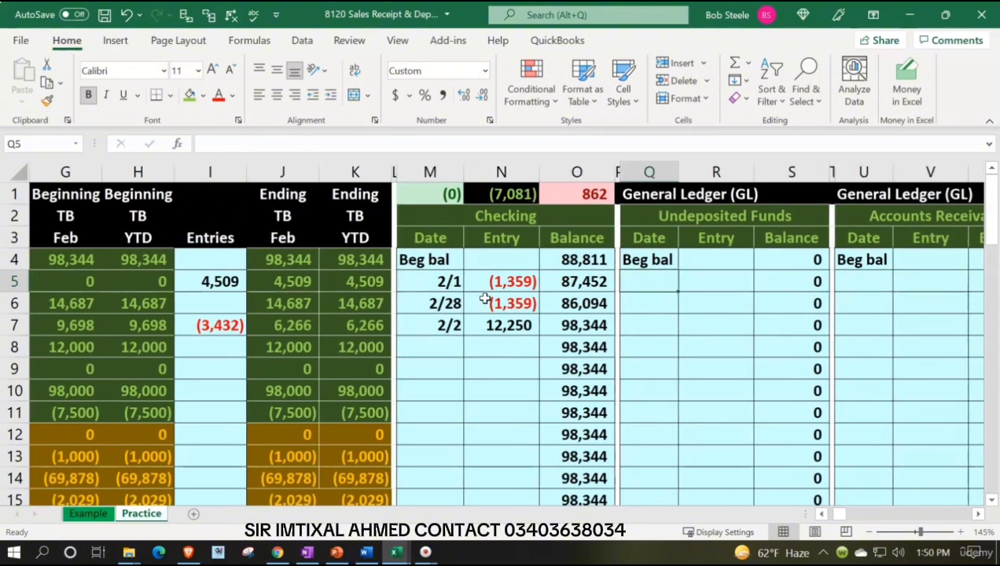
text(2/)
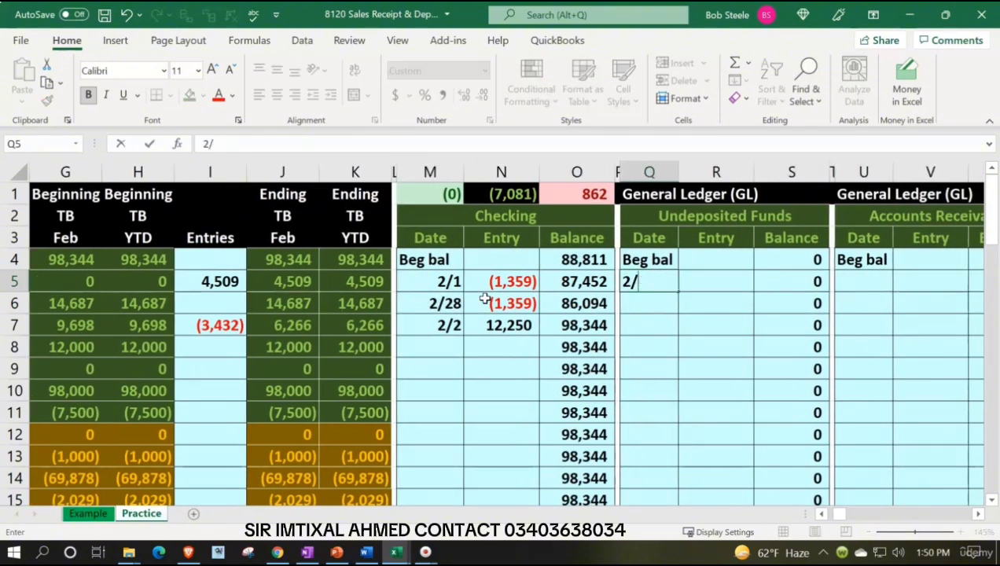
text(20)
key(Tab)
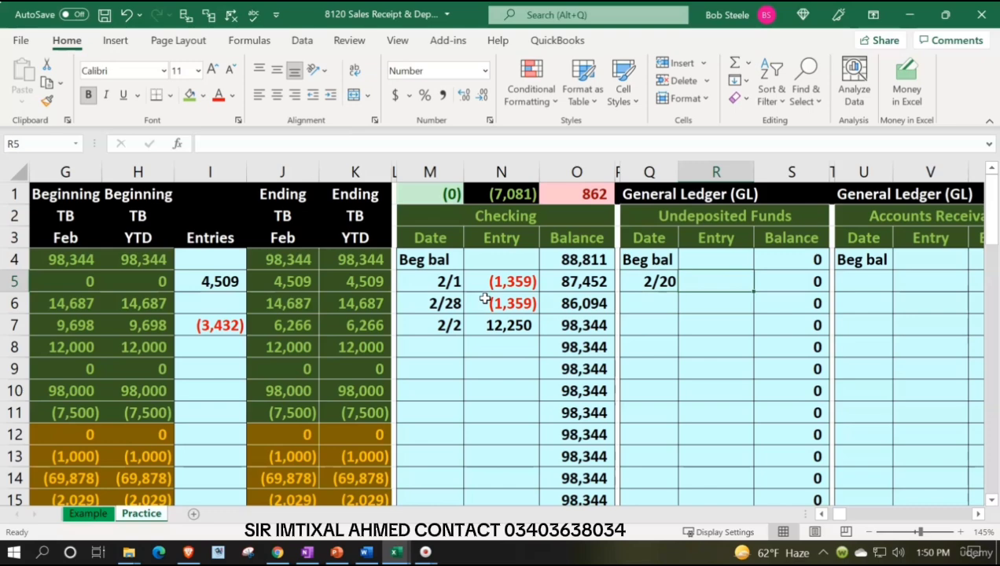
Post the first Undeposited Funds debit to ledger cell R5 with a formula referencing C14
text(=)
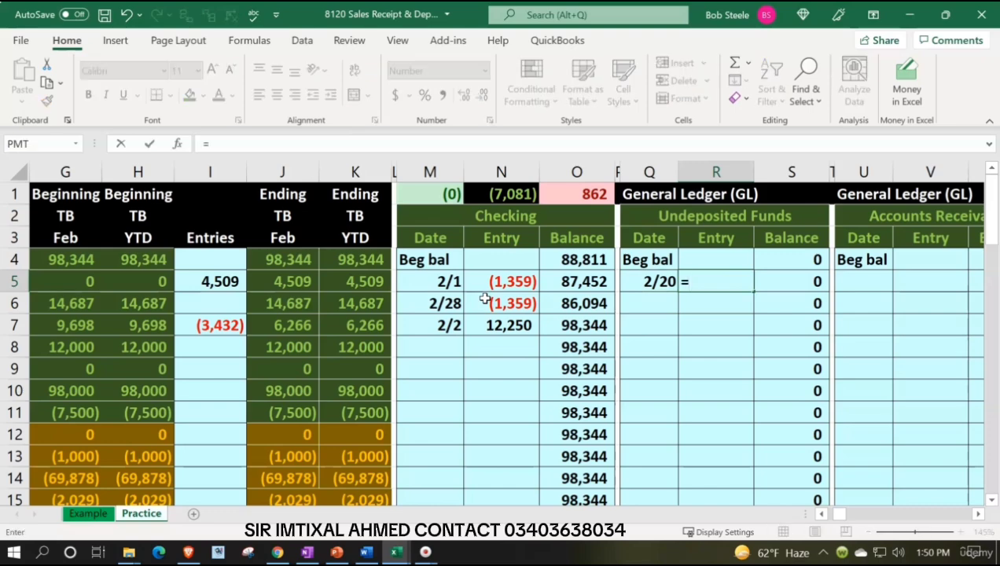
key(Left)
key(Left)
key(Left)
key(Left)
key(Left)
key(Left)
key(Left)
key(Left)
key(Left)
key(Left)
key(Left)
key(Left)
key(Left)
key(Left)
key(Left)
key(Left)
key(Left)
key(Down)
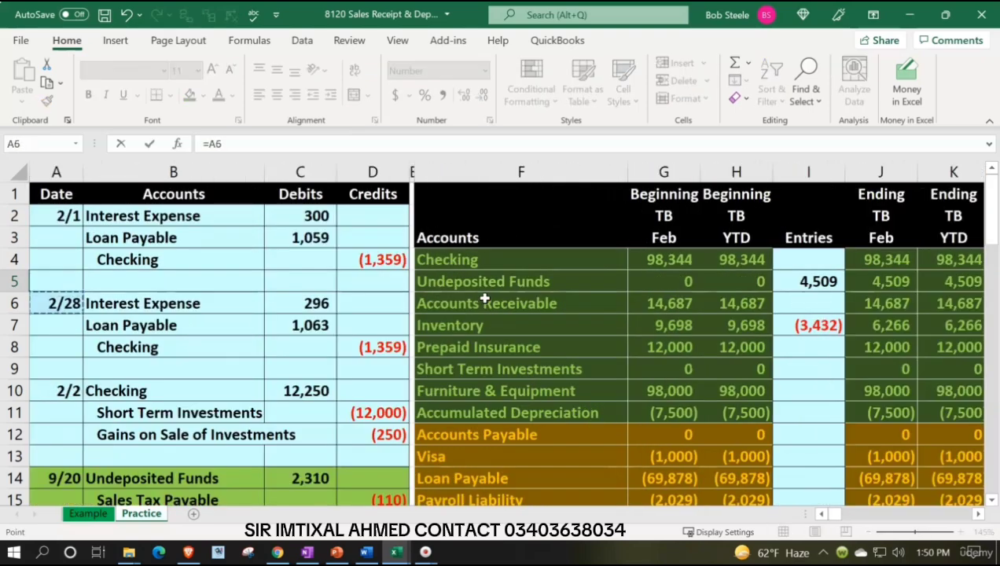
key(Down)
key(Down)
key(Down)
key(Down)
key(Down)
key(Down)
key(Down)
key(Down)
key(Down)
key(Down)
key(Up)
key(Up)
key(Right)
key(Right)
key(Right)
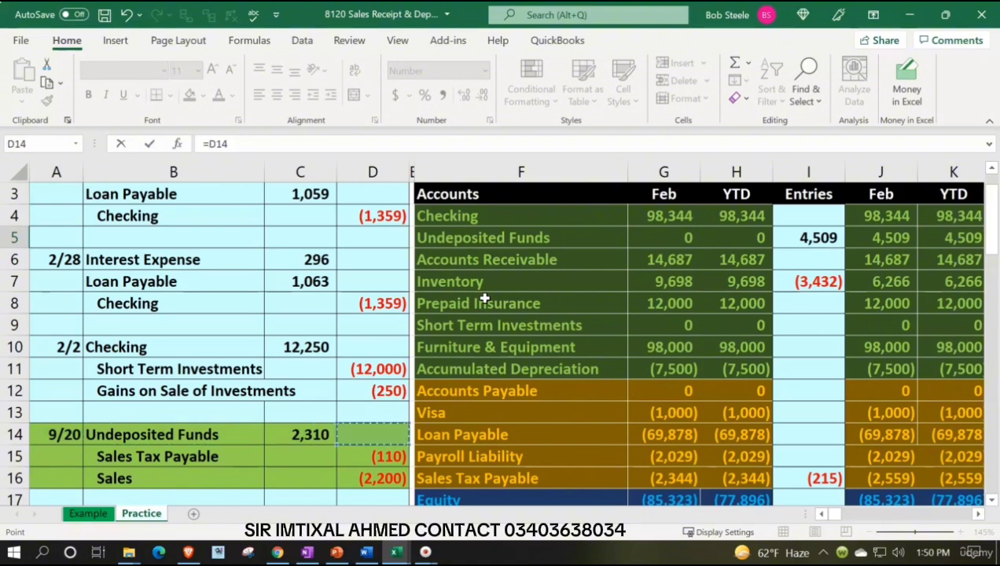
key(Return)
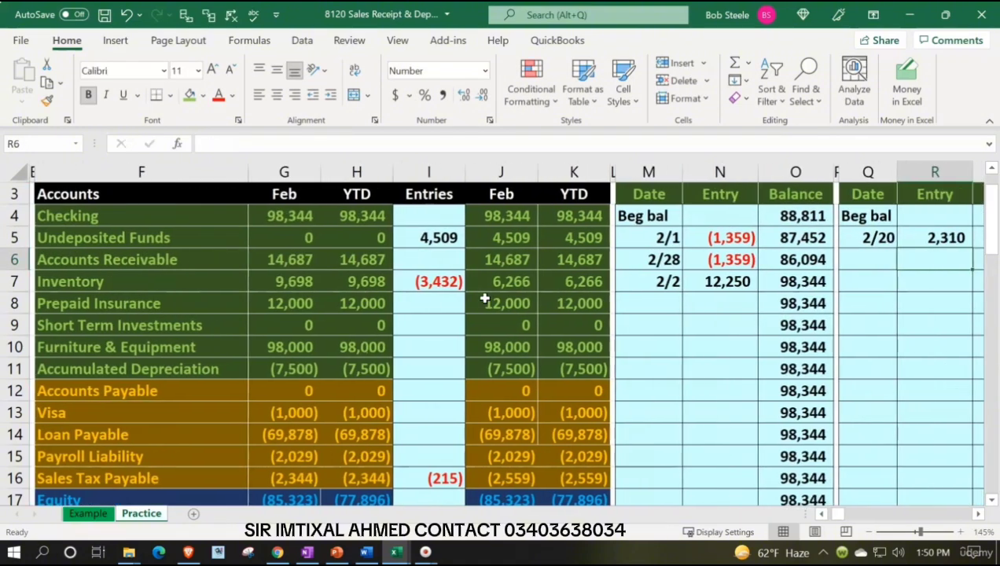
Enter the date 2/20 in Q6 for the second Undeposited Funds ledger entry
key(Left)
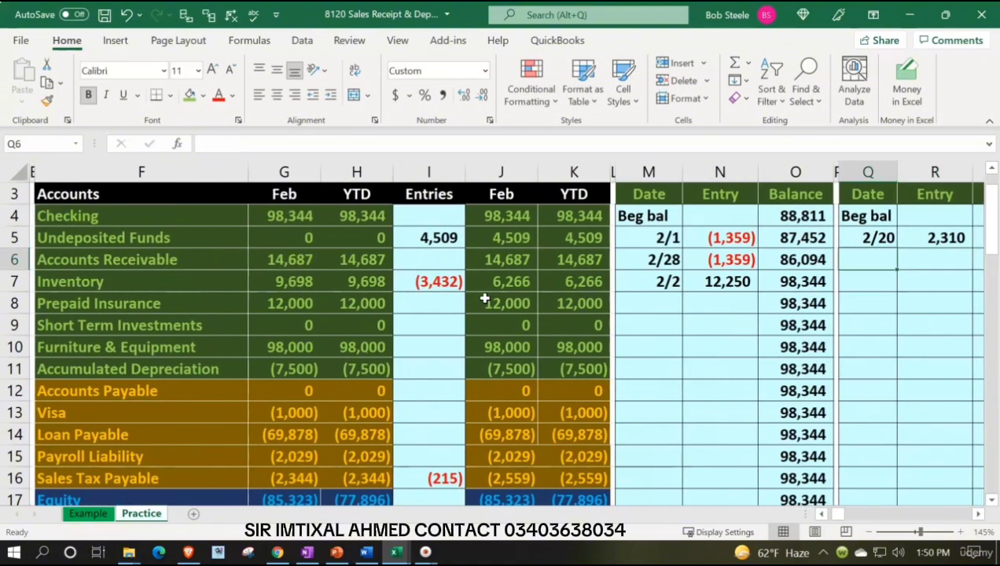
text(2/20)
key(Return)
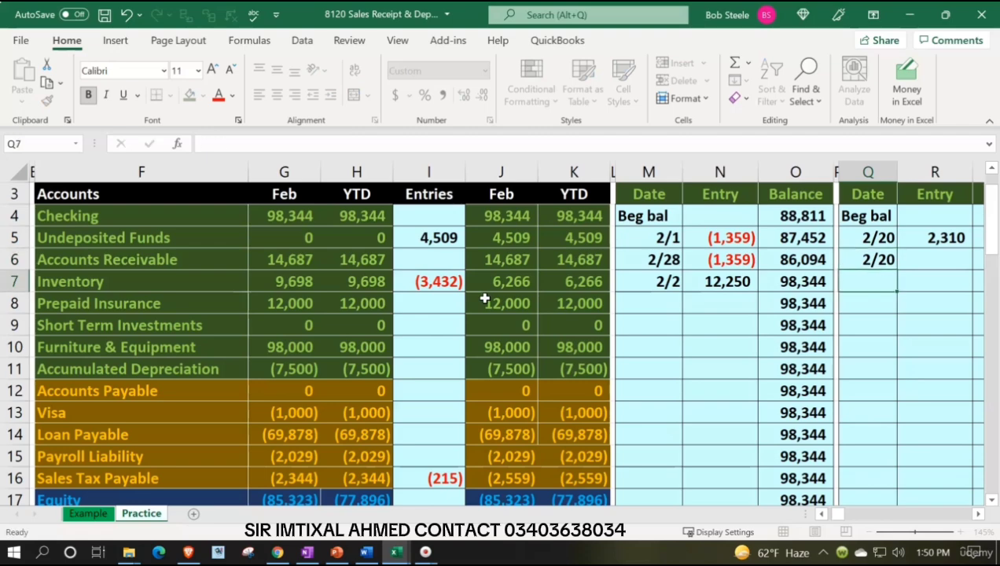
Highlight the second Undeposited Funds, Sales Tax Payable and Sales journal entry in A21:D23 with a muted green theme fill
key(Left)
key(Left)
key(Home)
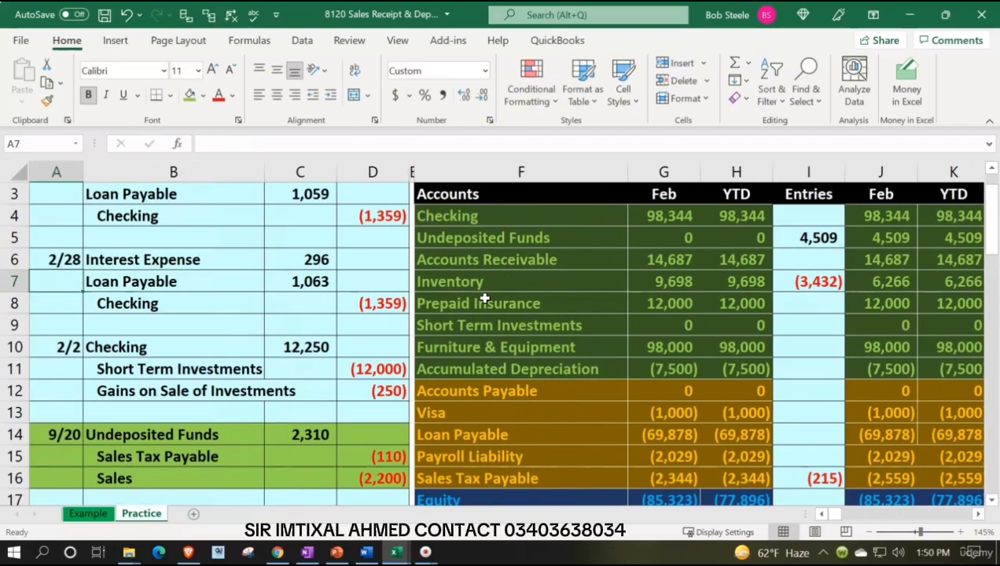
scroll(293, 331, down, 3)
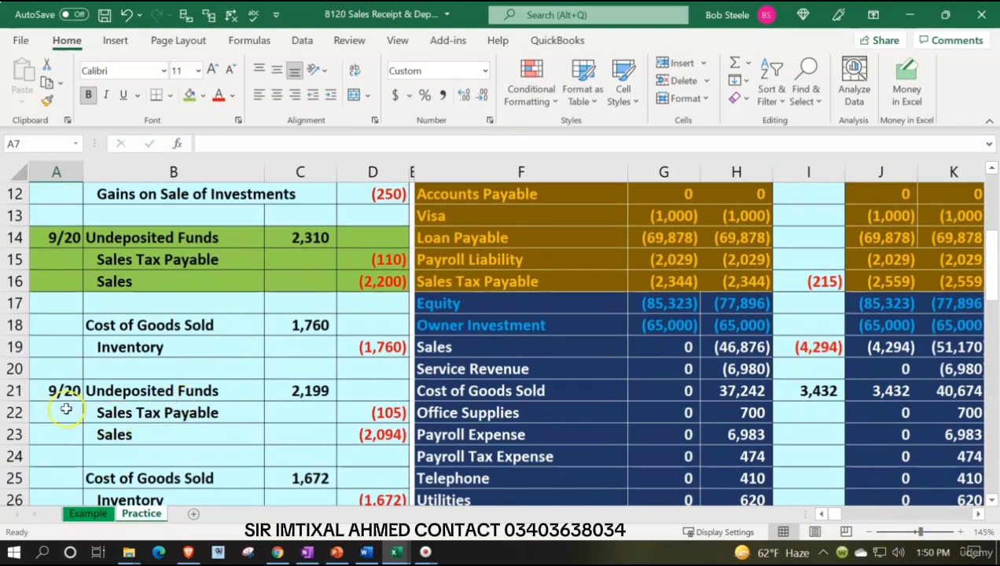
drag(64, 393, 393, 435)
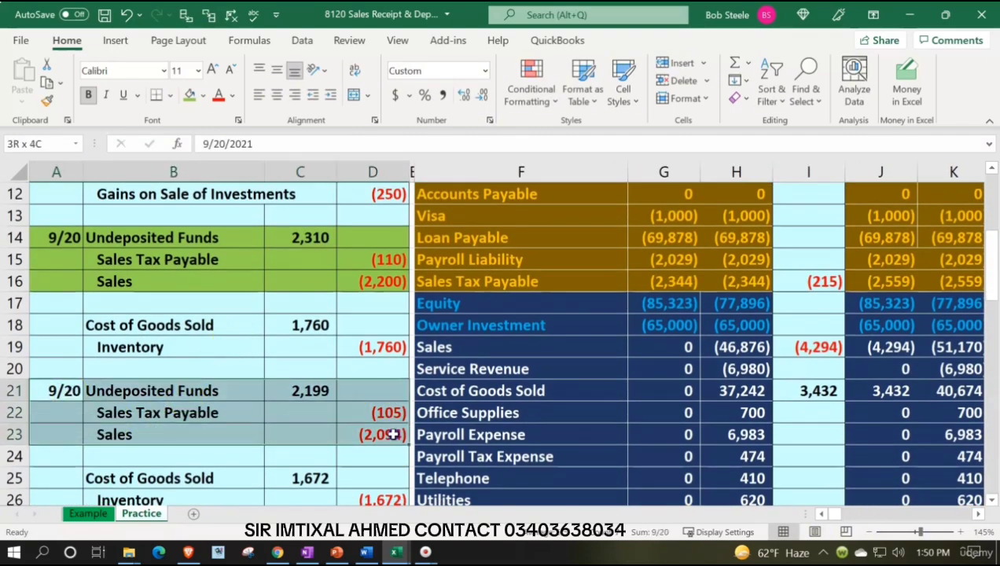
click(206, 95)
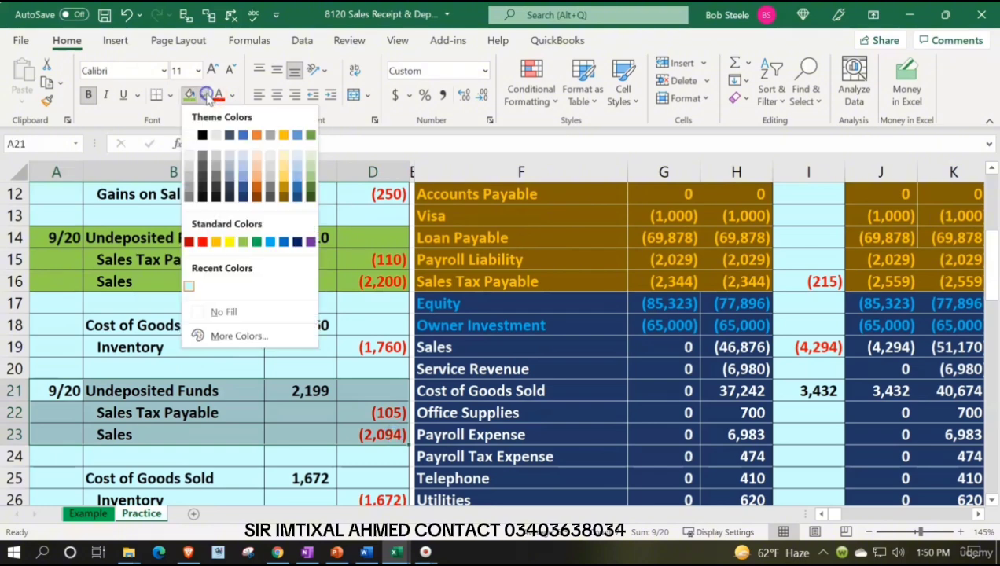
click(310, 183)
scroll(610, 351, up, 4)
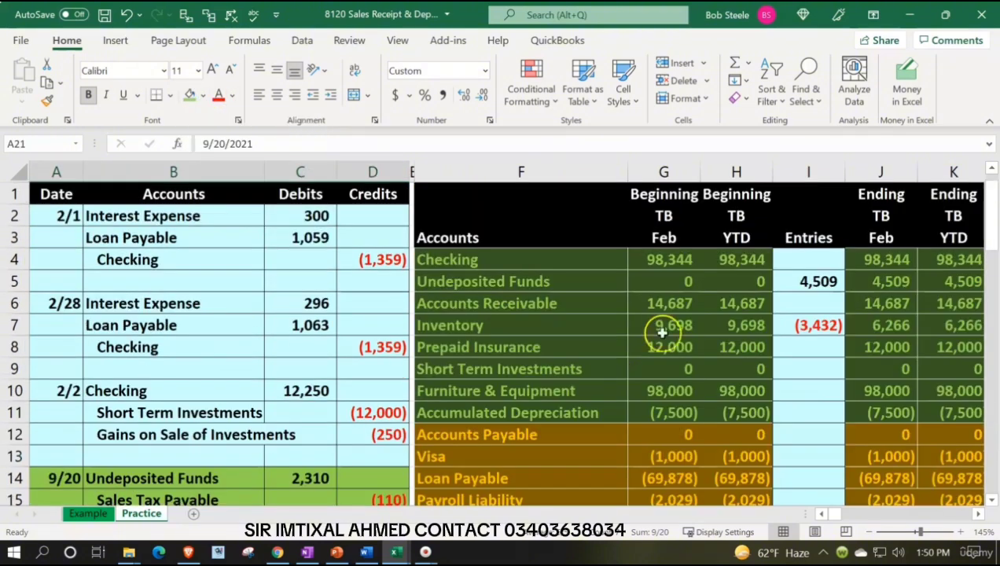
click(770, 282)
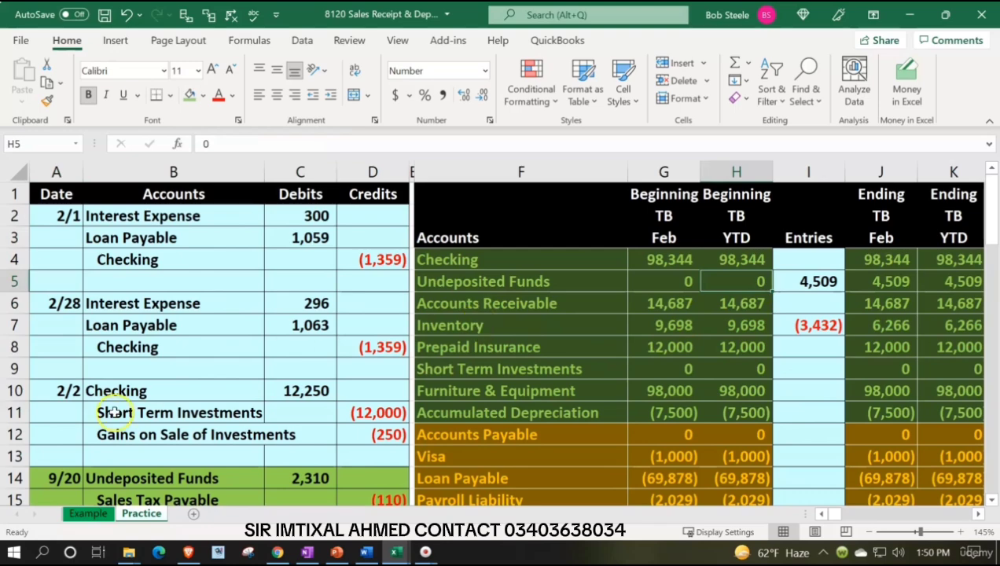
Change the dates of both sales receipt journal entries, in A14 and A21, to 2/20
scroll(114, 412, down, 3)
click(52, 281)
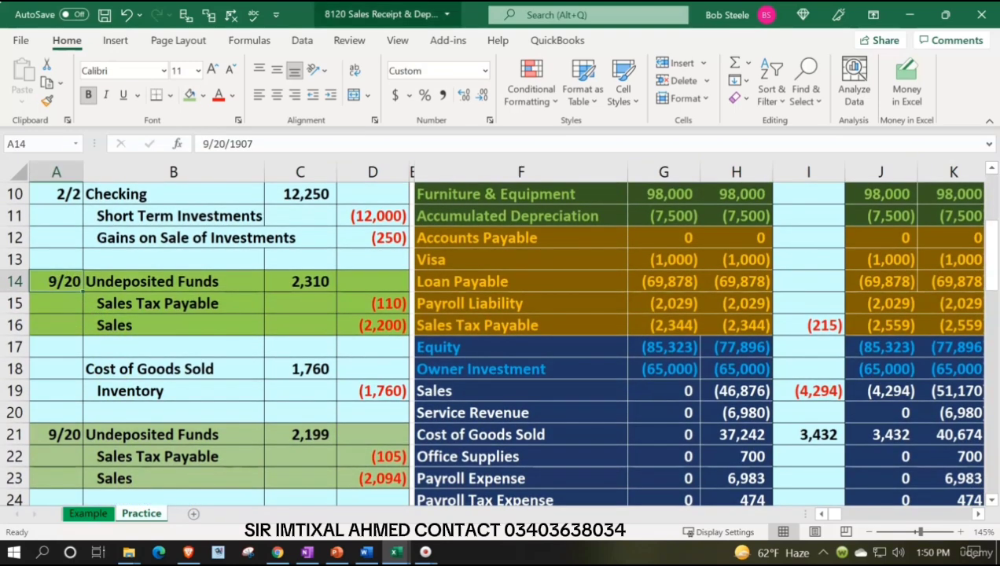
text(2/20)
key(Return)
key(Down)
key(Down)
key(Down)
key(Down)
key(Down)
key(Down)
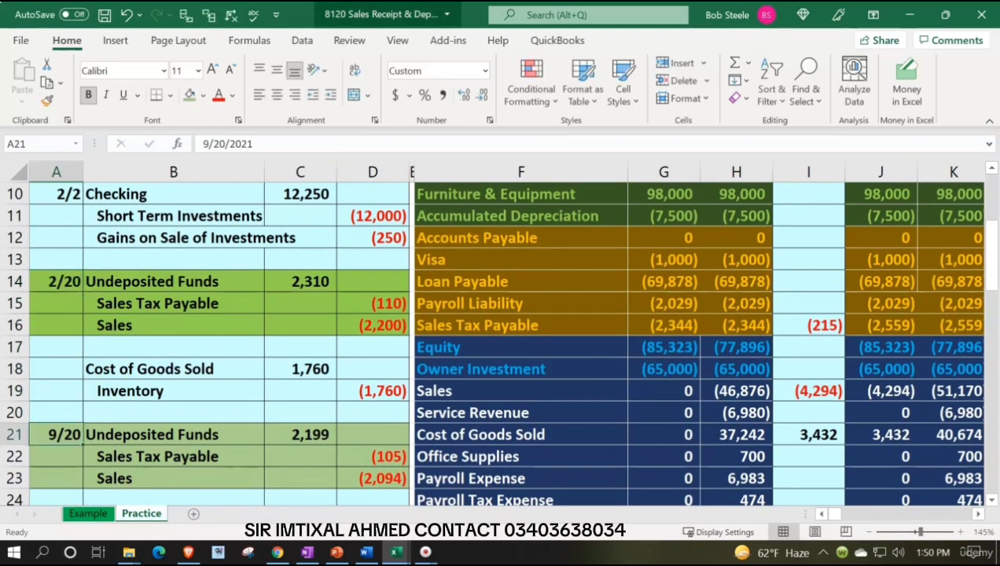
text(2/20)
key(Return)
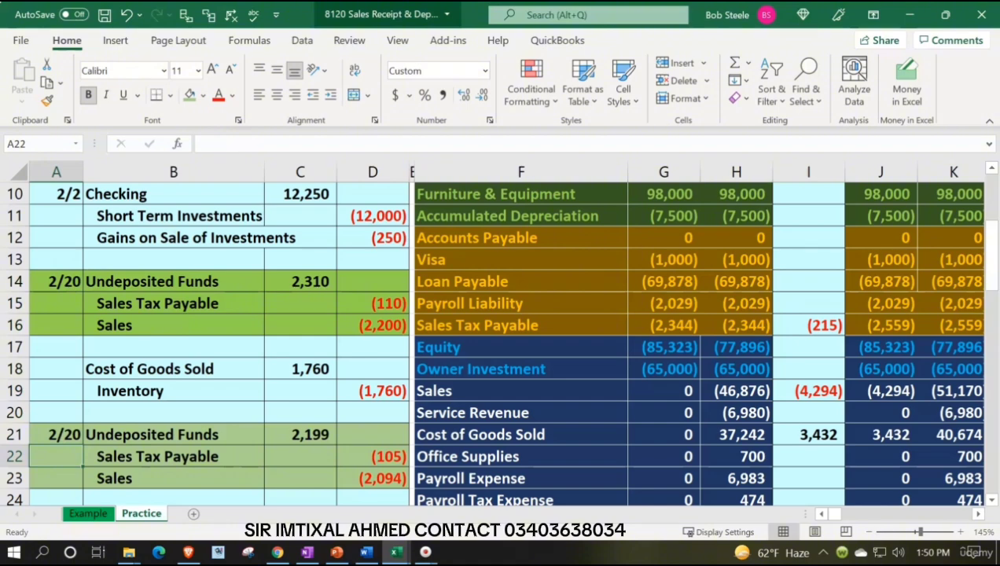
Post the second Undeposited Funds debit to ledger cell R6 with a formula referencing C21
scroll(668, 291, up, 3)
click(694, 261)
key(Right)
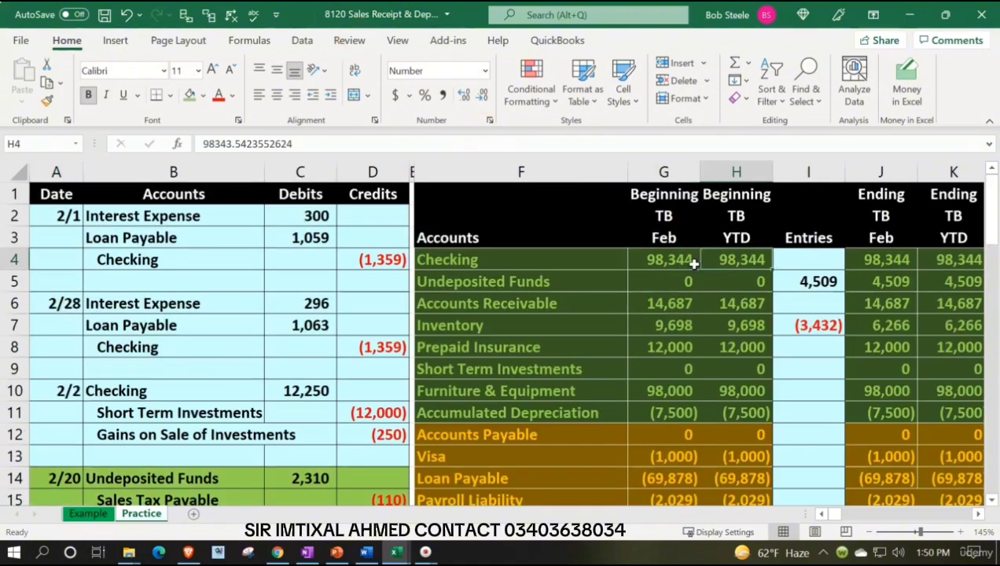
key(Right)
key(Right)
key(Right)
key(Right)
key(Right)
key(Right)
key(Right)
key(Right)
key(Right)
key(Right)
key(Right)
key(Down)
key(Down)
key(Down)
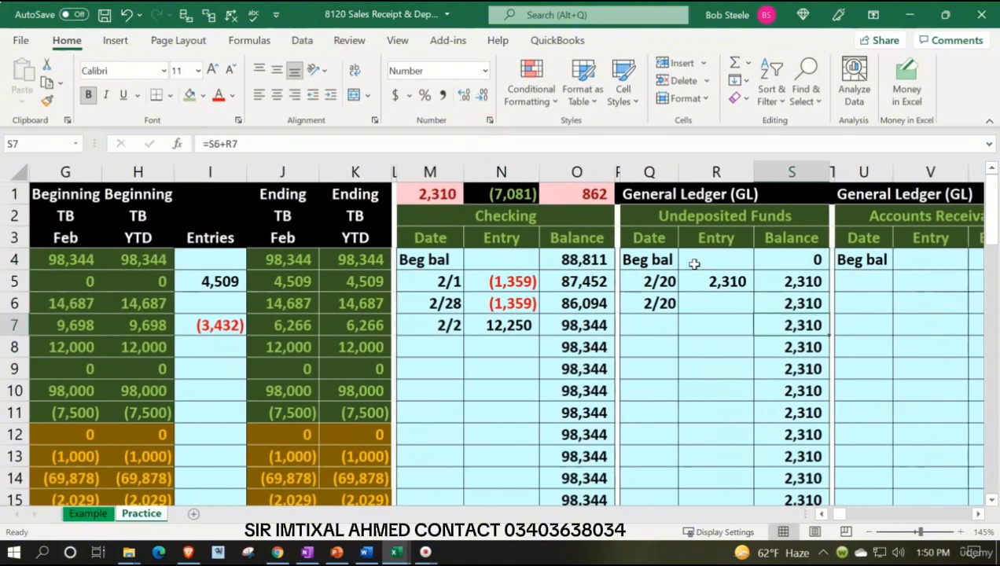
key(Left)
key(Left)
key(Left)
key(Left)
key(Right)
key(Right)
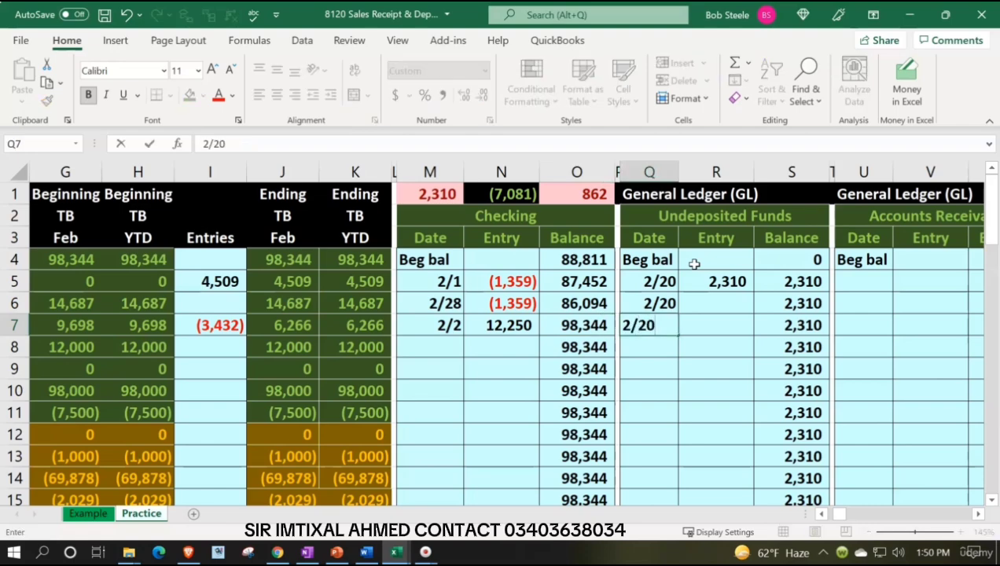
key(Up)
key(Right)
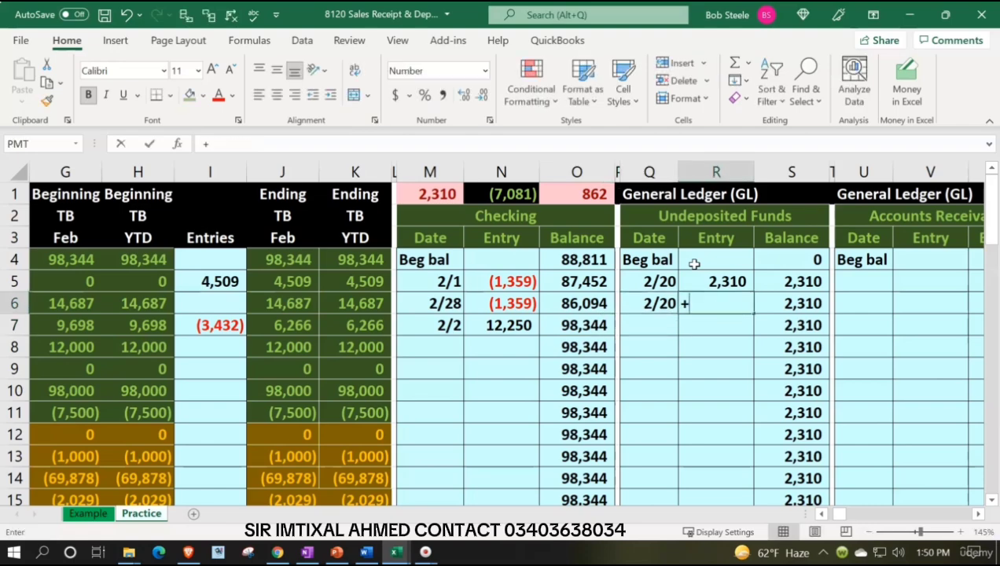
key(Left)
key(Left)
key(Left)
key(Left)
key(Left)
key(Left)
key(Left)
key(Left)
key(Left)
key(Left)
key(Left)
key(Left)
key(Left)
key(Left)
key(Left)
key(Left)
key(Down)
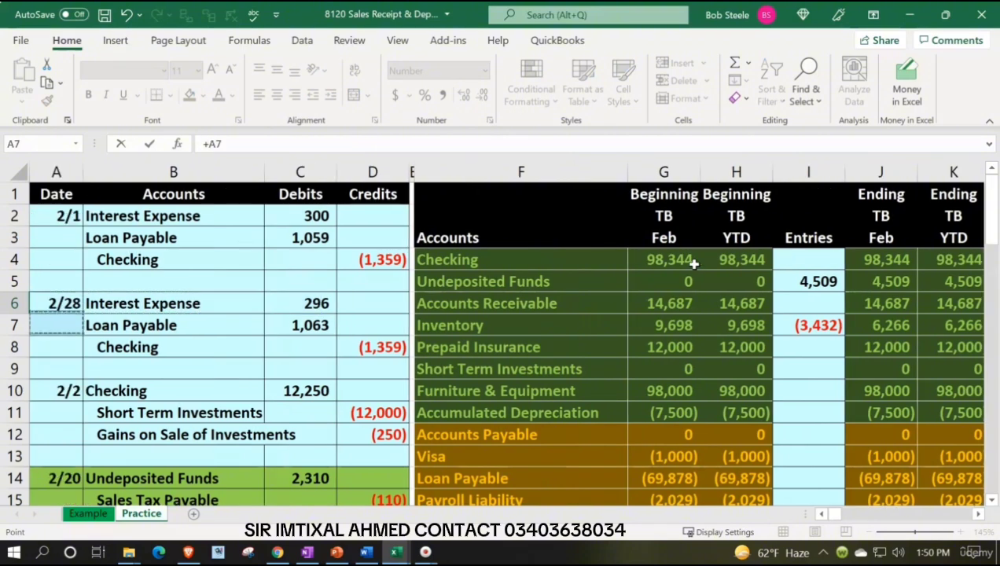
key(Down)
key(Down)
key(Down)
key(Down)
key(Down)
key(Down)
key(Down)
key(Down)
key(Down)
key(Down)
key(Down)
key(Down)
key(Down)
key(Down)
key(Down)
key(Right)
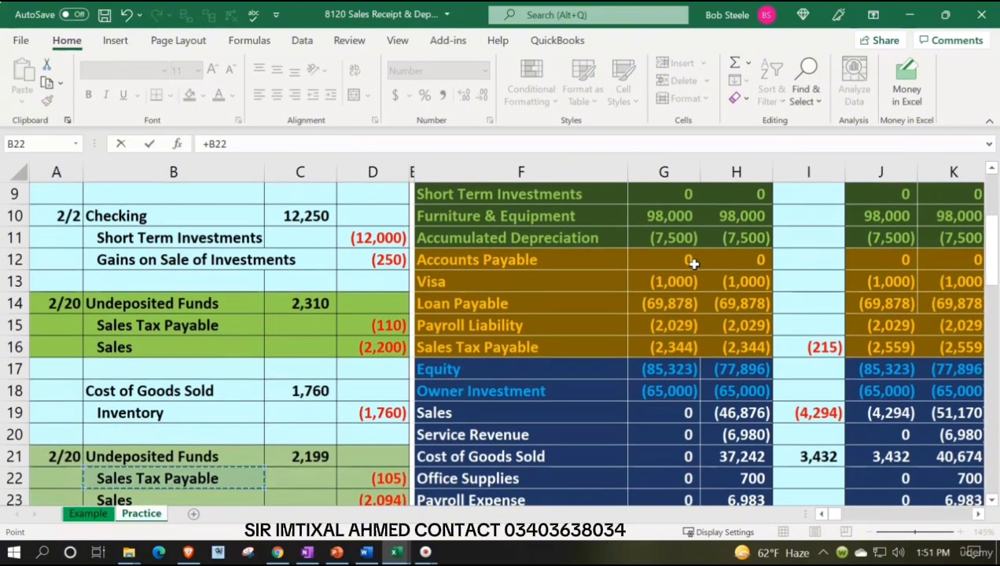
key(Up)
key(Right)
key(Return)
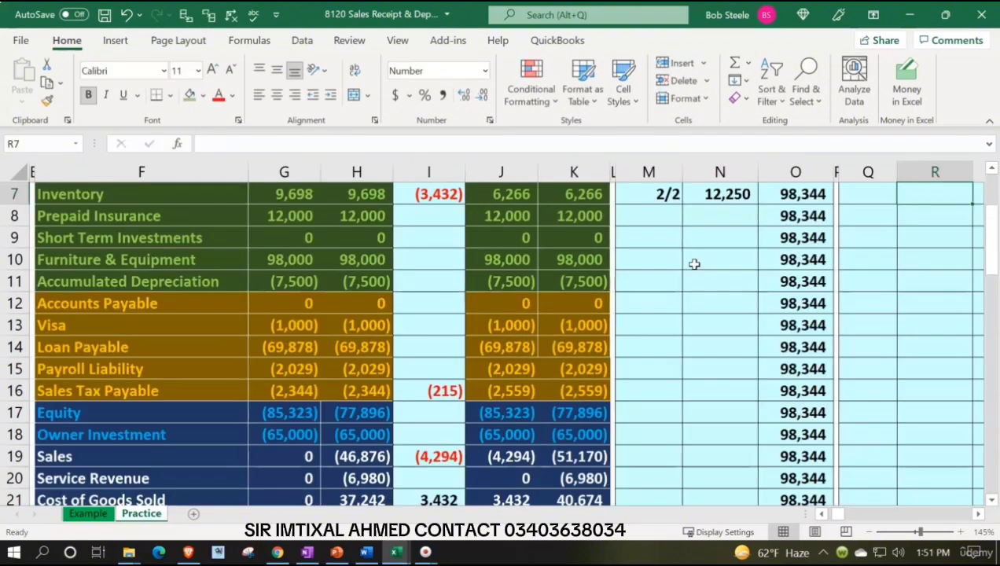
Review the two posted entries and the running balance in the Undeposited Funds general ledger account
key(Up)
key(Right)
key(Right)
key(Up)
key(Up)
key(Up)
key(Up)
key(Down)
key(Down)
key(Down)
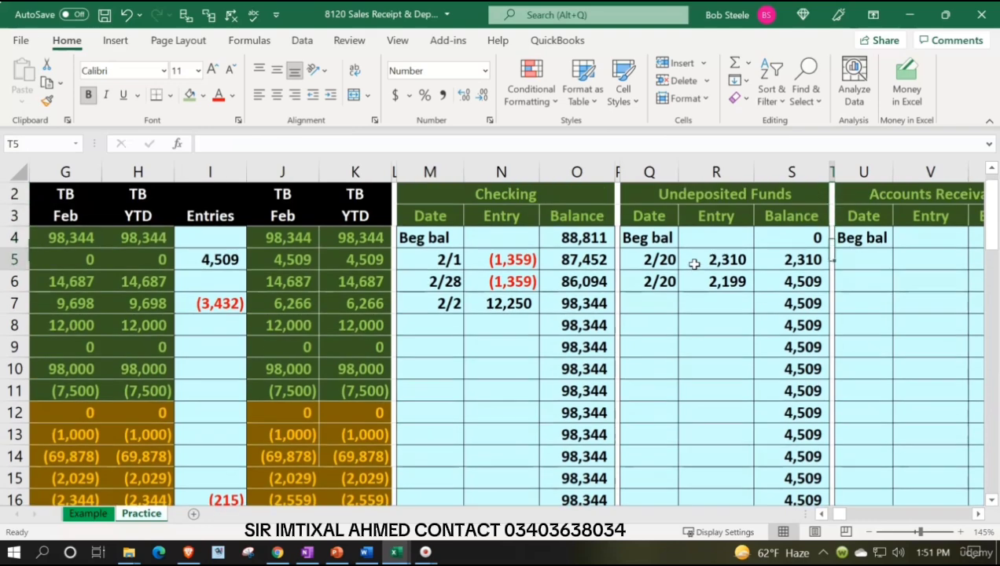
Compare the Undeposited Funds ledger balance with its Feb and YTD ending balances in trial balance cells J5 and K5
key(Down)
key(Left)
key(Left)
key(Left)
key(Left)
key(Left)
key(Left)
key(Left)
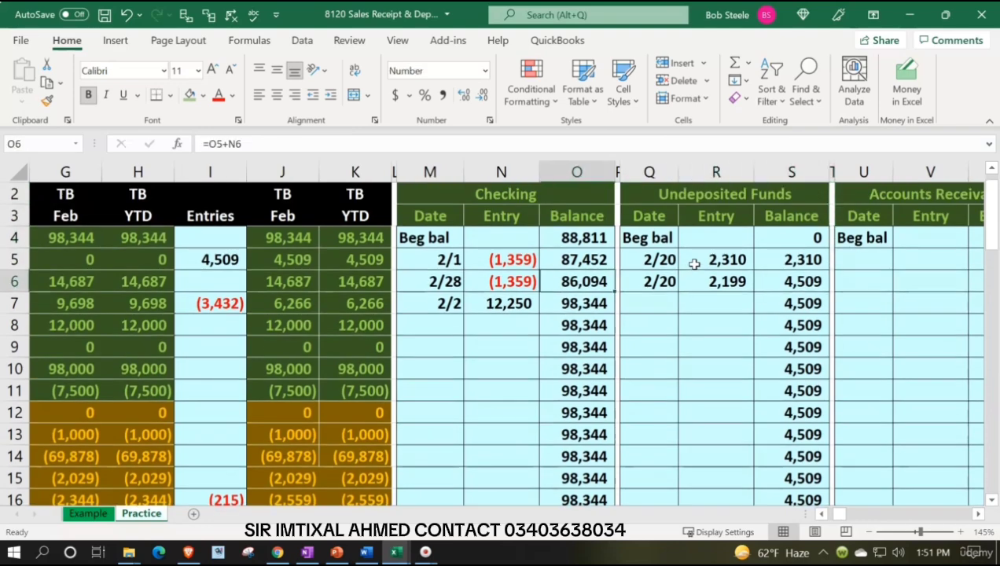
key(Left)
key(Left)
key(Left)
key(Left)
key(Left)
key(Left)
key(Left)
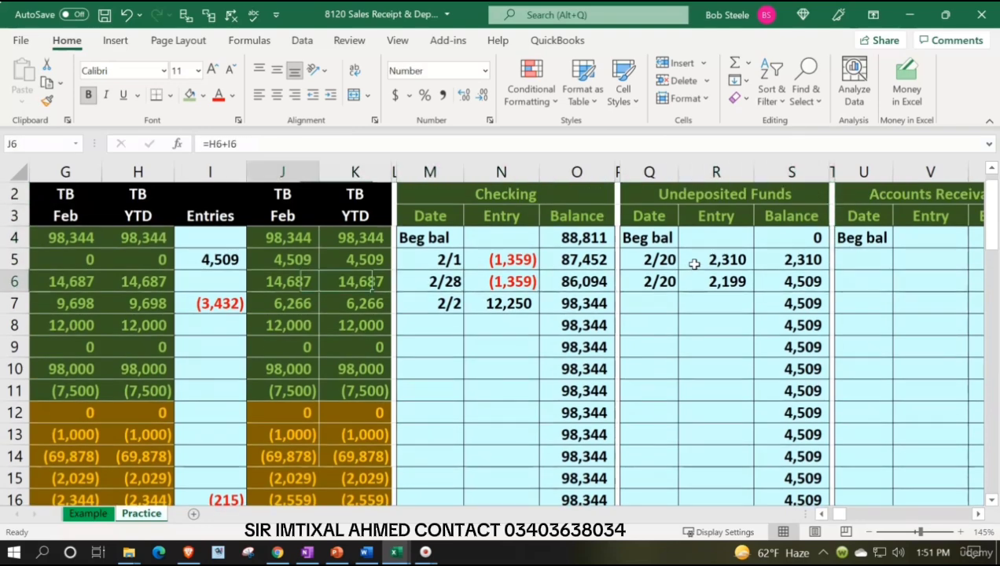
key(Right)
key(Right)
key(Right)
key(Right)
key(Up)
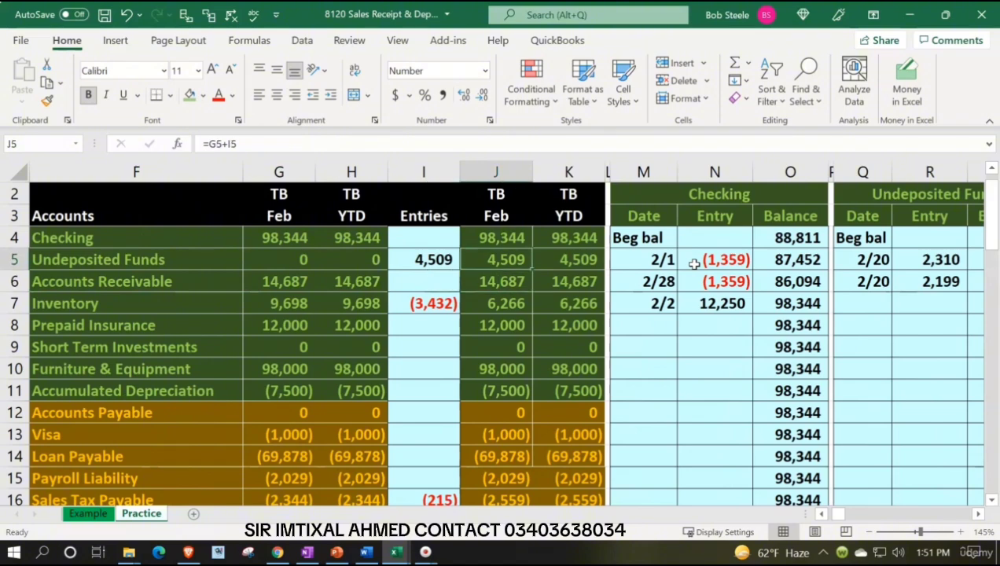
key(Right)
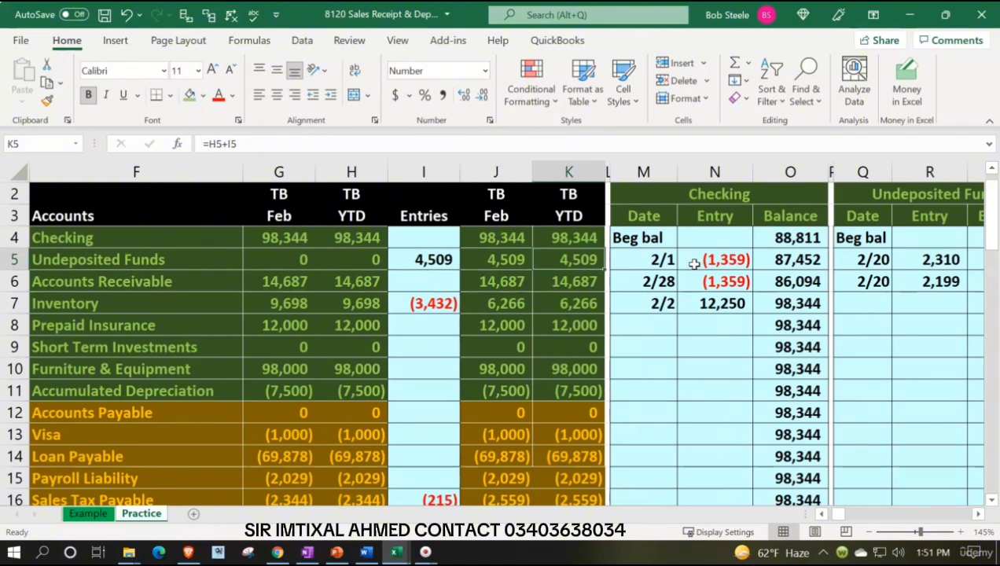
Review the first sales receipt journal entry's Sales Tax Payable line in row 15 and the matching trial balance accounts
key(Left)
key(Left)
key(Left)
key(Left)
key(Left)
key(Left)
key(Left)
key(Left)
key(Left)
key(Left)
key(Down)
key(Down)
key(Down)
key(Down)
key(Down)
key(Down)
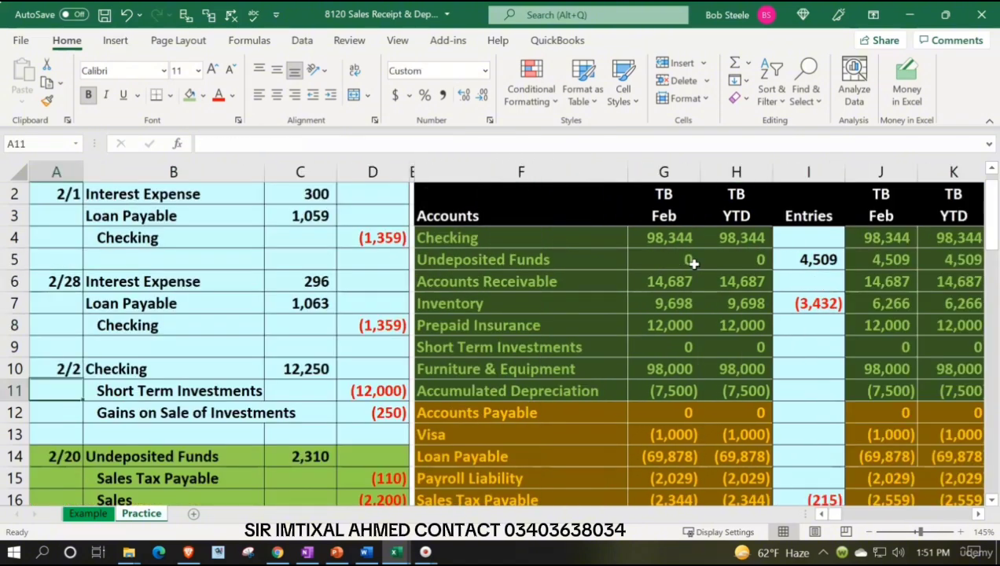
key(Down)
key(Down)
key(Down)
key(Down)
key(Right)
key(Right)
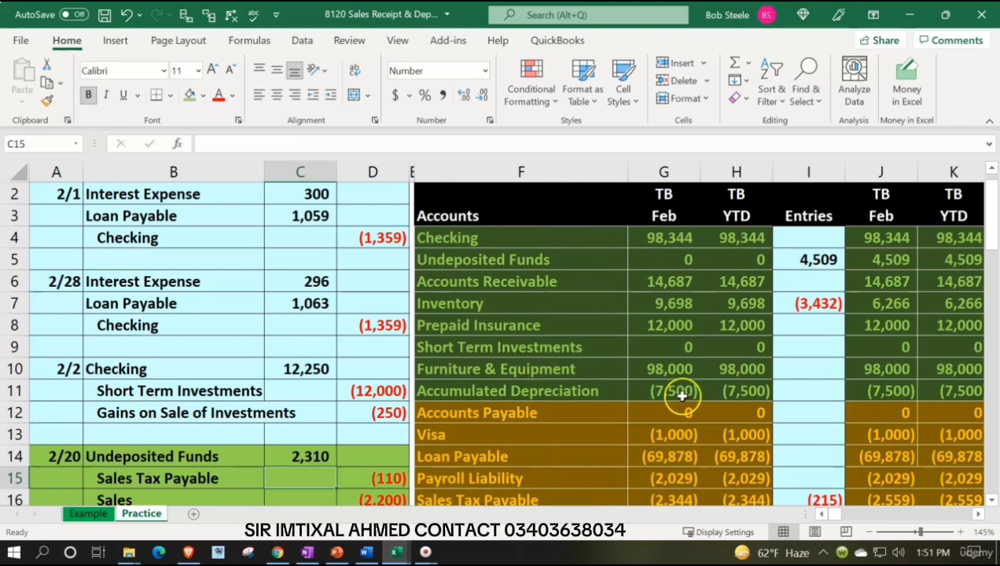
scroll(681, 397, down, 3)
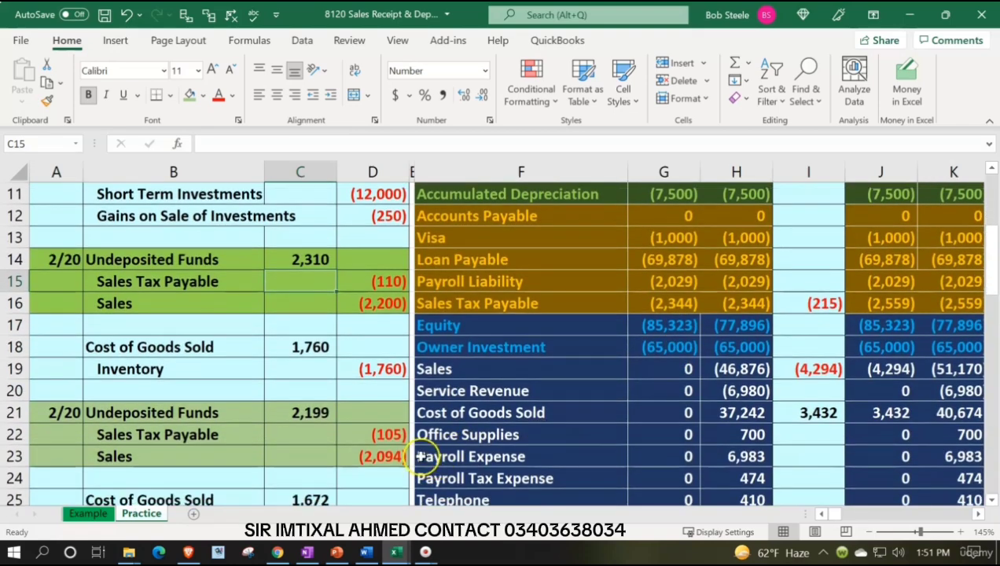
scroll(422, 455, up, 3)
scroll(591, 357, up, 1)
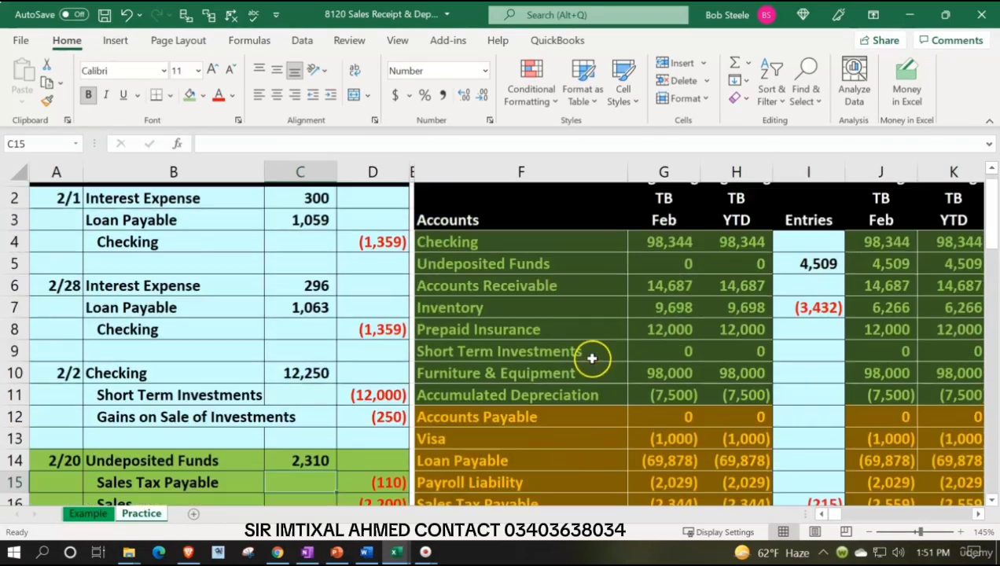
Enter the date 2/20 in cells AO17 and AO18 of the Sales Tax Payable general ledger account
click(592, 360)
key(Right)
key(Right)
key(Right)
key(Right)
key(Right)
key(Right)
key(Right)
key(Right)
key(Right)
key(Right)
key(Right)
key(Right)
key(Right)
key(Right)
key(Right)
key(Right)
key(Right)
key(Right)
key(Right)
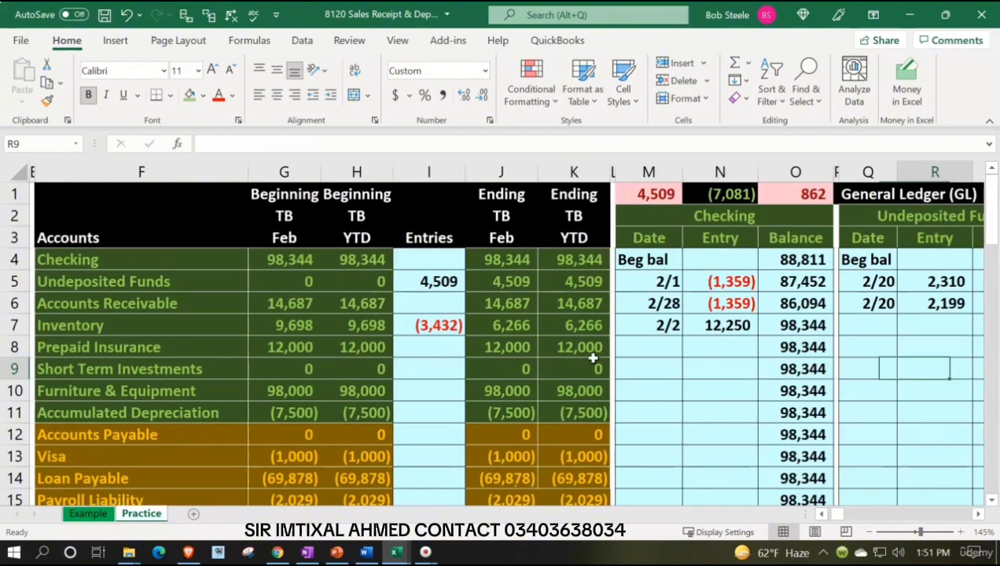
key(Right)
key(Right)
key(Right)
key(Right)
key(Right)
key(Right)
key(Right)
key(Right)
key(Right)
key(Right)
key(Right)
key(Right)
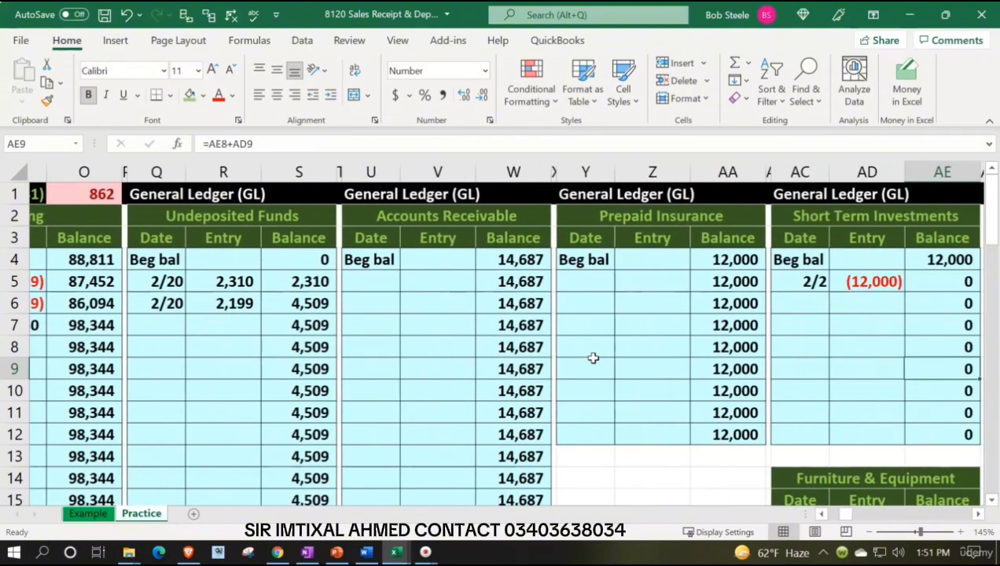
key(Right)
key(Right)
key(Right)
key(Right)
key(Right)
key(Right)
key(Right)
key(Right)
key(Right)
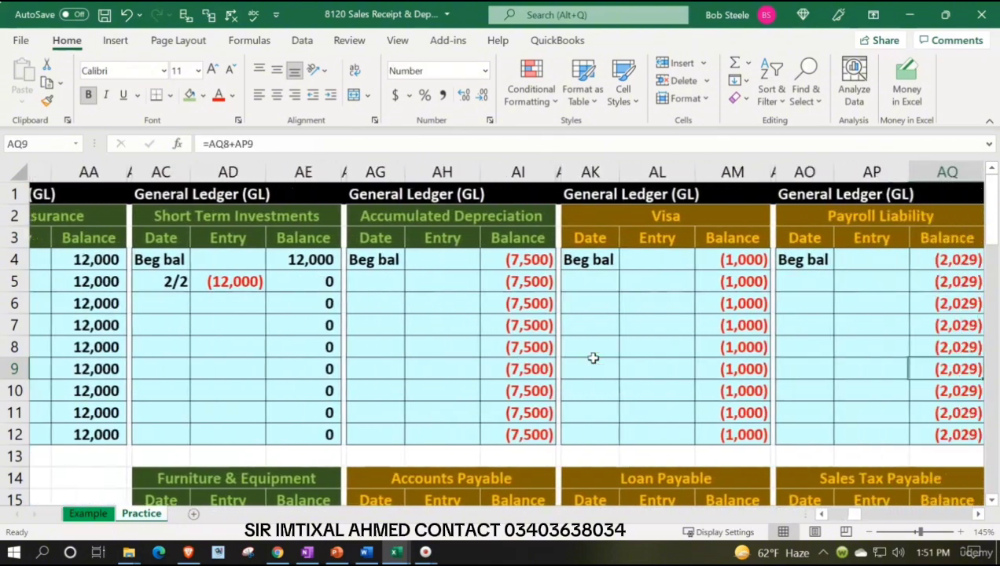
key(Down)
key(Down)
key(Down)
key(Down)
key(Down)
key(Down)
key(Down)
key(Down)
key(Down)
key(Down)
key(Down)
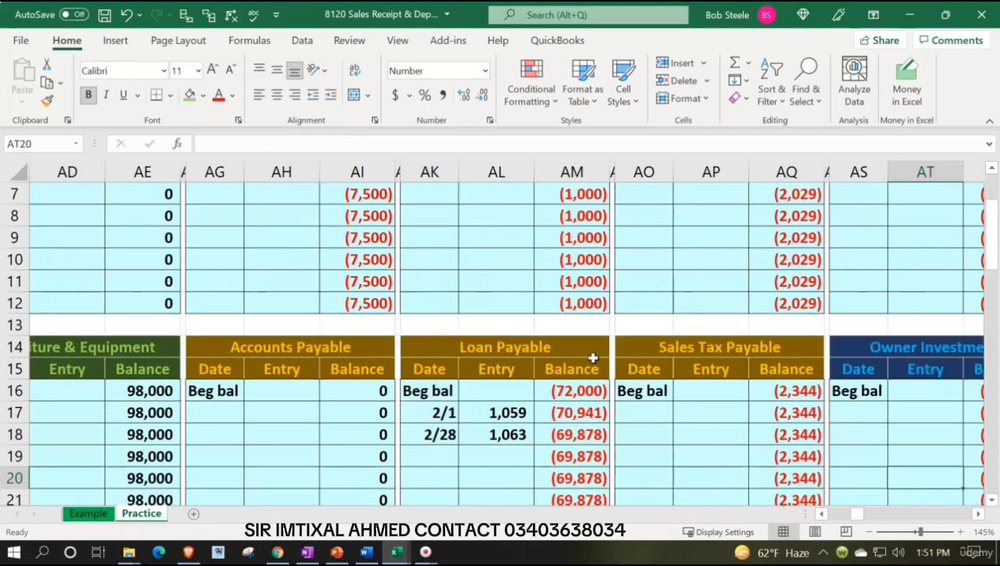
key(Left)
key(Left)
key(Left)
key(Left)
key(Left)
key(Up)
key(Up)
key(Up)
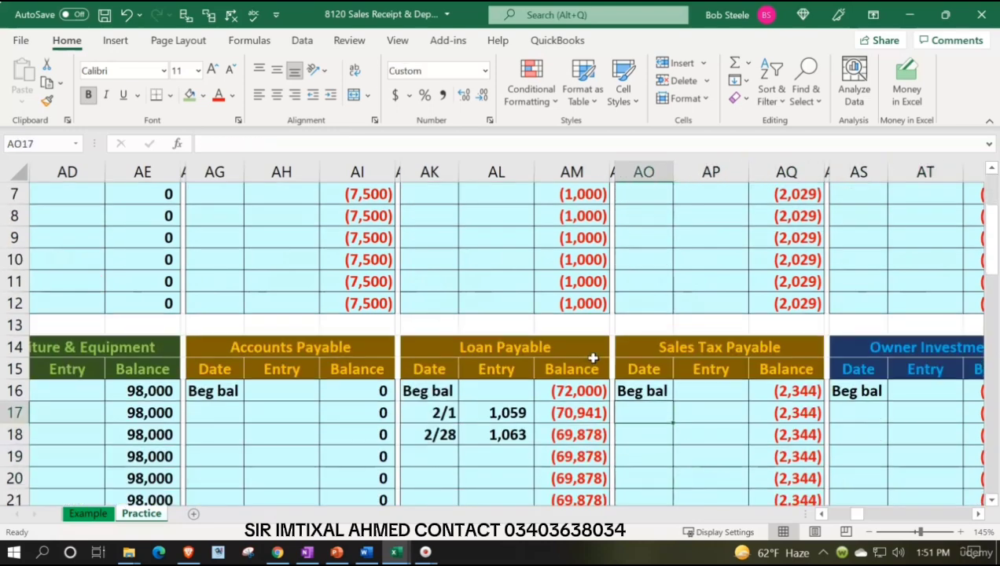
text(2/20)
key(Return)
text(2/)
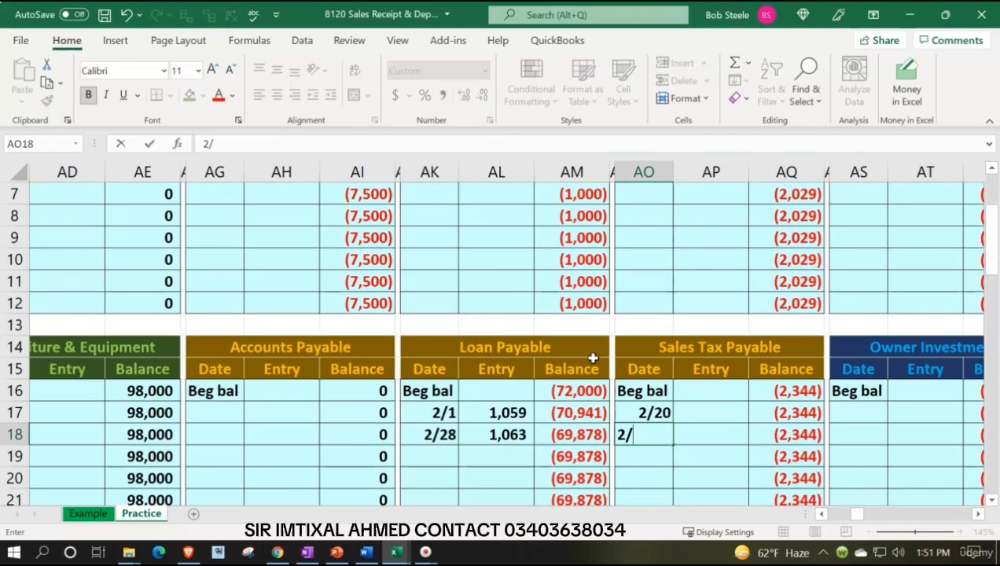
key(Return)
Post the first sales receipt's Sales Tax Payable credit to ledger cell AP17 with a formula referencing D15
key(Right)
key(Up)
key(Up)
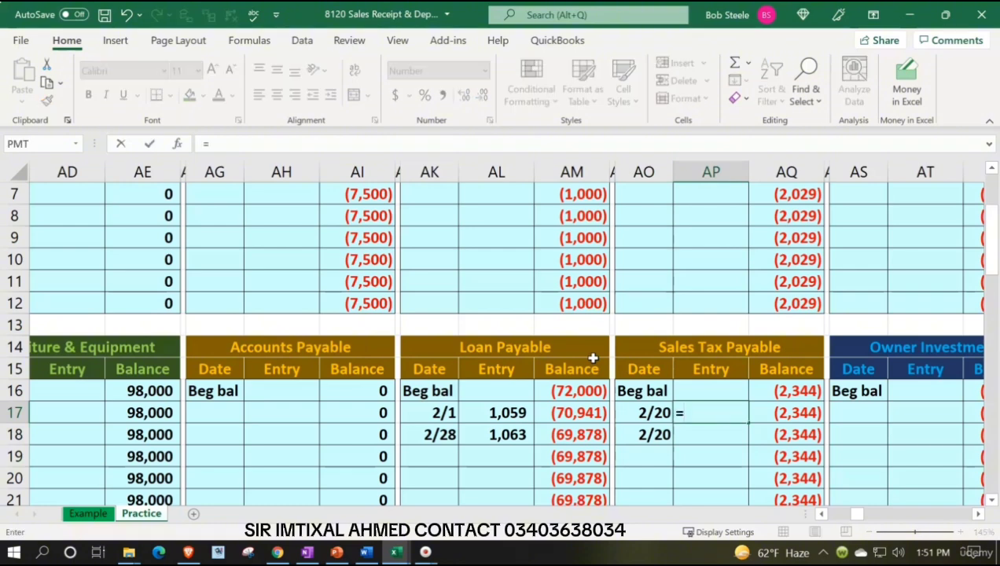
key(Left)
key(Left)
key(Left)
key(Left)
key(Left)
key(Left)
key(Left)
key(Left)
key(Left)
key(Left)
key(Left)
key(Left)
key(Left)
key(Left)
key(Left)
key(Left)
key(Left)
key(Left)
key(Left)
key(Left)
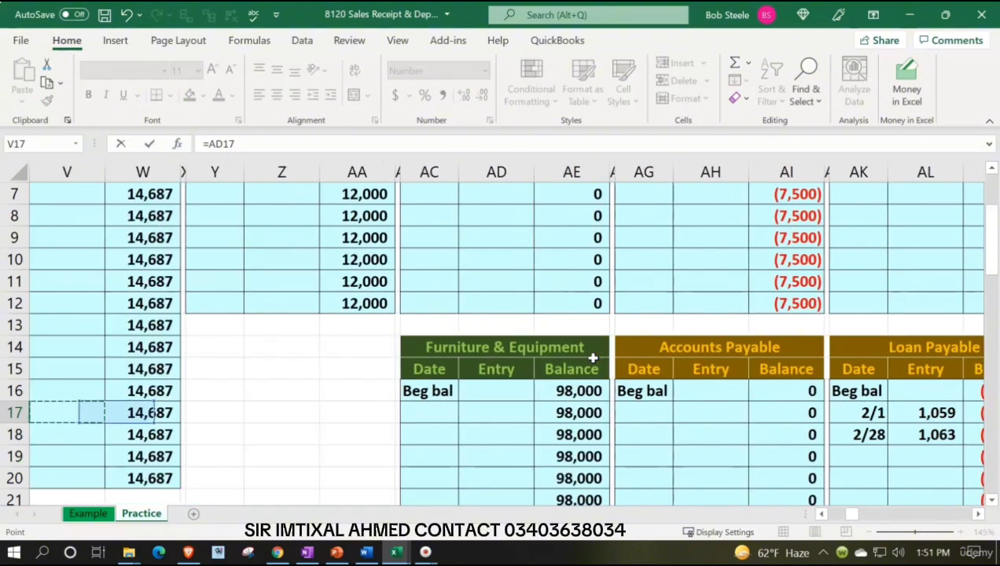
key(Left)
key(Left)
key(Left)
key(Left)
key(Left)
key(Right)
key(Right)
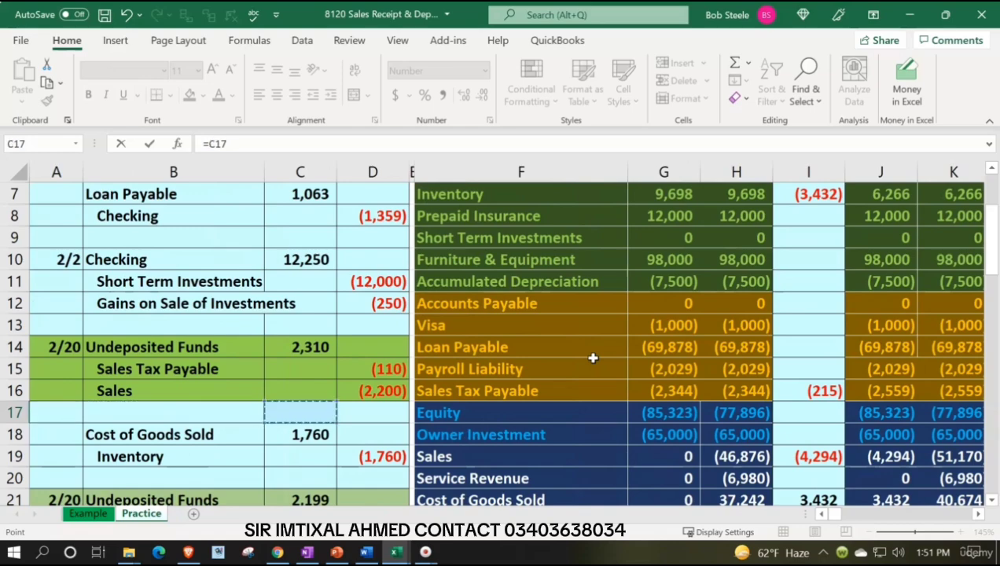
key(Right)
key(Up)
key(Up)
key(Return)
Post the second sales receipt's Sales Tax Payable credit to ledger cell AP18 with a formula referencing D22
key(Right)
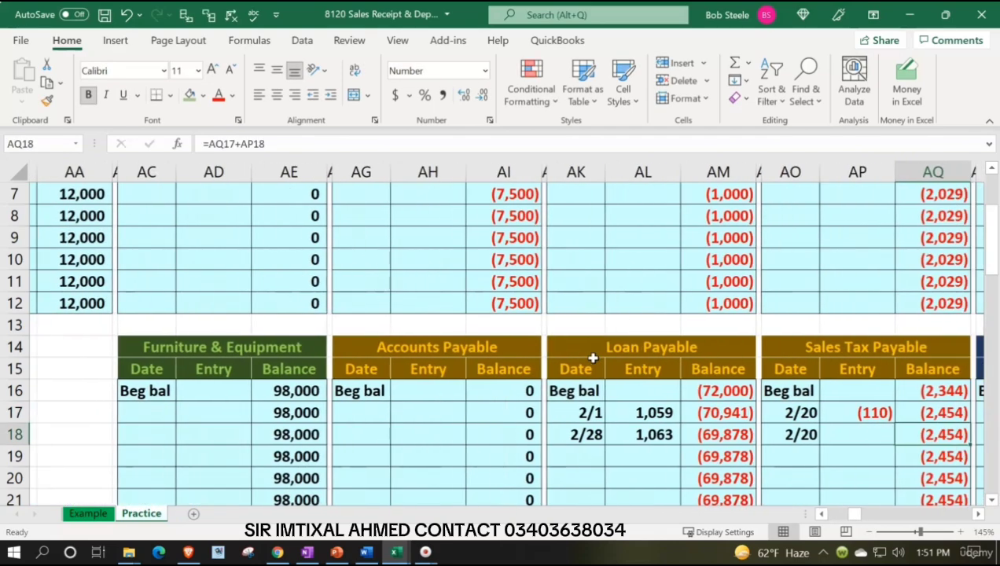
key(Left)
text(=)
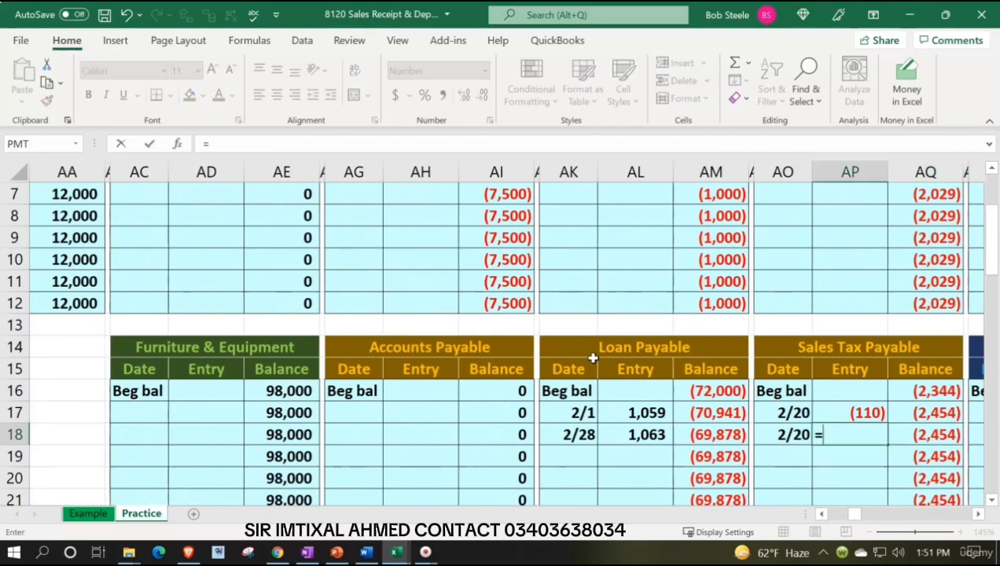
key(Left)
key(Left)
key(Left)
key(Left)
key(Left)
key(Left)
key(Left)
key(Left)
key(Left)
key(Left)
key(Left)
key(Left)
key(Left)
key(Left)
key(Left)
key(Left)
key(Left)
key(Left)
key(Left)
key(Left)
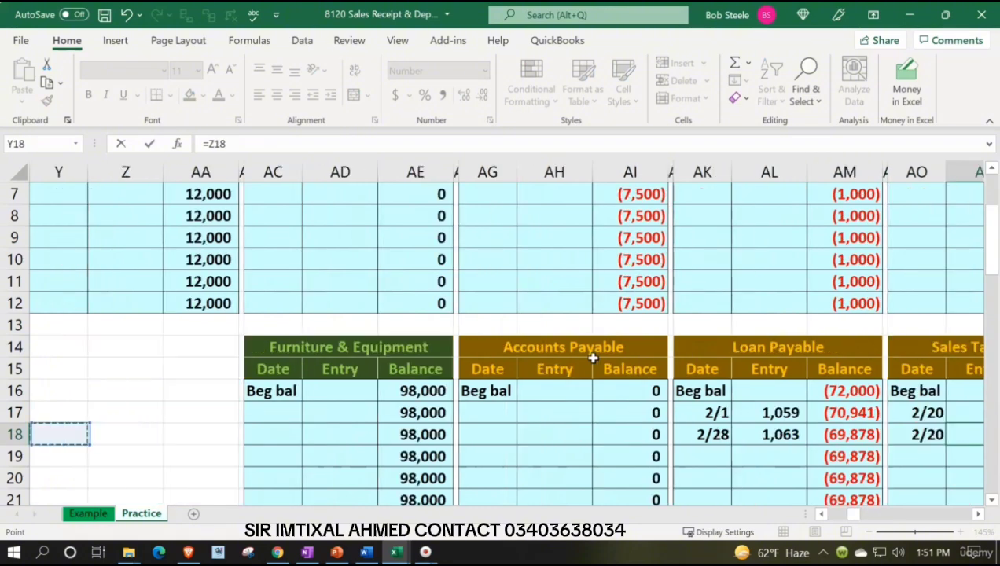
key(Left)
key(Left)
key(Left)
key(Left)
key(Left)
key(Left)
key(Left)
key(Left)
key(Left)
key(Left)
key(Left)
key(Left)
key(Down)
key(Down)
key(Down)
key(Down)
key(Down)
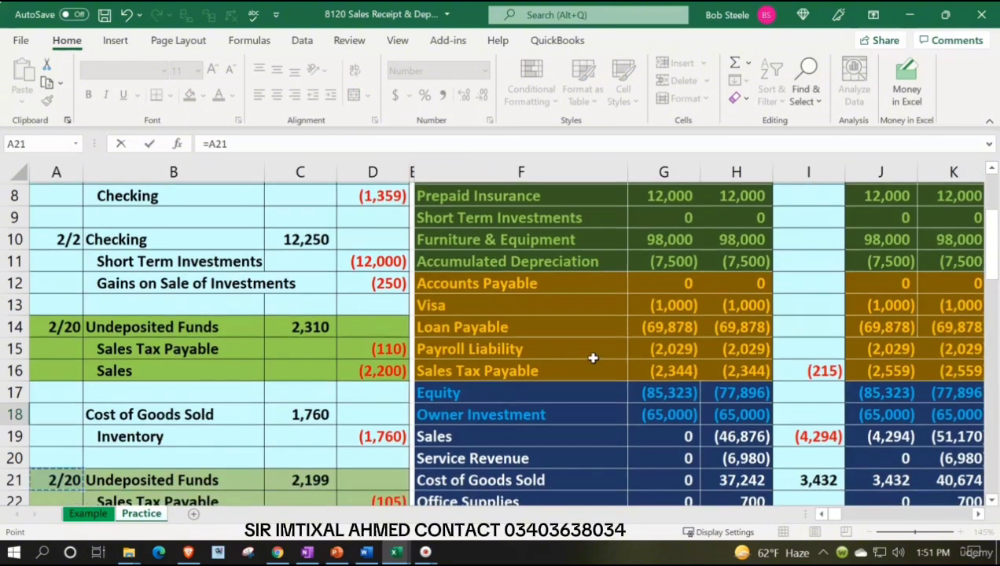
key(Right)
key(Right)
key(Right)
key(Return)
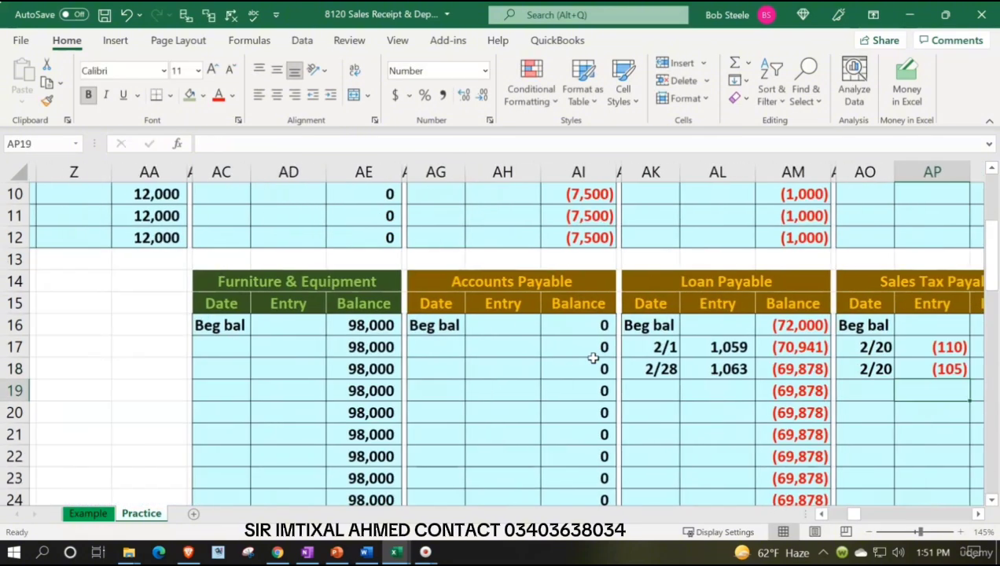
Compare the Sales Tax Payable ledger balance with its Feb and YTD ending balances in trial balance cells J16 and K16
key(Right)
key(Right)
key(Up)
key(Up)
key(Up)
key(Left)
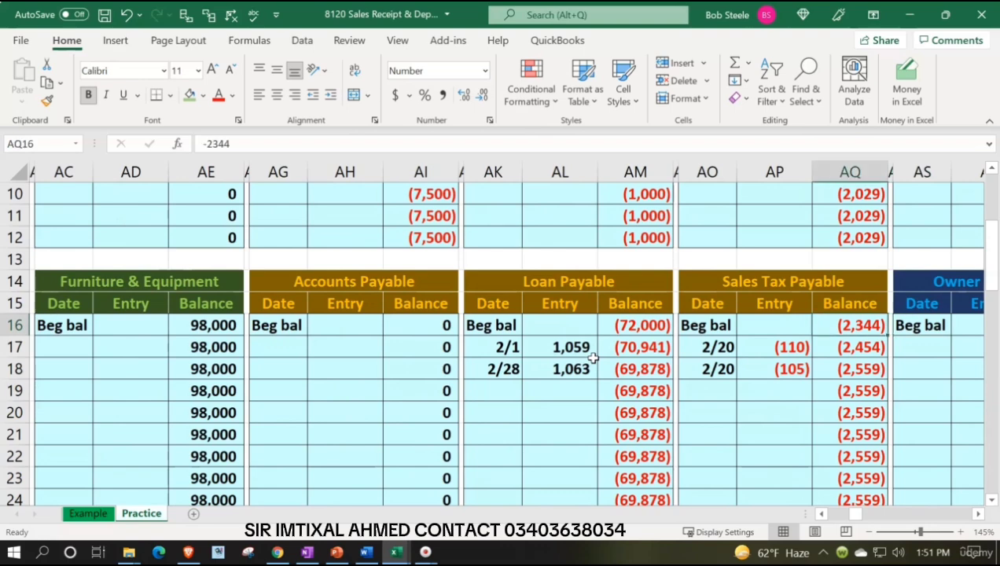
key(Down)
key(Down)
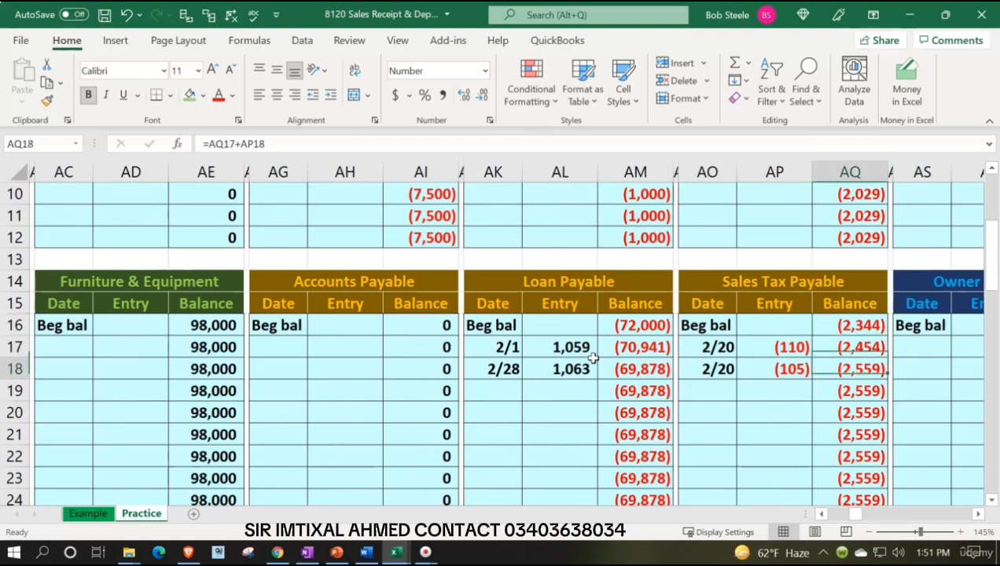
key(Left)
key(Left)
key(Left)
key(Left)
key(Left)
key(Left)
key(Left)
key(Left)
key(Left)
key(Left)
key(Left)
key(Left)
key(Left)
key(Left)
key(Left)
key(Left)
key(Left)
key(Left)
key(Left)
key(Left)
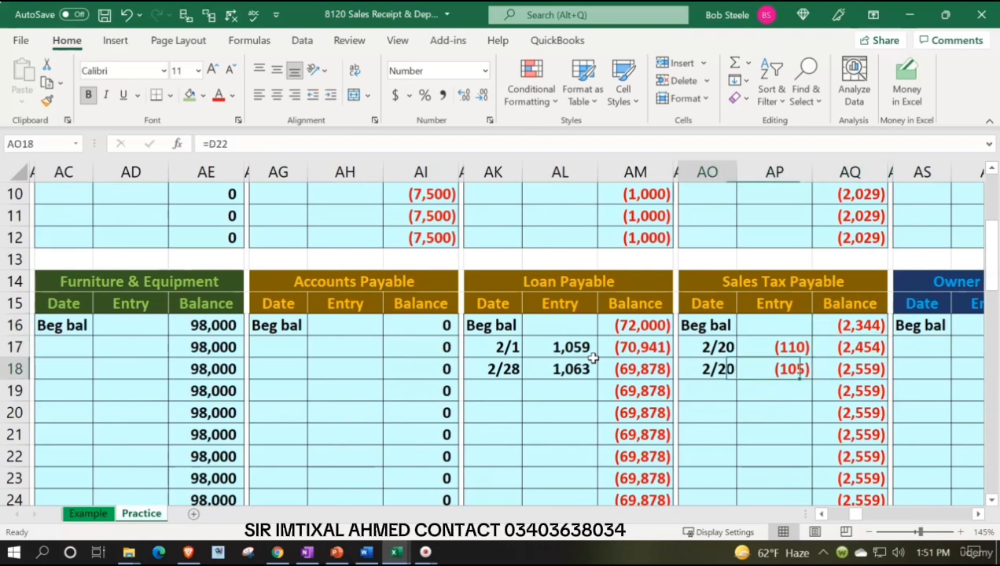
key(Left)
key(Left)
key(Left)
key(Left)
key(Left)
key(Left)
key(Left)
key(Left)
key(Left)
key(Left)
key(Left)
key(Left)
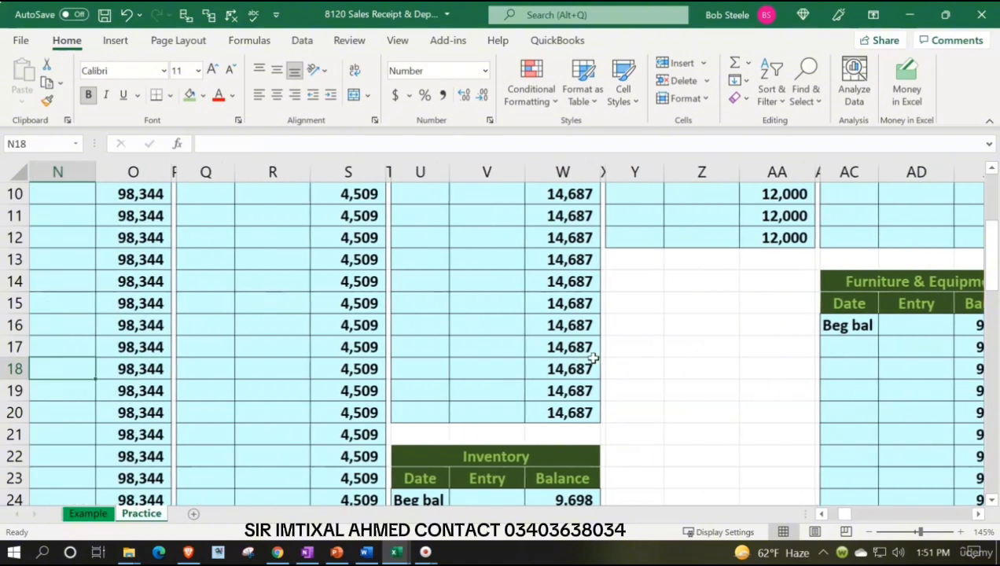
key(Left)
key(Left)
key(Left)
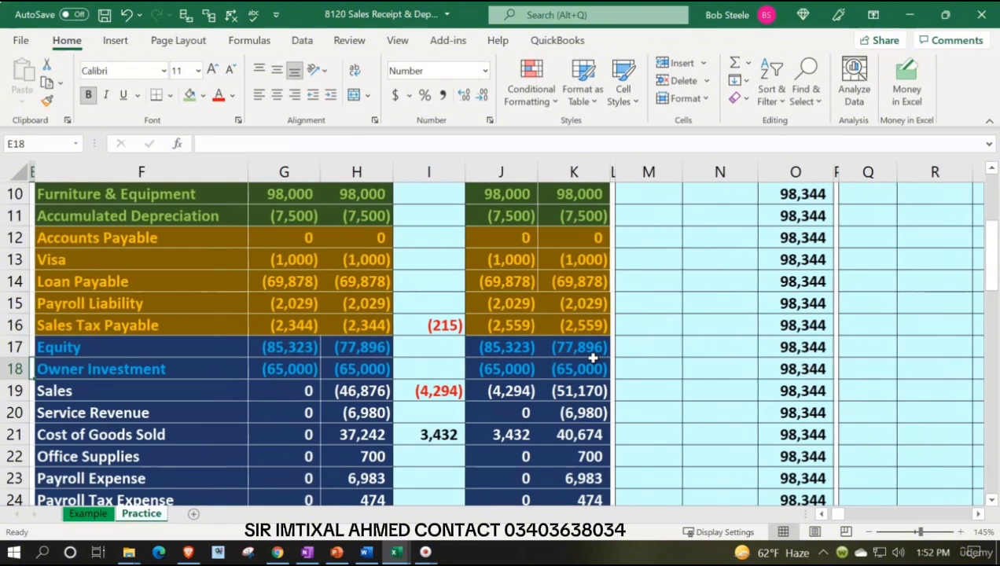
click(593, 333)
Review the Sales lines of both sales receipt journal entries in rows 16 and 23 and the Sales account in trial balance row 19
key(Left)
key(Left)
key(Left)
key(Left)
key(Left)
key(Left)
key(Left)
key(Left)
key(Left)
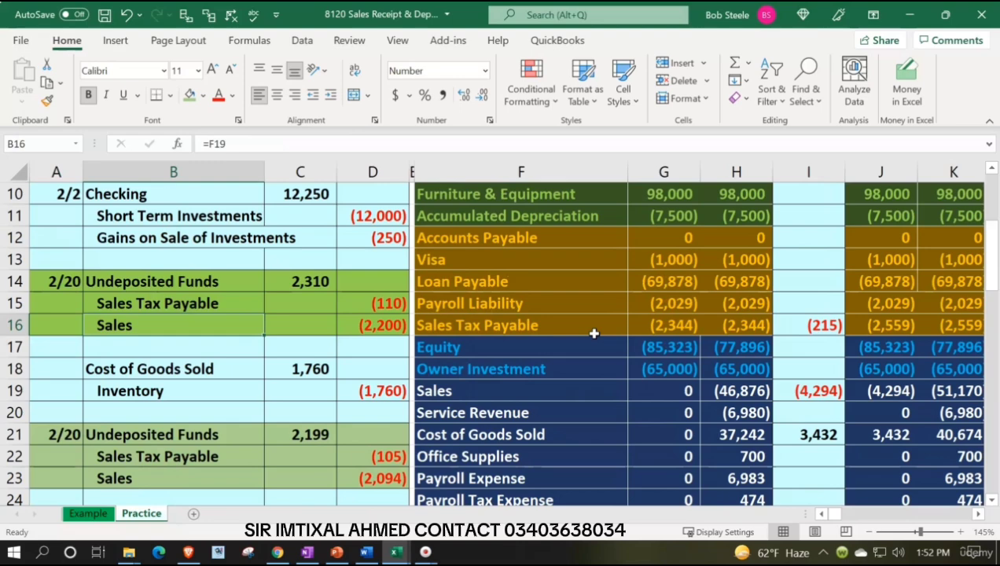
click(400, 475)
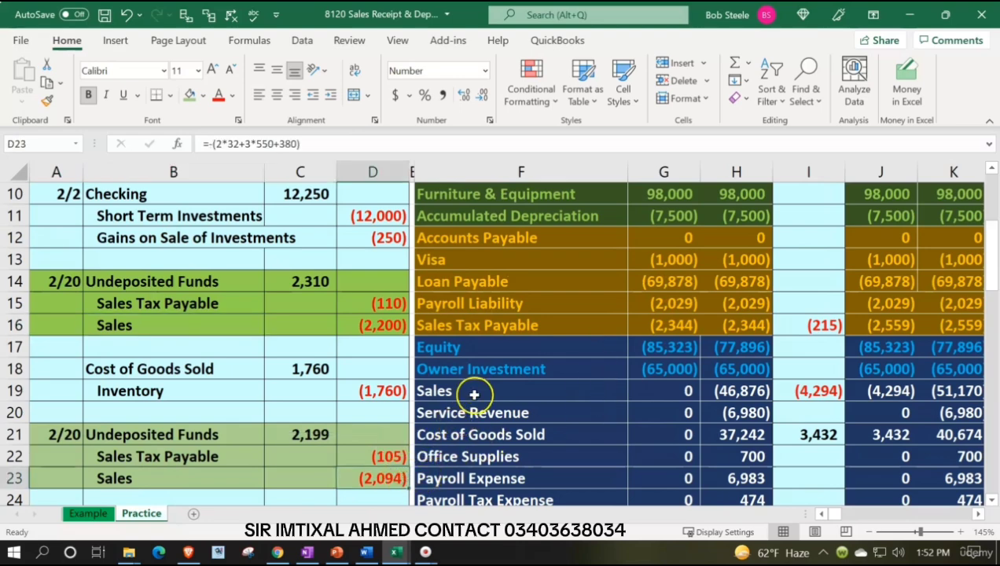
click(474, 394)
Enter the date 2/20 in cells AW5 and AW6 of the Sales general ledger account
key(Right)
key(Right)
key(Right)
key(Right)
key(Right)
key(Right)
key(Right)
key(Right)
key(Right)
key(Right)
key(Right)
key(Right)
key(Right)
key(Right)
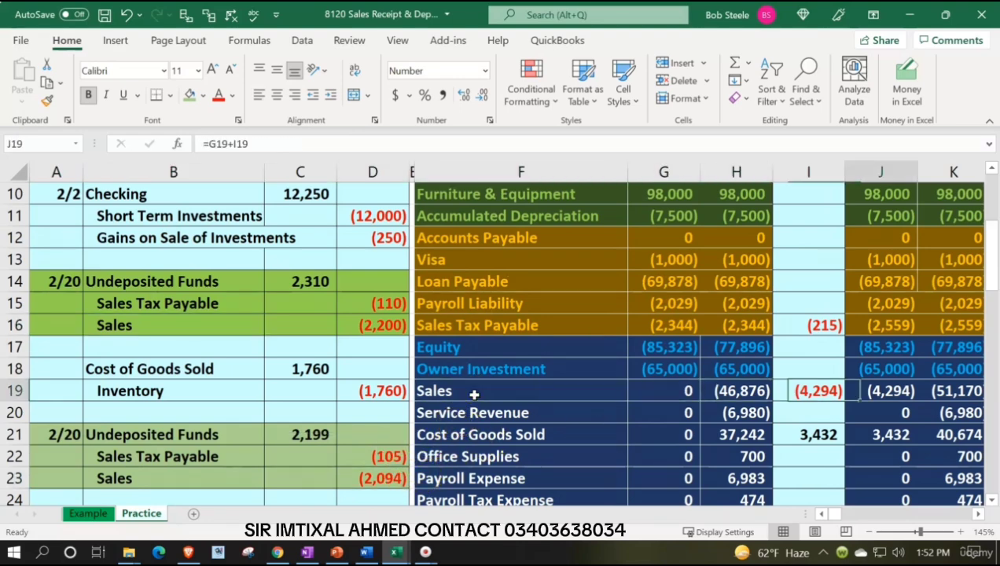
key(Right)
key(Right)
key(Right)
key(Right)
key(Right)
key(Right)
key(Right)
key(Right)
key(Right)
key(Right)
key(Right)
key(Right)
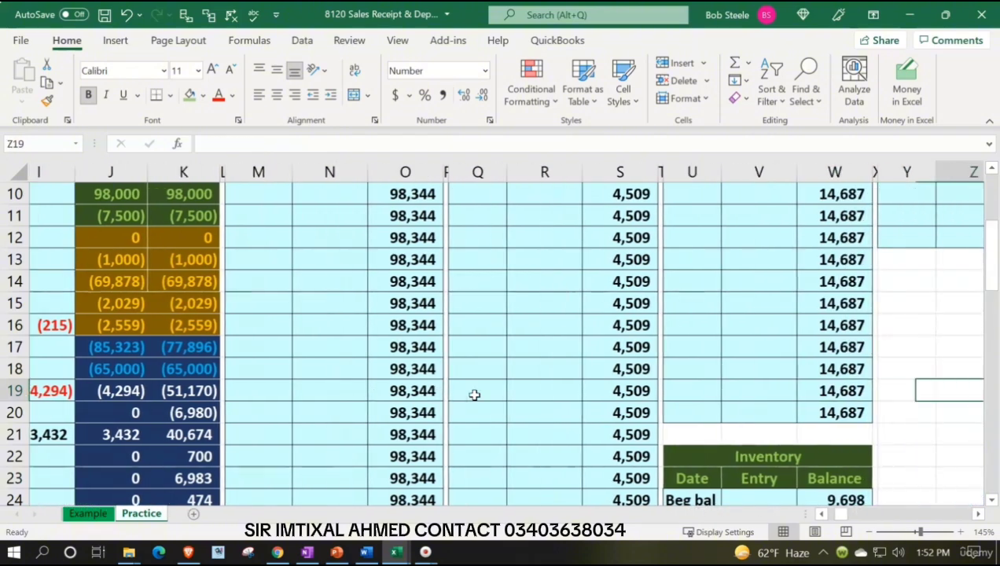
key(Right)
key(Right)
key(Right)
key(Right)
key(Right)
key(Right)
key(Right)
key(Right)
key(Right)
key(Right)
key(Right)
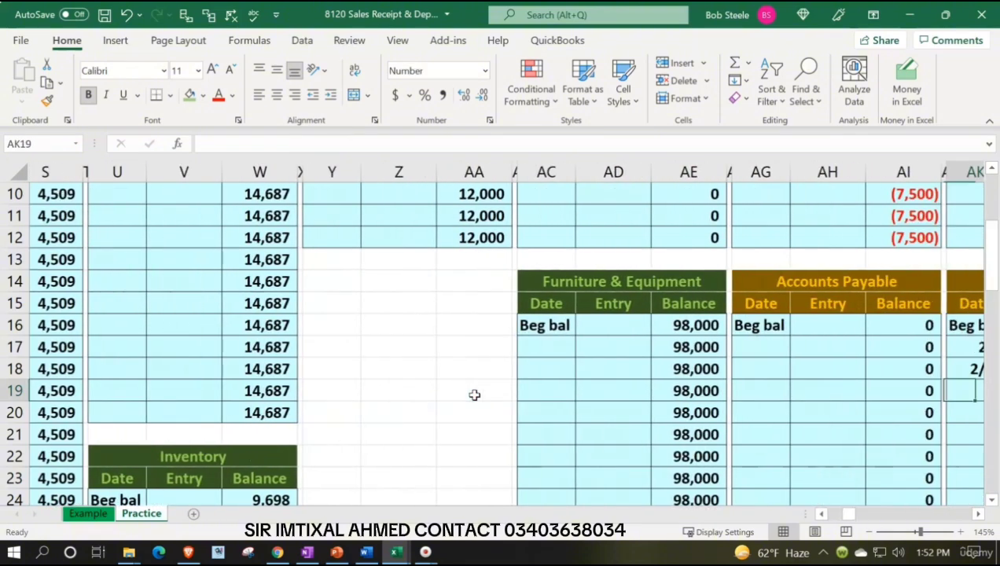
key(Right)
key(Right)
key(Right)
key(Right)
key(Right)
key(Right)
key(Right)
key(Right)
key(Right)
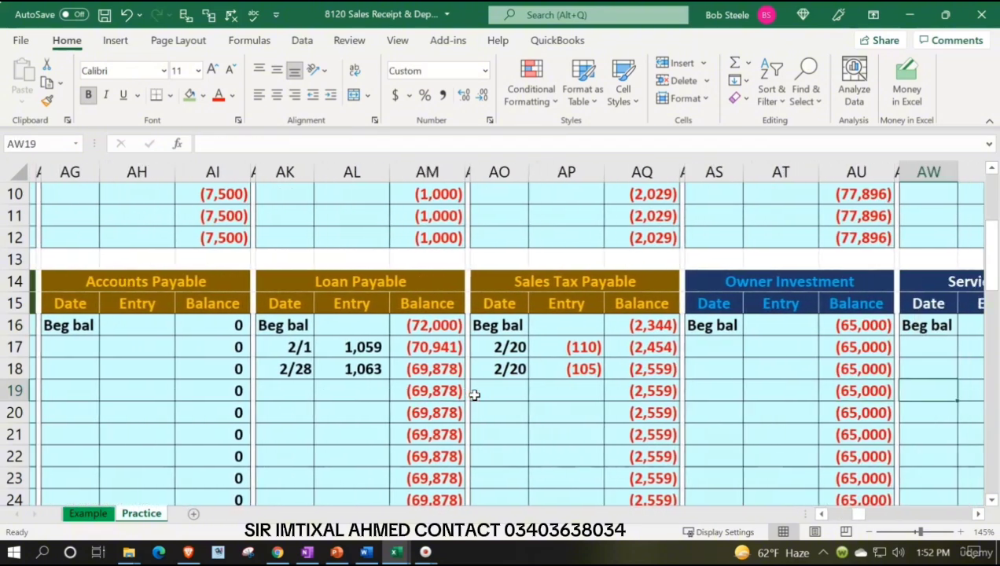
key(Right)
key(Right)
scroll(478, 369, up, 3)
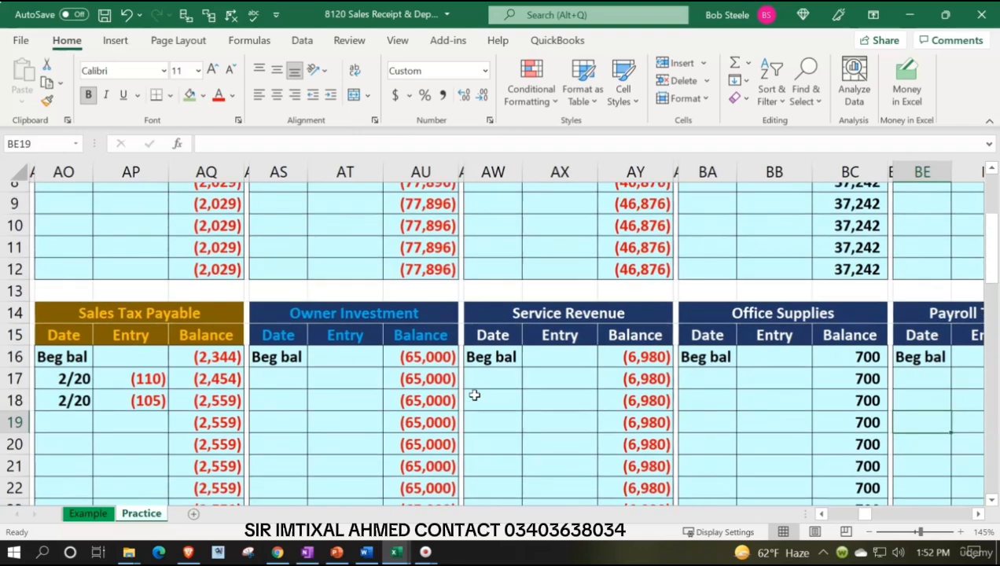
click(497, 280)
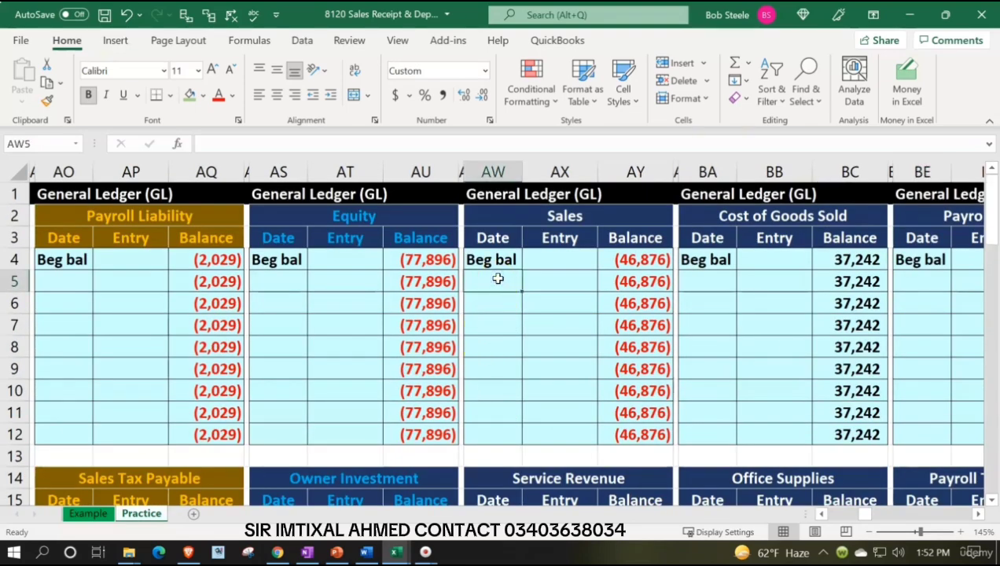
text(2)
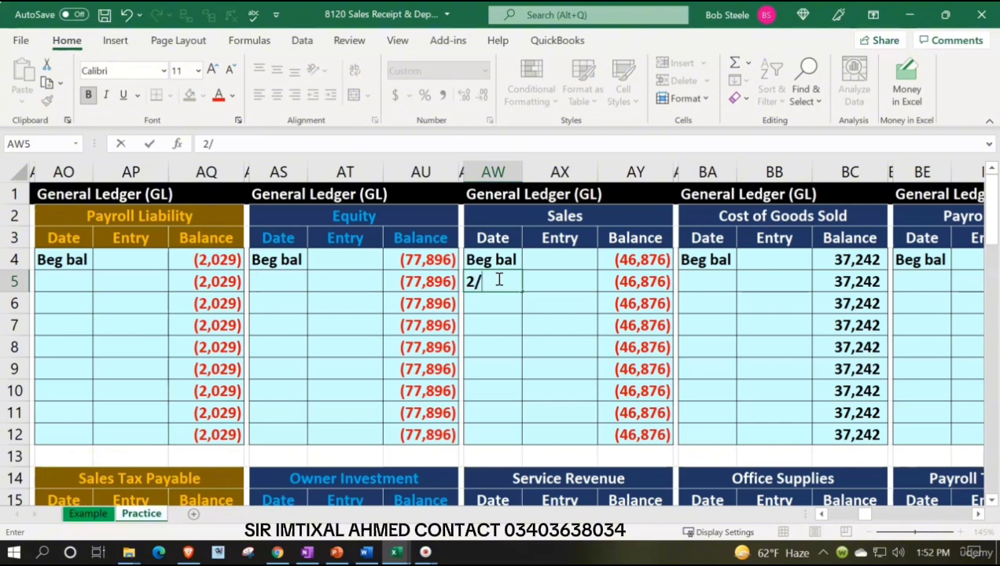
text(/20)
key(Return)
text(2)
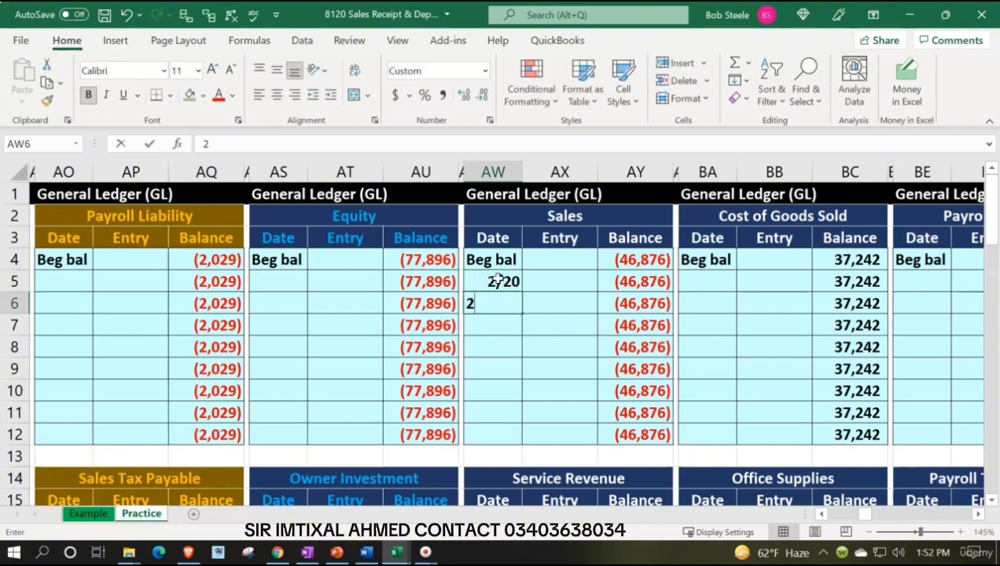
text(/20)
key(Return)
Post the first sales receipt's Sales credit to ledger cell AX5 with a formula referencing D16
key(Up)
key(Right)
key(Up)
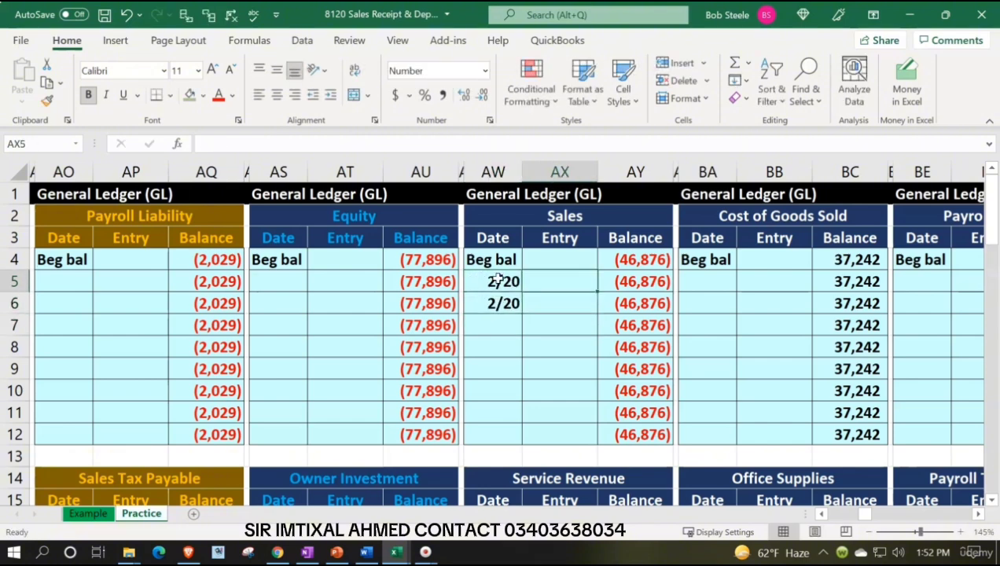
text(=)
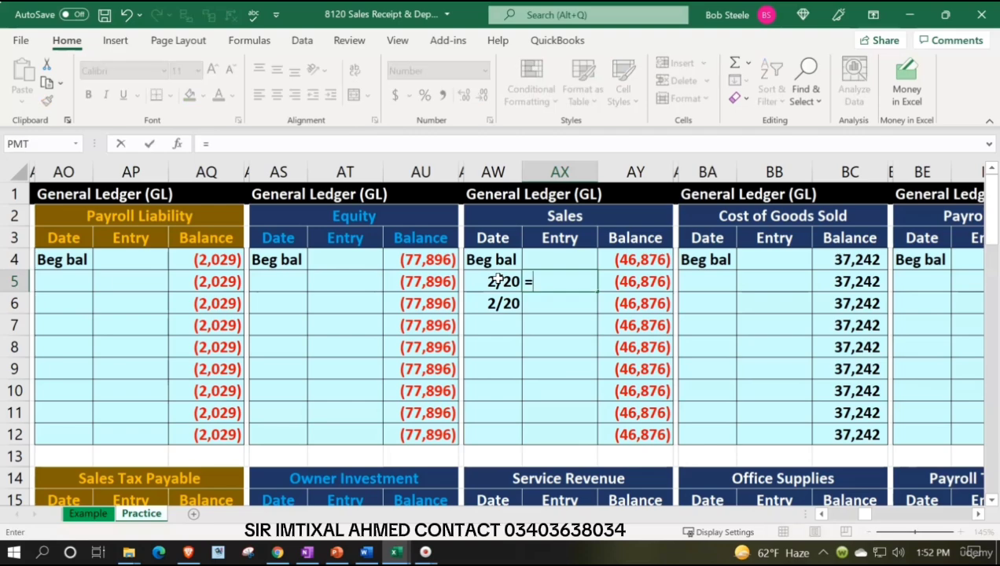
key(Left)
key(Left)
key(Left)
key(Left)
key(Left)
key(Left)
key(Left)
key(Left)
key(Left)
key(Left)
key(Left)
key(Left)
key(Left)
key(Left)
key(Left)
key(Left)
key(Left)
key(Left)
key(Left)
key(Left)
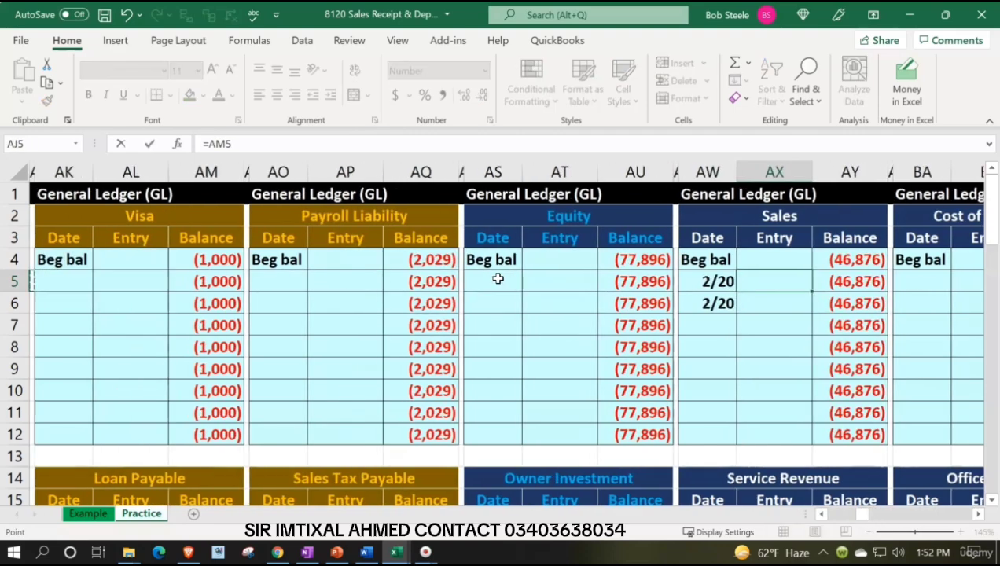
key(Left)
key(Left)
key(Left)
key(Left)
key(Left)
key(Left)
key(Left)
key(Left)
key(Left)
key(Left)
key(Left)
key(Left)
key(Left)
key(Left)
key(Left)
key(Left)
key(Left)
key(Left)
key(Left)
key(Left)
key(Down)
key(Down)
key(Down)
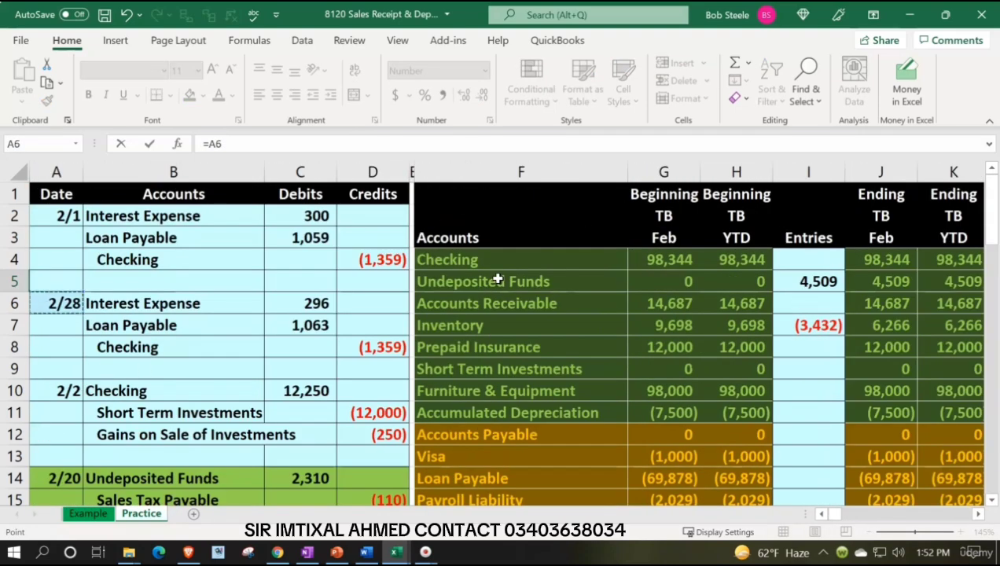
key(Down)
key(Down)
key(Down)
key(Down)
key(Down)
key(Down)
key(Down)
key(Down)
key(Down)
key(Down)
key(Right)
key(Right)
key(Right)
key(Up)
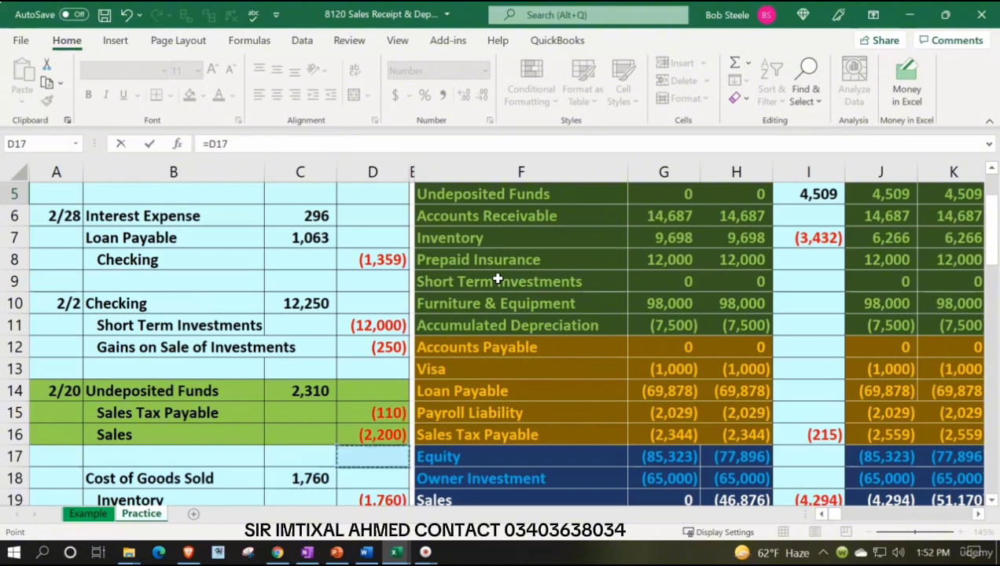
key(Up)
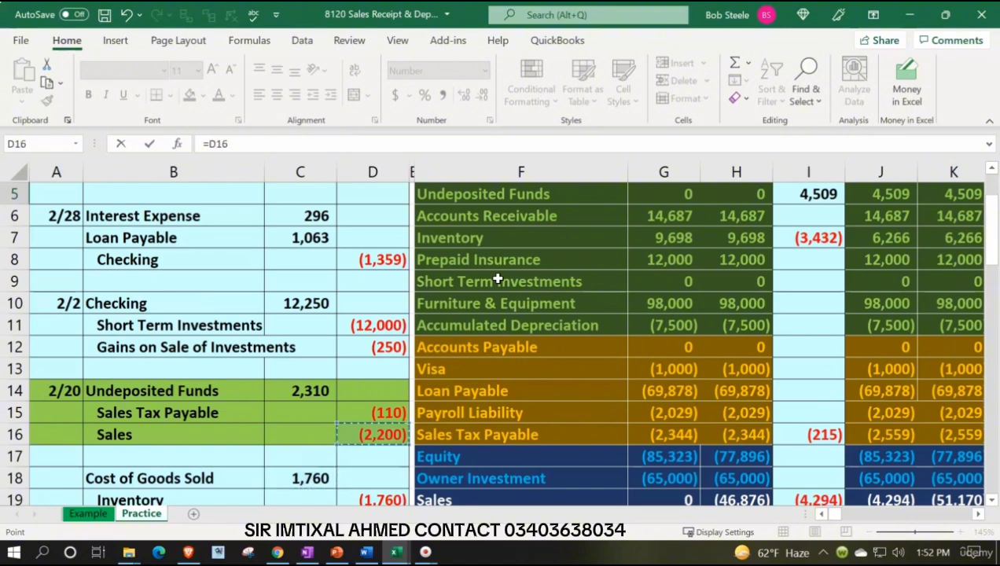
key(Return)
Post the second sales receipt's Sales credit to ledger cell AX6 with a formula referencing D23
key(Up)
key(Up)
key(Up)
key(Right)
key(Right)
key(Down)
key(Down)
key(Down)
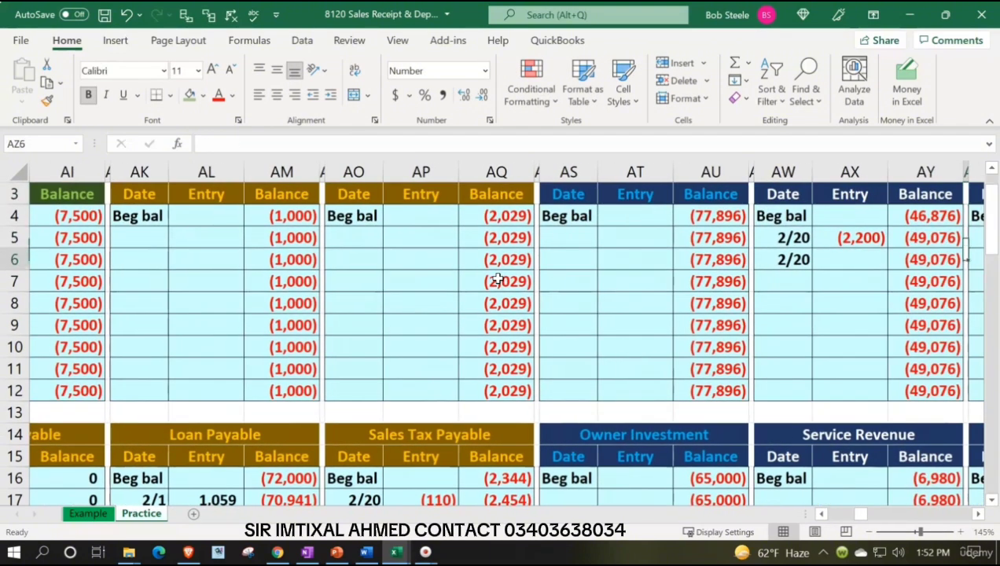
key(Left)
key(Left)
text(=)
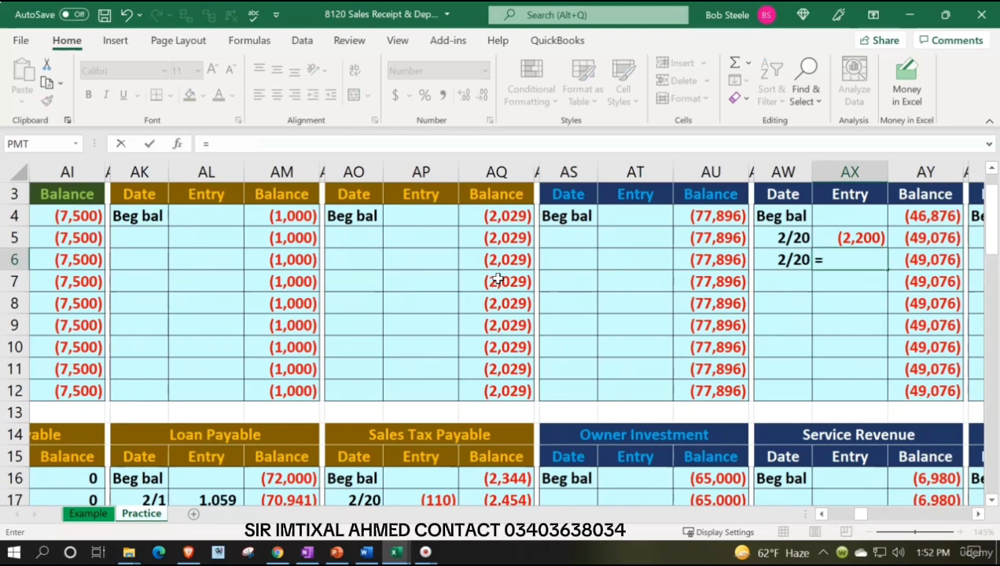
key(Left)
key(Left)
key(Left)
key(Left)
key(Left)
key(Left)
key(Left)
key(Left)
key(Left)
key(Left)
key(Left)
key(Left)
key(Left)
key(Left)
key(Left)
key(Left)
key(Left)
key(Left)
key(Left)
key(Left)
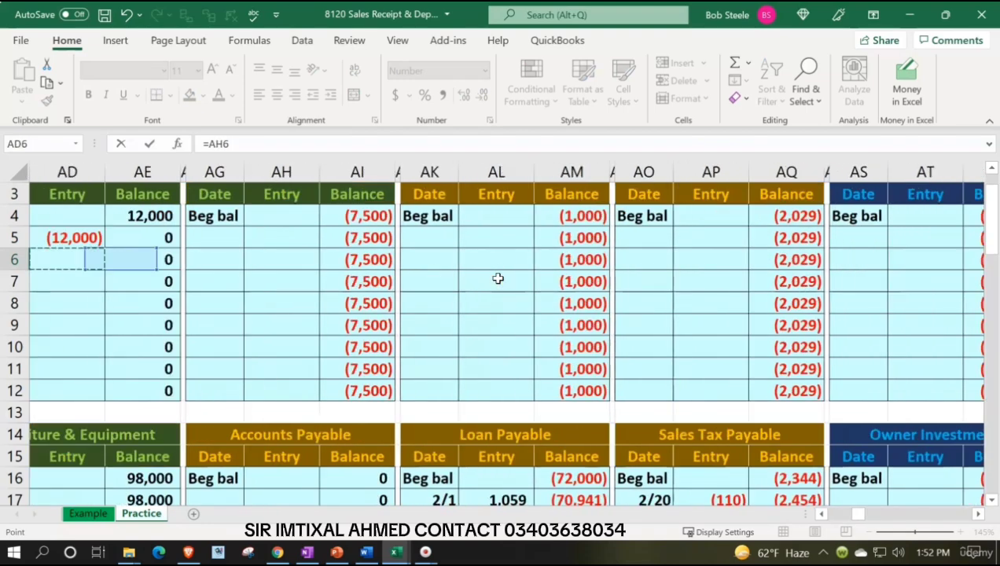
key(Left)
key(Left)
key(Left)
key(Left)
key(Left)
key(Left)
key(Left)
key(Left)
key(Left)
key(Left)
key(Left)
key(Left)
key(Left)
key(Left)
key(Left)
key(Left)
key(Left)
key(Down)
key(Down)
key(Down)
key(Down)
key(Down)
key(Down)
key(Down)
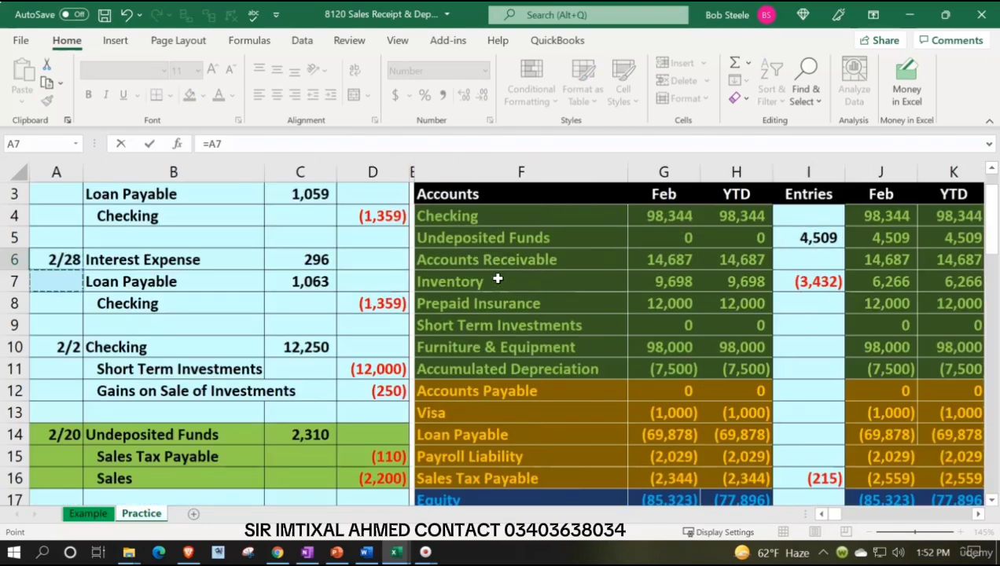
key(Down)
key(Down)
key(Down)
key(Down)
key(Down)
key(Down)
key(Down)
key(Down)
key(Down)
key(Down)
key(Down)
key(Down)
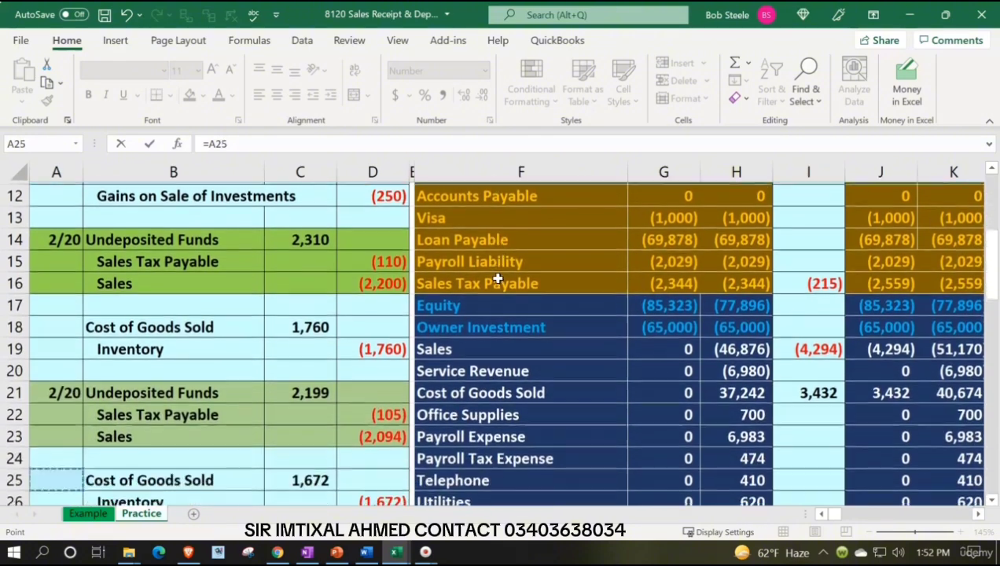
key(Right)
key(Right)
key(Right)
key(Right)
key(Up)
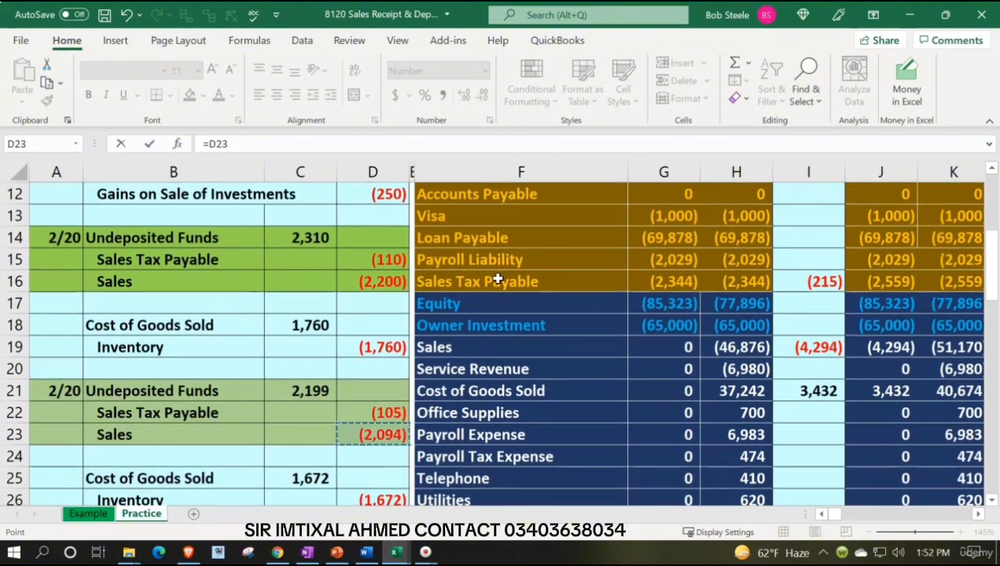
key(Return)
Review the running balance of the Sales general ledger account from the beginning balance in AY4 through AY6
key(Up)
key(Up)
key(Up)
key(Up)
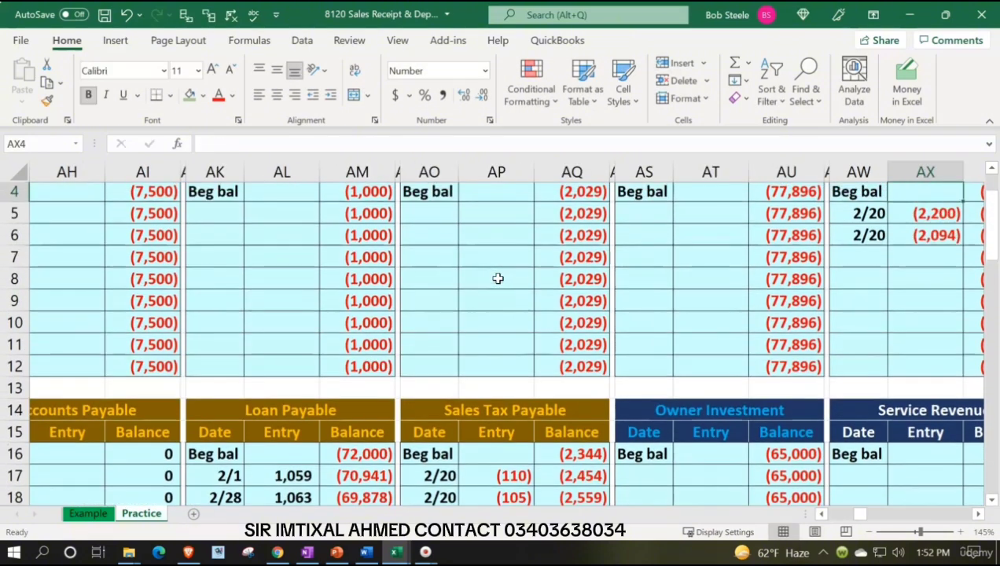
key(Right)
key(Right)
key(Down)
key(Left)
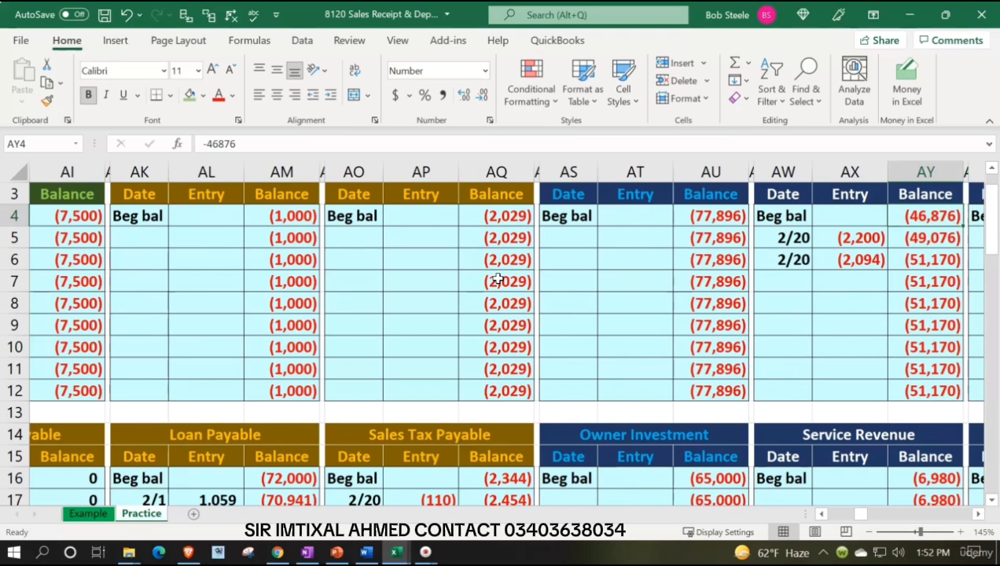
key(Down)
key(Down)
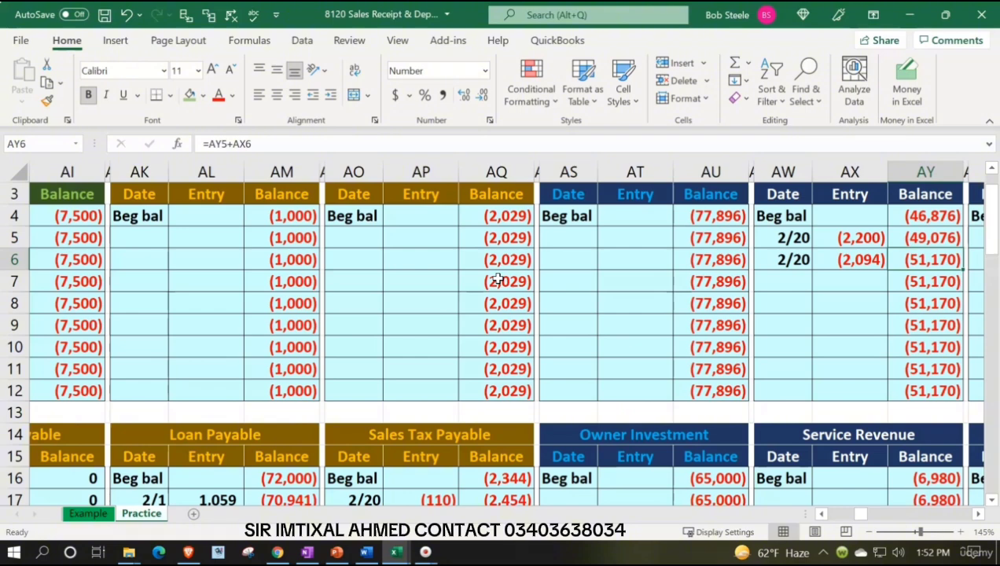
Compare the Sales ledger balance with the Sales account's Feb and YTD ending balances in trial balance cells J19 and K19
key(Left)
key(Left)
key(Left)
key(Left)
key(Left)
key(Left)
key(Left)
key(Left)
key(Left)
key(Left)
key(Left)
key(Left)
key(Left)
key(Left)
key(Left)
key(Left)
key(Left)
key(Left)
key(Left)
key(Left)
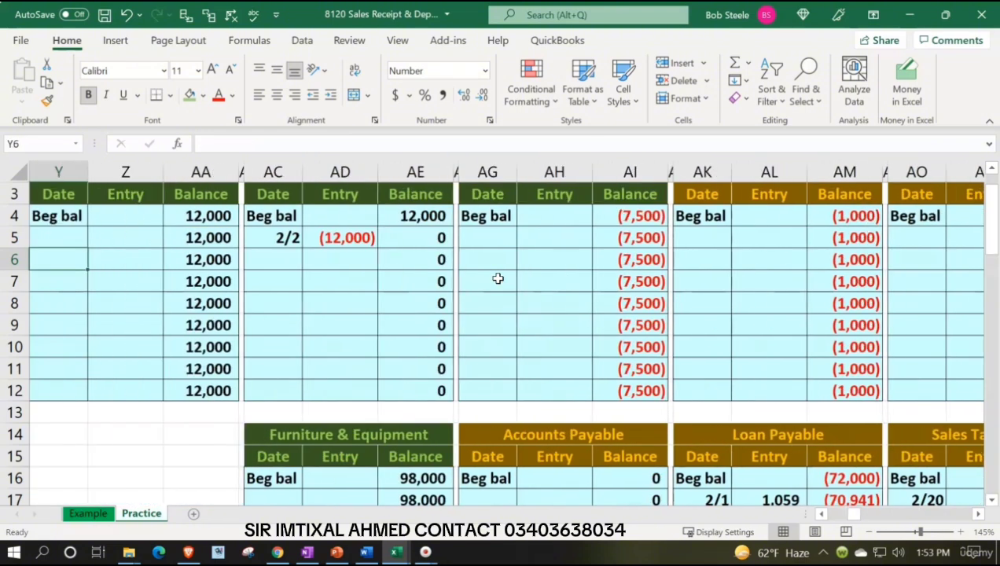
key(Left)
key(Left)
key(Left)
key(Left)
key(Left)
key(Left)
key(Left)
key(Left)
key(Left)
key(Left)
key(Left)
key(Left)
key(Left)
key(Left)
key(Left)
key(Left)
key(Left)
key(Left)
key(Left)
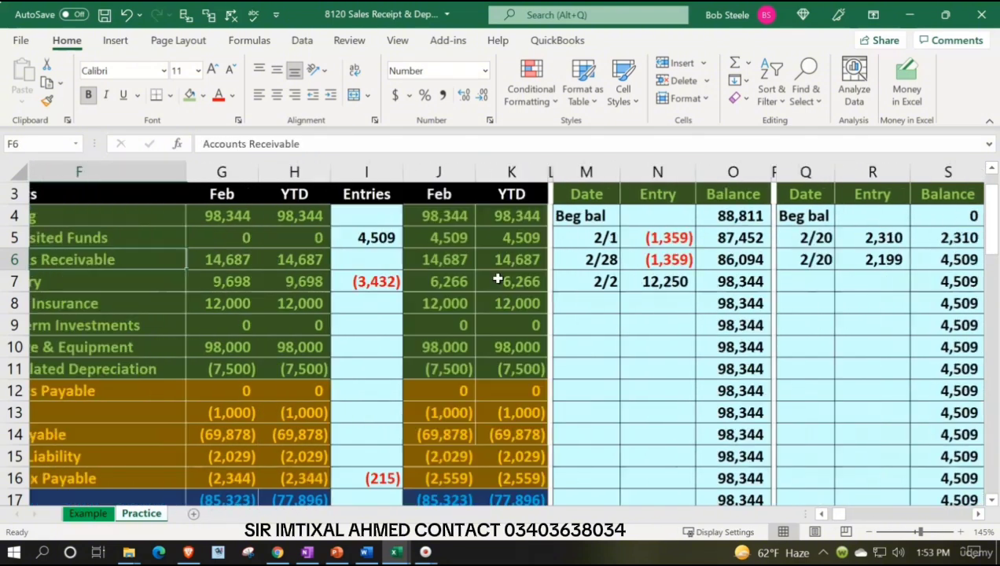
key(Left)
scroll(498, 279, down, 3)
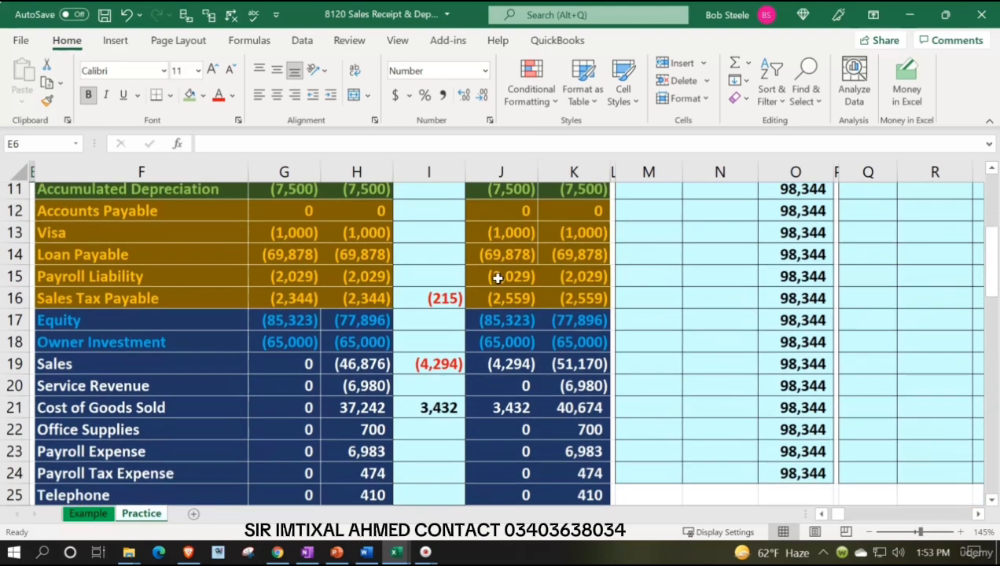
click(499, 341)
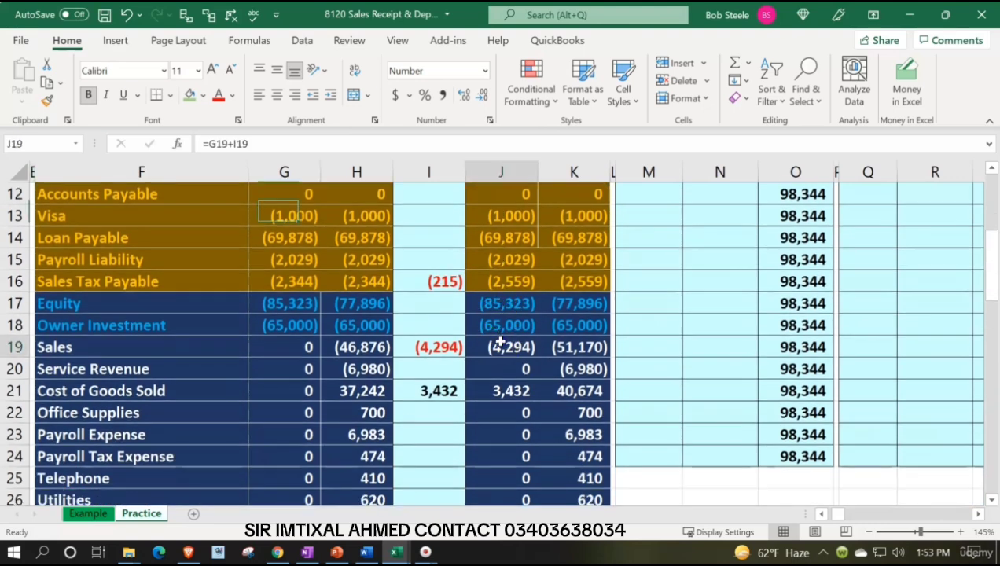
key(Right)
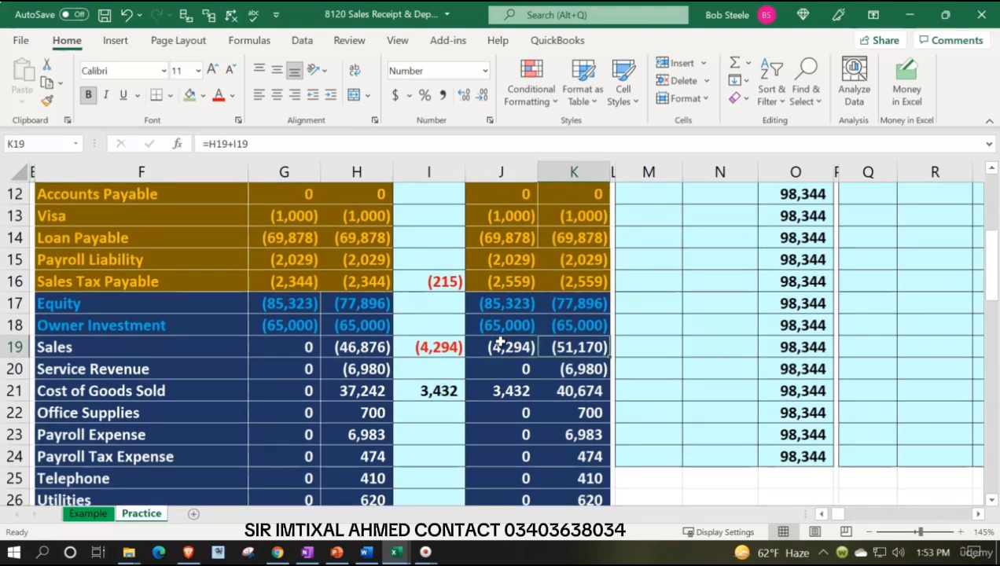
key(Left)
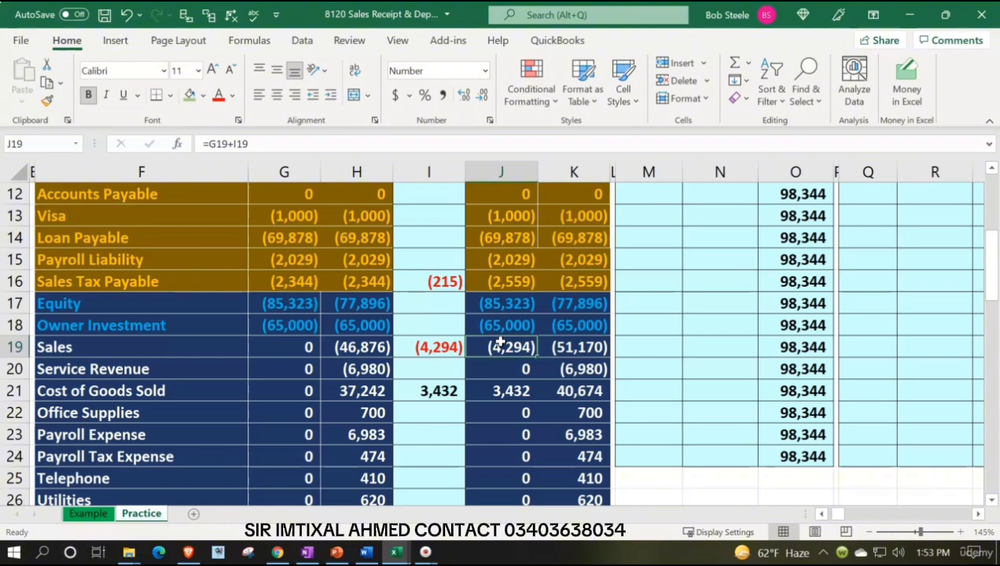
key(Right)
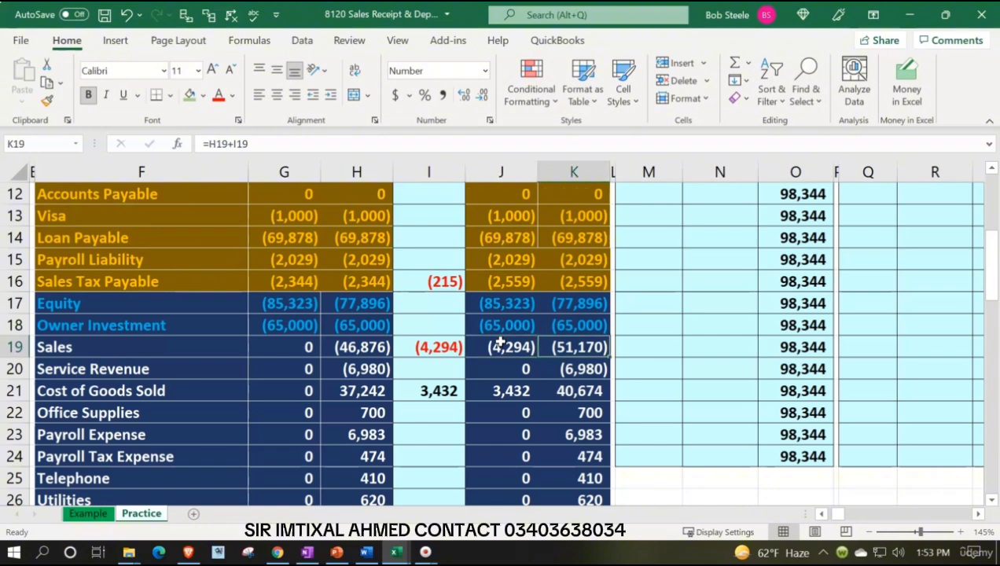
Change the fill of the posted sales journal entries in A14:D16 and A21:D23 from green to light blue
key(Left)
key(Left)
key(Left)
key(Left)
key(Left)
key(Left)
key(Left)
key(Left)
key(Left)
key(Left)
key(Down)
key(Down)
key(Down)
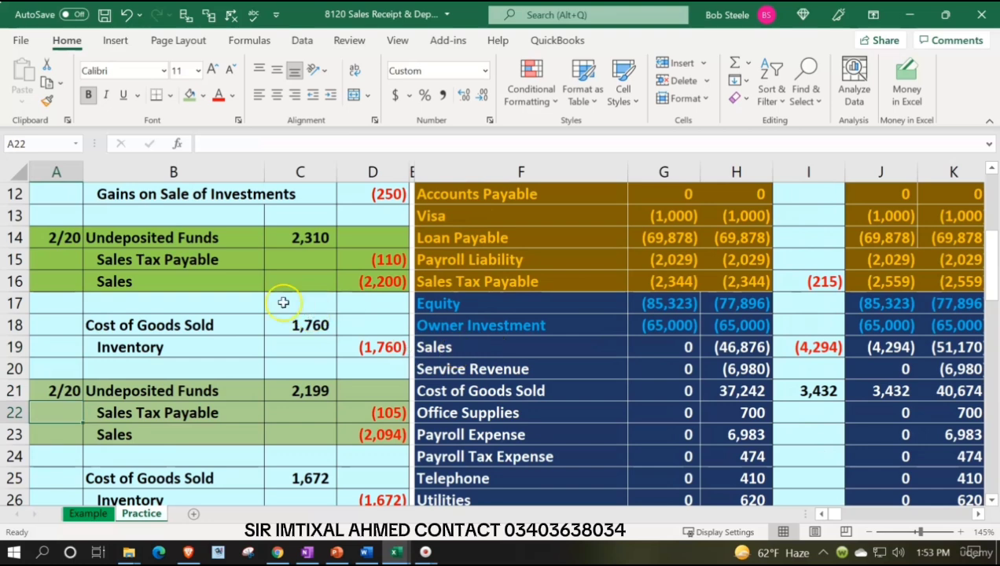
drag(51, 241, 354, 280)
click(202, 95)
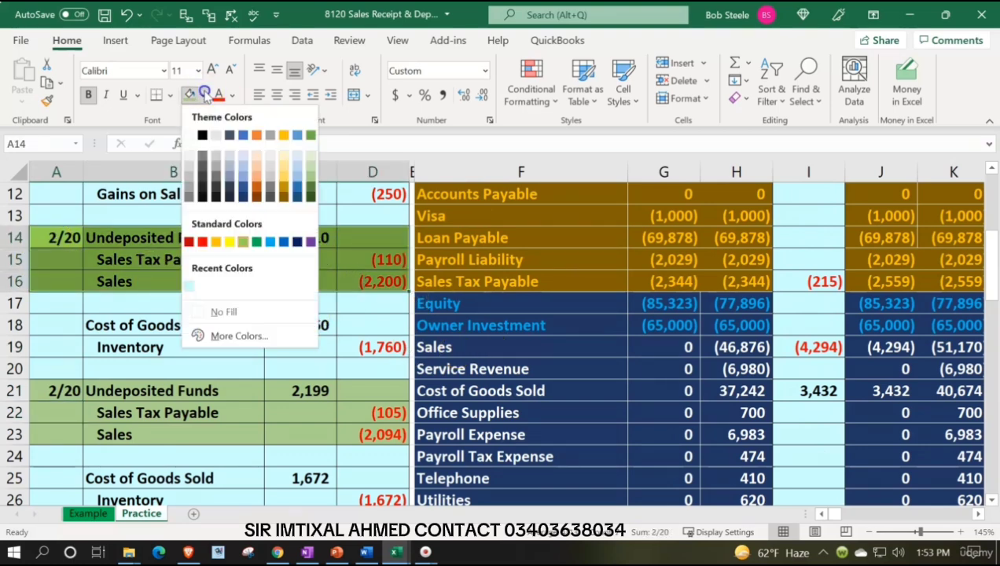
click(212, 336)
click(224, 189)
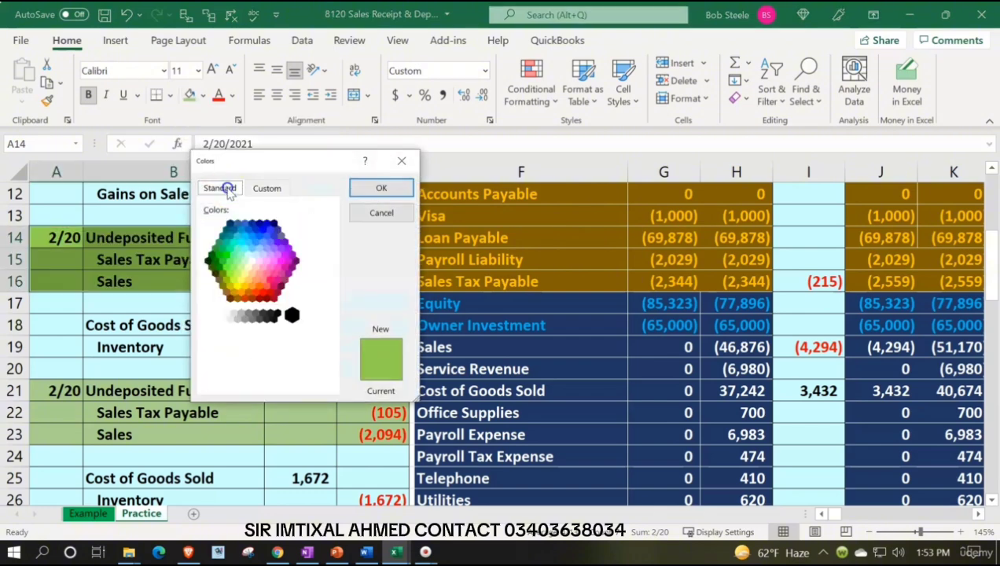
click(251, 262)
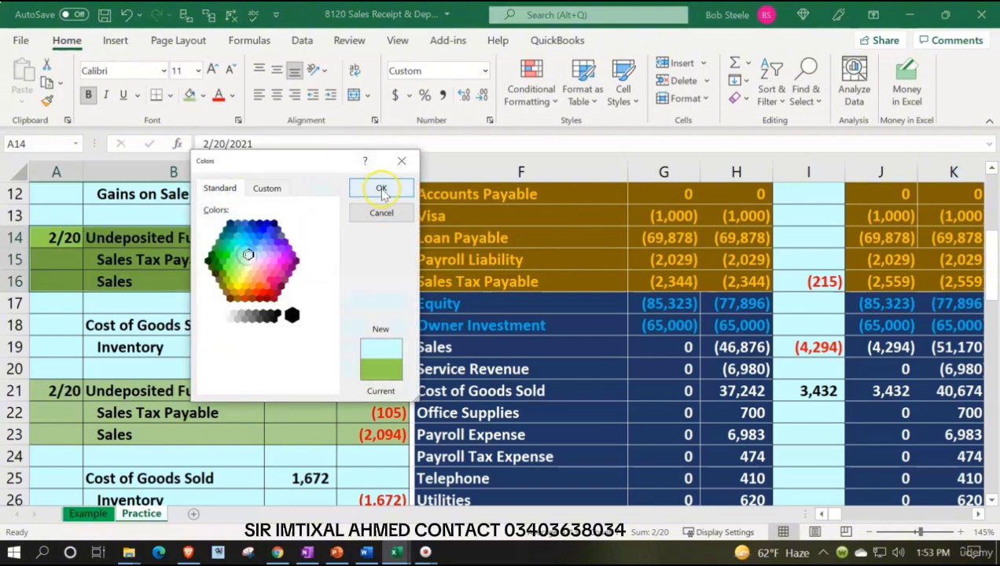
click(381, 189)
drag(68, 391, 361, 430)
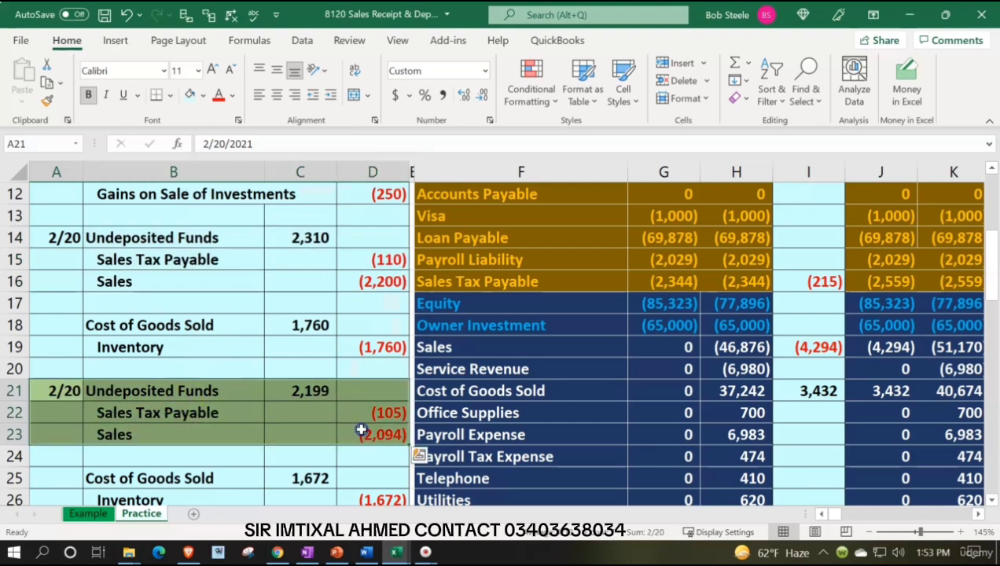
click(191, 95)
Highlight the first receipt's Cost of Goods Sold and Inventory entry in B18:D19 with a light green fill
drag(110, 324, 362, 349)
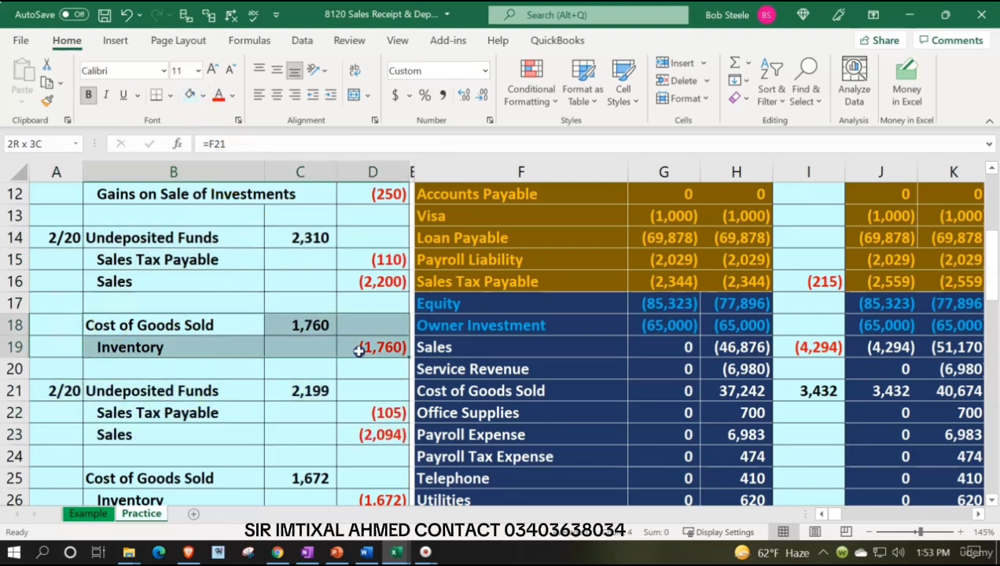
click(203, 95)
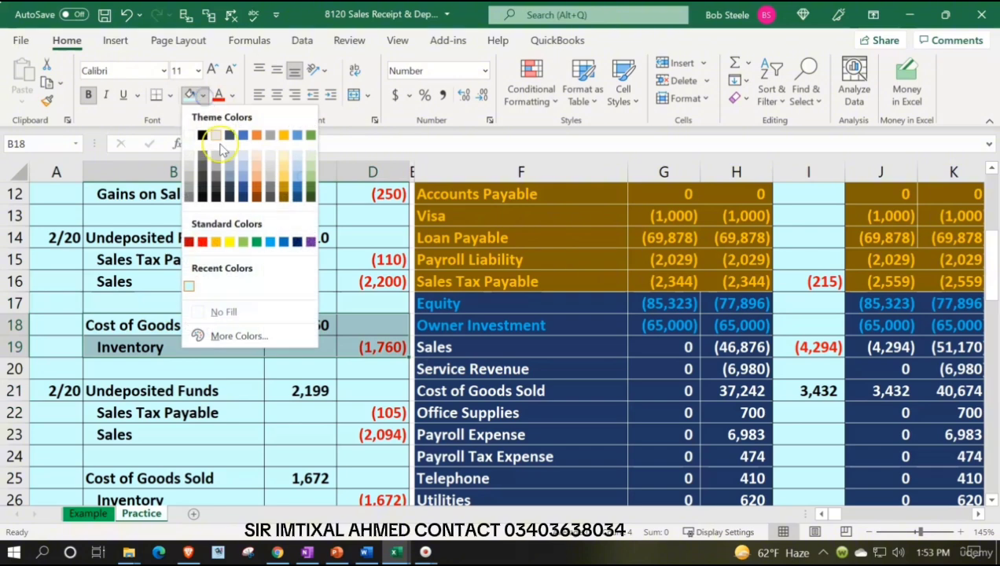
click(256, 240)
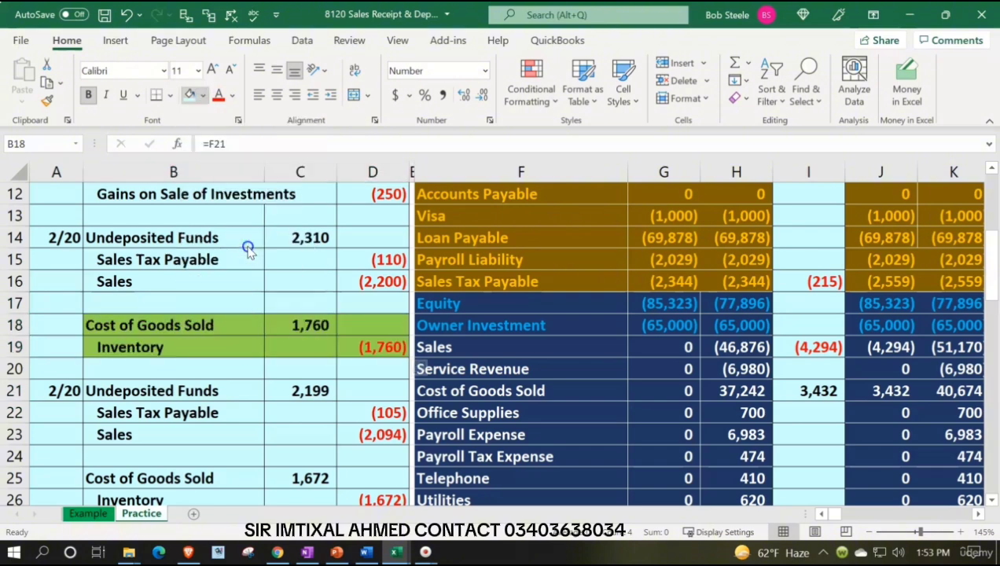
Highlight the second receipt's Cost of Goods Sold and Inventory entry in B25:D26 with a muted green theme fill
click(196, 413)
scroll(152, 384, down, 2)
drag(126, 347, 369, 369)
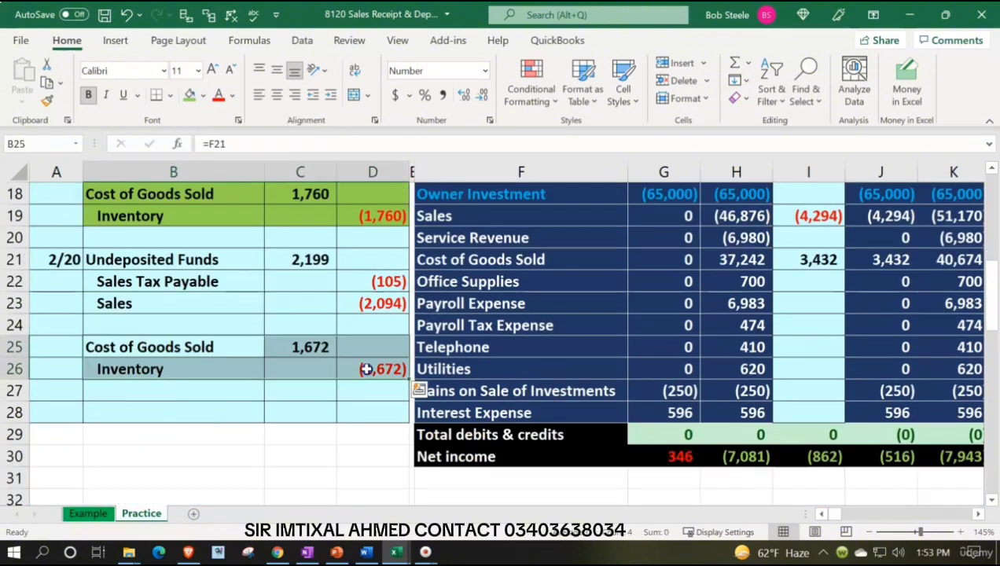
click(202, 95)
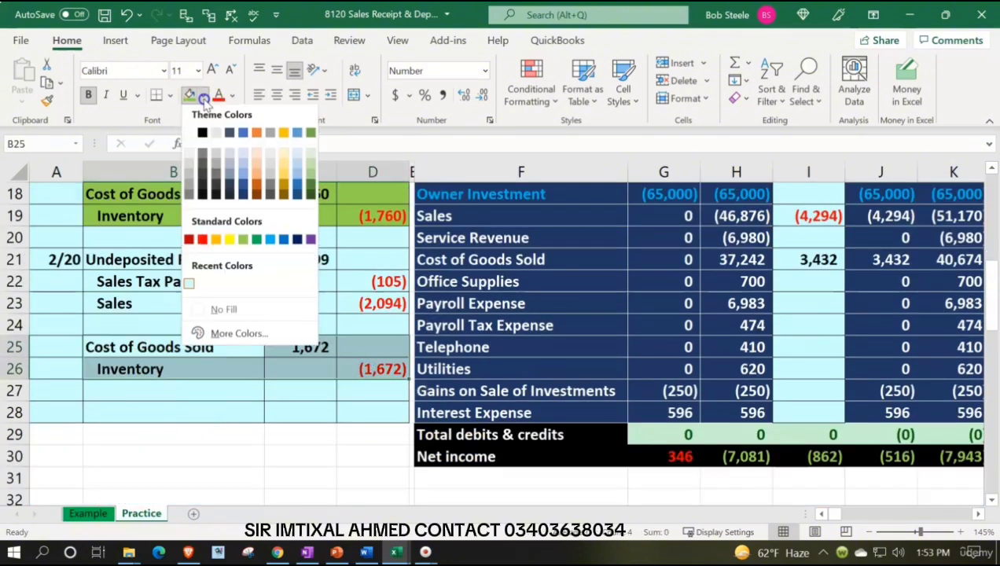
click(308, 181)
scroll(308, 338, up, 2)
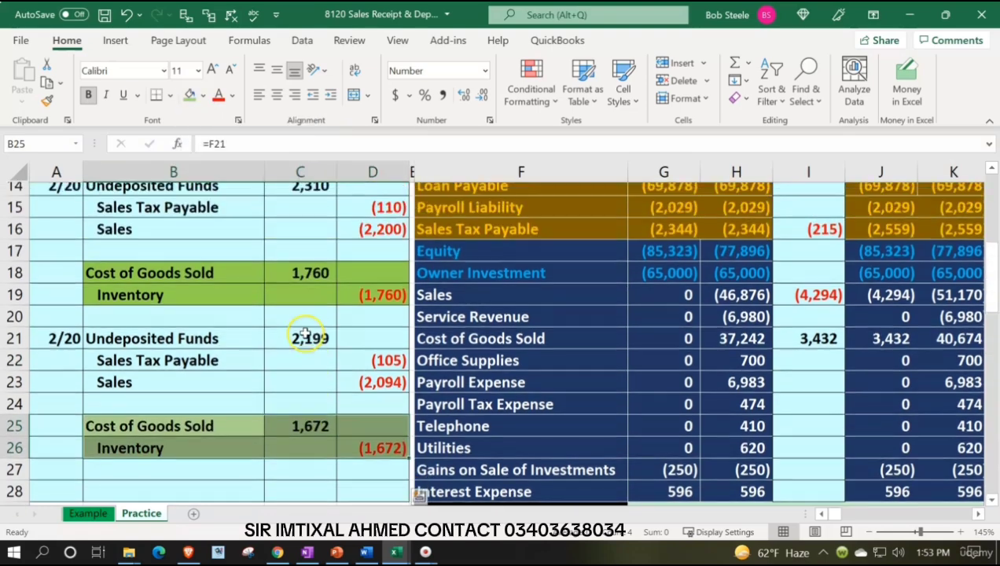
click(205, 324)
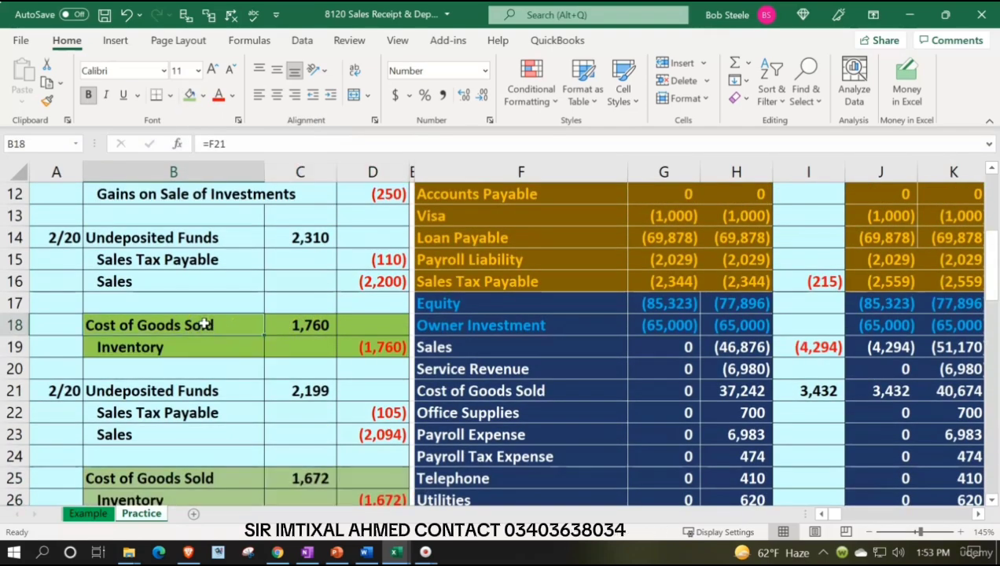
Enter the date 2/20 in BA5 and BA6 of the Cost of Goods Sold general ledger account
click(487, 397)
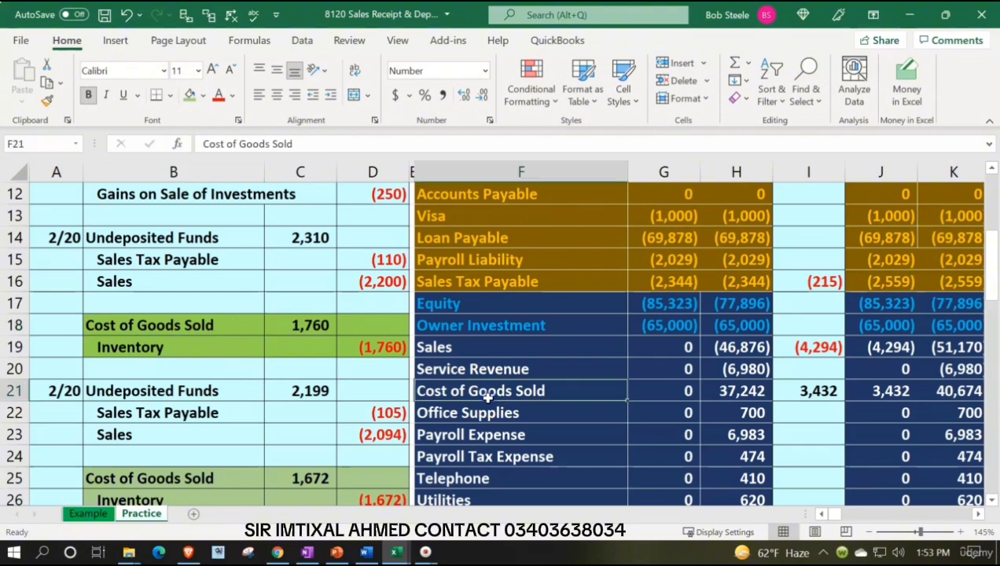
scroll(526, 302, up, 1)
click(558, 264)
key(Right)
key(Right)
key(Right)
key(Right)
key(Right)
key(Right)
key(Right)
key(Right)
key(Right)
key(Right)
key(Right)
key(Right)
key(Right)
key(Right)
key(Right)
key(Right)
key(Right)
key(Right)
key(Right)
key(Right)
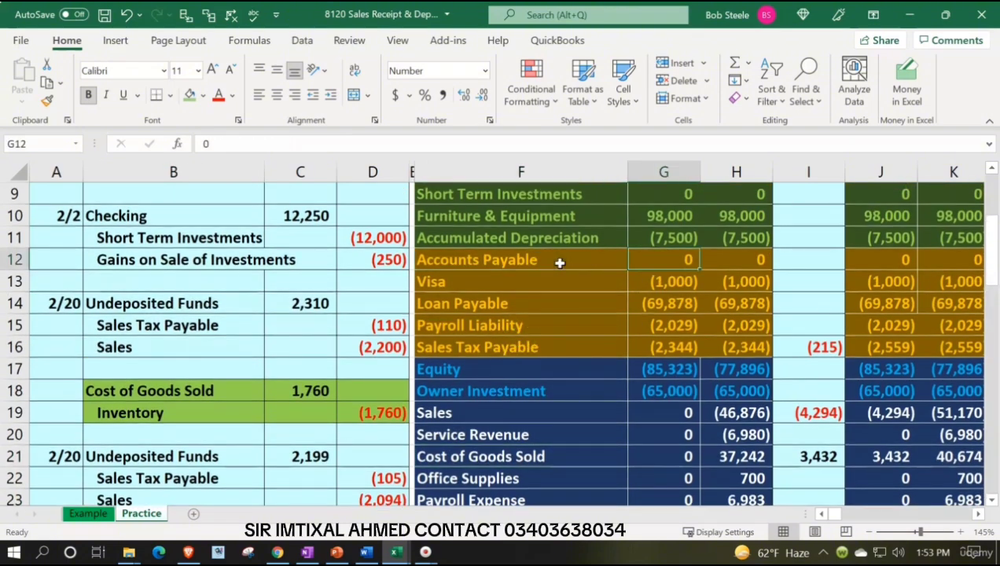
key(Right)
key(Right)
key(Right)
key(Right)
key(Right)
key(Right)
key(Right)
key(Right)
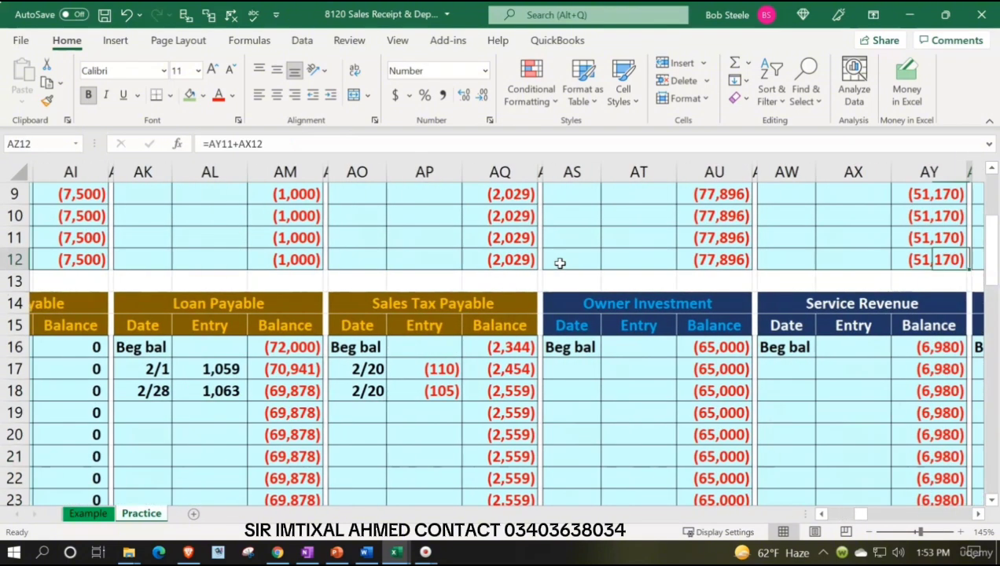
scroll(559, 263, up, 3)
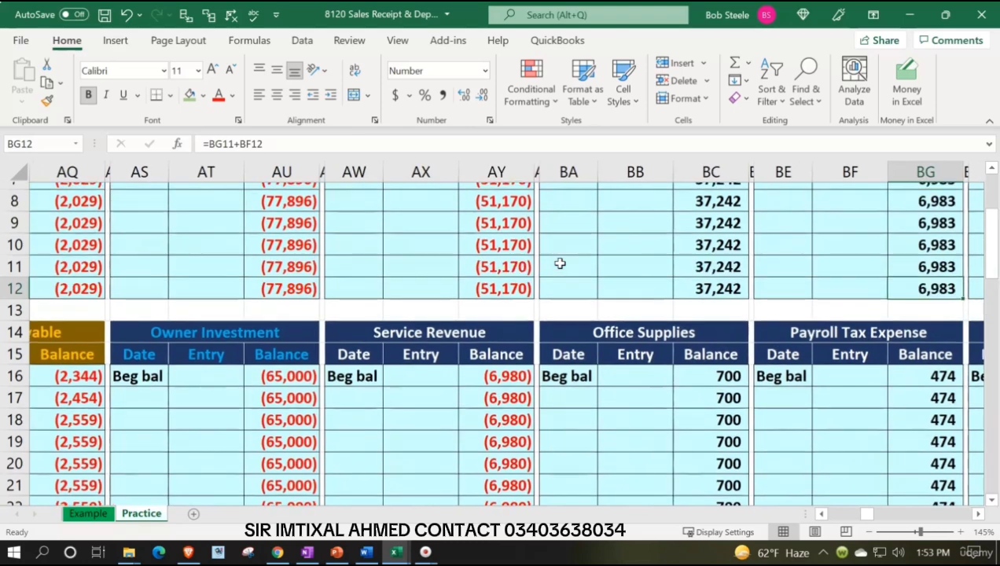
click(562, 279)
text(2)
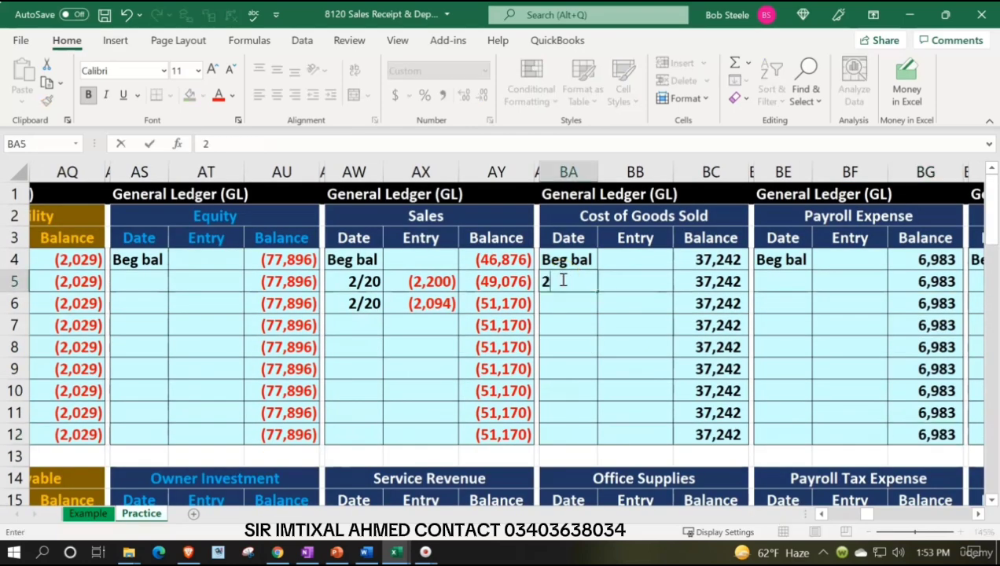
text(/20)
key(Return)
text(2/20)
key(Return)
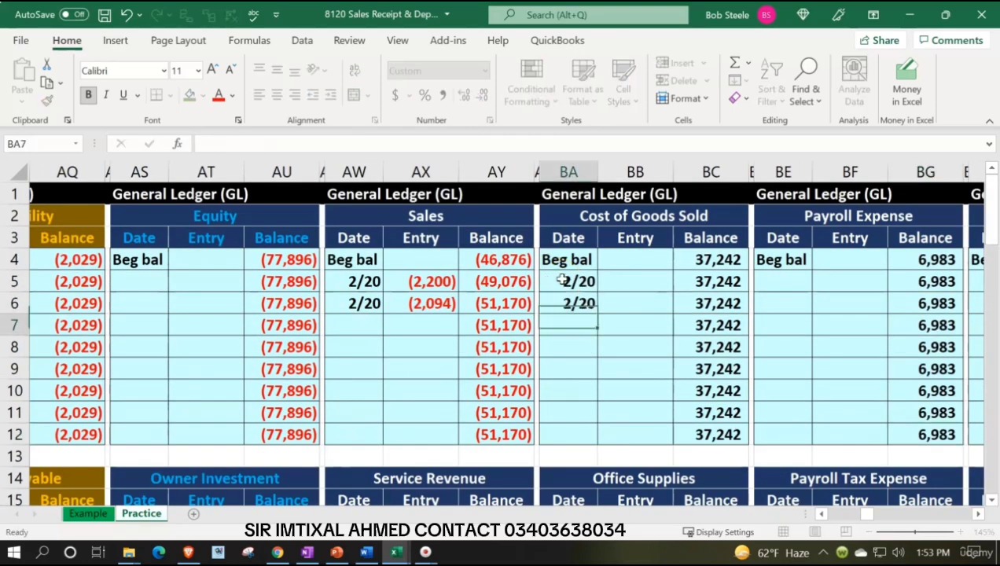
Post the first receipt's cost to the Cost of Goods Sold ledger by linking entry cell BB5 to journal cell C18
key(Return)
key(Right)
key(Up)
key(Up)
key(Up)
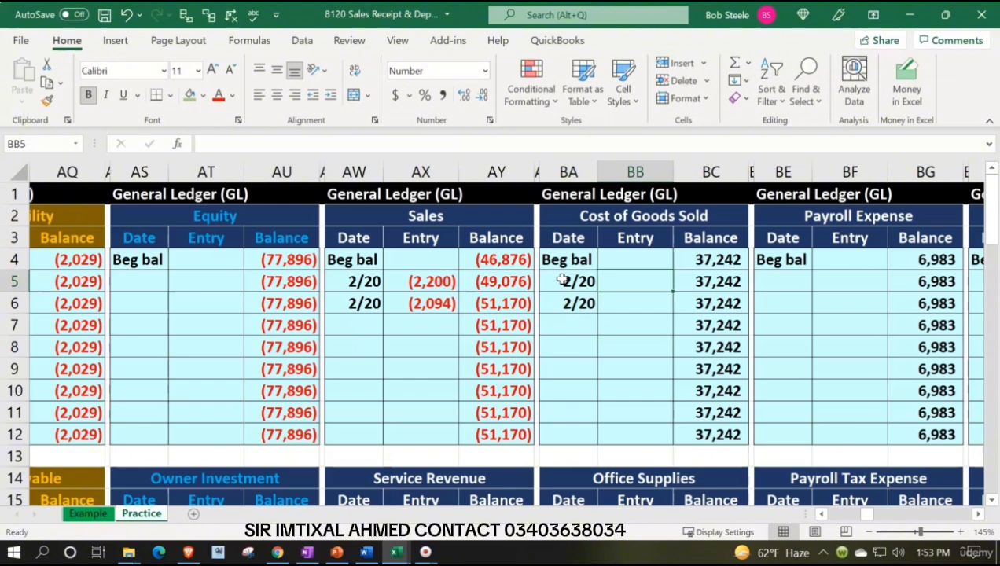
text(=)
key(Left)
key(Left)
key(Left)
key(Left)
key(Left)
key(Left)
key(Left)
key(Left)
key(Left)
key(Left)
key(Left)
key(Left)
key(Left)
key(Left)
key(Left)
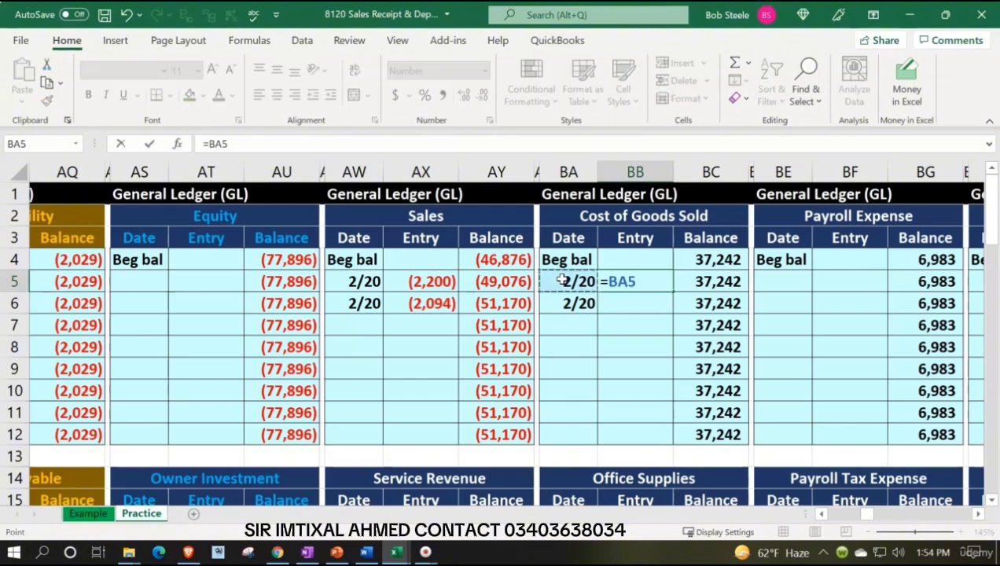
key(Left)
key(Left)
key(Left)
key(Left)
key(Left)
key(Left)
key(Left)
key(Left)
key(Left)
key(Left)
key(Left)
key(Left)
key(Left)
key(Left)
key(Left)
key(Left)
key(Left)
key(Left)
key(Left)
key(Left)
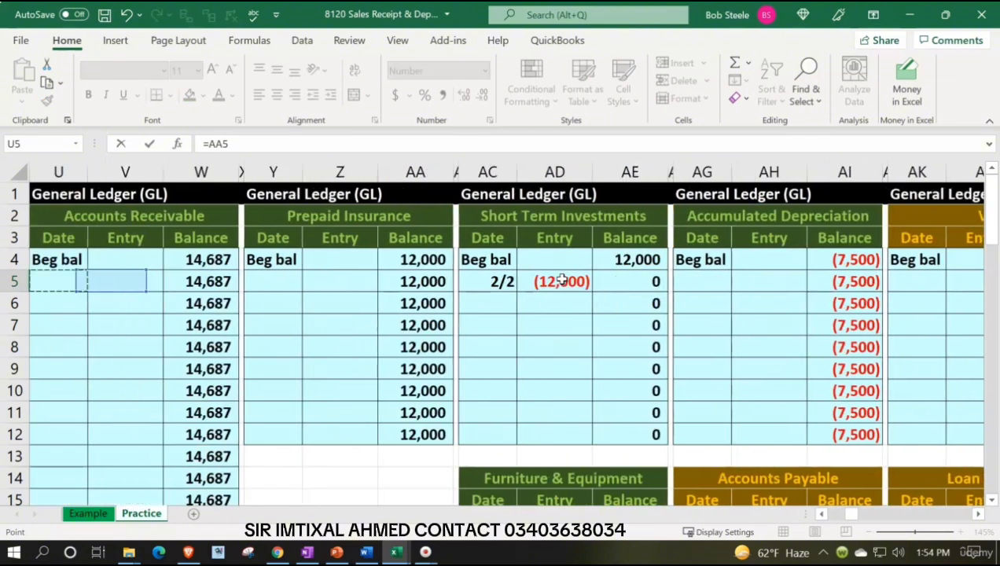
key(Down)
key(Down)
key(Down)
key(Down)
key(Down)
key(Down)
key(Down)
key(Down)
key(Down)
key(Down)
key(Down)
key(Down)
key(Down)
key(Down)
key(Down)
key(Down)
key(Down)
key(Down)
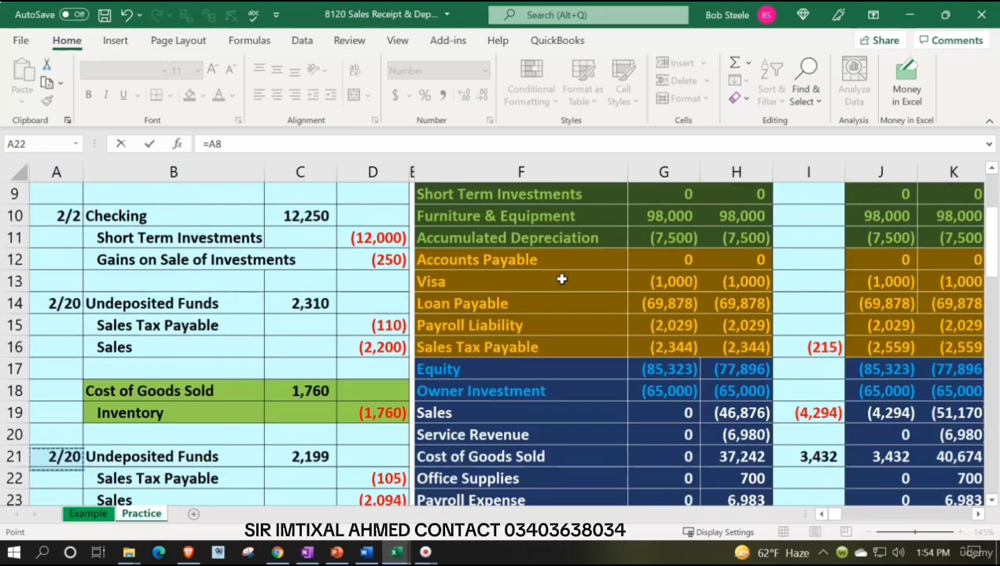
key(Right)
key(Right)
key(Right)
key(Up)
key(Up)
key(Up)
key(Up)
key(Up)
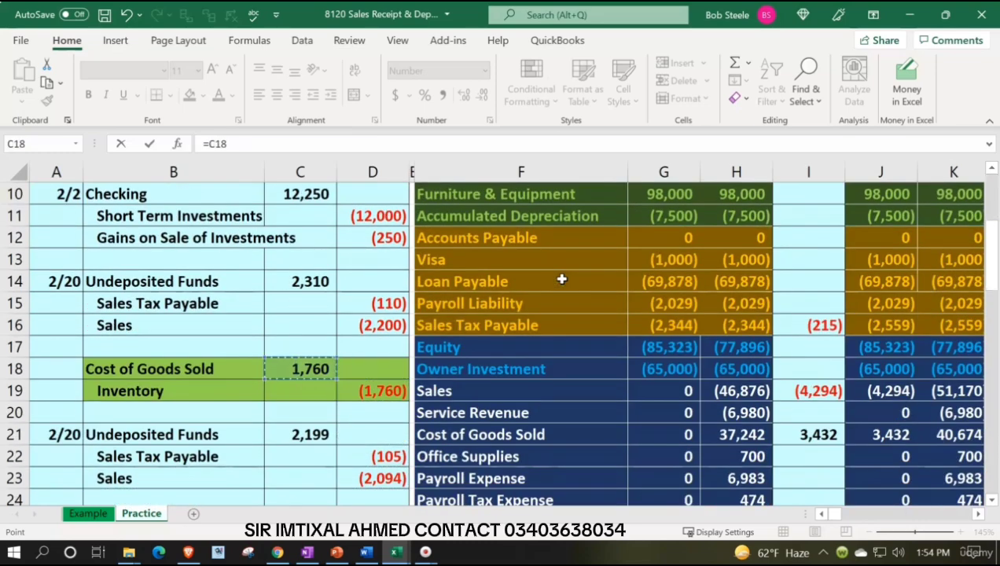
key(Return)
Post the second receipt's cost to the Cost of Goods Sold ledger by linking entry cell BB6 to journal cell C25
key(Up)
key(Up)
key(Up)
key(Right)
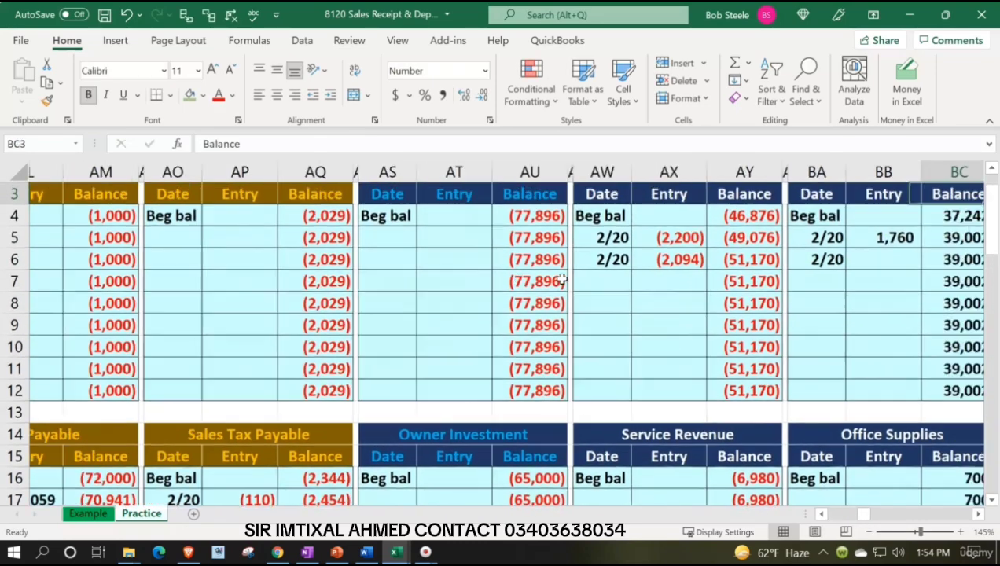
key(Down)
key(Down)
key(Down)
key(Left)
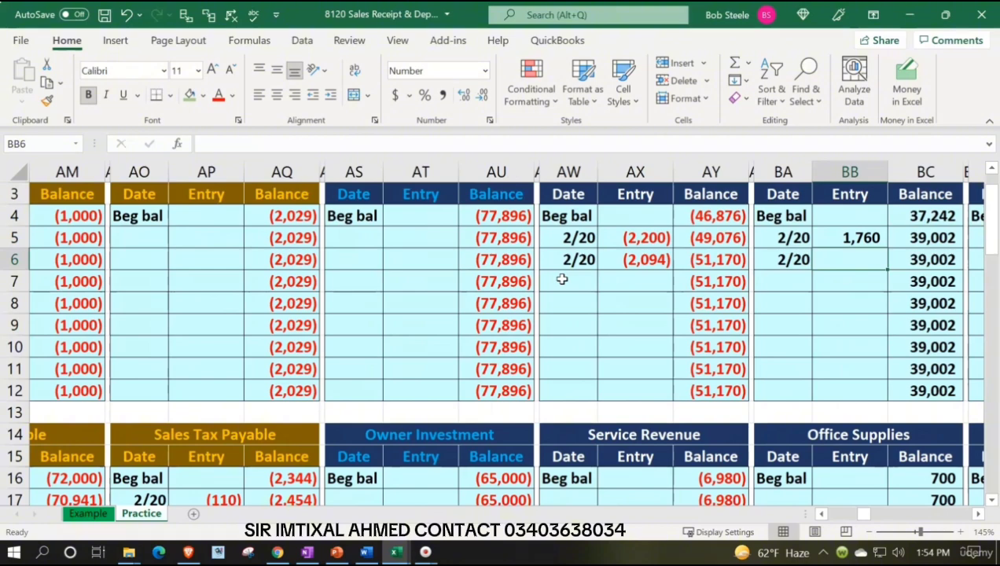
text(=)
key(Left)
key(Left)
key(Left)
key(Left)
key(Left)
key(Left)
key(Left)
key(Left)
key(Left)
key(Left)
key(Left)
key(Left)
key(Left)
key(Left)
key(Left)
key(Left)
key(Left)
key(Left)
key(Left)
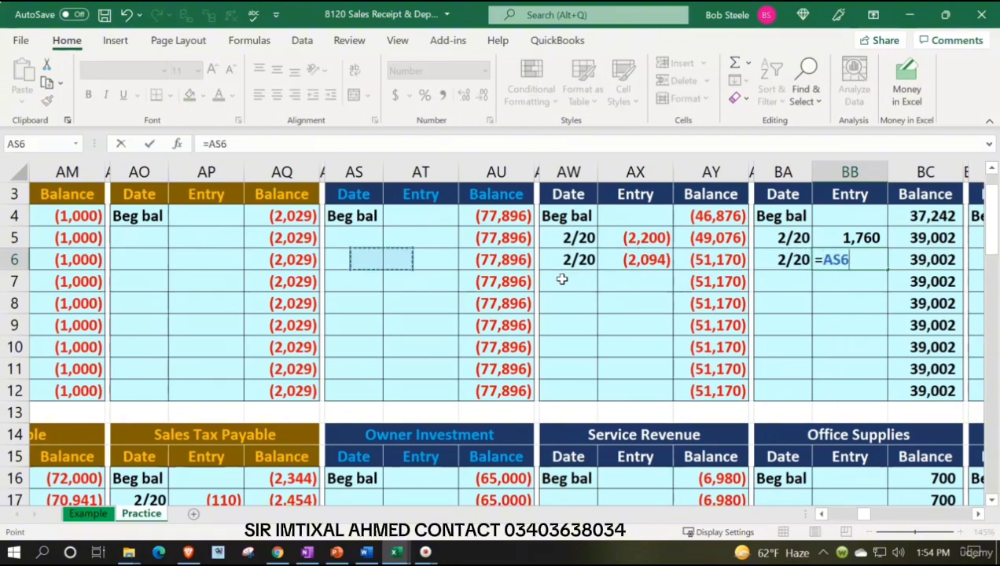
key(Left)
key(Left)
key(Left)
key(Left)
key(Left)
key(Left)
key(Left)
key(Left)
key(Left)
key(Left)
key(Left)
key(Left)
key(Left)
key(Left)
key(Left)
key(Left)
key(Left)
key(Left)
key(Left)
key(Left)
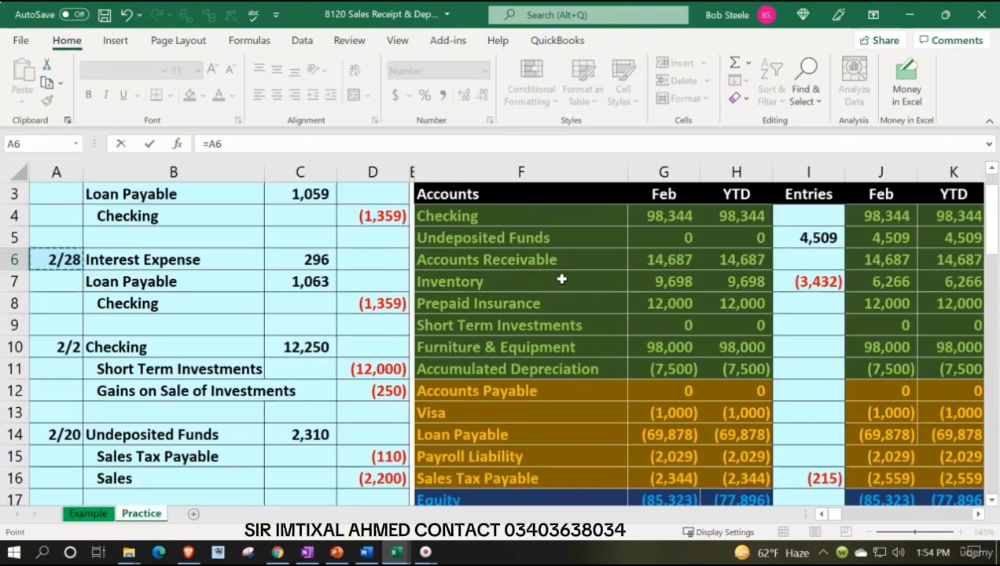
key(Down)
key(Down)
key(Down)
key(Down)
key(Down)
key(Down)
key(Down)
key(Down)
key(Down)
key(Down)
key(Down)
key(Down)
key(Down)
key(Down)
key(Down)
key(Down)
key(Down)
key(Down)
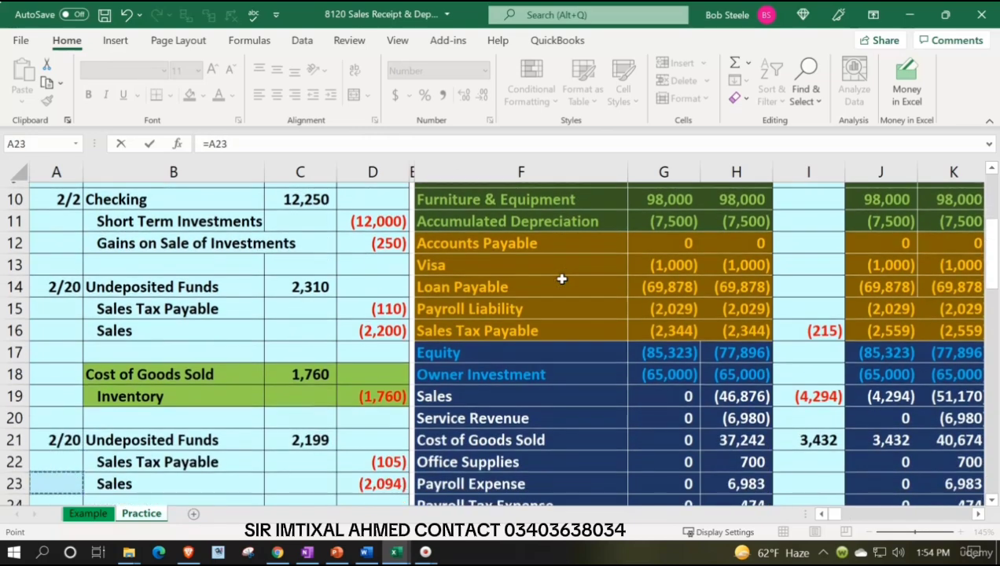
key(Right)
key(Right)
key(Down)
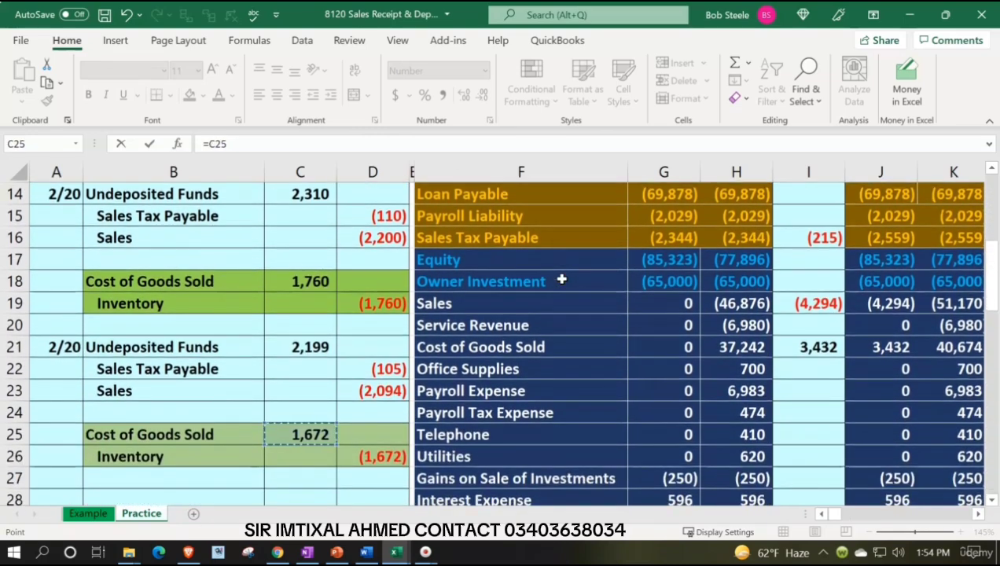
key(Return)
Examine the running balance of the Cost of Goods Sold ledger account in BC4:BC6, from the beginning balance through the two 2/20 entries
key(Up)
key(Right)
key(Right)
key(Up)
key(Up)
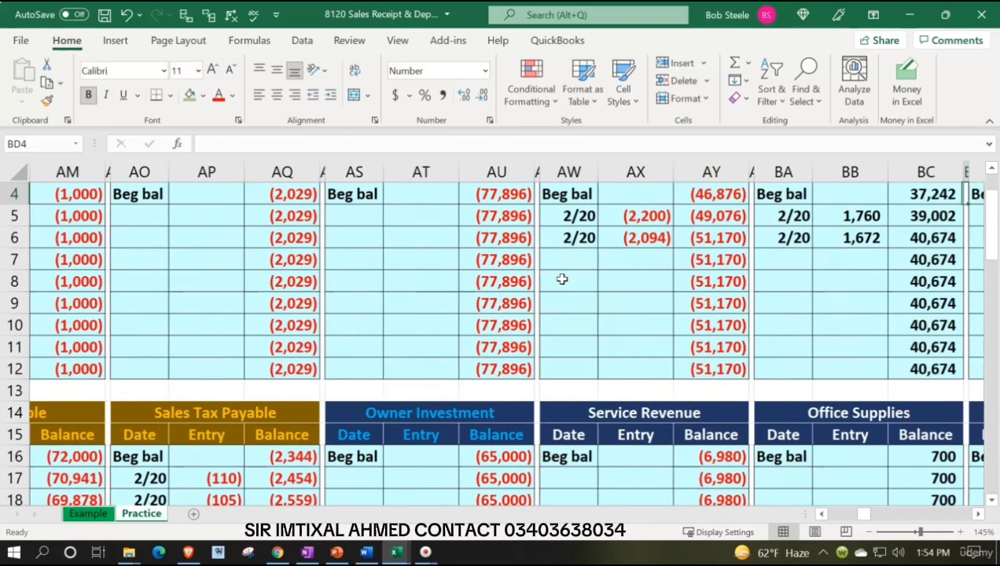
key(Up)
key(Left)
key(Down)
key(Down)
key(Up)
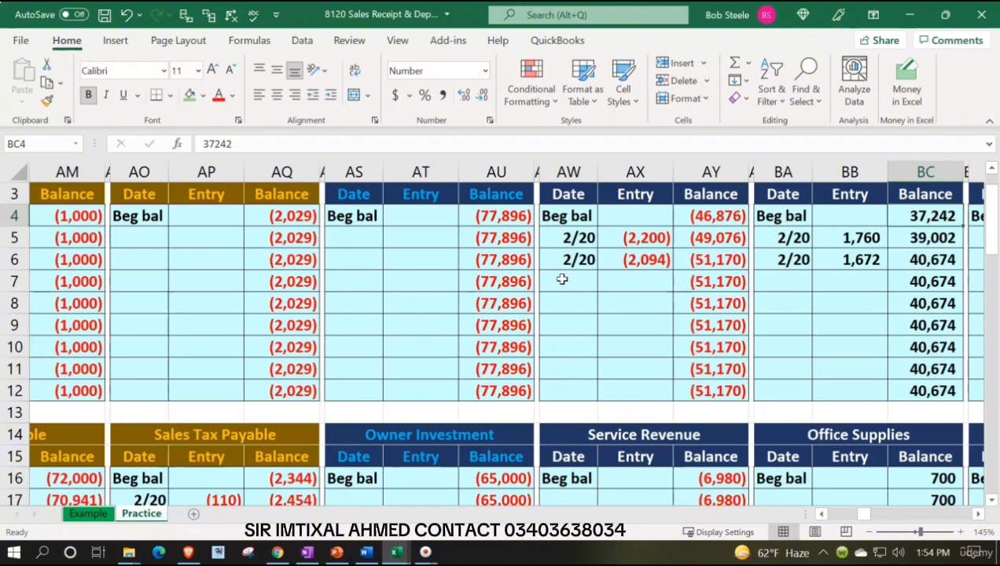
key(Down)
key(Down)
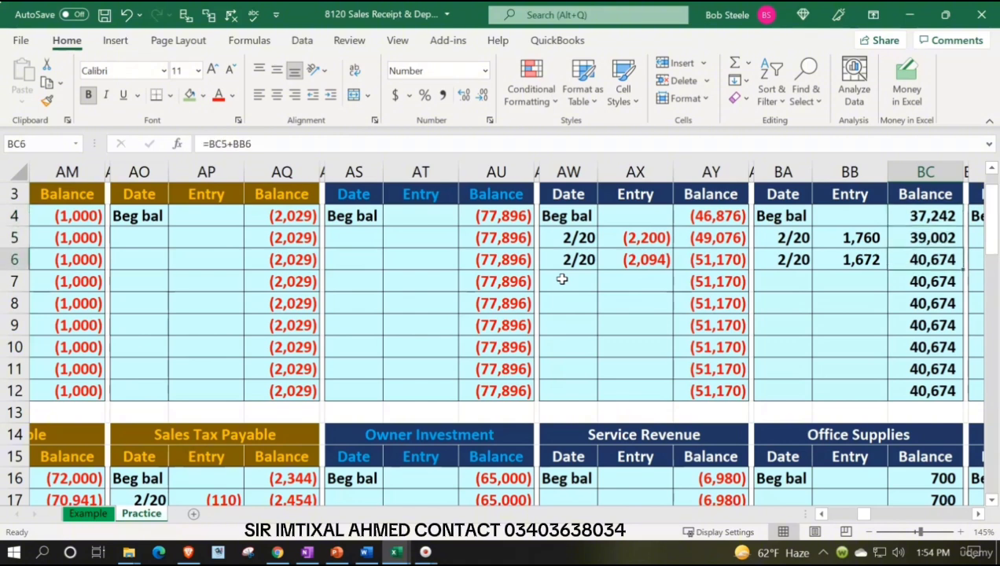
Check the Cost of Goods Sold ledger balance against the trial balance's Feb and YTD figures in J21 and K21
key(Left)
key(Left)
key(Left)
key(Left)
key(Left)
key(Left)
key(Left)
key(Left)
key(Left)
key(Left)
key(Left)
key(Left)
key(Left)
key(Left)
key(Left)
key(Left)
key(Left)
key(Left)
key(Left)
key(Left)
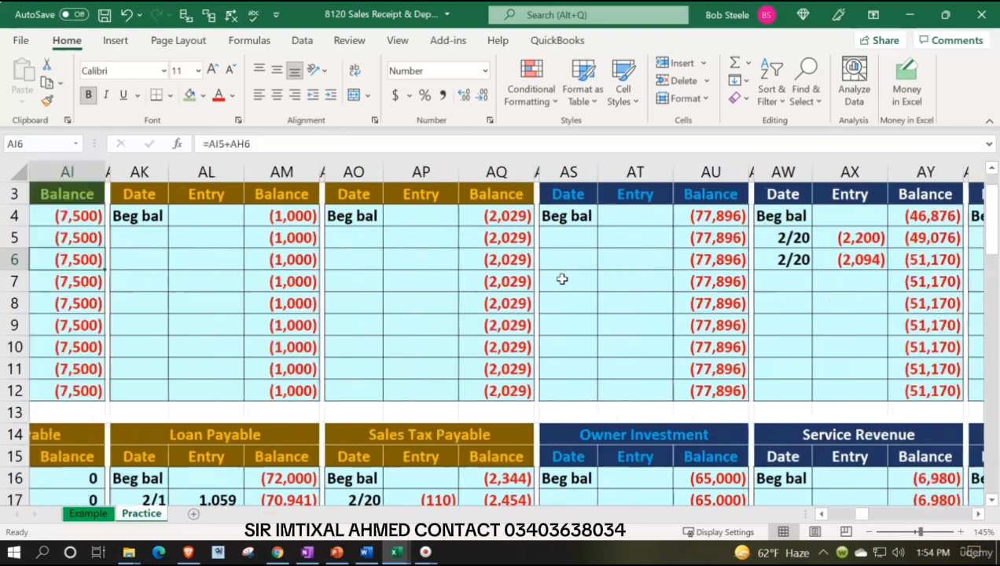
key(Left)
key(Left)
key(Left)
key(Left)
key(Left)
key(Left)
key(Left)
key(Left)
key(Left)
key(Left)
key(Left)
key(Left)
key(Left)
key(Left)
key(Left)
key(Left)
key(Left)
key(Left)
key(Left)
key(Left)
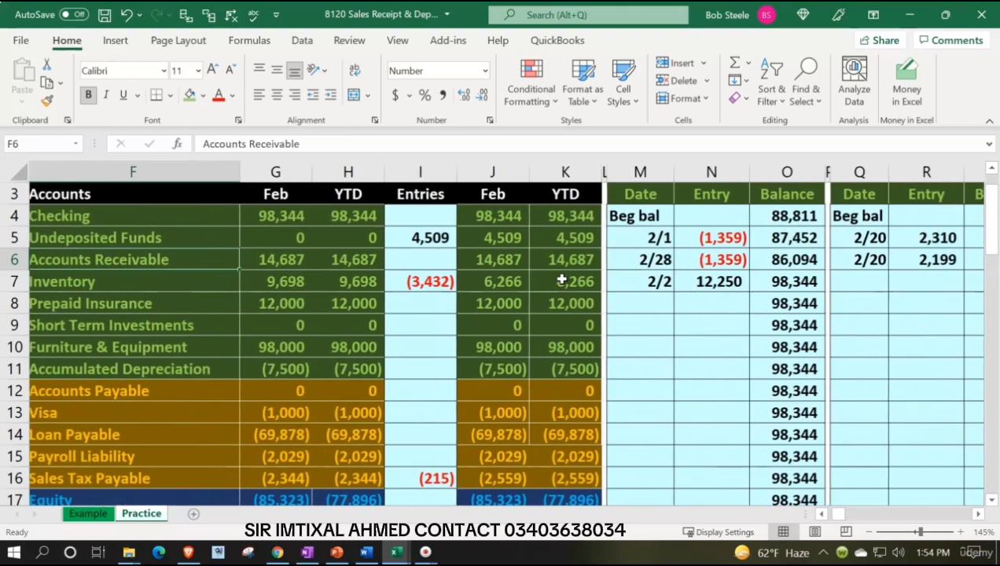
scroll(562, 281, down, 2)
scroll(497, 416, down, 1)
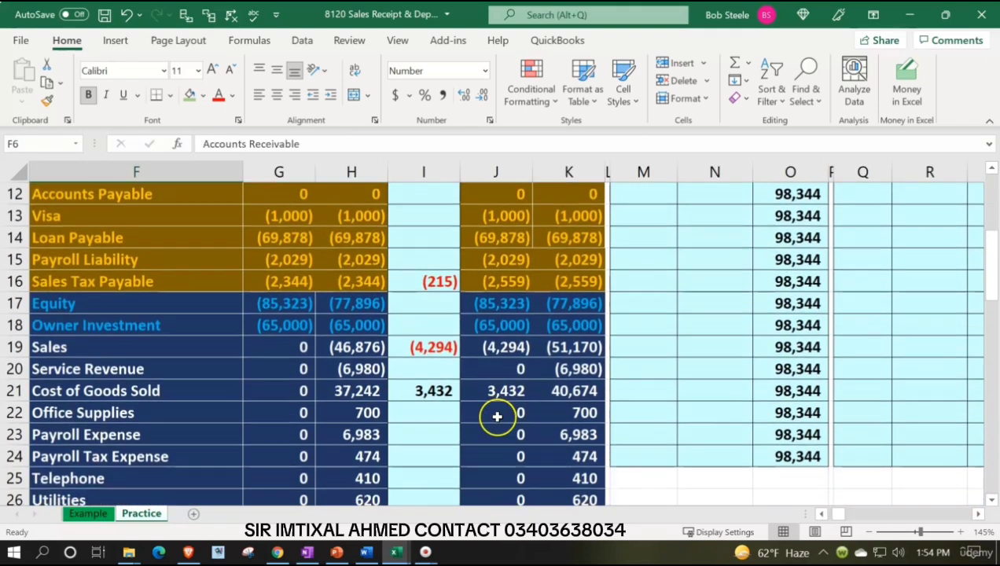
click(518, 369)
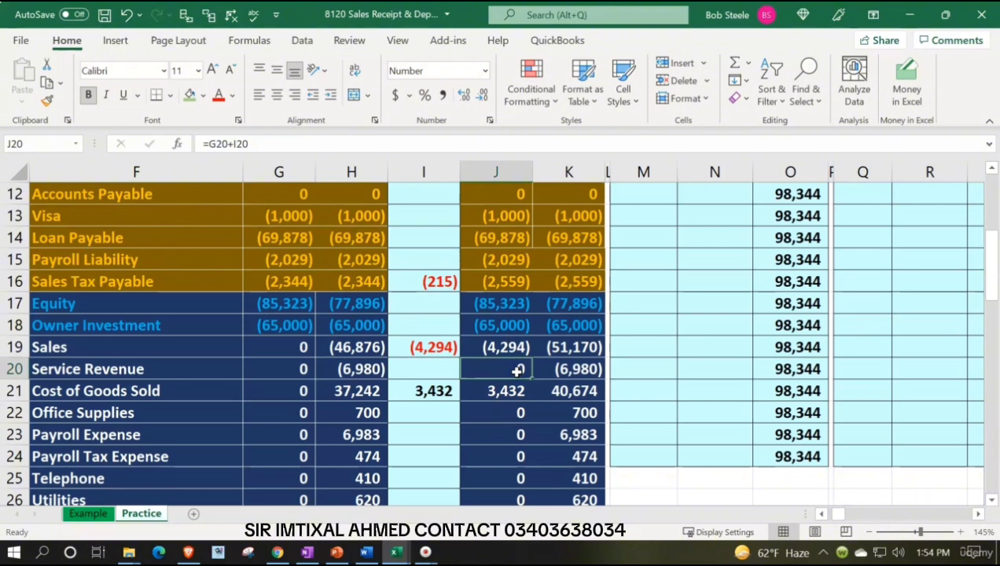
key(Down)
key(Right)
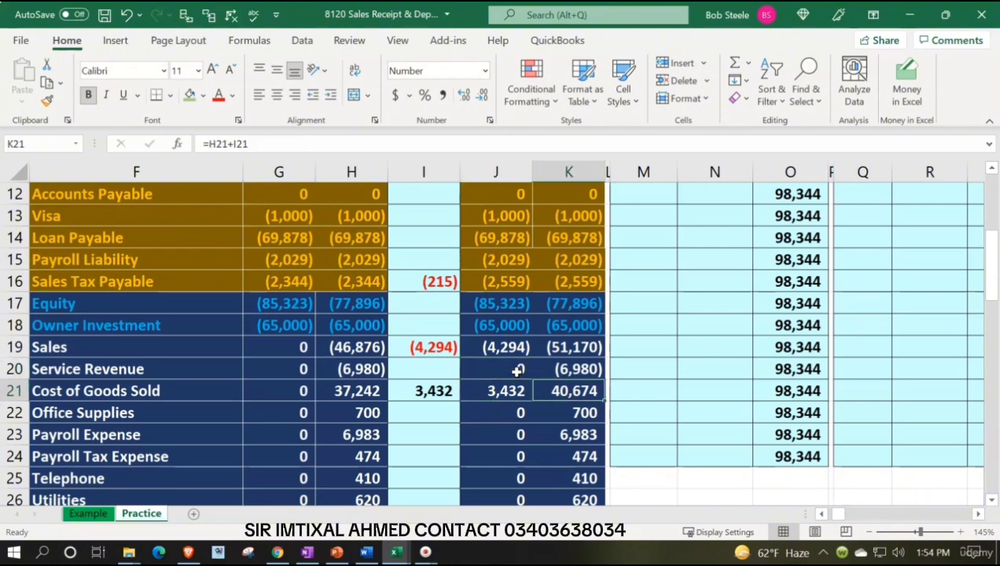
key(Left)
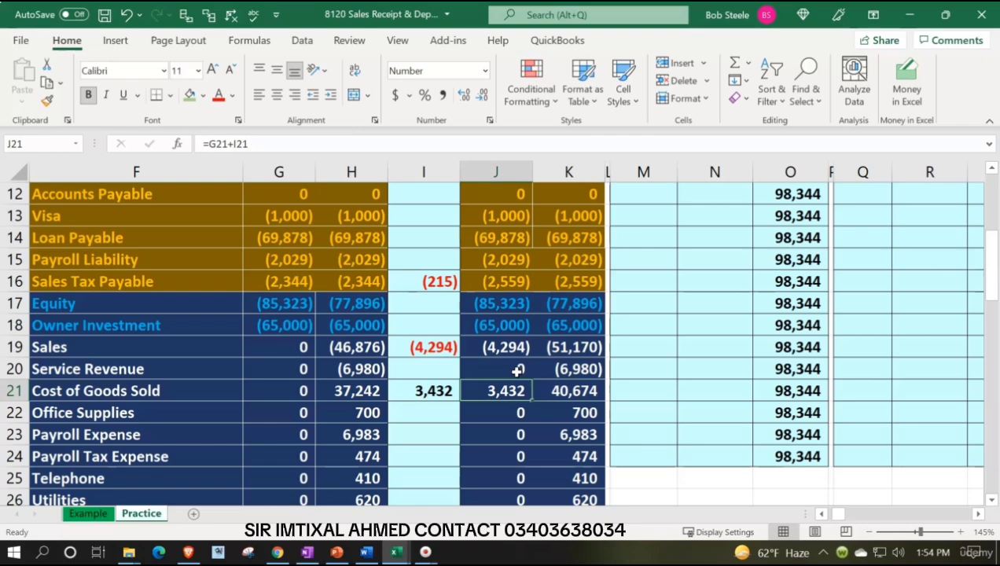
Total the two 2/20 entries in BB5:BB6 of the Cost of Goods Sold ledger and review its running balance from BC4
key(Right)
key(Right)
key(Right)
key(Right)
key(Right)
key(Right)
key(Right)
key(Right)
key(Right)
key(Right)
key(Right)
key(Right)
key(Right)
key(Right)
key(Right)
key(Right)
key(Right)
key(Right)
key(Right)
key(Right)
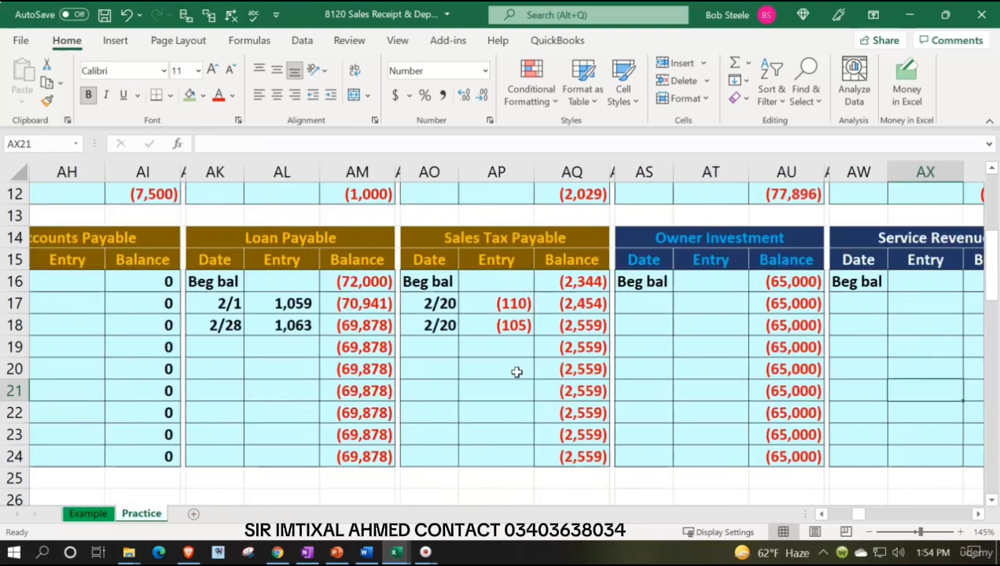
key(Right)
key(Right)
key(Right)
key(Right)
key(Right)
key(Right)
key(Right)
key(Right)
key(Right)
key(Right)
key(Up)
key(Up)
key(Up)
key(Up)
key(Up)
key(Up)
key(Up)
key(Up)
key(Up)
key(Up)
key(Up)
key(Up)
key(Up)
key(Up)
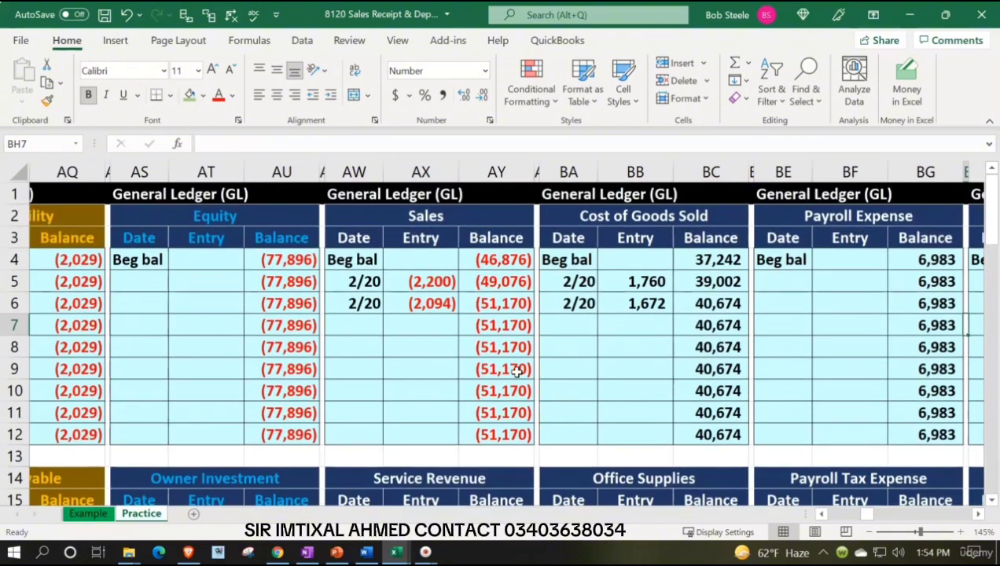
key(Right)
key(Right)
key(Right)
key(Right)
key(Right)
key(Right)
key(Right)
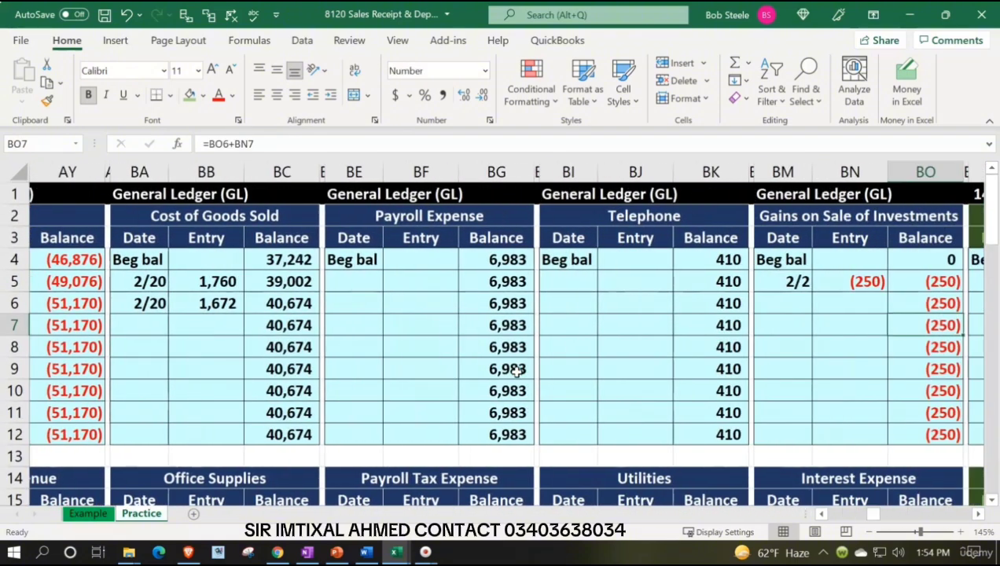
key(Right)
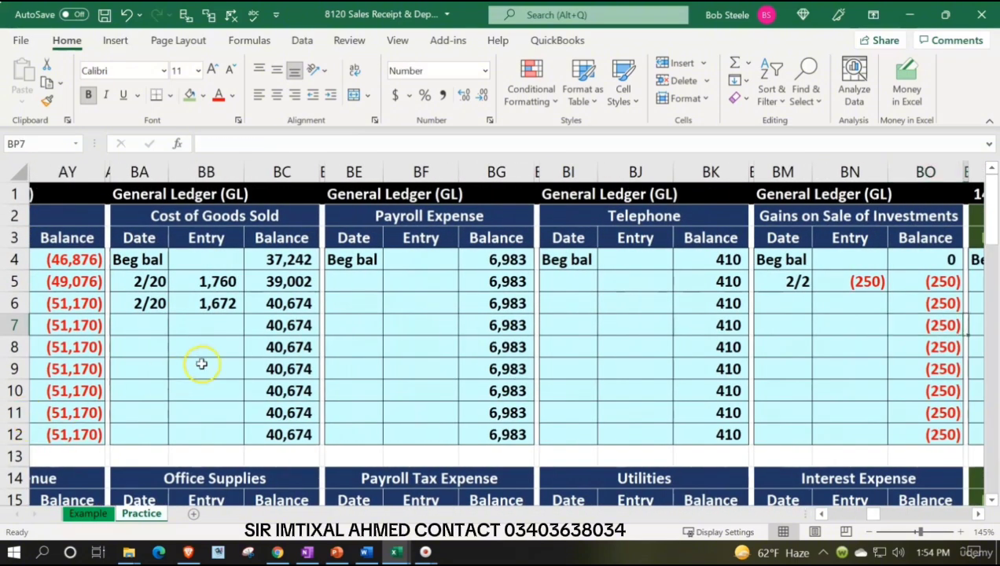
drag(217, 283, 209, 302)
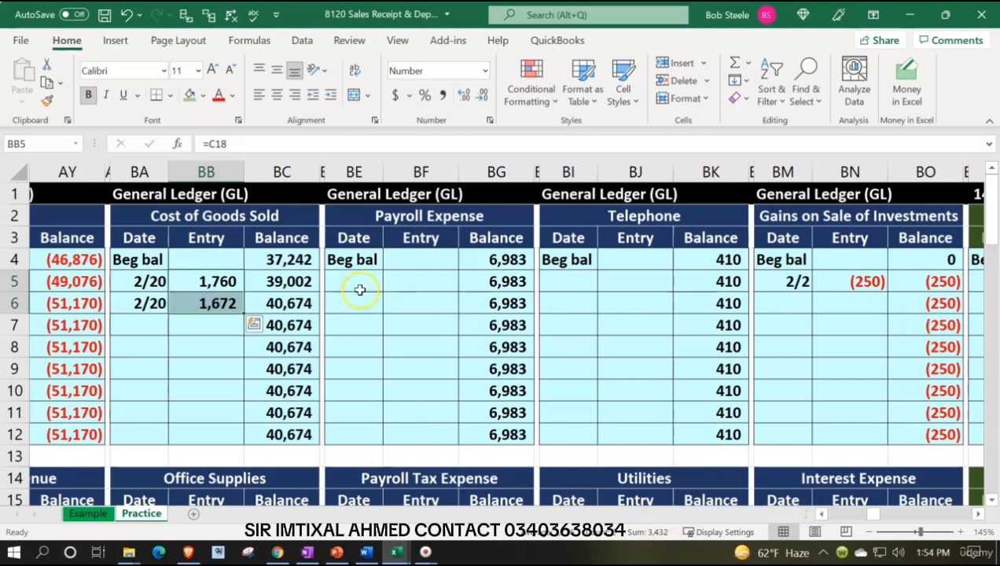
click(293, 259)
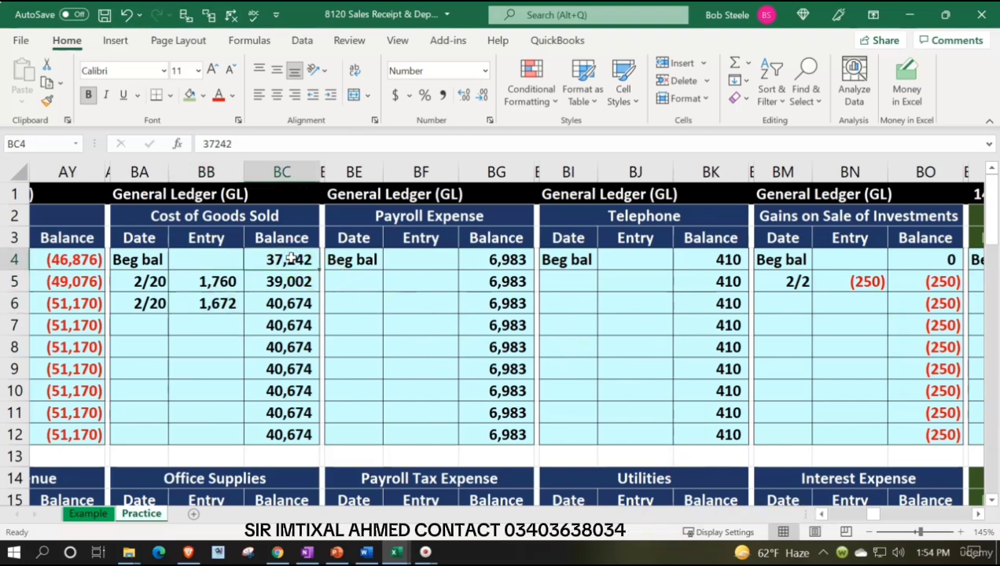
key(Down)
key(Down)
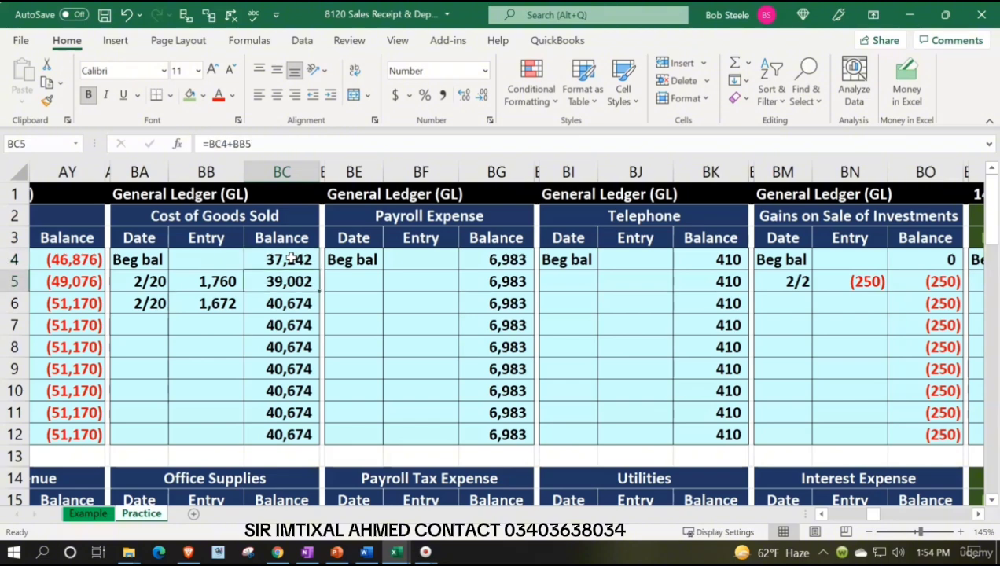
Total the two 2/20 entries in AX5:AX6 of the Sales ledger
key(Left)
key(Left)
key(Left)
key(Left)
key(Left)
key(Left)
key(Left)
key(Left)
key(Left)
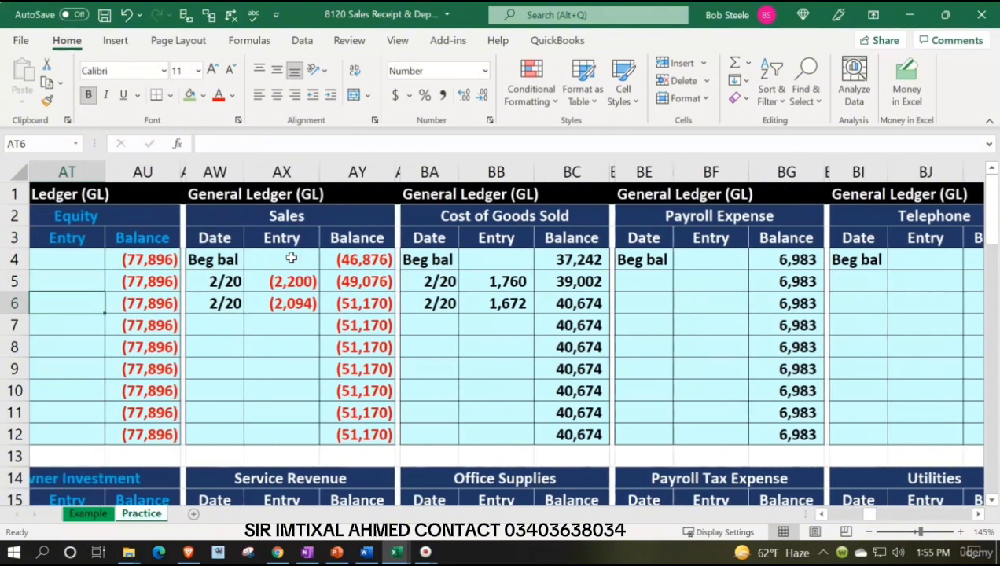
drag(280, 287, 280, 303)
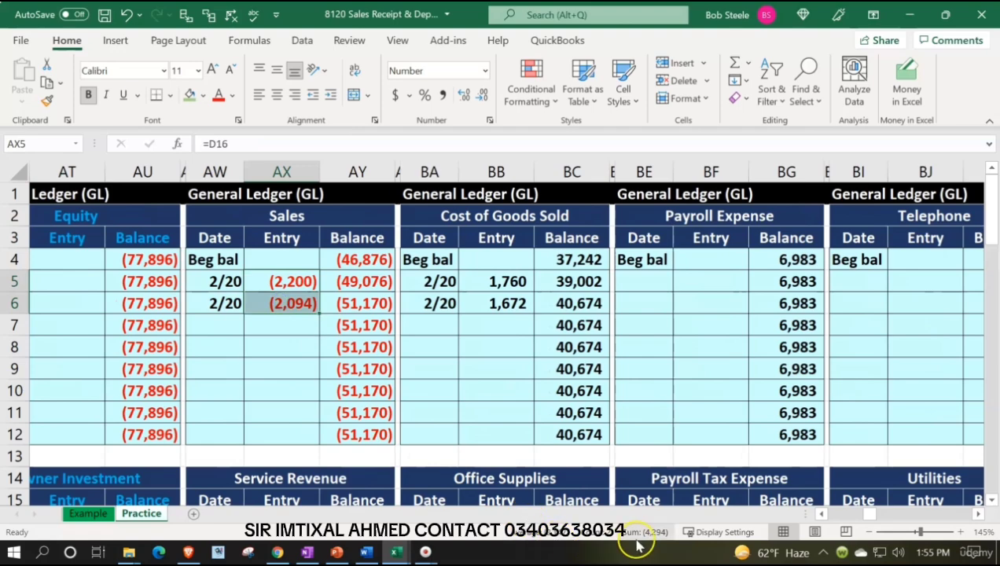
click(293, 344)
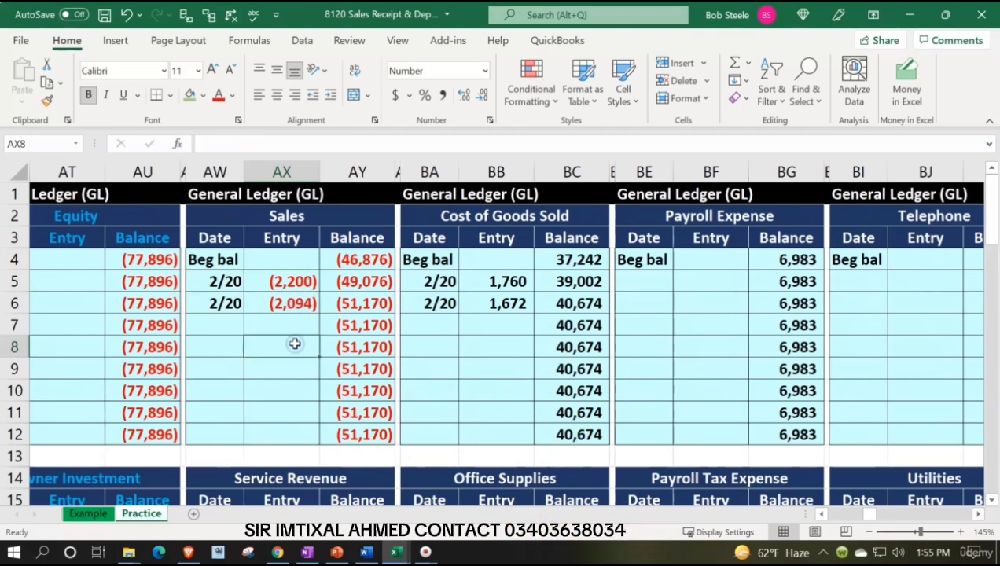
Compare the Sales ledger's February activity with the Sales figure in J19 of the ending Feb trial balance column
key(Left)
key(Left)
key(Left)
key(Left)
key(Left)
key(Left)
key(Left)
key(Left)
key(Left)
key(Left)
key(Left)
key(Left)
key(Left)
key(Left)
key(Left)
key(Left)
key(Left)
key(Left)
key(Left)
key(Left)
key(Left)
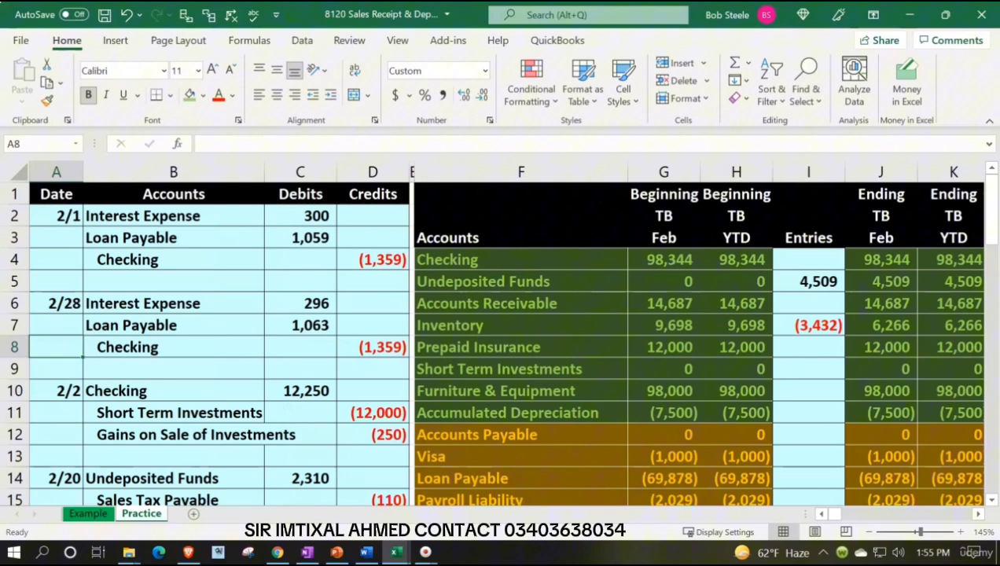
click(757, 363)
scroll(757, 364, down, 3)
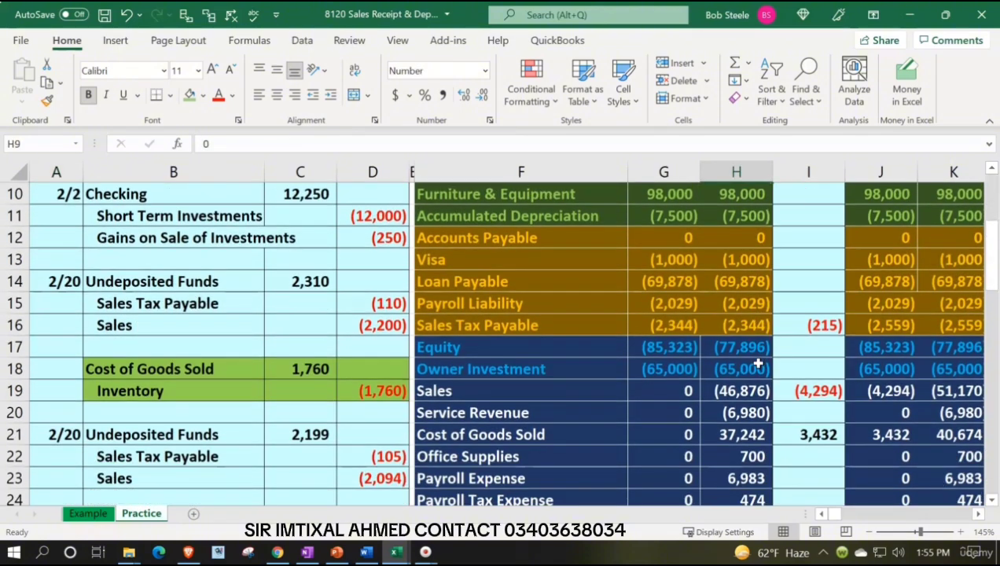
click(889, 391)
scroll(603, 401, down, 1)
scroll(603, 401, down, 1)
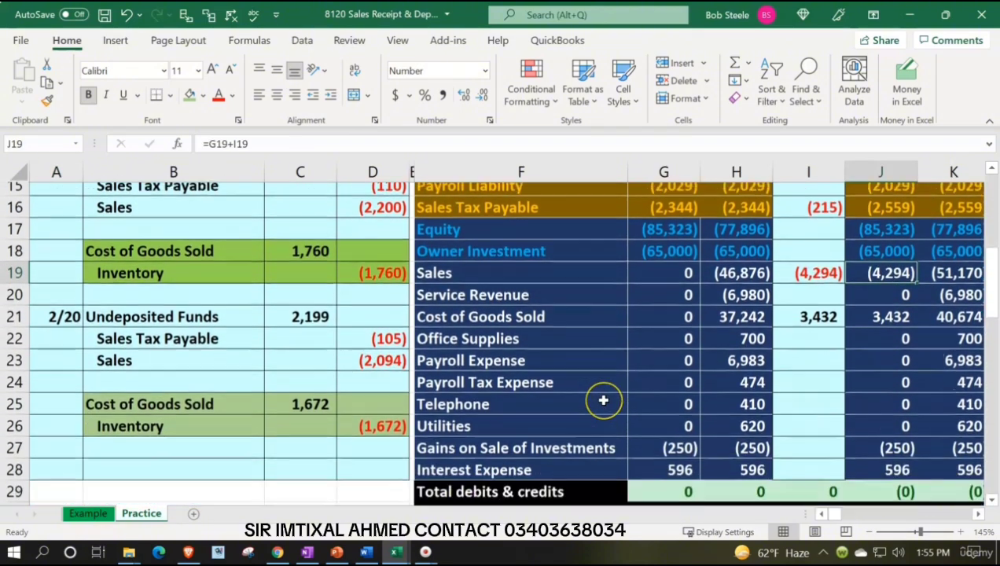
scroll(636, 372, up, 5)
click(901, 214)
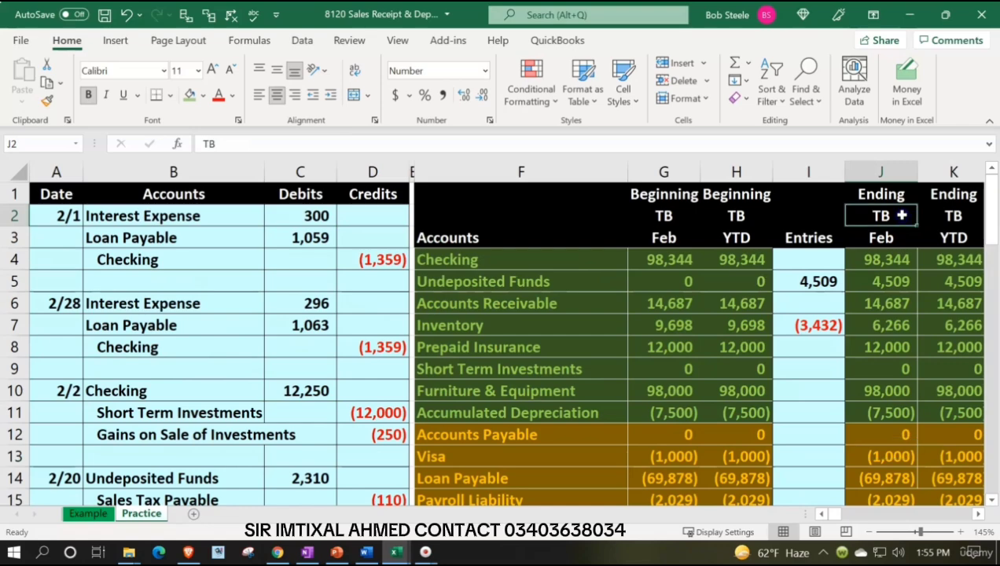
Review the first receipt's Inventory credit in journal row 19 and locate the Inventory account in trial balance row 7
key(Right)
key(Right)
key(Right)
key(Left)
key(Home)
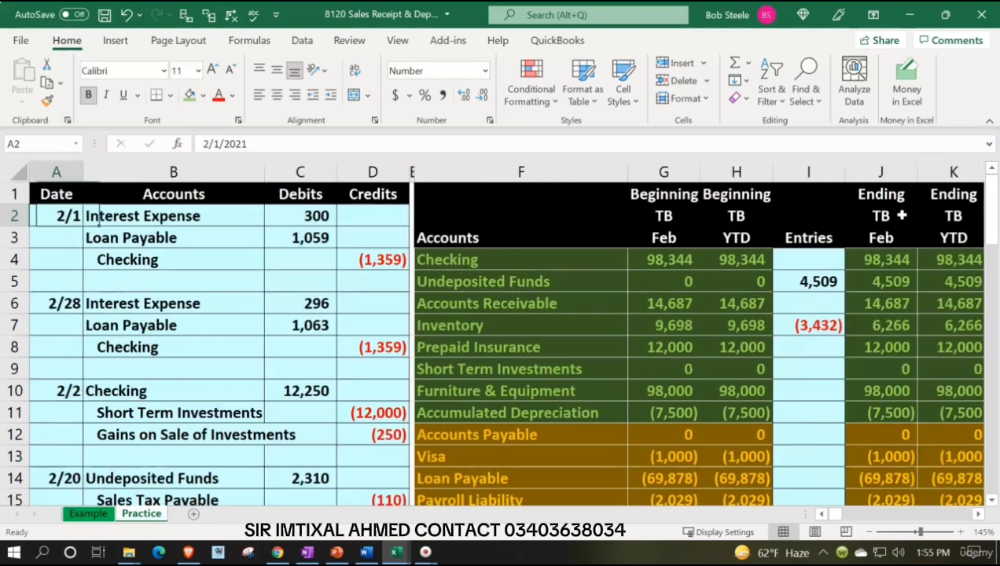
scroll(500, 364, down, 3)
scroll(500, 364, down, 1)
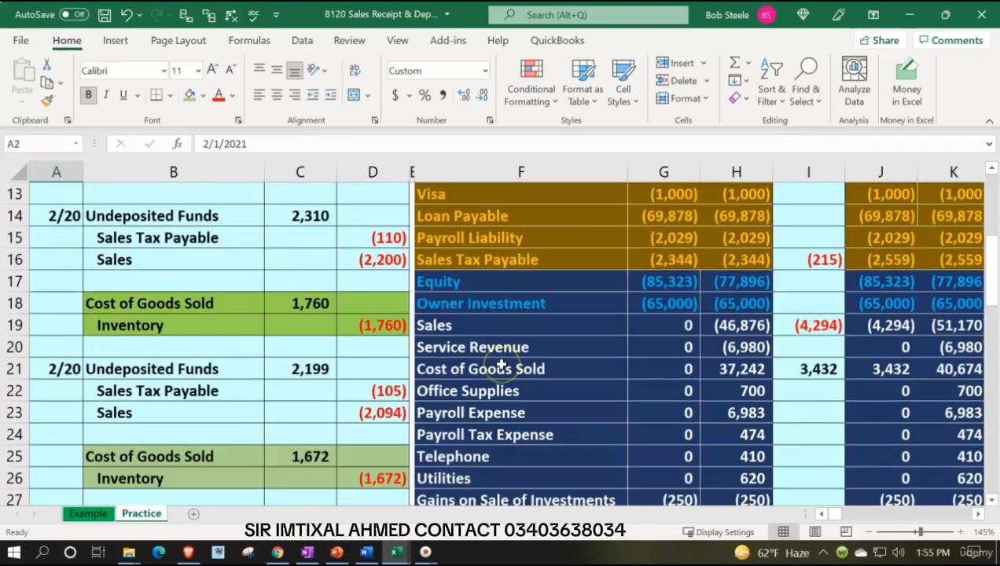
drag(232, 321, 368, 324)
scroll(471, 322, up, 4)
click(472, 322)
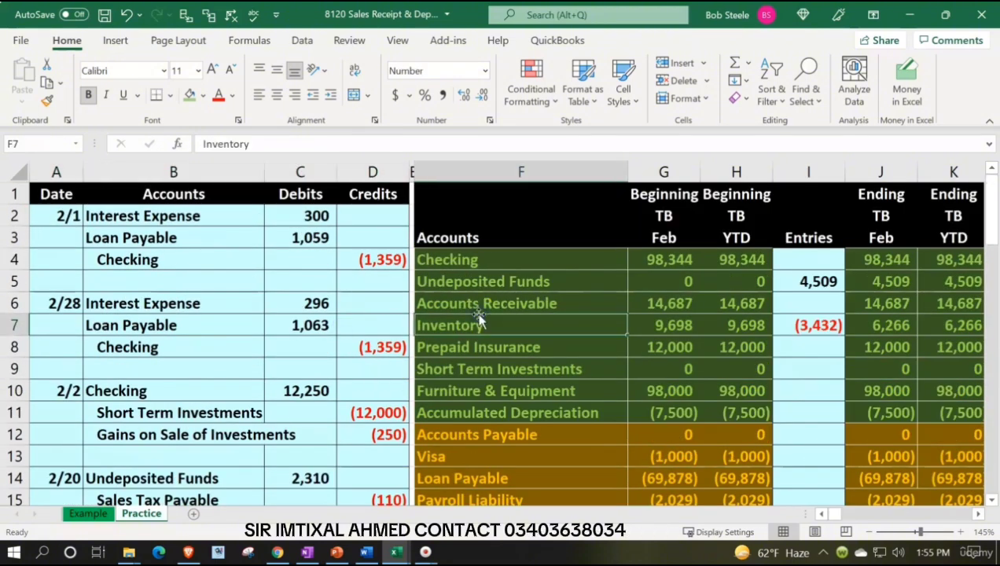
Enter the date 2/20 in U25 and U26 of the Inventory ledger for the two sales receipts
key(Right)
key(Right)
key(Right)
key(Right)
key(Right)
key(Right)
key(Right)
key(Right)
key(Right)
key(Right)
key(Right)
key(Right)
key(Right)
key(Right)
key(Right)
key(Right)
key(Right)
key(Right)
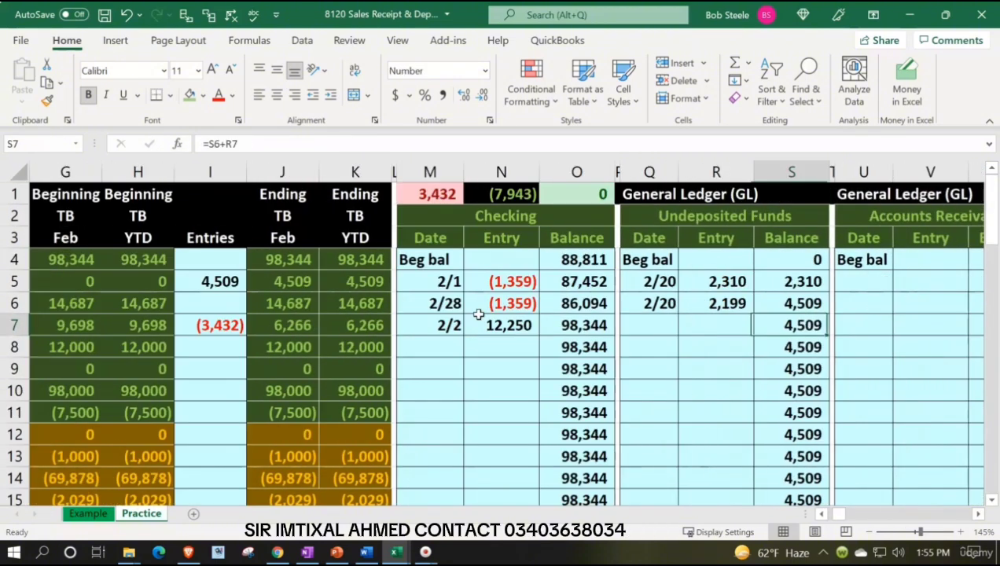
key(Down)
key(Down)
key(Down)
key(Down)
key(Down)
key(Down)
key(Down)
key(Down)
key(Down)
key(Down)
key(Down)
key(Down)
key(Down)
key(Down)
key(Down)
key(Down)
key(Down)
key(Down)
key(Down)
key(Down)
key(Down)
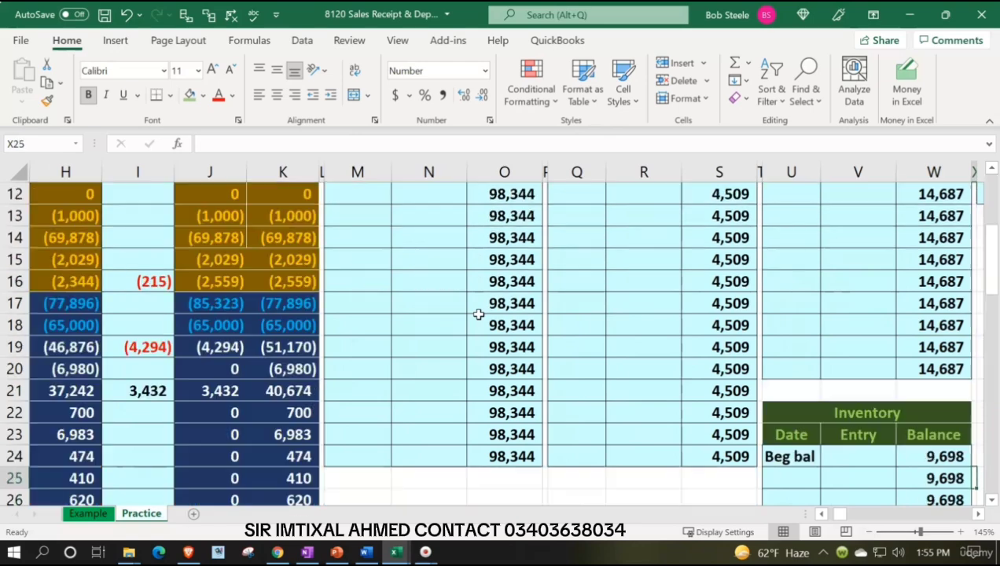
key(Up)
key(Up)
key(Right)
key(Left)
key(Left)
key(Left)
key(Left)
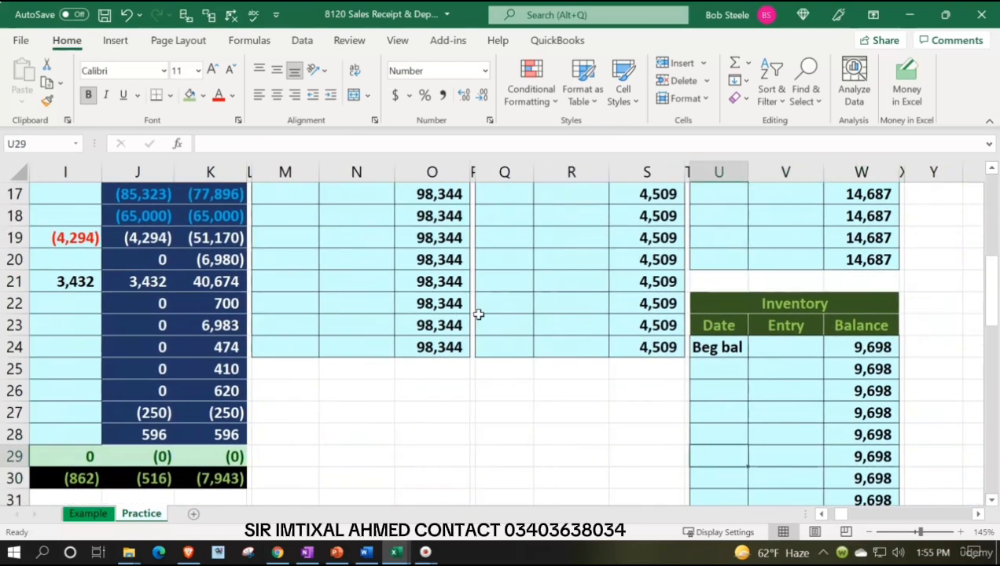
key(Up)
key(Up)
key(Up)
key(Up)
text(4)
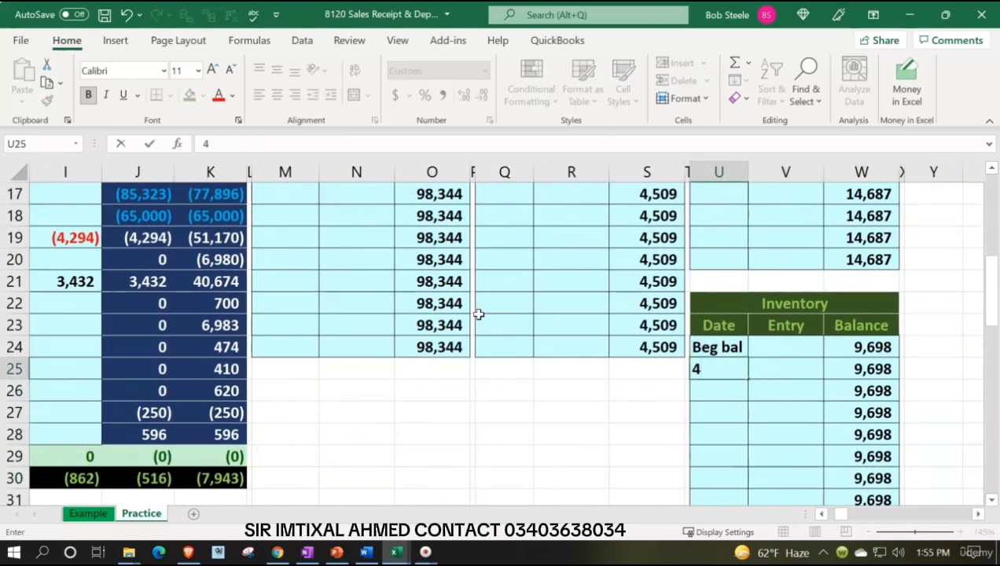
text(/20)
key(Tab)
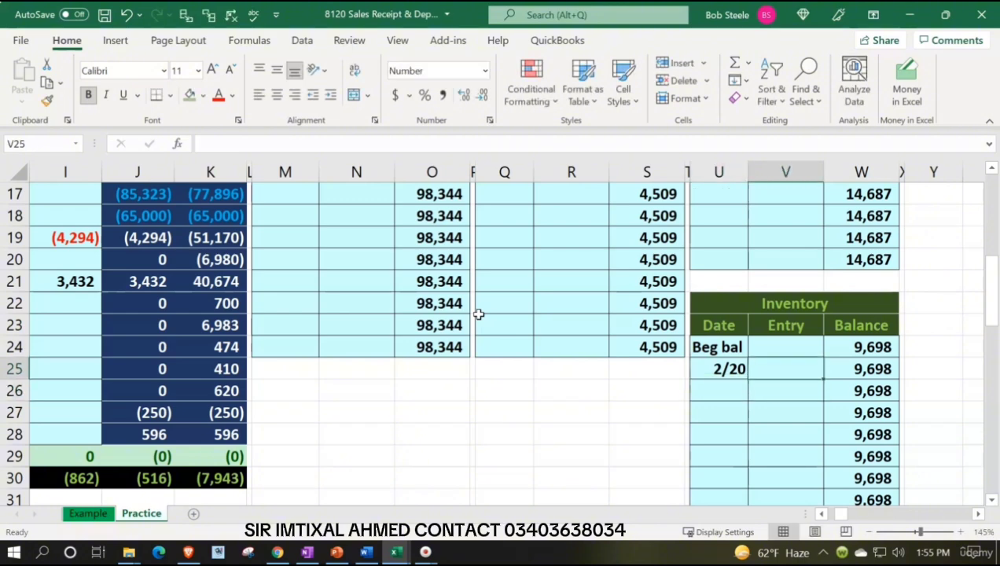
key(Return)
text(2/20)
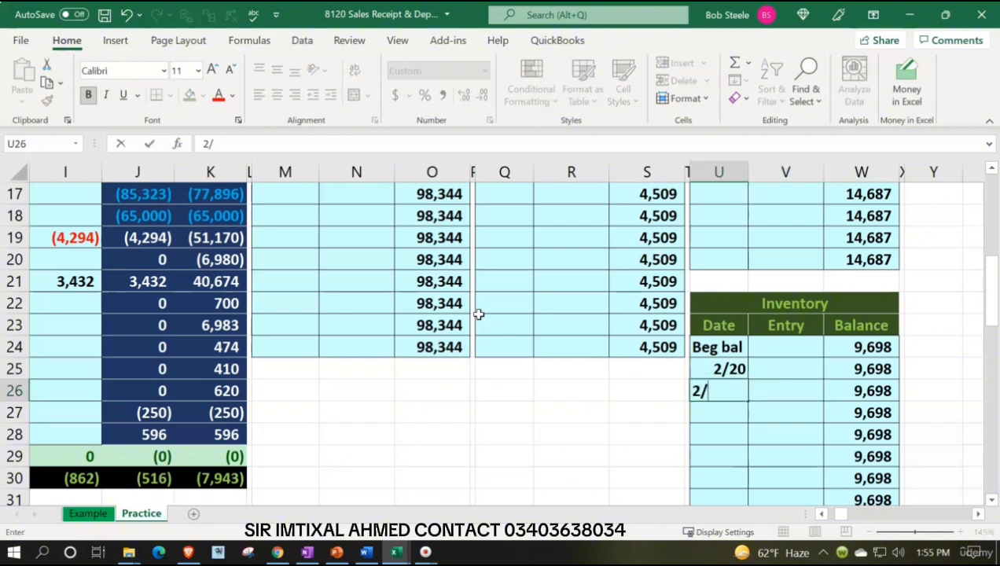
key(Return)
Post the first receipt's Inventory credit to V25 of the Inventory ledger with the formula =D19
key(Right)
key(Up)
key(Up)
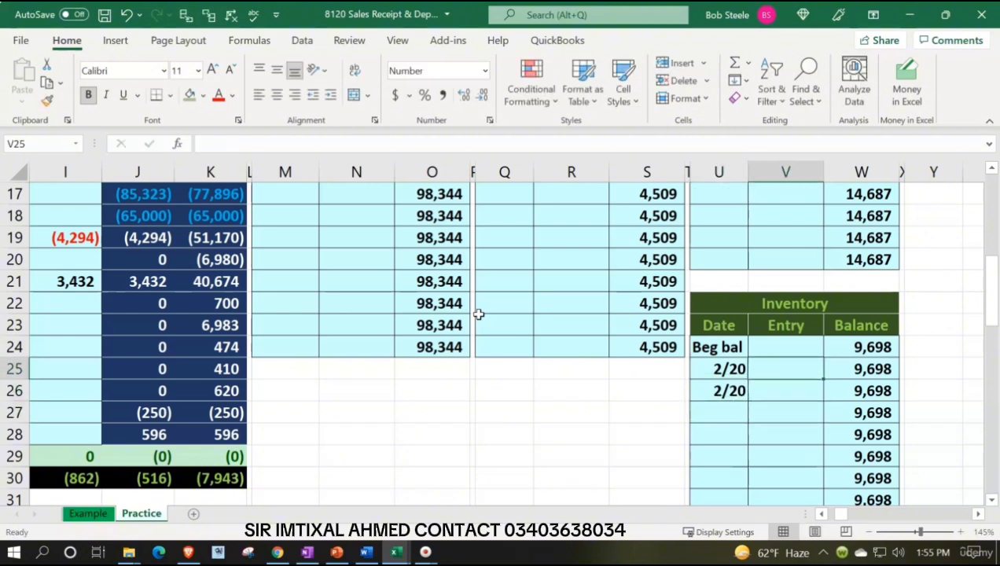
text(=)
key(Left)
key(Left)
key(Left)
key(Left)
key(Left)
key(Left)
key(Left)
key(Left)
key(Left)
key(Left)
key(Left)
key(Left)
key(Left)
key(Left)
key(Left)
key(Left)
key(Left)
key(Left)
key(Left)
key(Left)
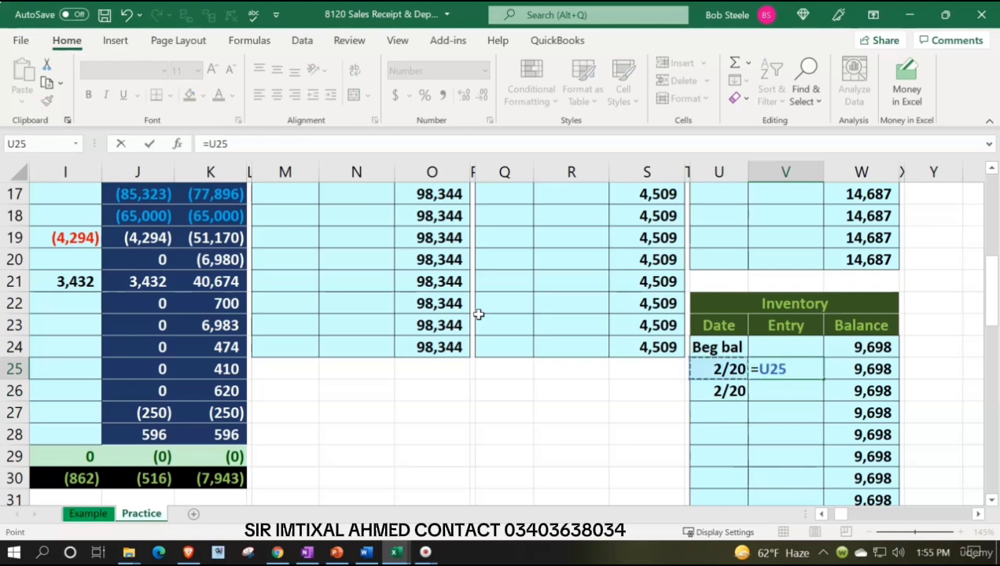
key(Up)
key(Up)
key(Up)
key(Up)
key(Up)
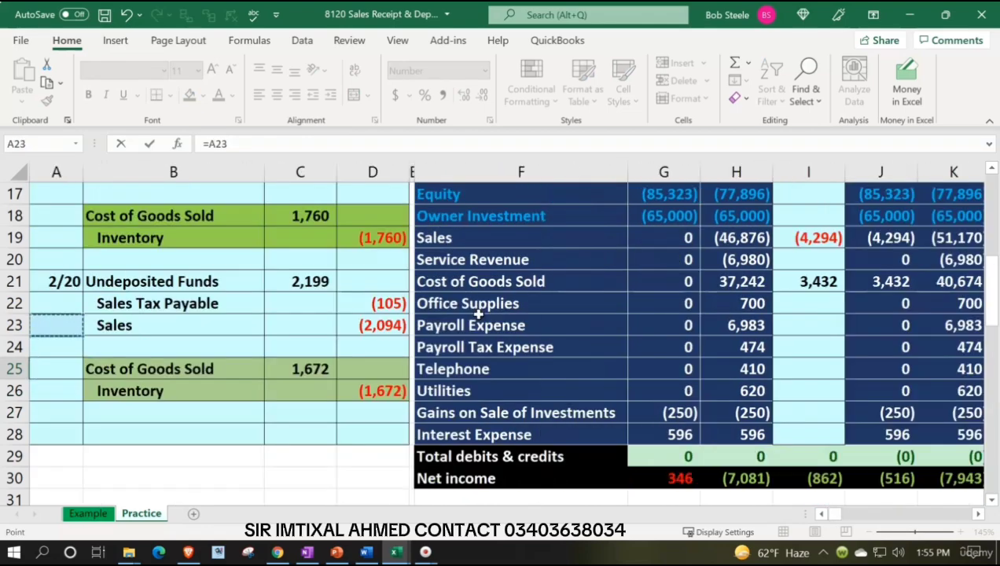
key(Right)
key(Right)
key(Right)
key(Up)
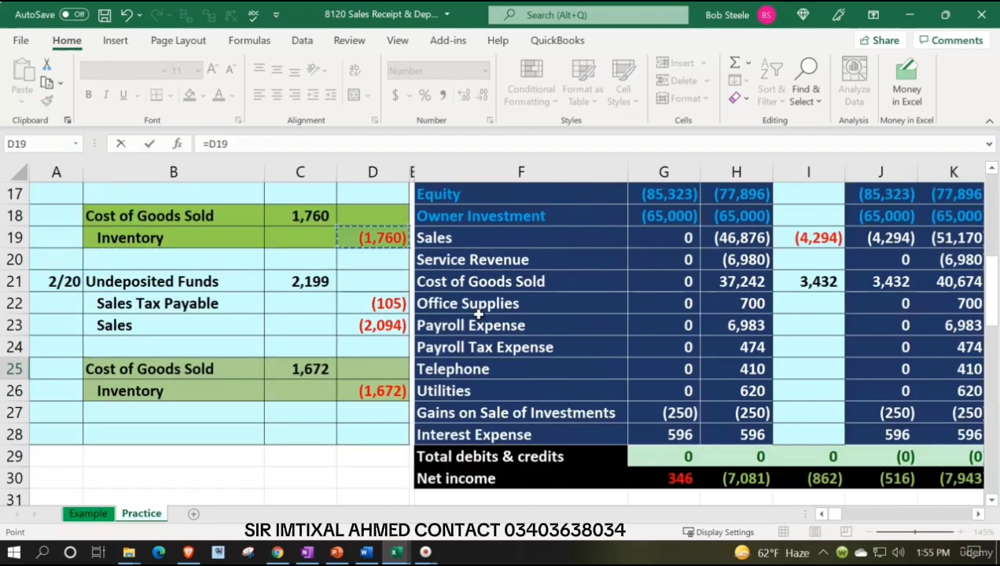
key(Return)
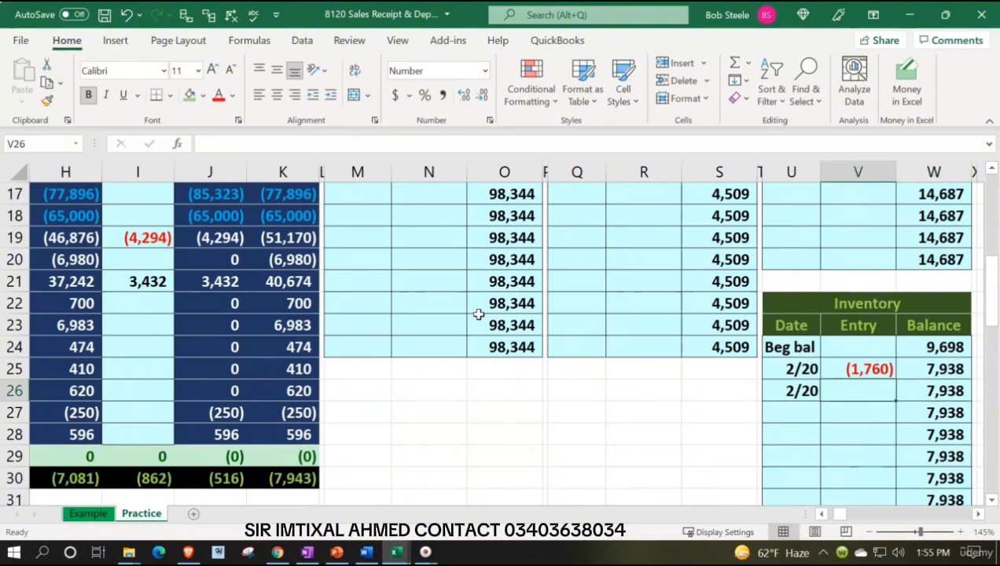
Post the second receipt's Inventory credit to V26 of the Inventory ledger by linking it to journal cell D26
text(=)
key(Left)
key(Left)
key(Left)
key(Left)
key(Left)
key(Left)
key(Left)
key(Left)
key(Left)
key(Left)
key(Left)
key(Left)
key(Left)
key(Left)
key(Left)
key(Left)
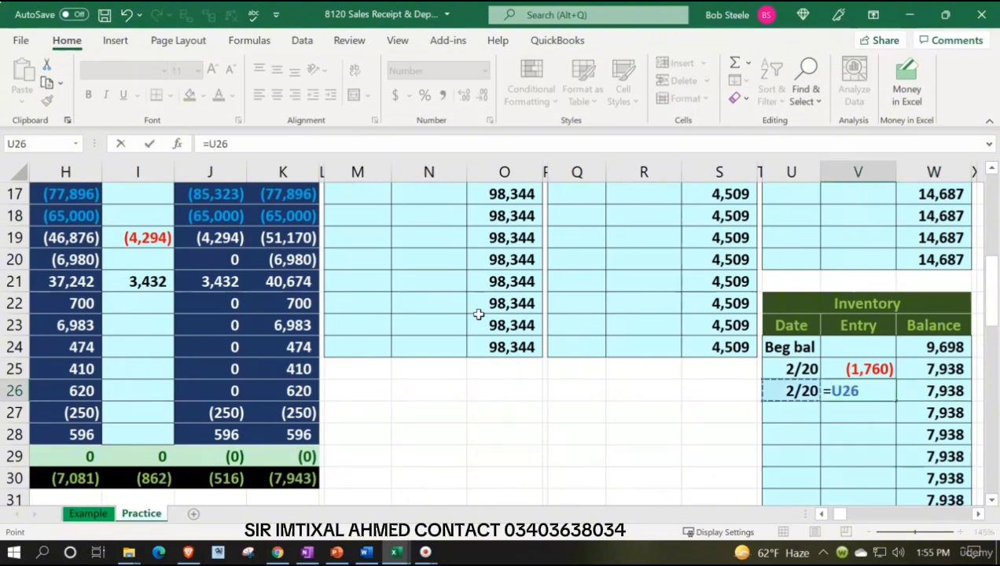
key(Left)
key(Left)
key(Left)
key(Left)
key(Right)
key(Right)
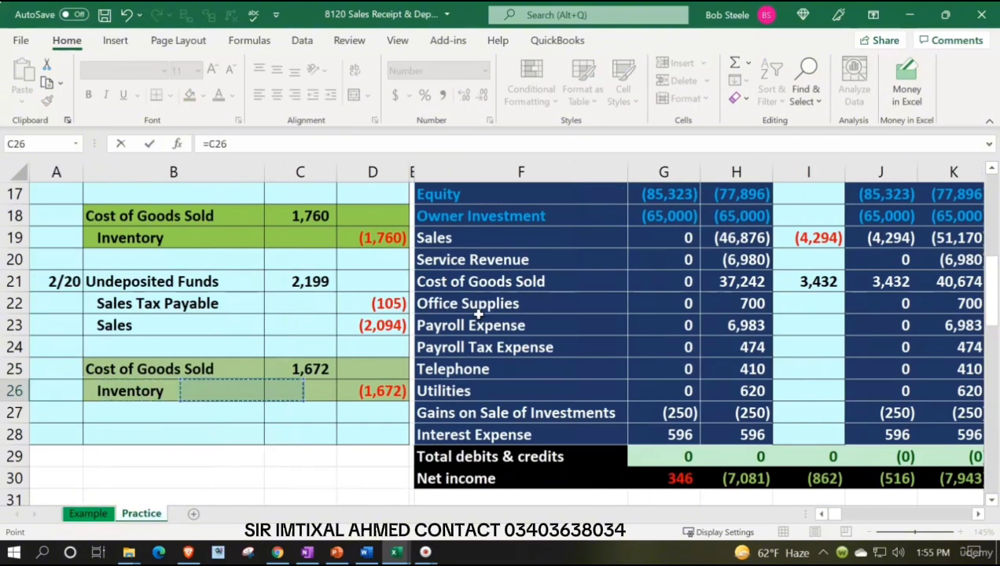
key(Return)
Review the Inventory ledger's running balance from the beginning balance in W24 through W26
key(Right)
key(Right)
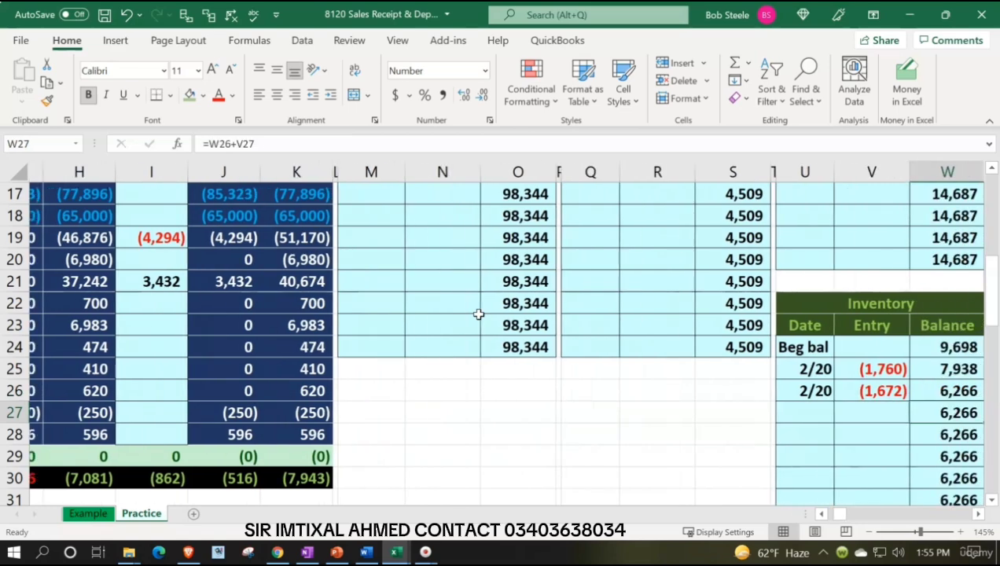
key(Up)
key(Up)
key(Up)
key(Left)
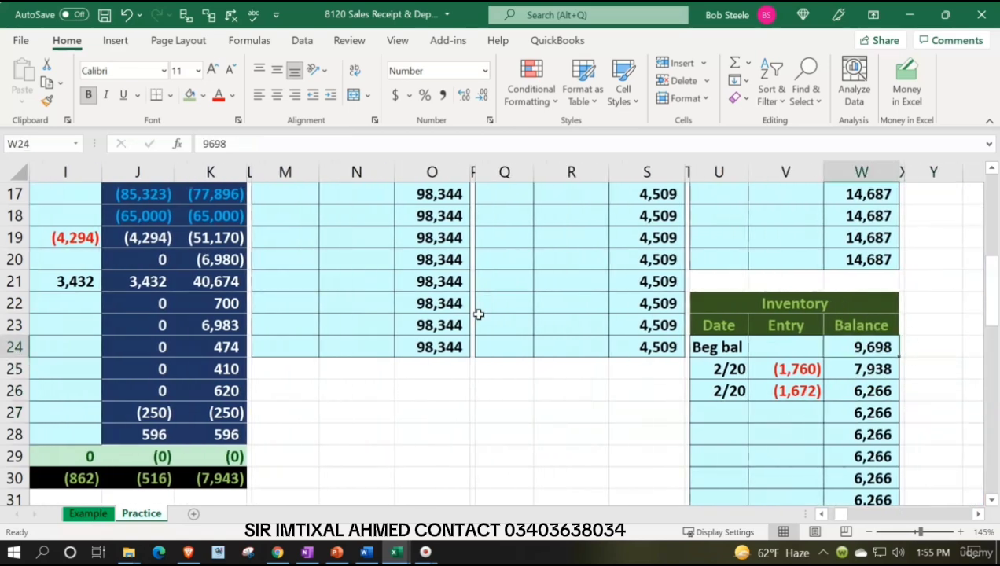
key(Down)
key(Down)
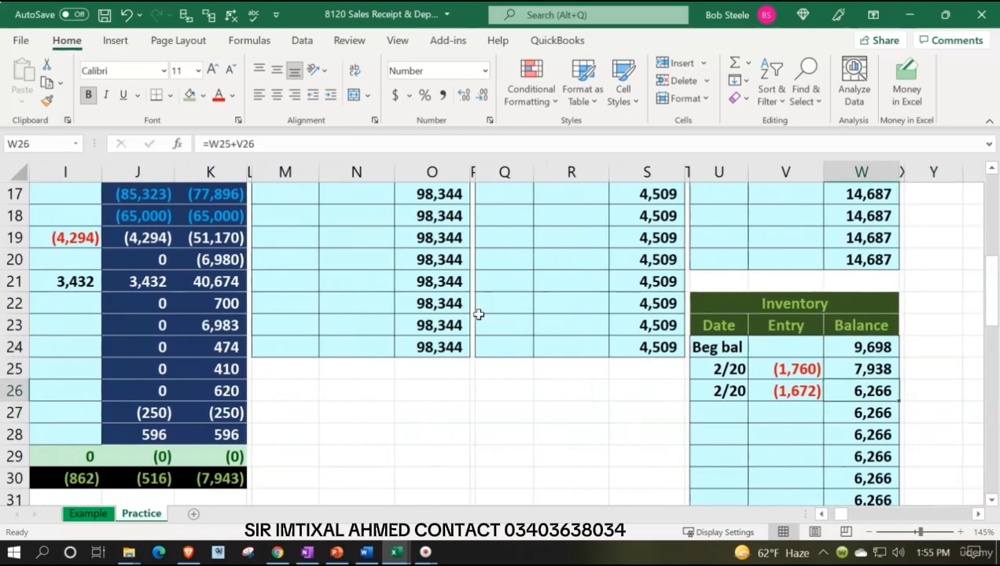
Compare the Inventory ledger balance with the Inventory figures in J7 and K7 of the ending trial balance columns
key(Left)
key(Left)
key(Left)
key(Left)
key(Left)
key(Left)
key(Left)
key(Left)
key(Left)
key(Left)
key(Left)
key(Left)
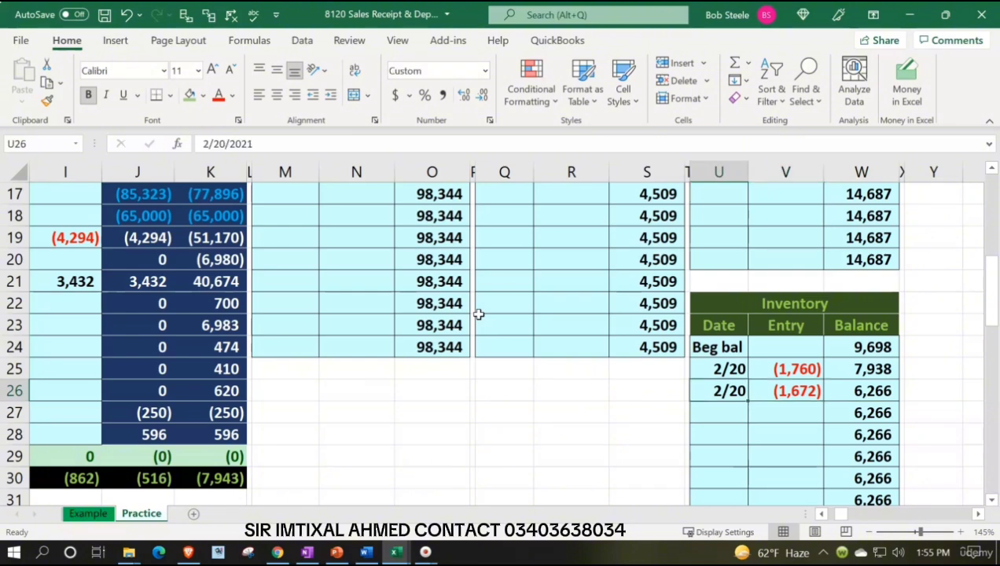
key(Left)
key(Left)
key(Left)
key(Left)
key(Left)
key(Left)
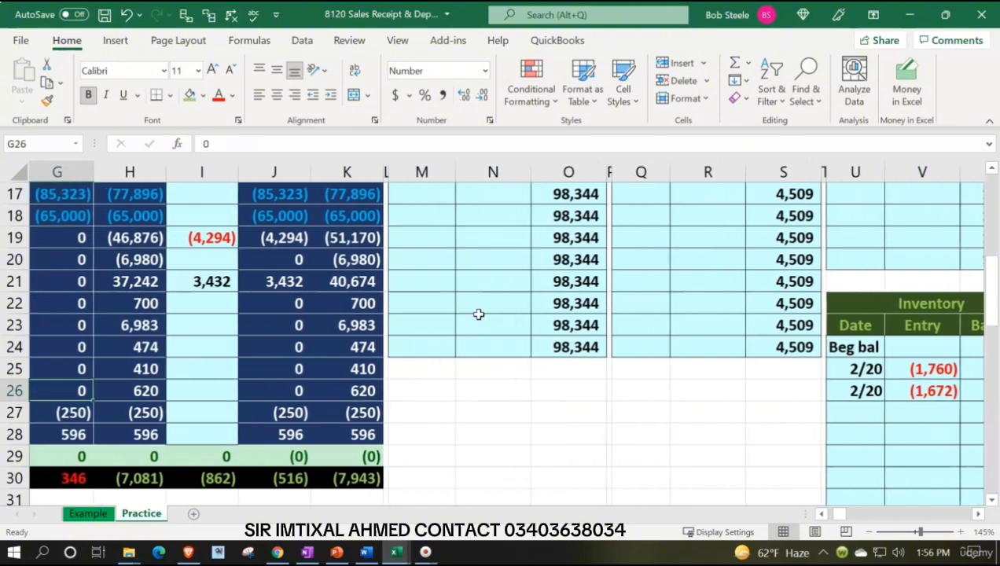
scroll(477, 314, up, 5)
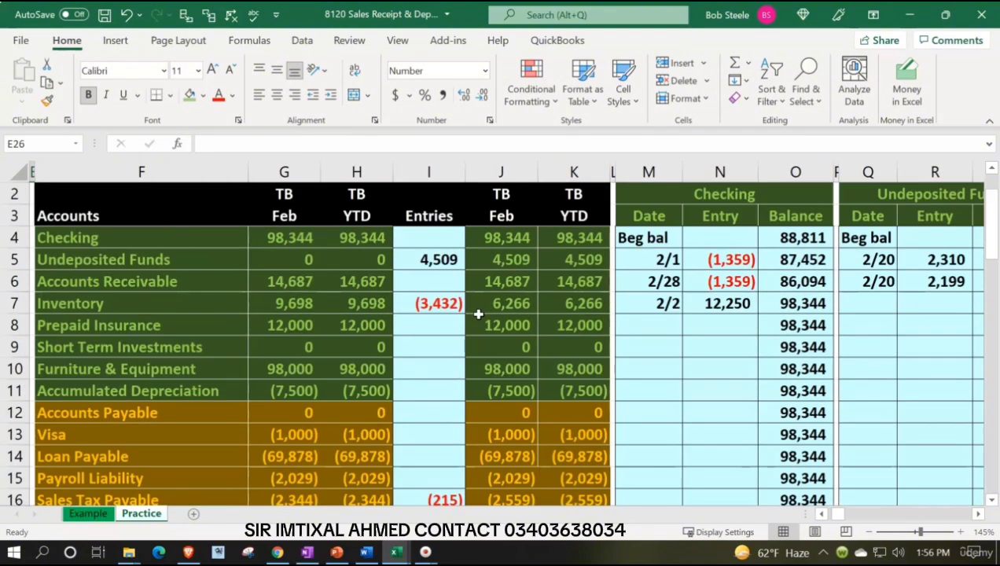
click(499, 320)
key(Right)
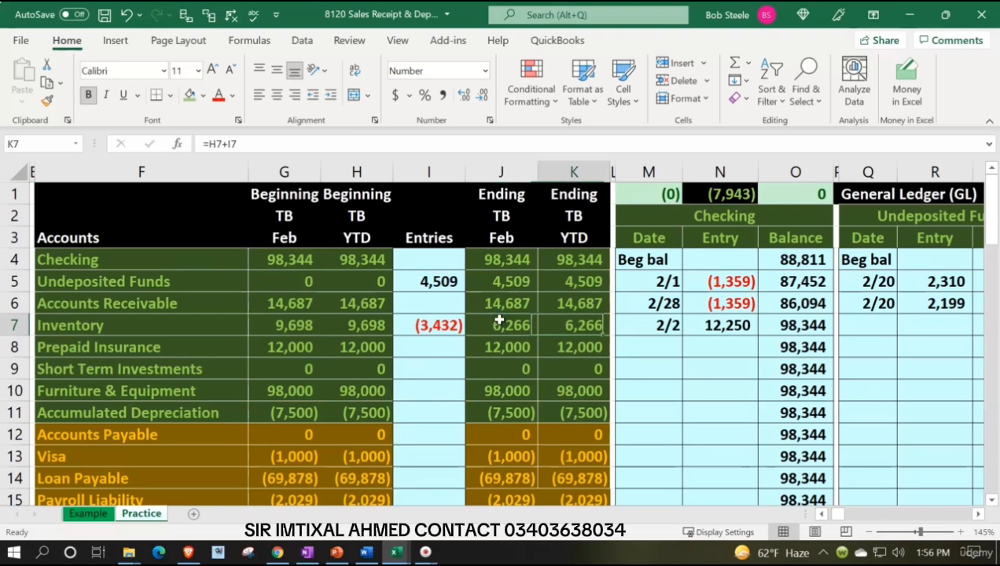
key(Left)
key(Right)
key(Left)
key(Right)
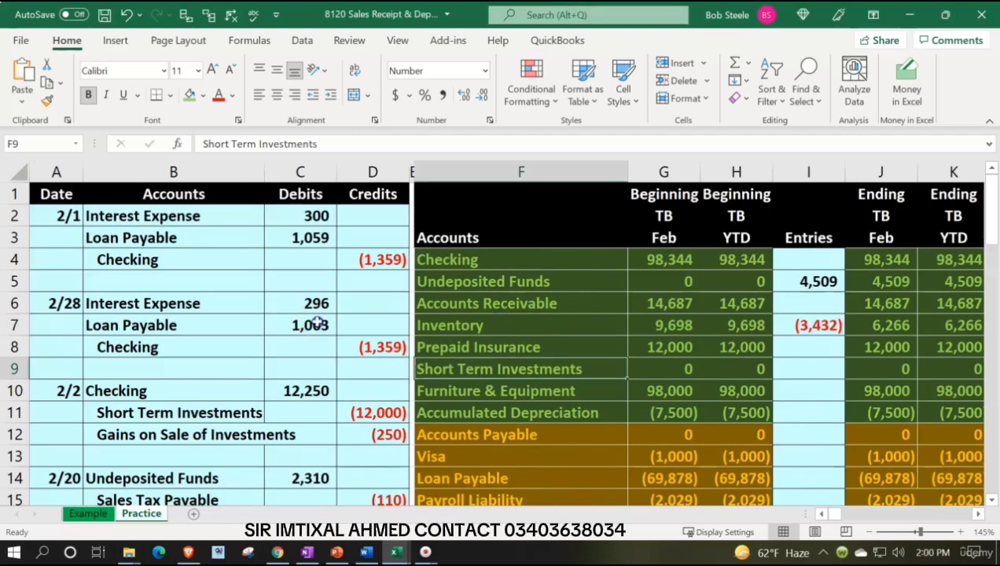
Examine the ending Undeposited Funds balance in J5 and the trial balance accounts down to net income
click(863, 283)
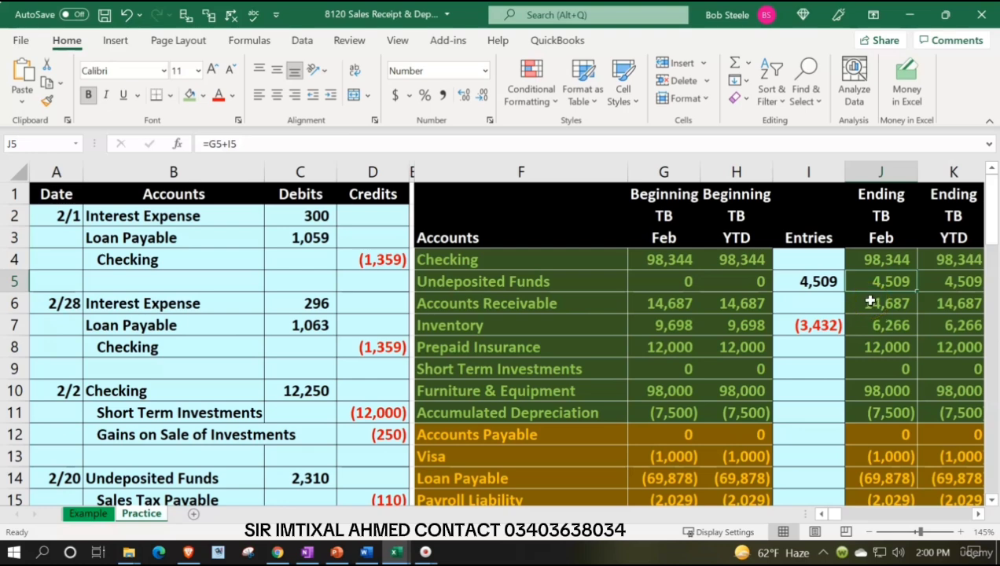
click(466, 410)
scroll(469, 410, down, 3)
scroll(469, 410, down, 3)
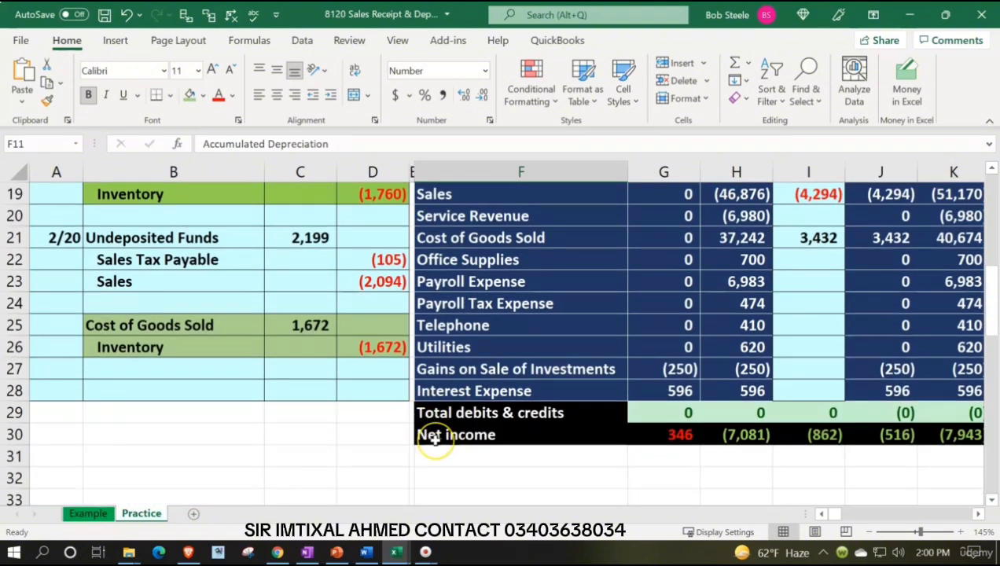
scroll(434, 440, up, 2)
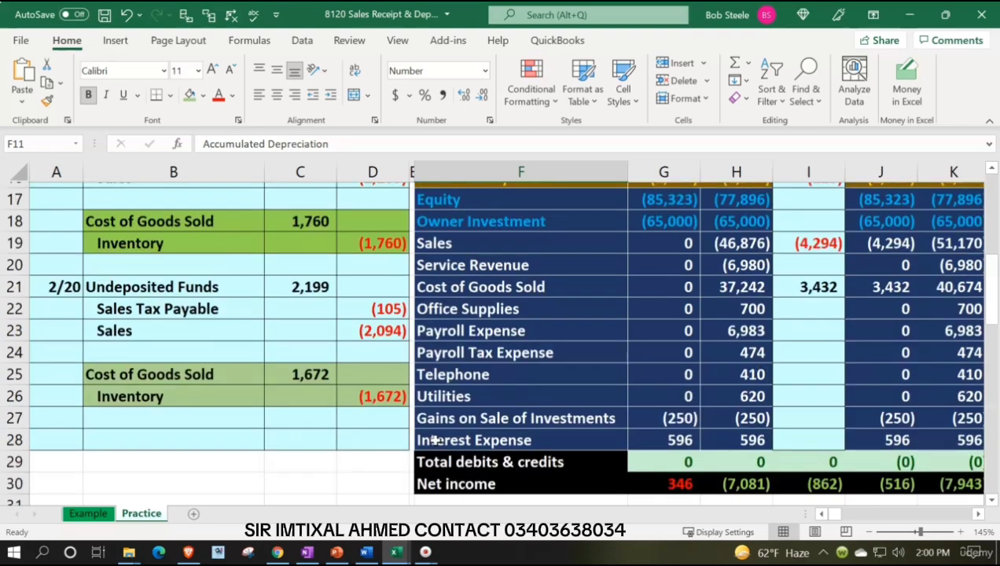
Fill journal cells B18:D26 with the recently used light blue, replacing the green highlights
click(179, 303)
drag(291, 353, 348, 485)
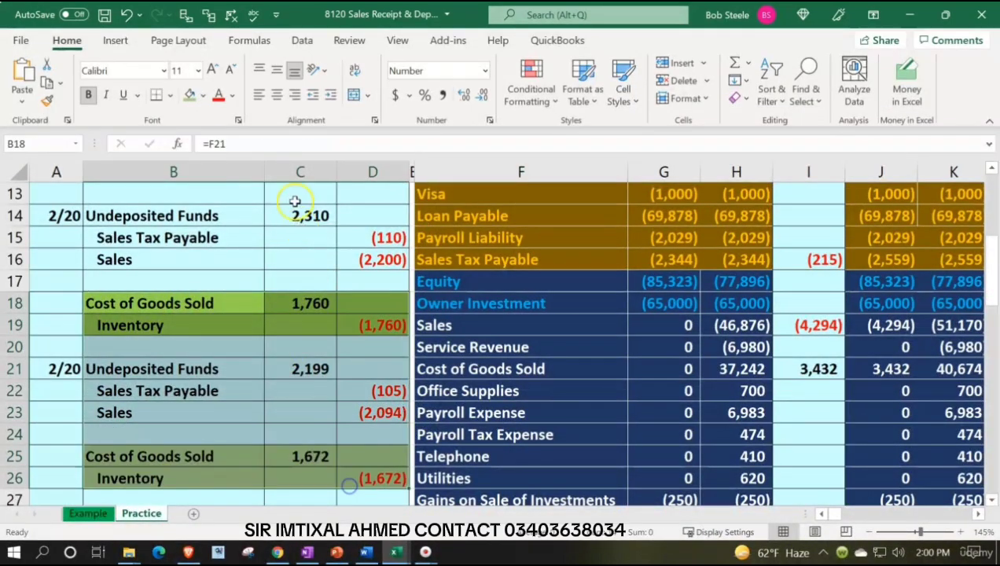
click(203, 96)
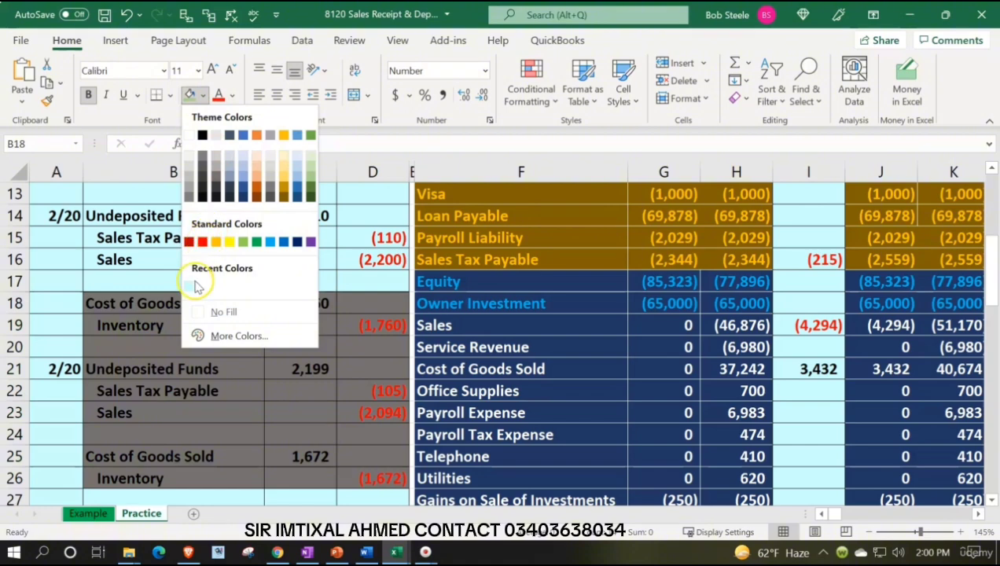
click(190, 285)
Extend the journal area by copying the formatting of A28:D28 to A29:D30 with Format Painter
scroll(192, 283, down, 2)
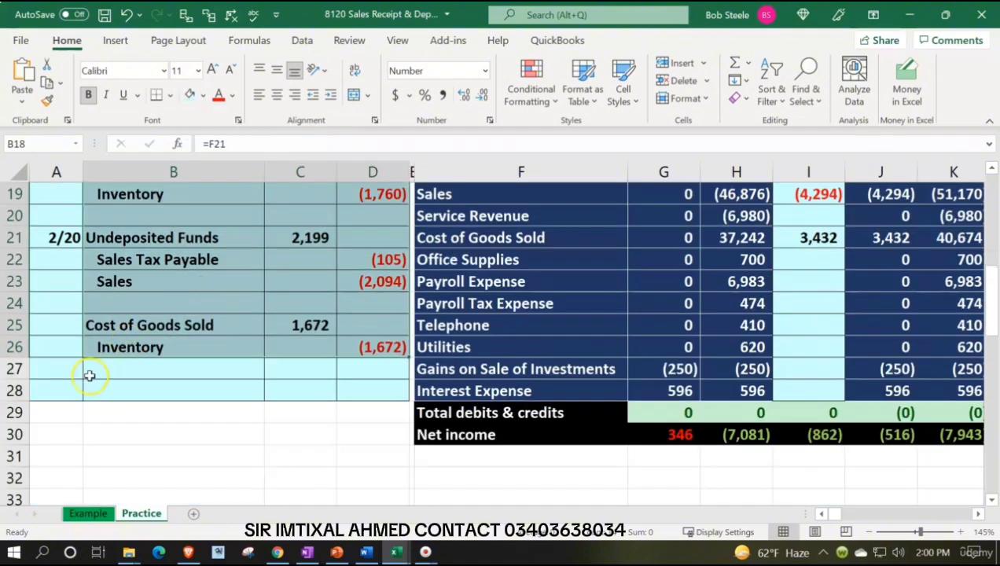
drag(77, 387, 360, 393)
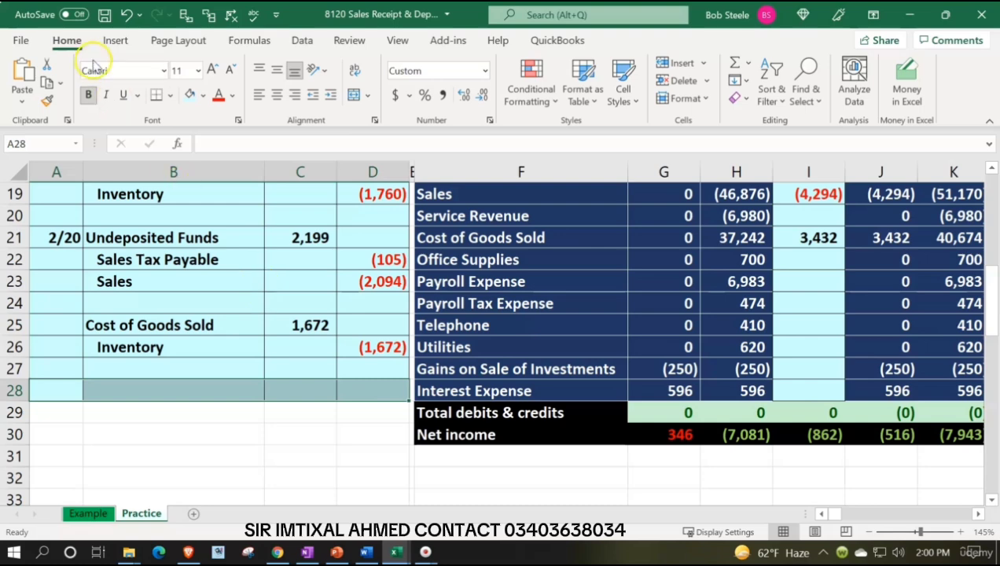
click(47, 100)
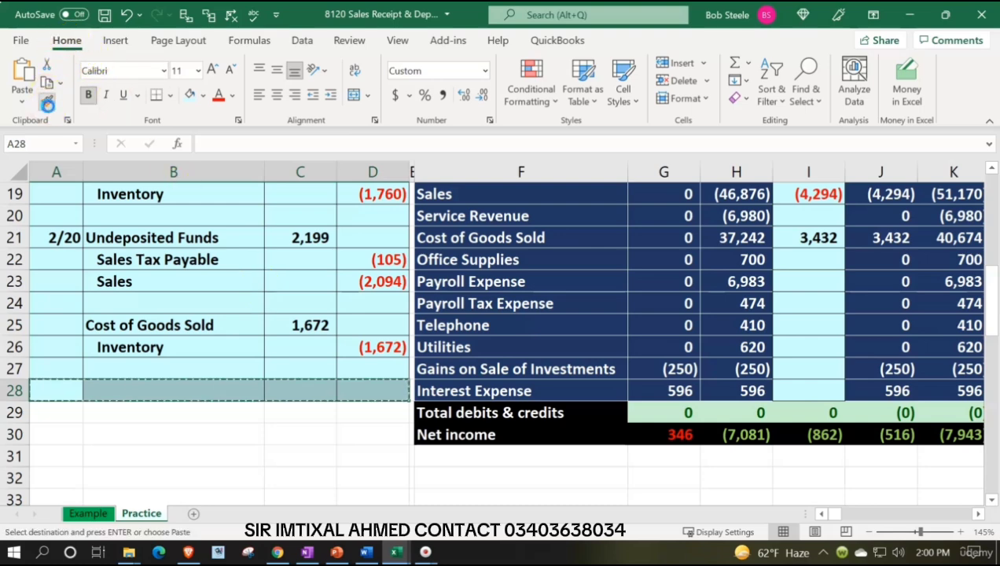
drag(70, 409, 348, 432)
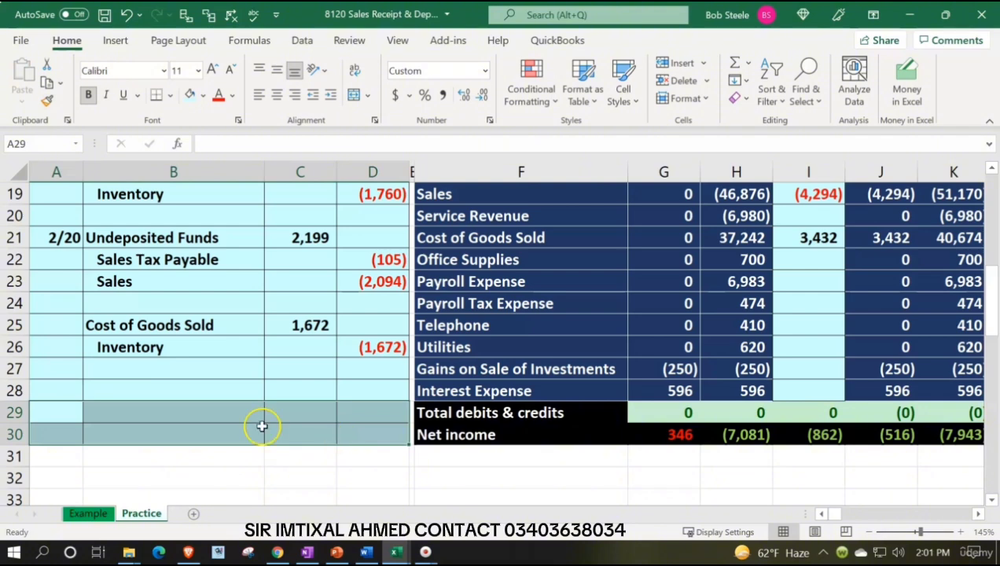
Enter the date 2/20 in A28 for the new deposit journal entry
click(68, 387)
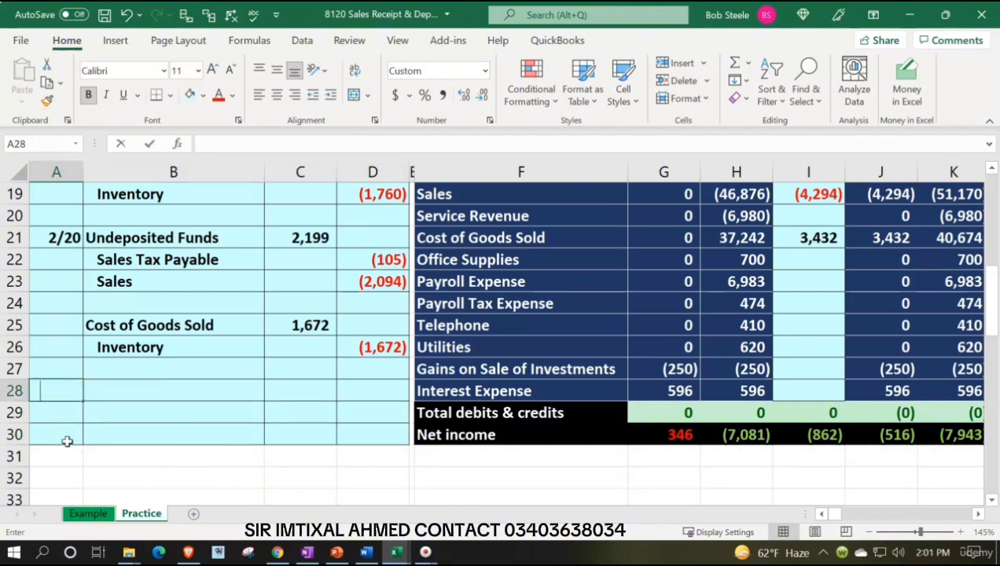
text(2/20)
key(Return)
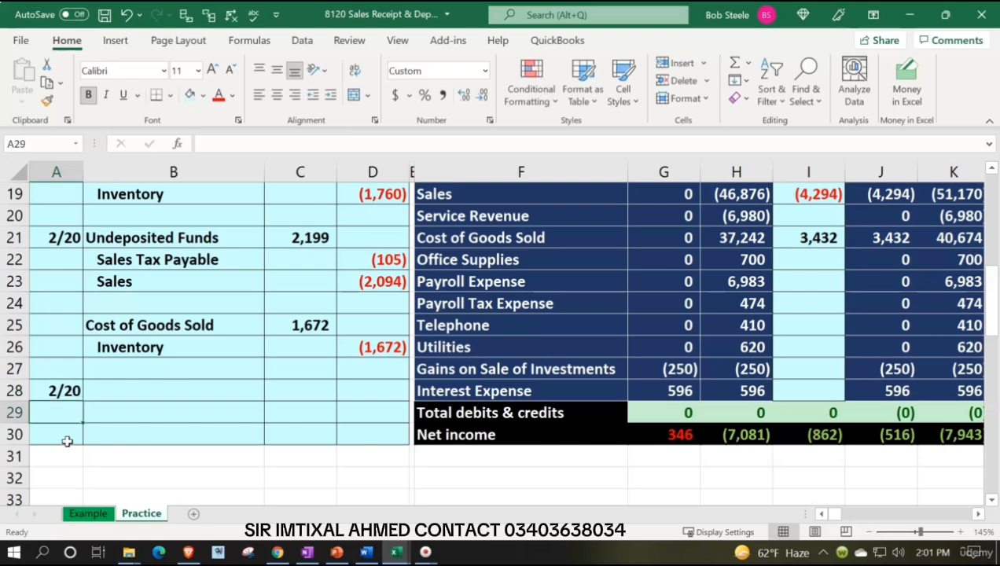
Name the debit account in B28 by linking the cell to Checking in the trial balance with =F4
key(Right)
key(Up)
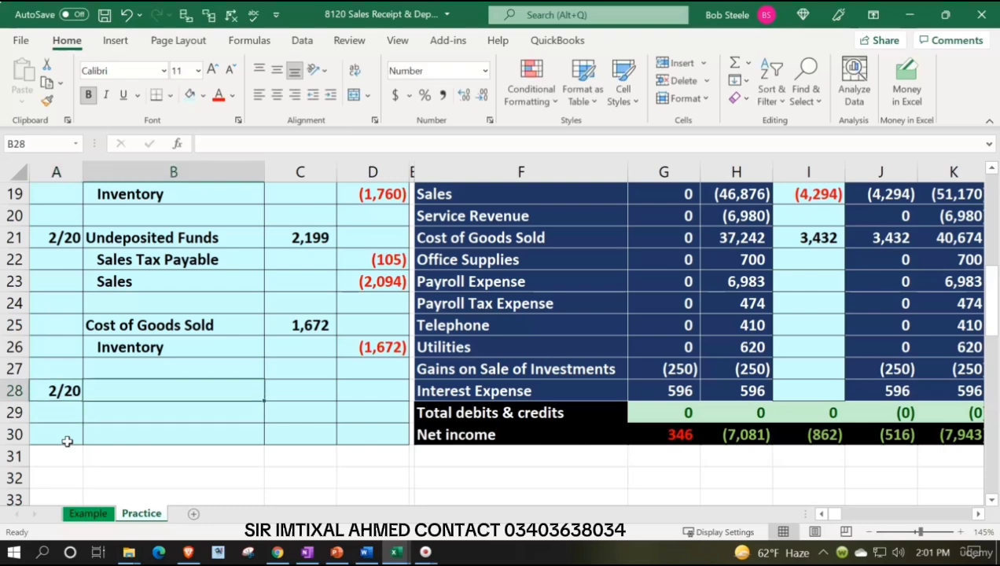
text(=)
key(Right)
key(Right)
key(Right)
key(Up)
key(Up)
key(Up)
key(Up)
key(Up)
key(Up)
key(Up)
key(Up)
key(Up)
key(Up)
key(Up)
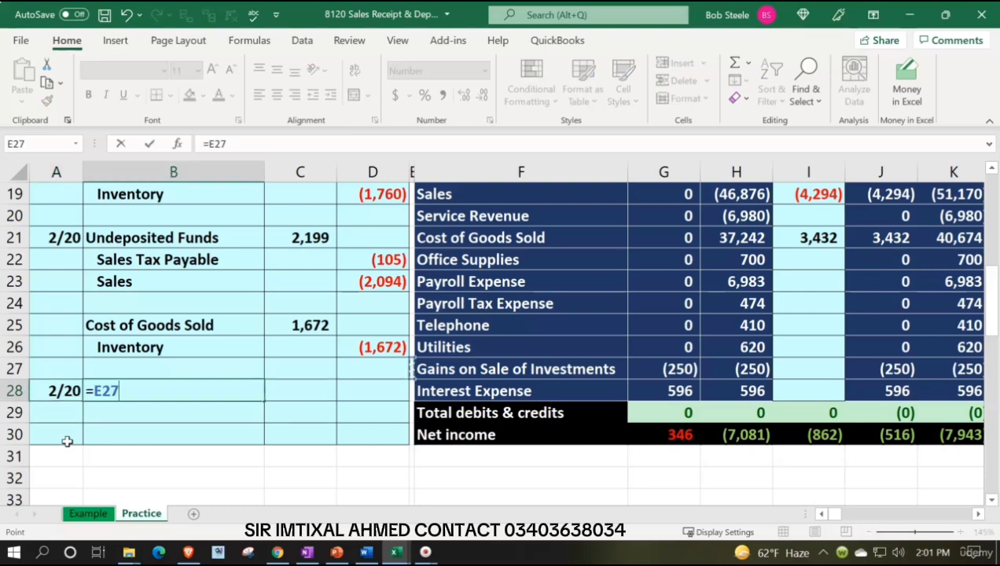
key(Up)
key(Up)
key(Up)
key(Up)
key(Up)
key(Up)
key(Up)
key(Up)
key(Up)
key(Up)
key(Up)
key(Up)
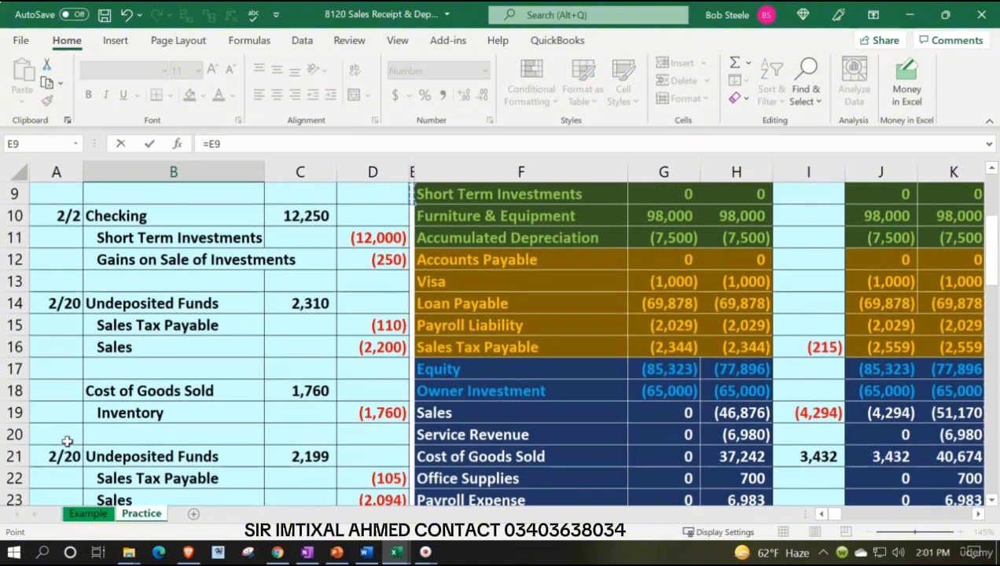
key(Up)
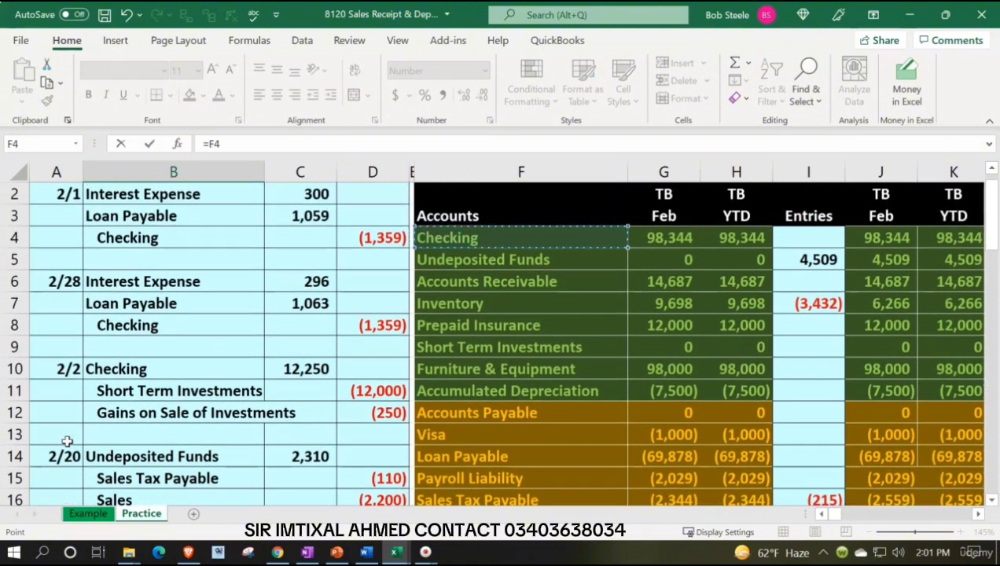
Name the credit account in B29 by linking the cell to Undeposited Funds in the trial balance with =F5
key(Down)
key(Down)
key(Down)
key(Down)
key(Down)
key(Down)
key(Down)
key(Down)
key(Down)
key(Down)
key(Down)
key(Down)
key(Down)
key(Down)
key(Down)
key(Down)
key(Down)
key(Down)
key(Down)
key(Down)
key(Left)
key(Left)
key(Left)
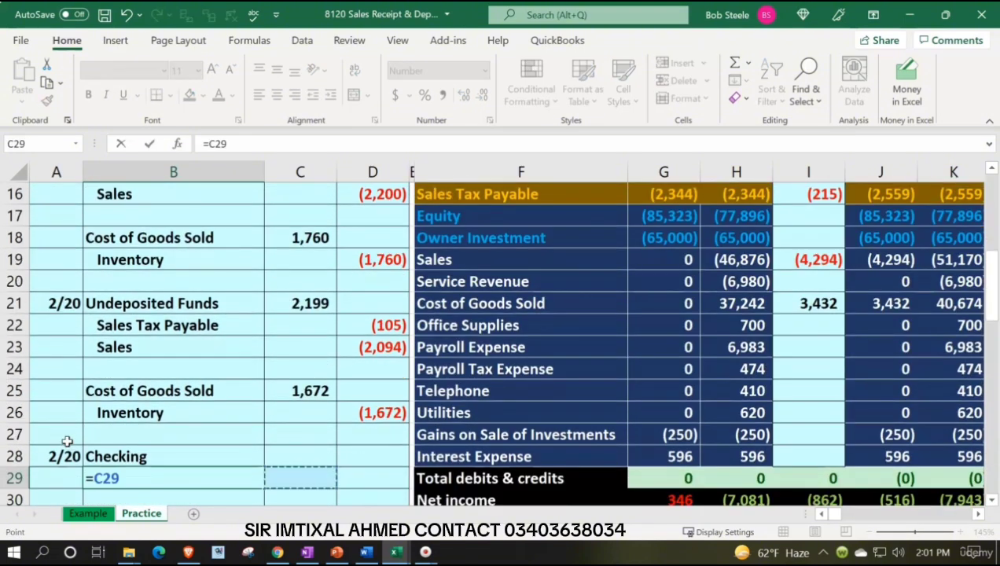
key(Right)
key(Right)
key(Up)
key(Up)
key(Up)
key(Up)
key(Up)
key(Up)
key(Up)
key(Up)
key(Up)
key(Up)
key(Up)
key(Up)
key(Up)
key(Up)
key(Up)
key(Up)
key(Up)
key(Up)
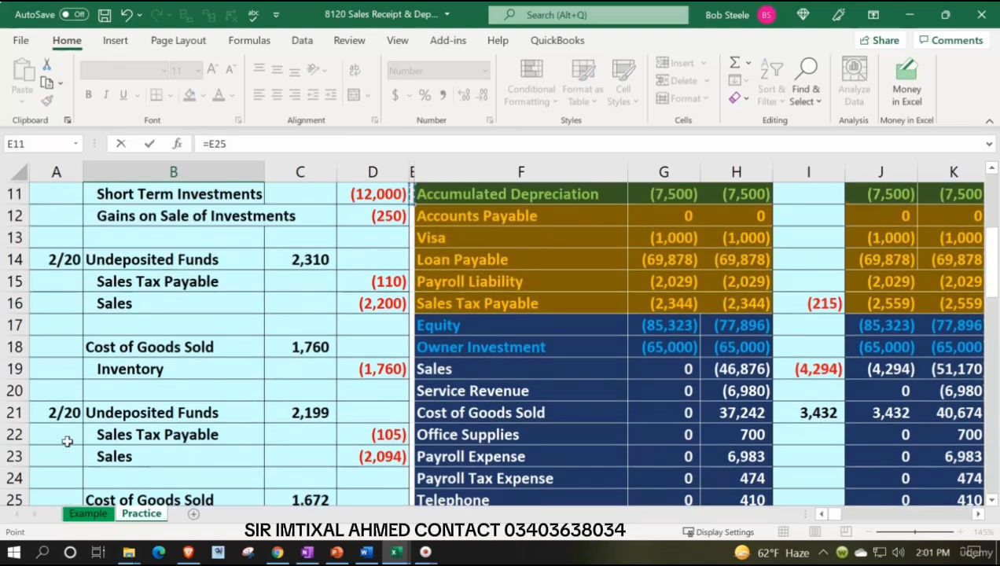
key(Up)
key(Up)
key(Up)
key(Up)
key(Up)
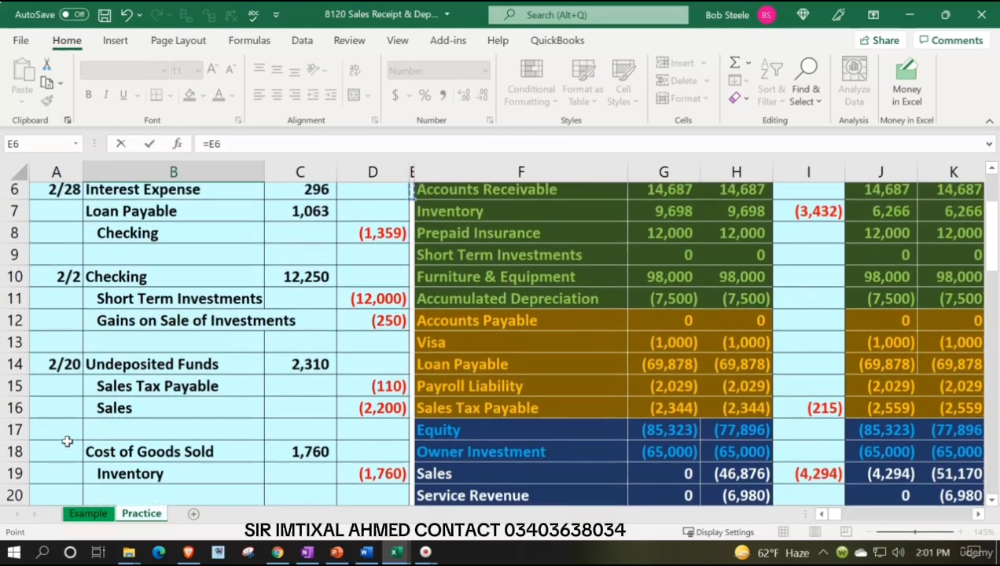
key(Down)
key(Up)
key(Up)
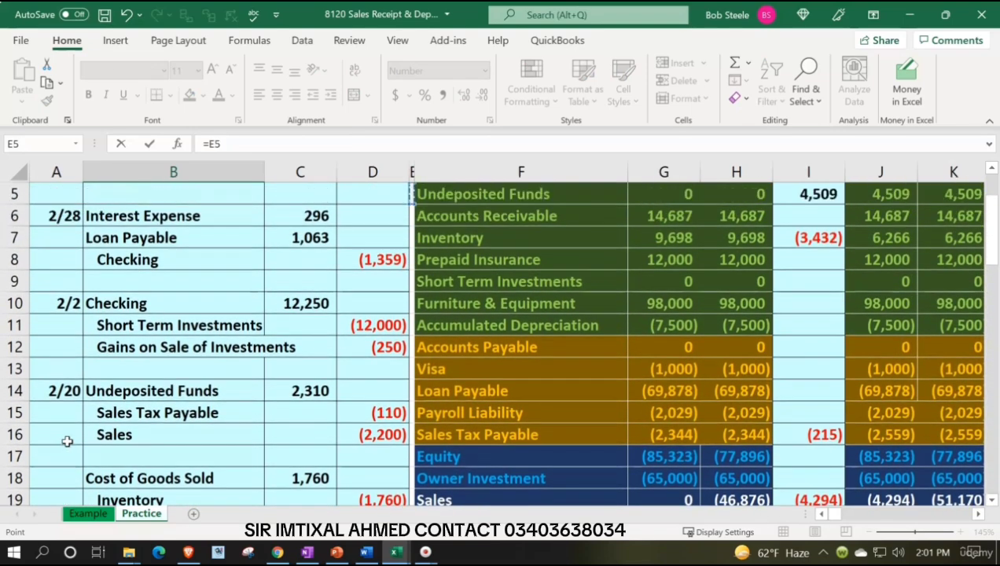
key(Right)
key(Escape)
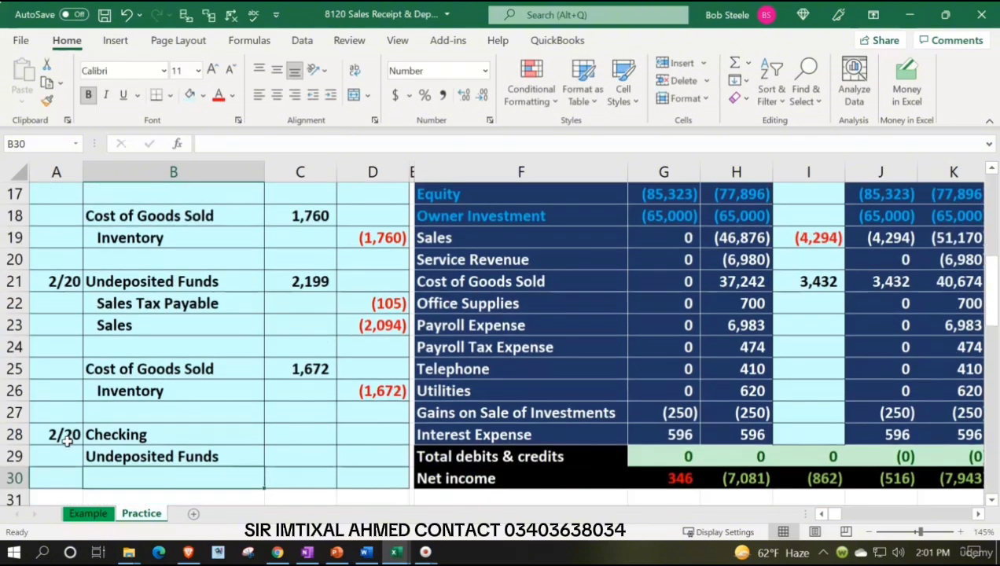
Indent Undeposited Funds in B29 one level as the credit account
key(Right)
key(Up)
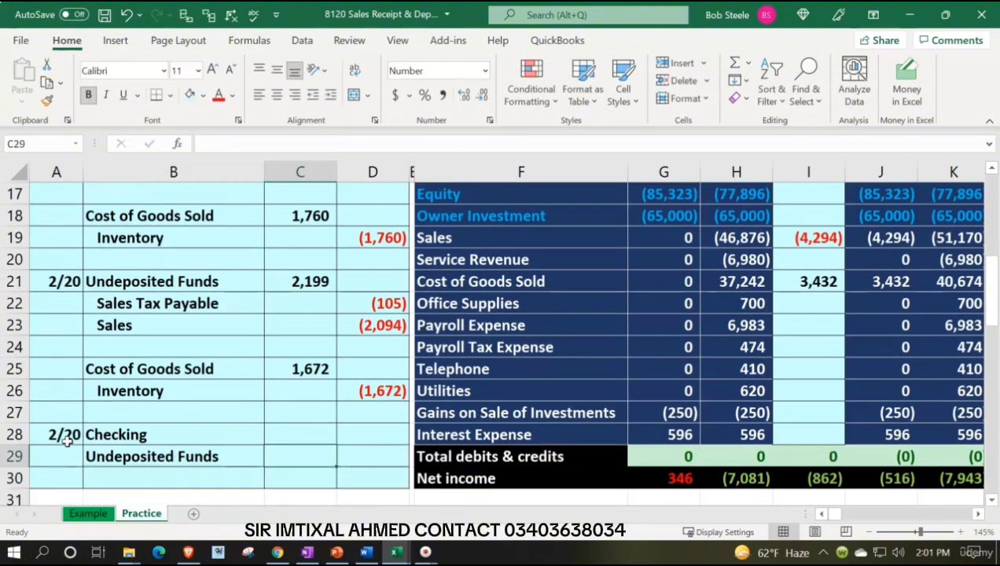
key(Left)
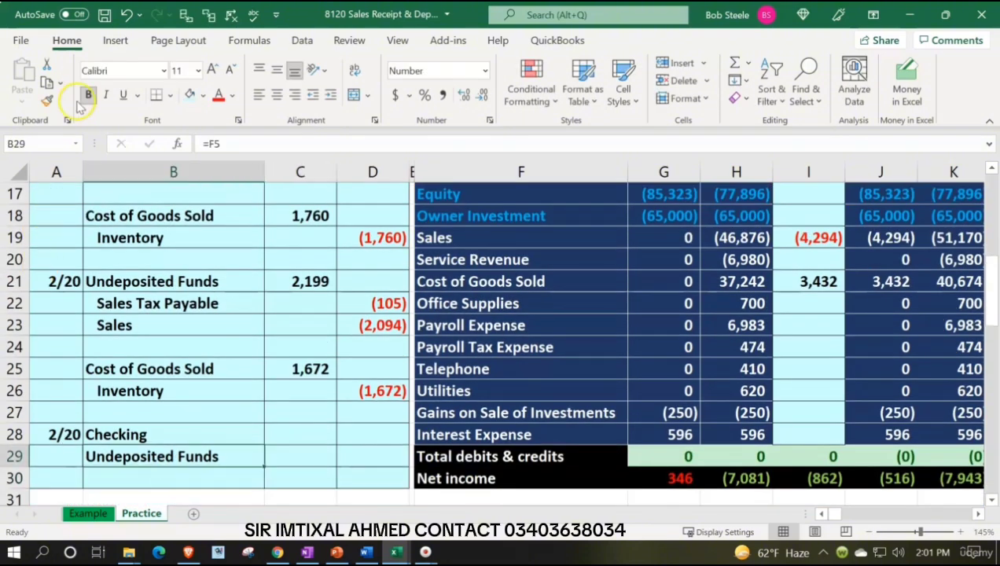
click(332, 96)
Calculate the Checking debit in C28 by adding the two Undeposited Funds debits with =C14+C21
key(Right)
key(Up)
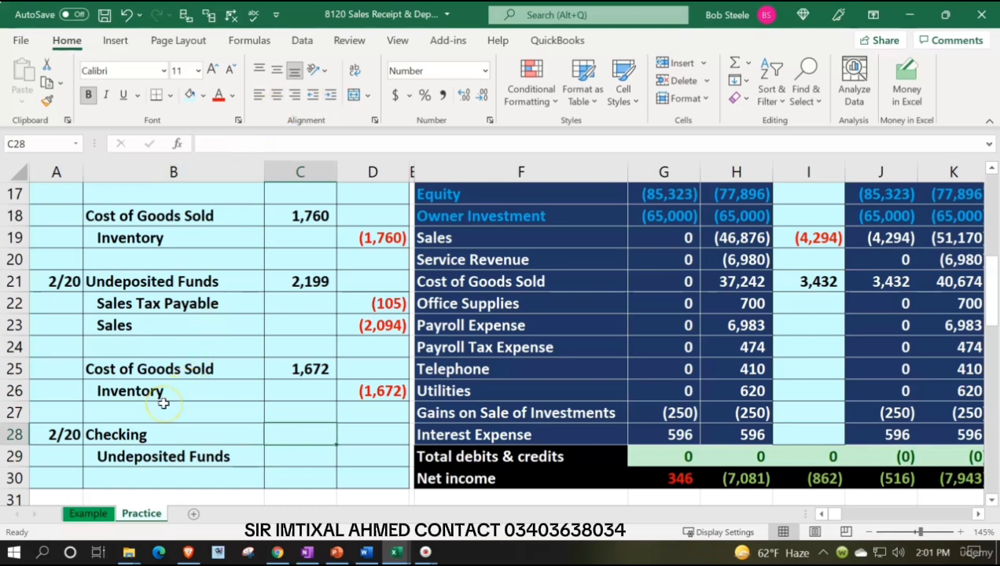
text(=)
scroll(163, 402, up, 1)
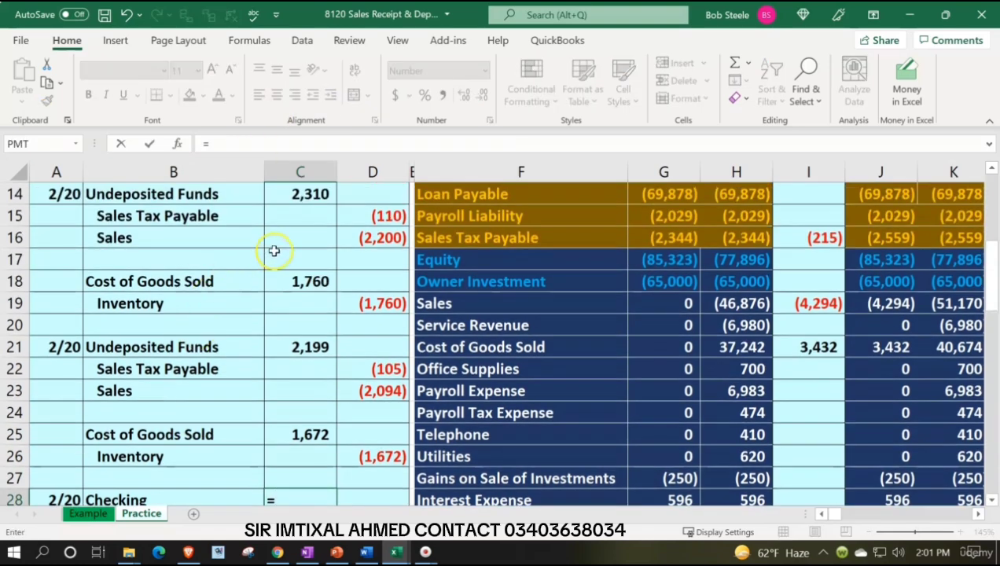
click(302, 198)
text(+)
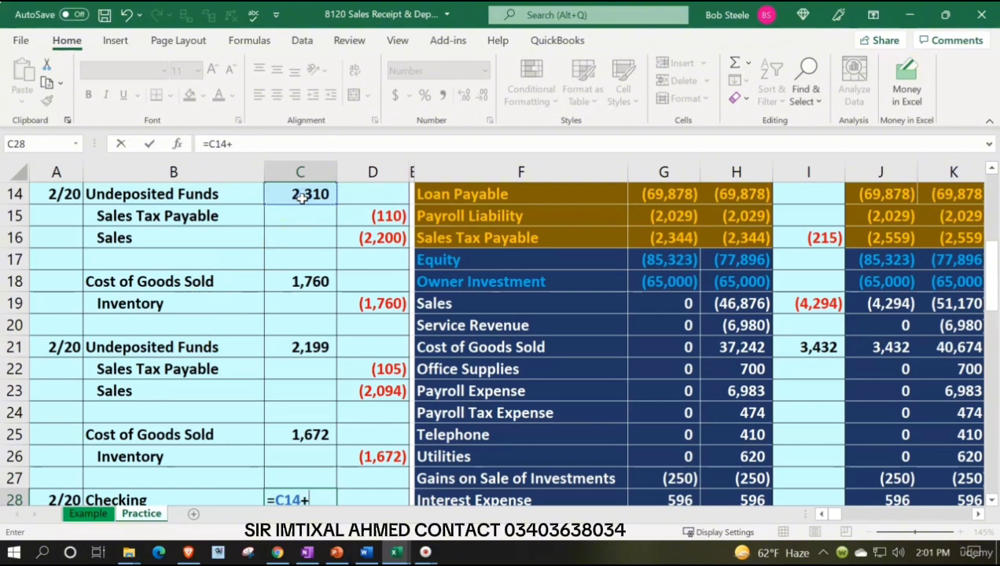
click(318, 347)
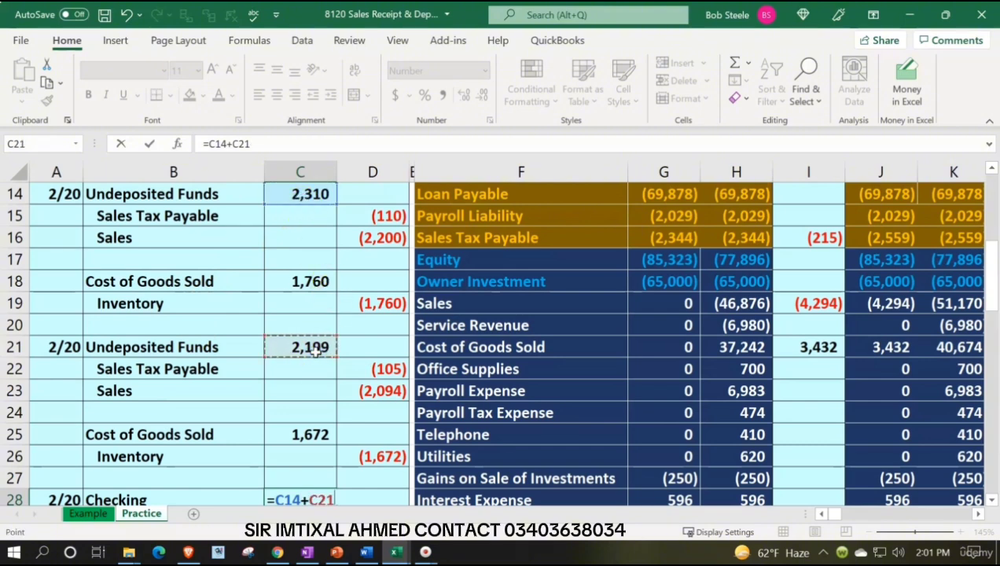
key(Return)
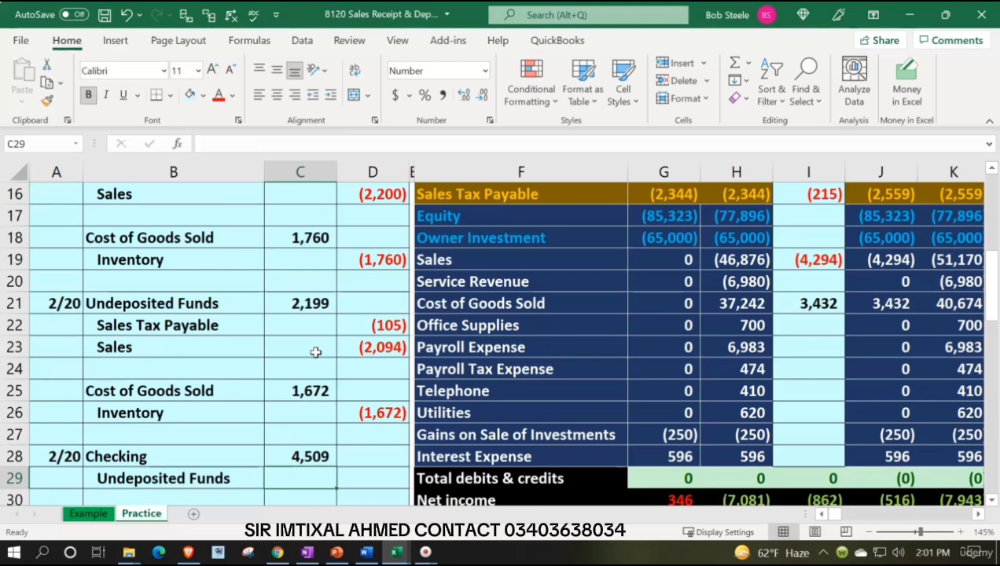
Inspect the cents of the Checking debit in C28 by briefly showing two decimals, restoring the whole-number display
key(Up)
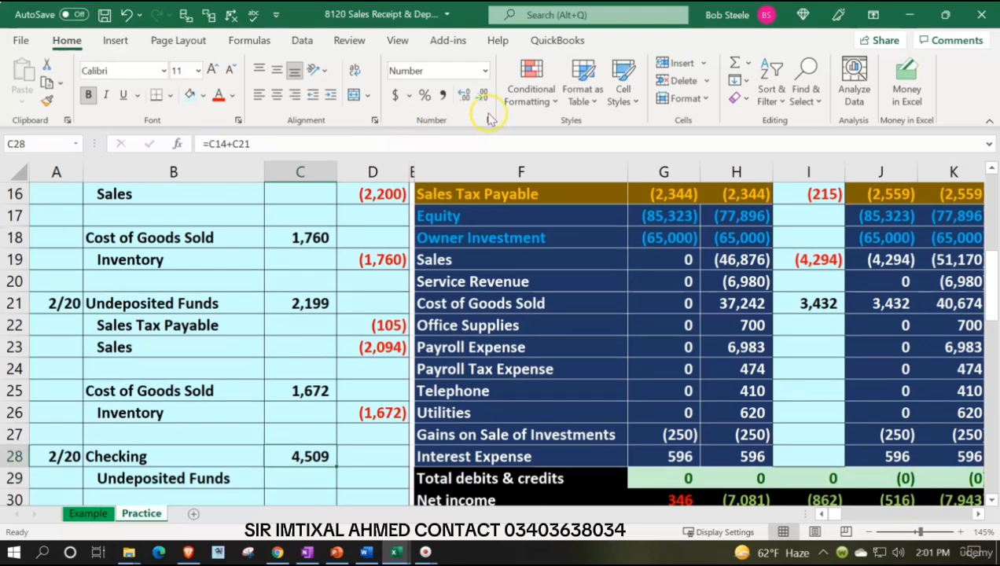
click(463, 94)
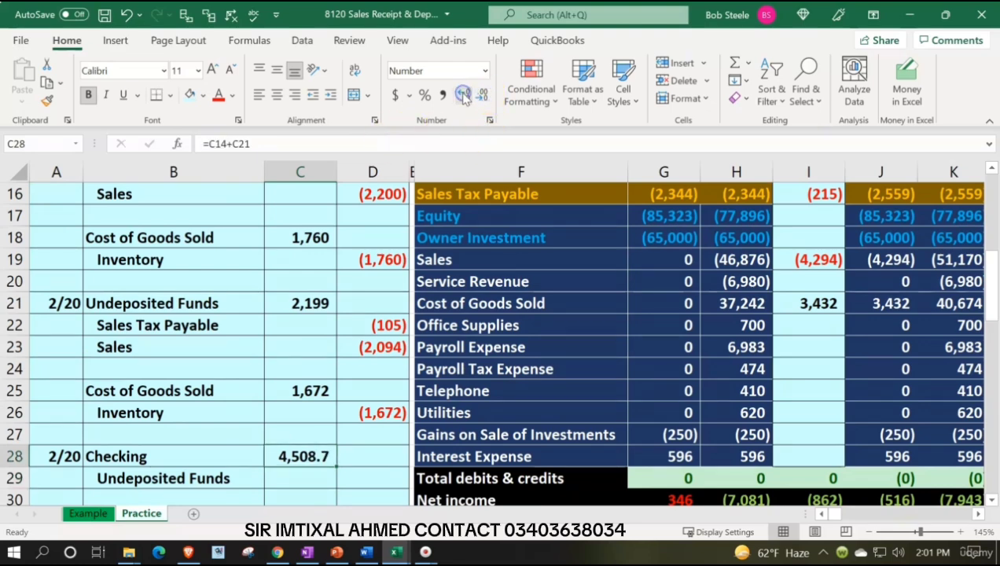
click(463, 94)
click(482, 94)
click(482, 94)
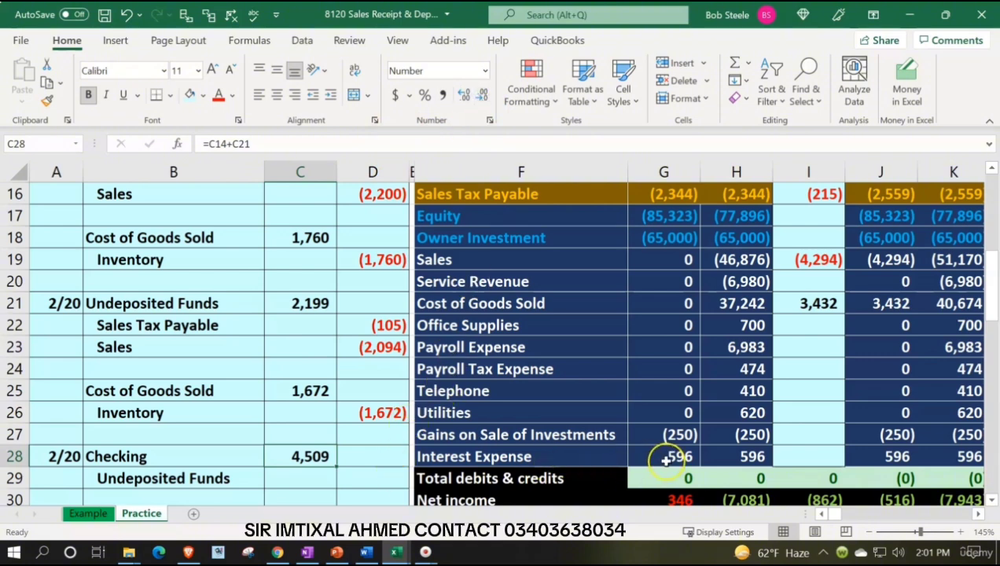
Enter the Undeposited Funds credit in D29 as the negative of the Checking debit with -C28
click(390, 484)
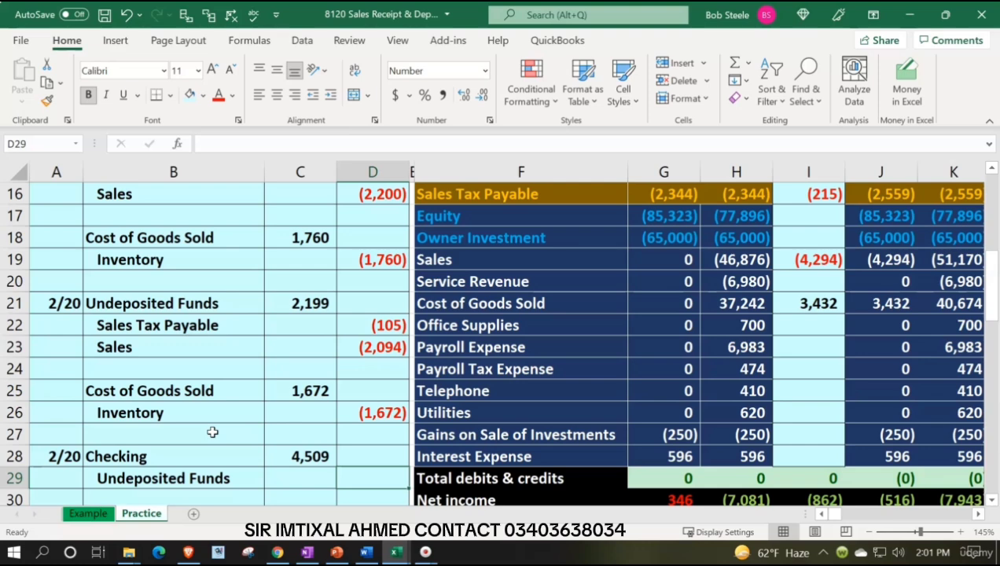
text(-)
key(Up)
key(Left)
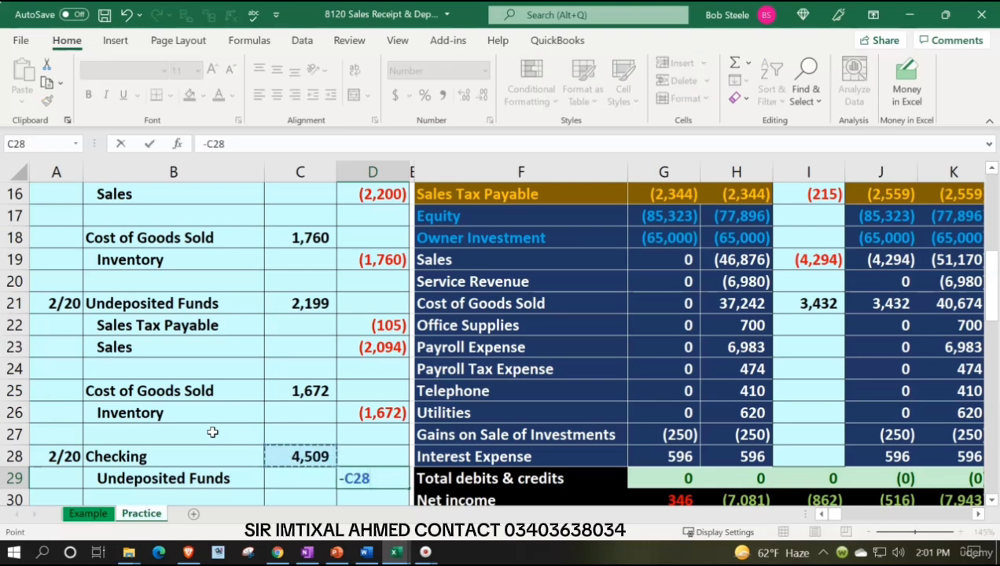
key(Return)
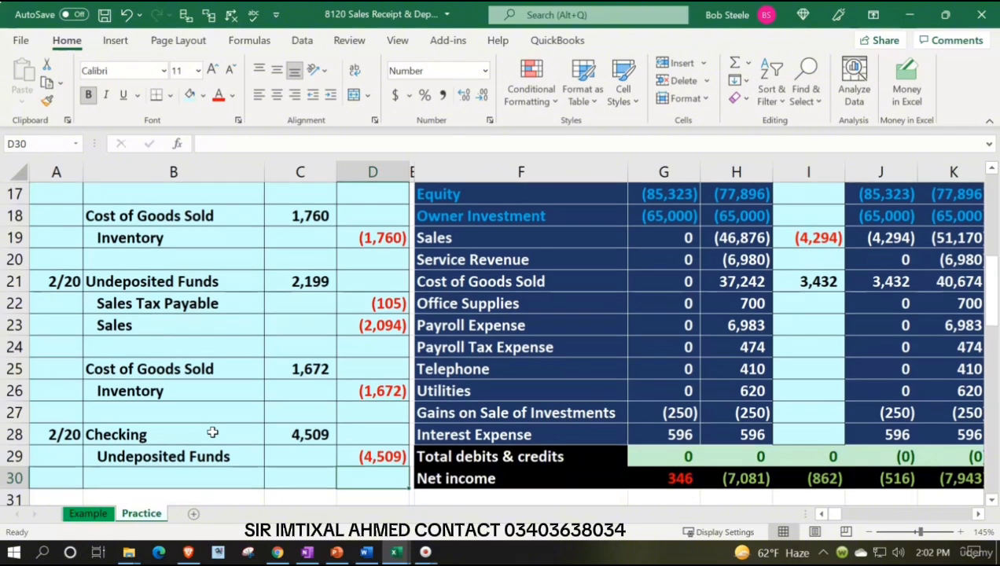
Post the Checking debit to the trial balance Entries column by entering =C28 in I4
drag(212, 432, 274, 422)
scroll(446, 345, up, 4)
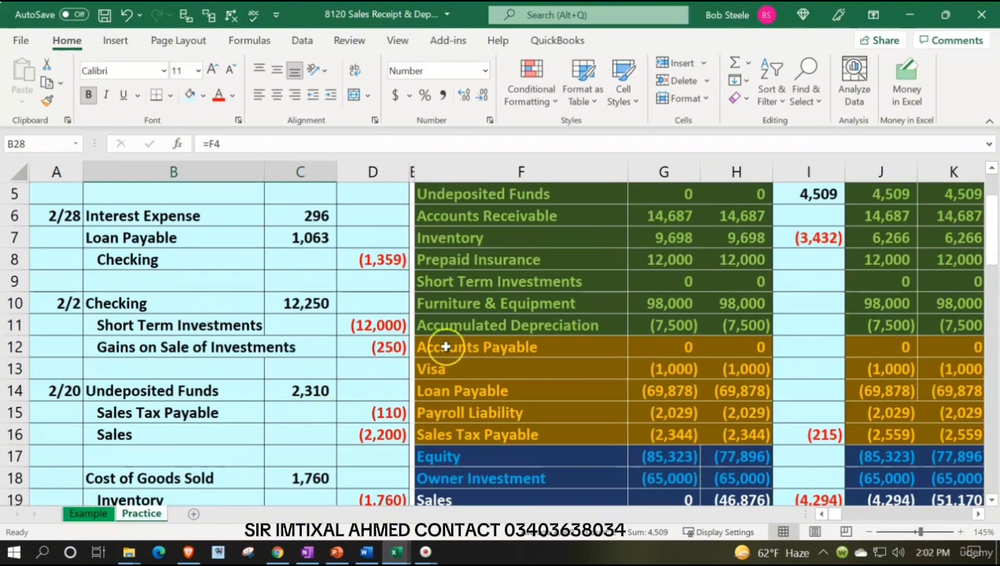
scroll(474, 245, up, 2)
click(472, 304)
key(Right)
key(Right)
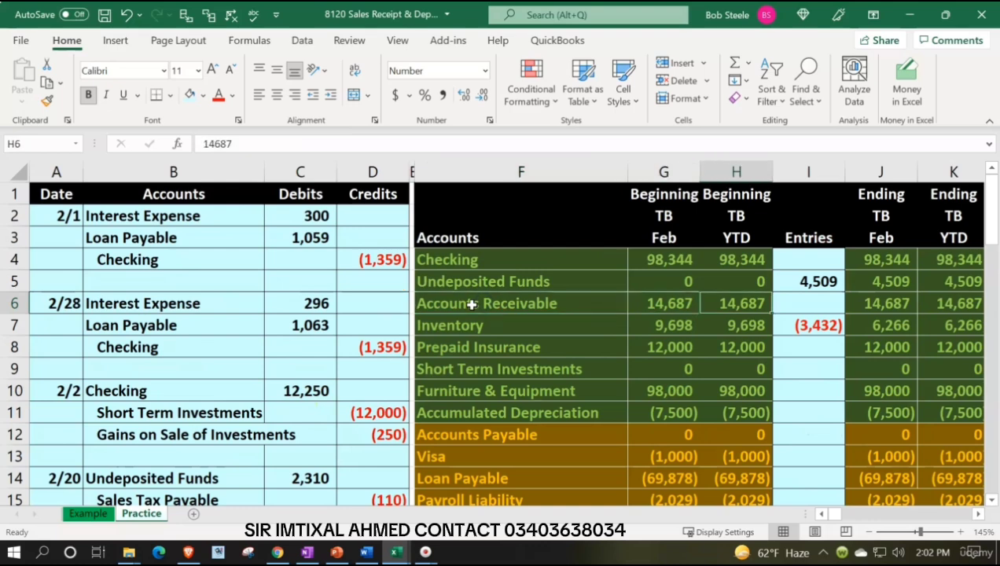
key(Right)
key(Right)
key(Up)
key(Left)
key(Up)
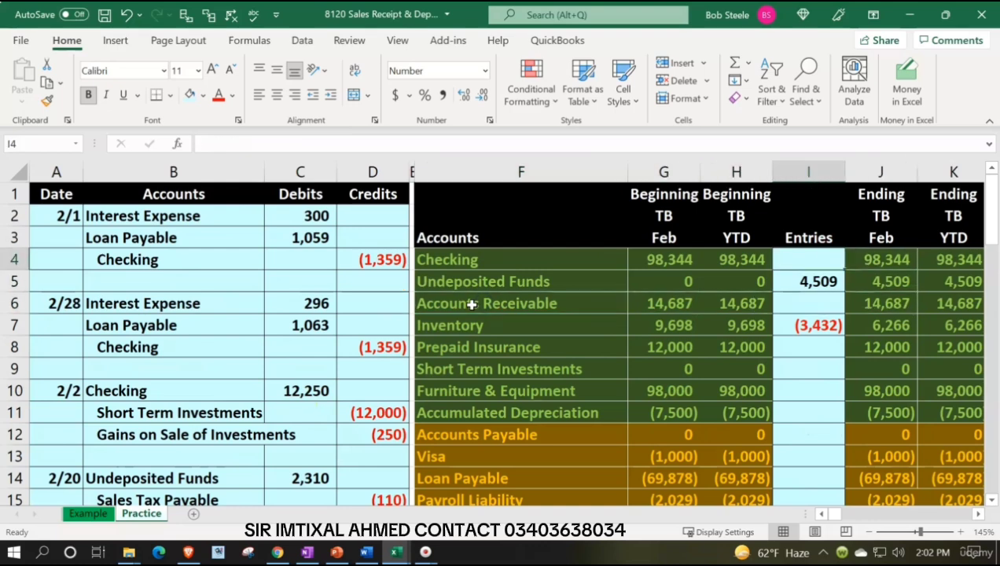
text(=)
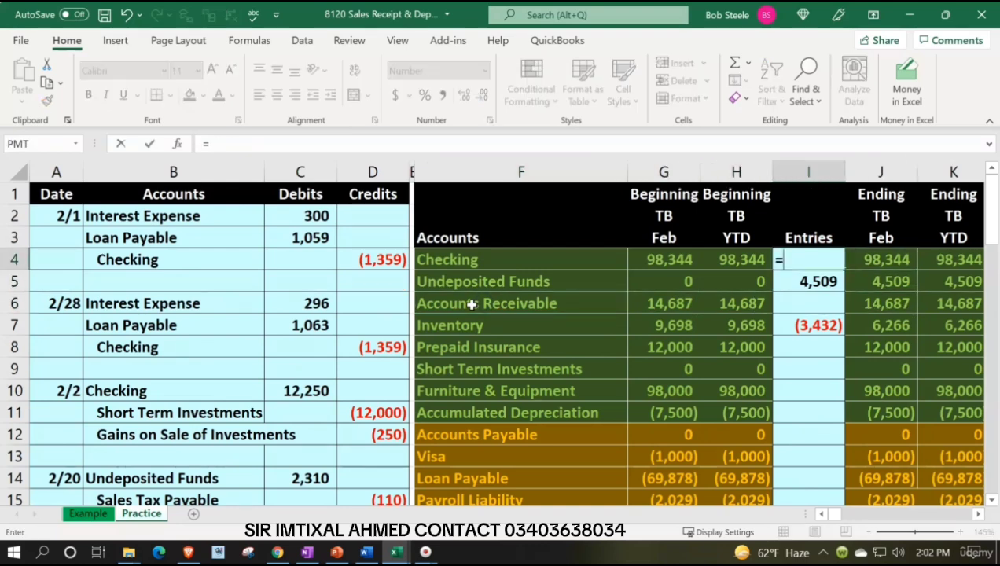
key(Down)
key(Down)
key(Down)
key(Down)
key(Down)
key(Down)
key(Down)
key(Down)
key(Down)
key(Down)
key(Down)
key(Down)
key(Down)
key(Down)
key(Down)
key(Down)
key(Down)
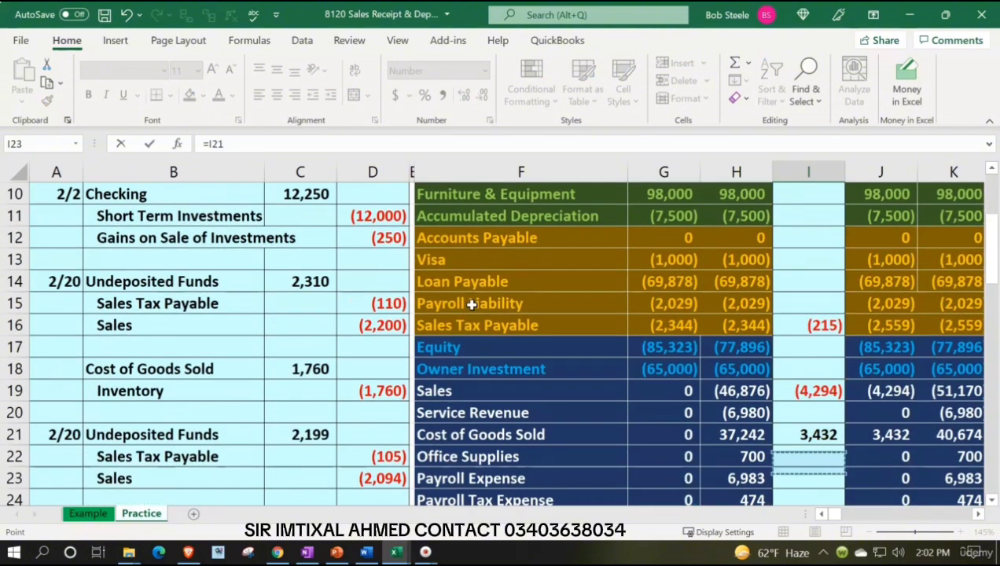
key(Down)
key(Down)
key(Down)
key(Down)
key(Down)
key(Down)
key(Left)
key(Left)
key(Left)
key(Down)
key(Down)
key(Down)
key(Down)
key(Left)
key(Left)
key(Left)
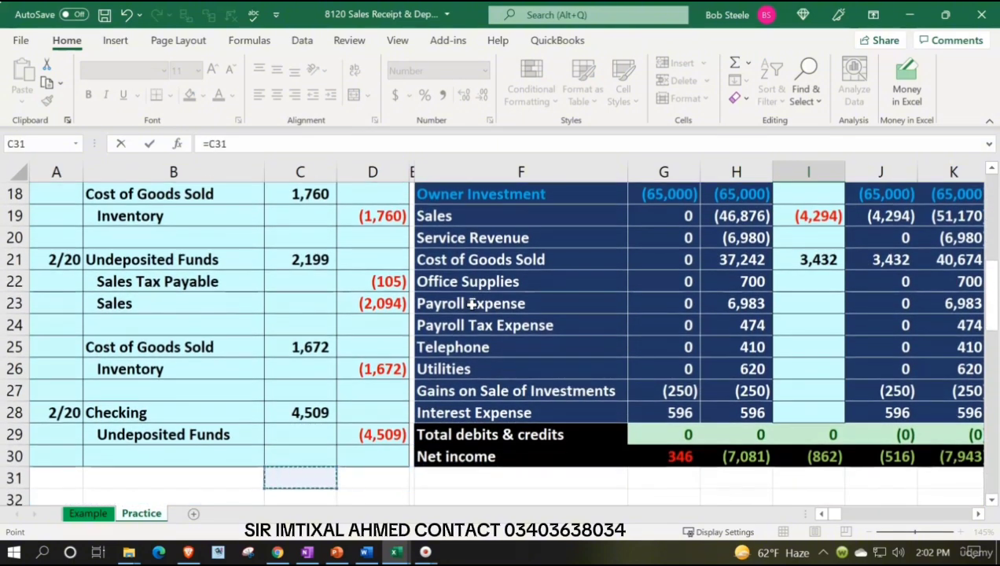
key(Up)
key(Up)
key(Up)
key(Return)
key(Up)
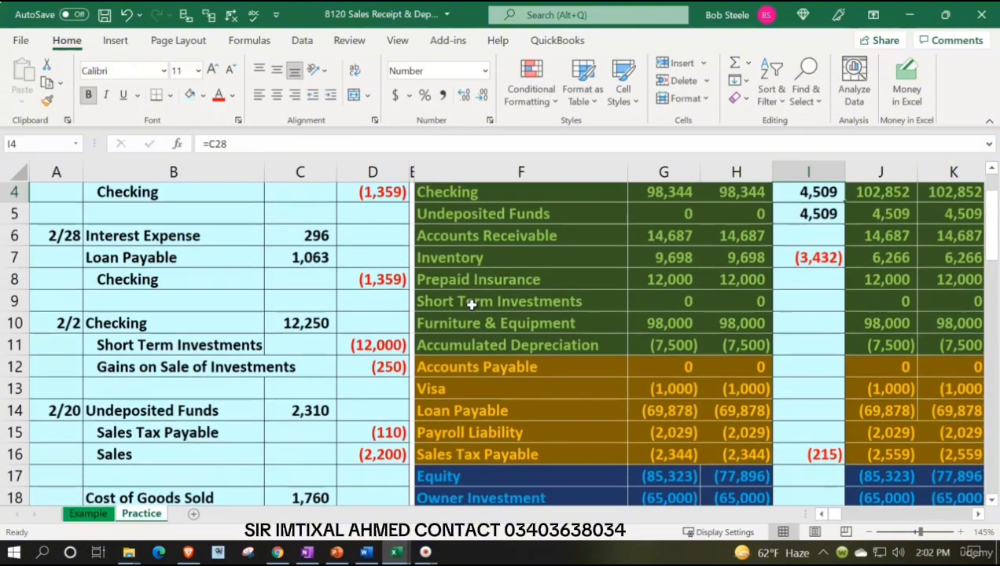
key(Left)
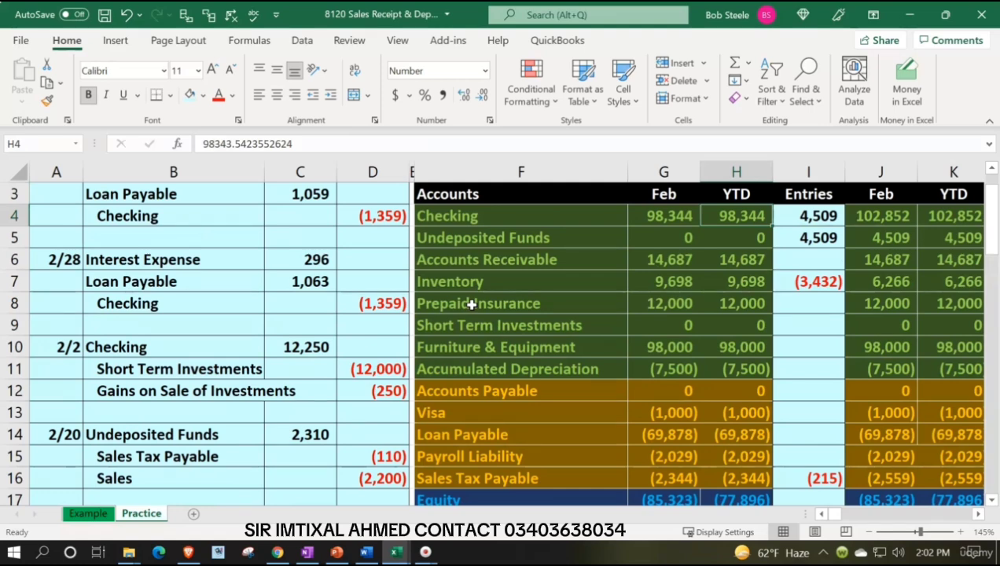
Post the Undeposited Funds credit to the trial balance Entries column by extending the formula in I5 to =C14+C21+D29
key(Right)
key(Right)
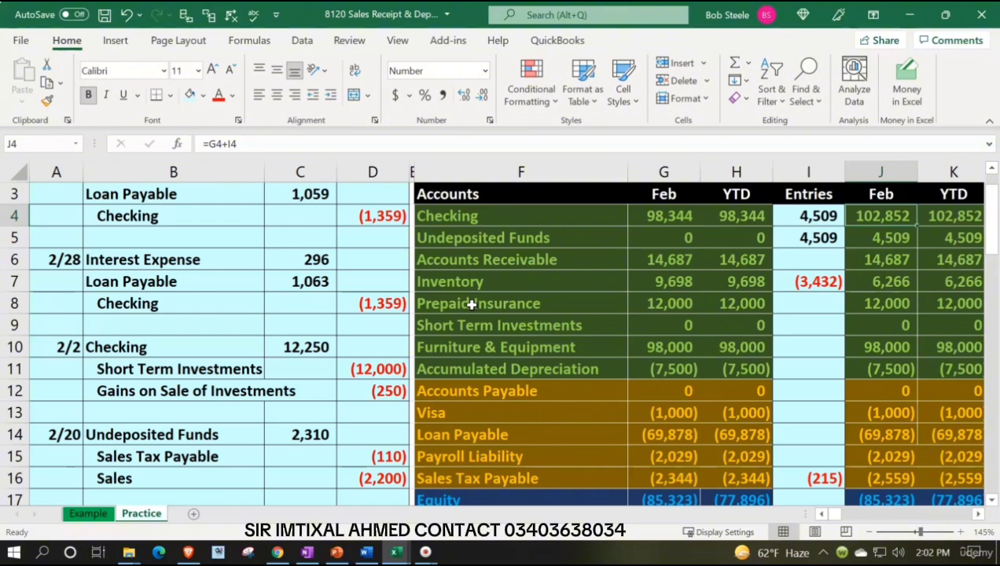
scroll(253, 364, down, 6)
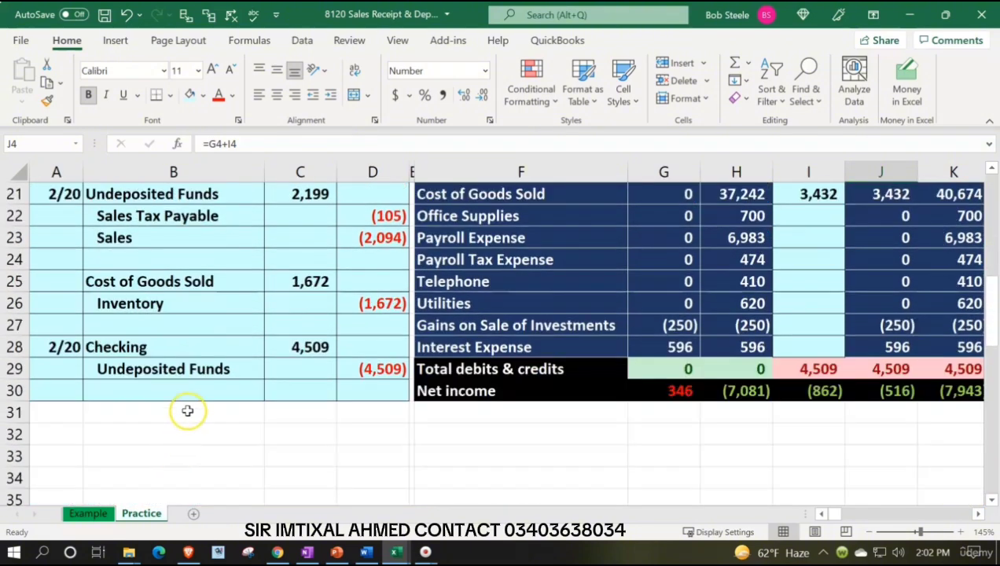
drag(197, 367, 348, 367)
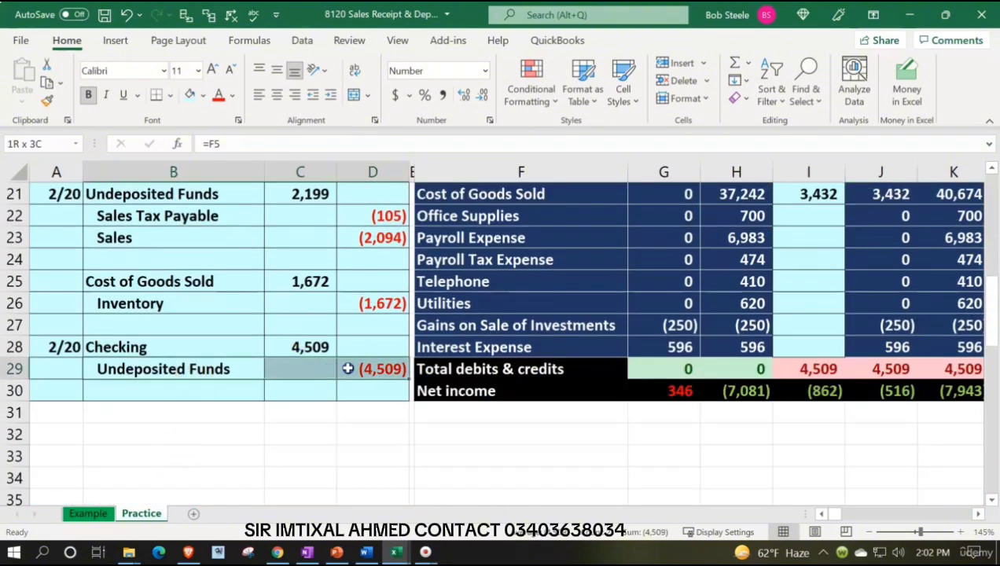
scroll(346, 369, up, 4)
scroll(346, 369, up, 2)
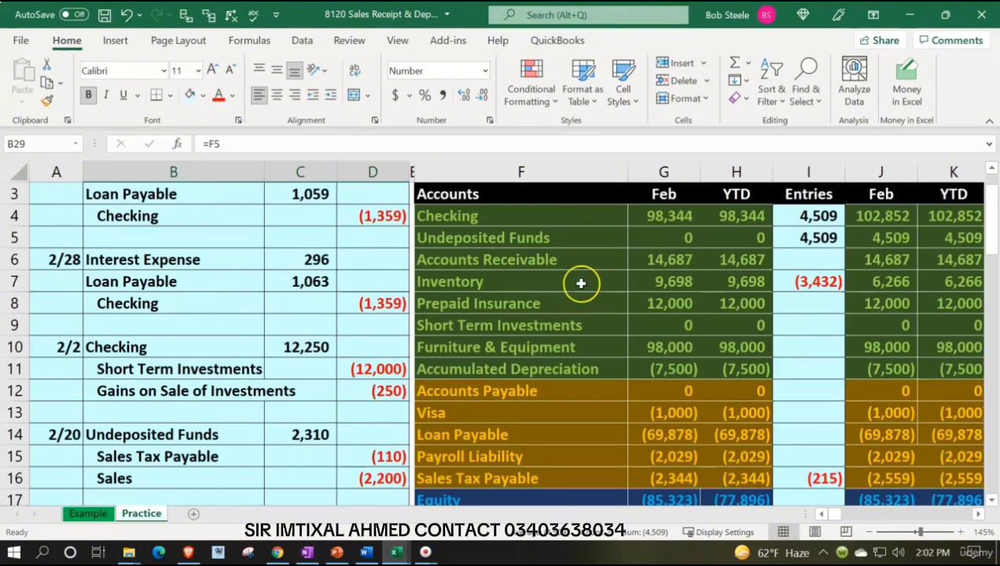
click(803, 234)
double_click(822, 236)
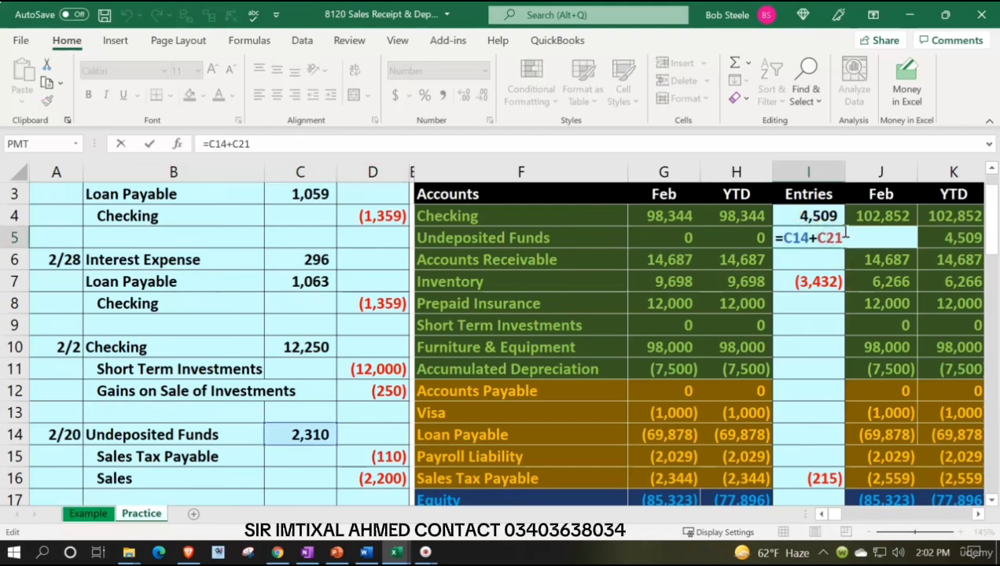
text(+)
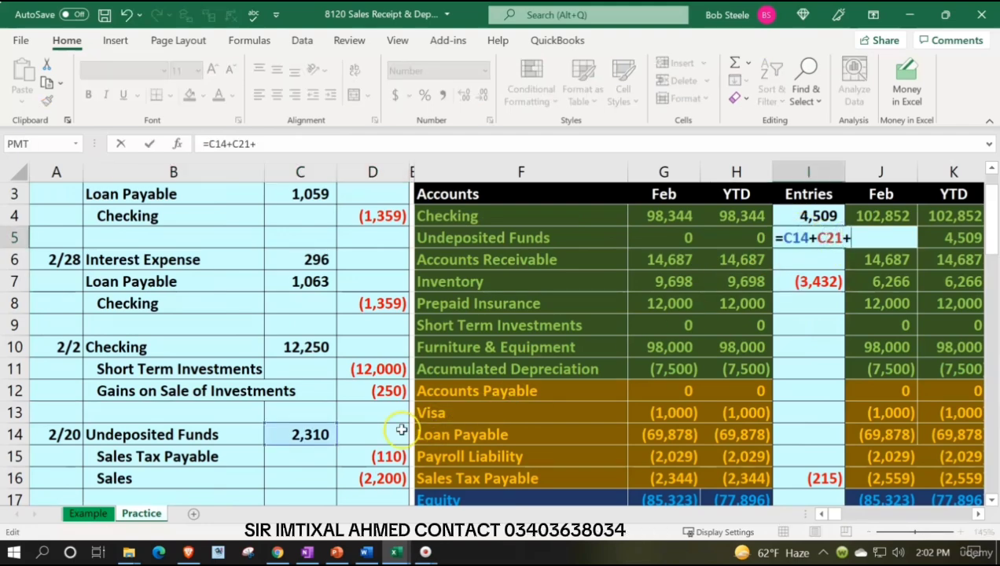
click(326, 461)
scroll(325, 462, down, 6)
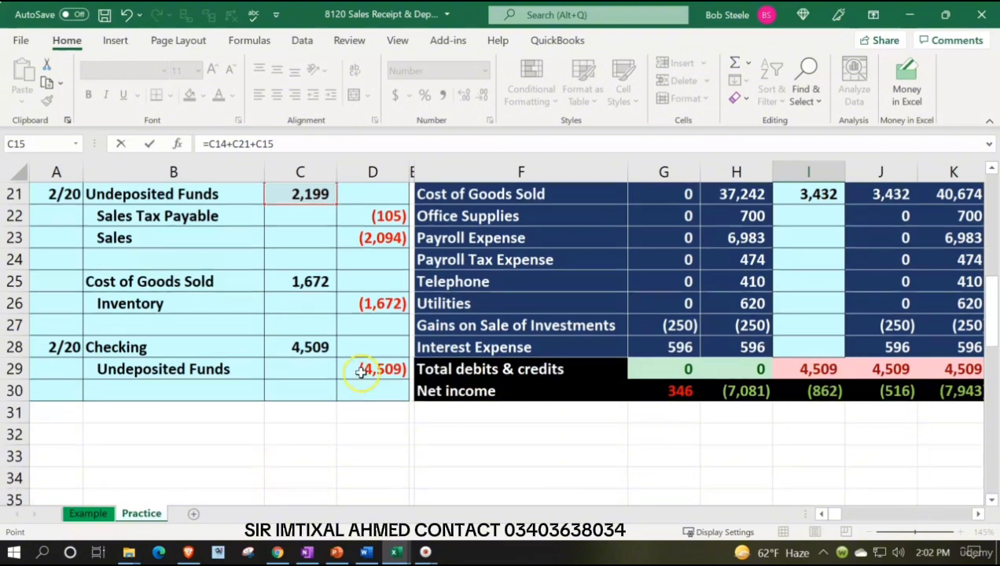
click(360, 371)
key(Return)
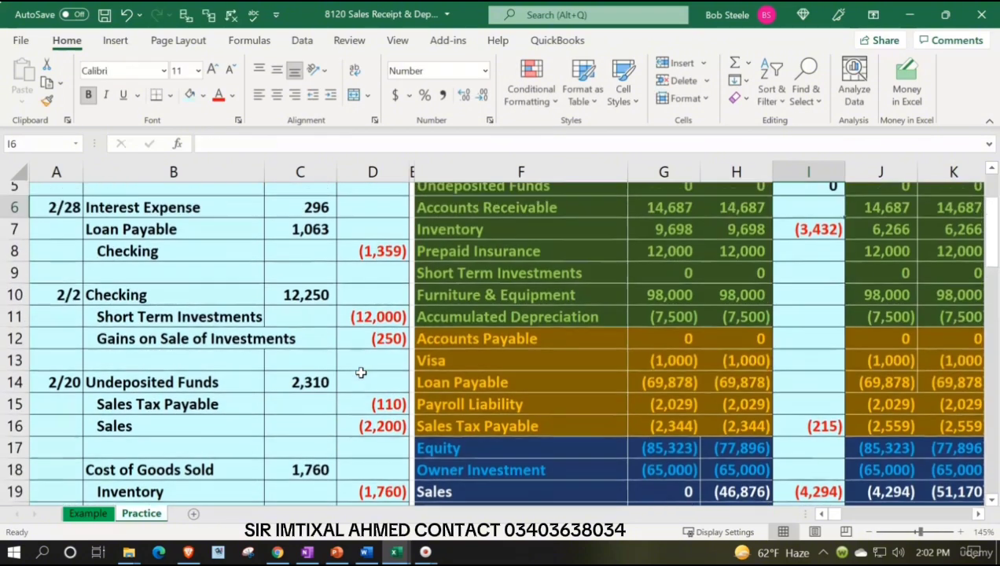
Review the Undeposited Funds ending balance, the trial balance totals and the 2/20 sales and deposit journal entries
scroll(585, 311, up, 2)
click(889, 281)
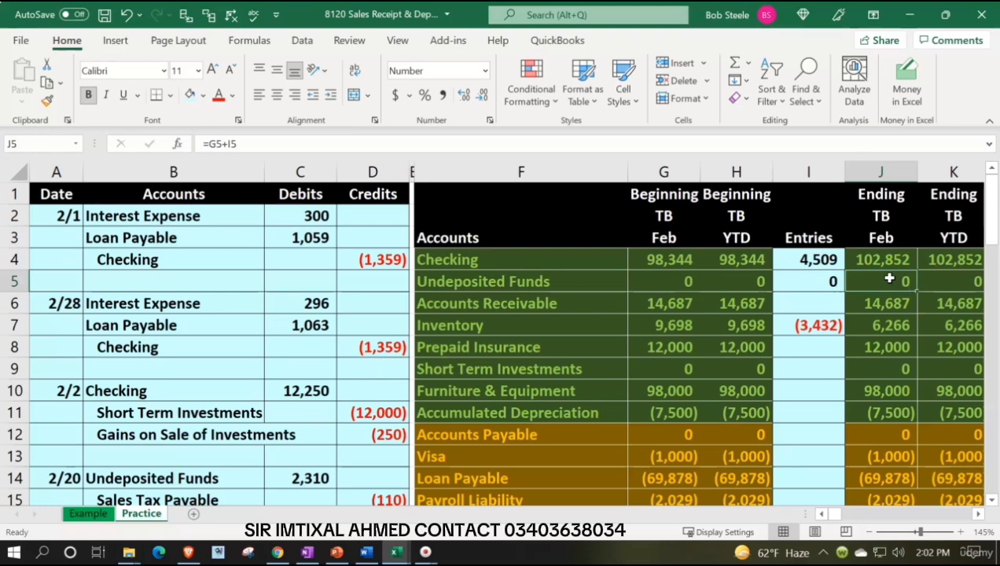
click(374, 434)
scroll(386, 431, down, 4)
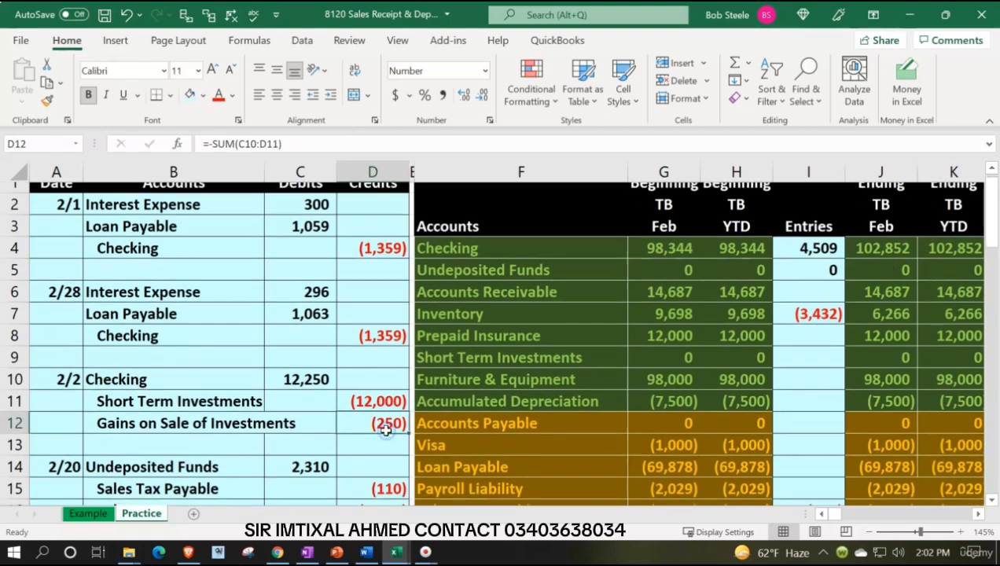
scroll(386, 431, down, 2)
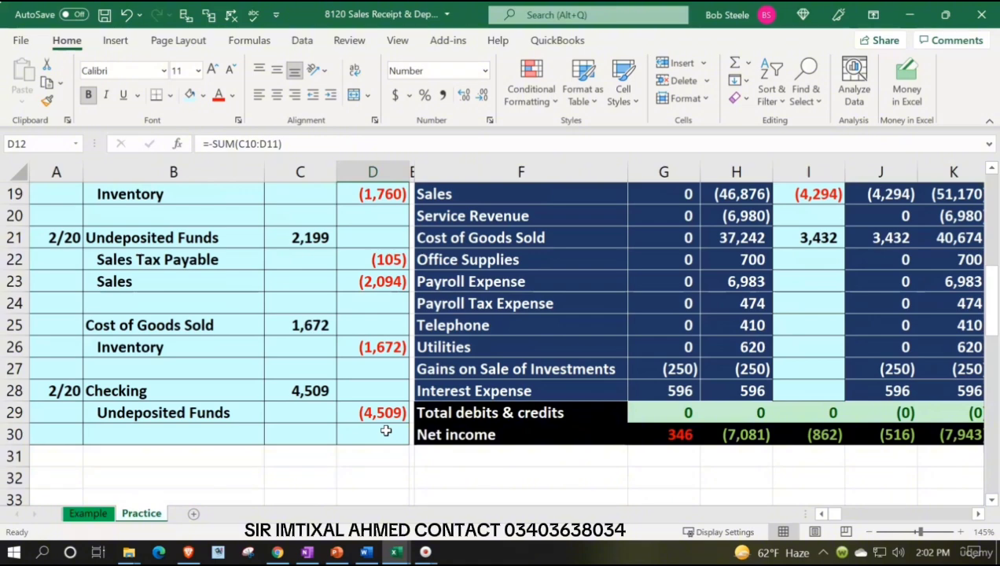
scroll(386, 431, up, 3)
click(224, 214)
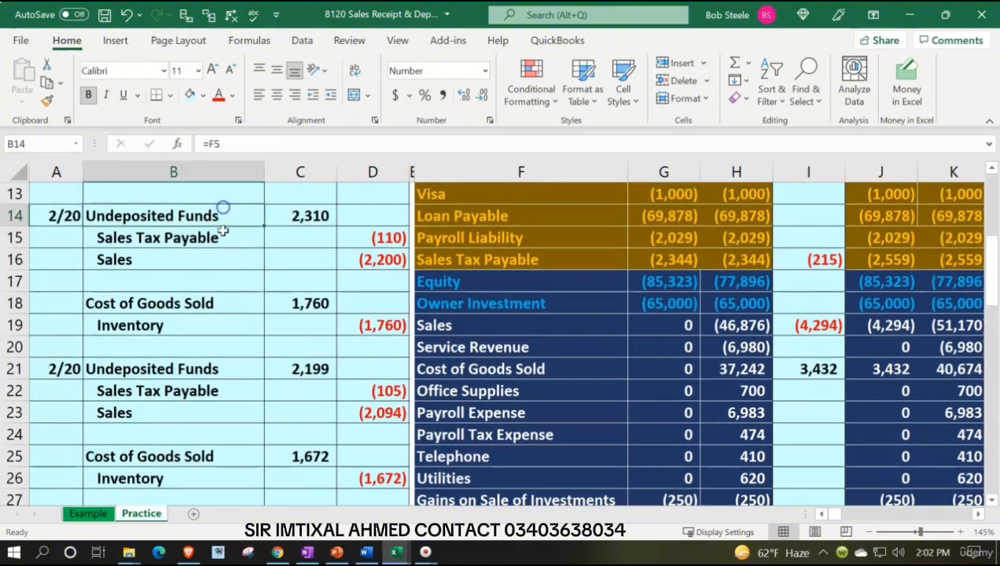
click(194, 370)
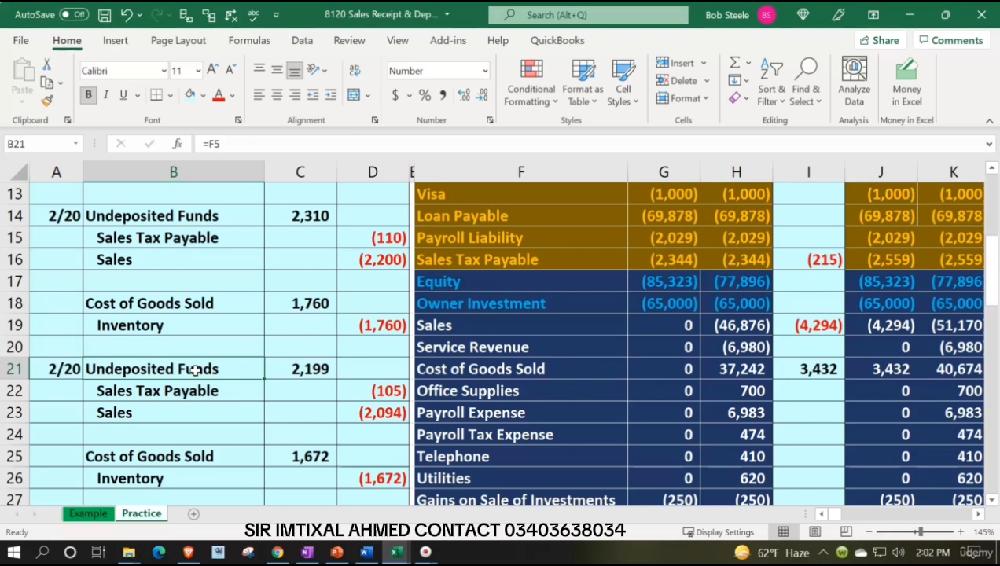
scroll(195, 370, down, 1)
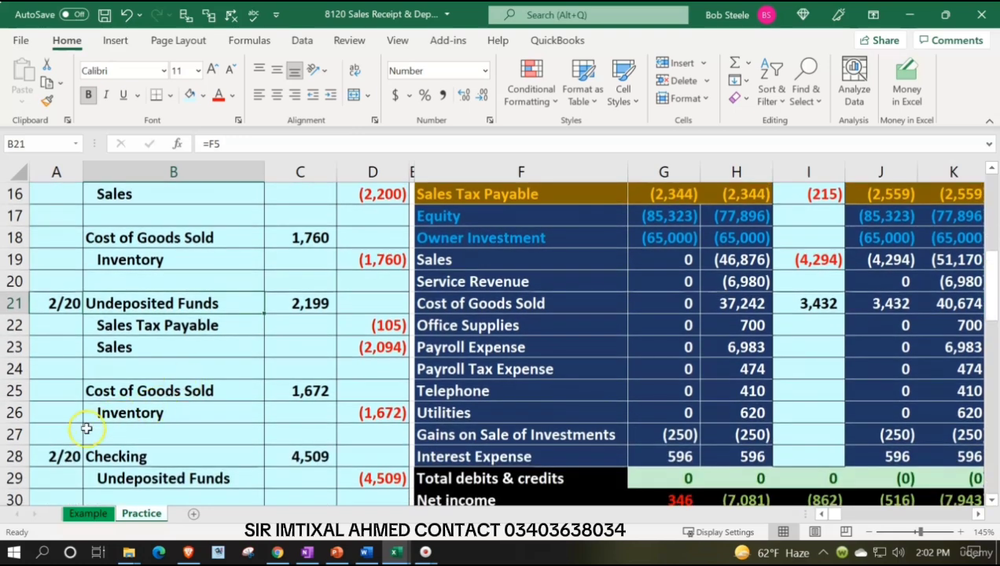
drag(74, 456, 361, 480)
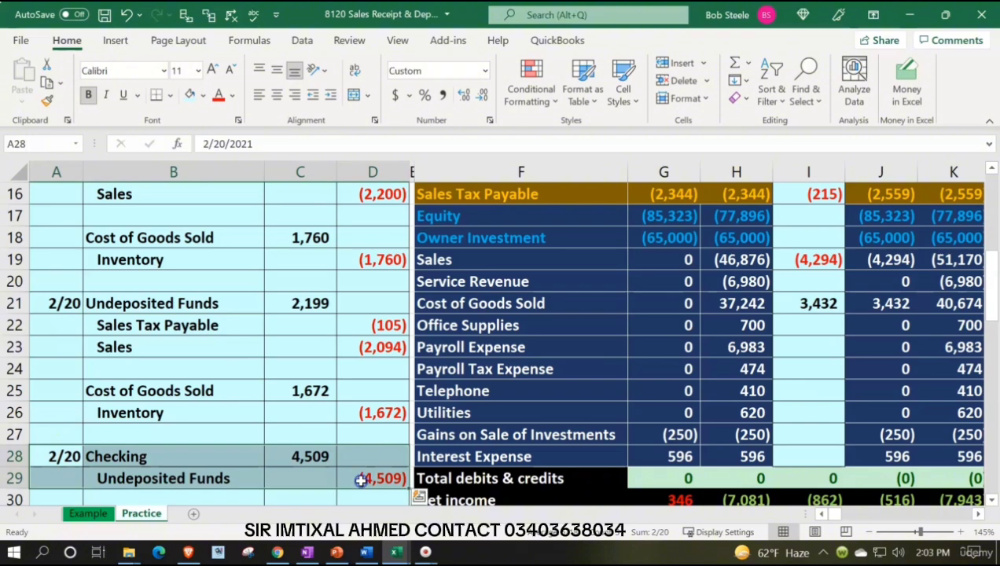
scroll(361, 480, up, 4)
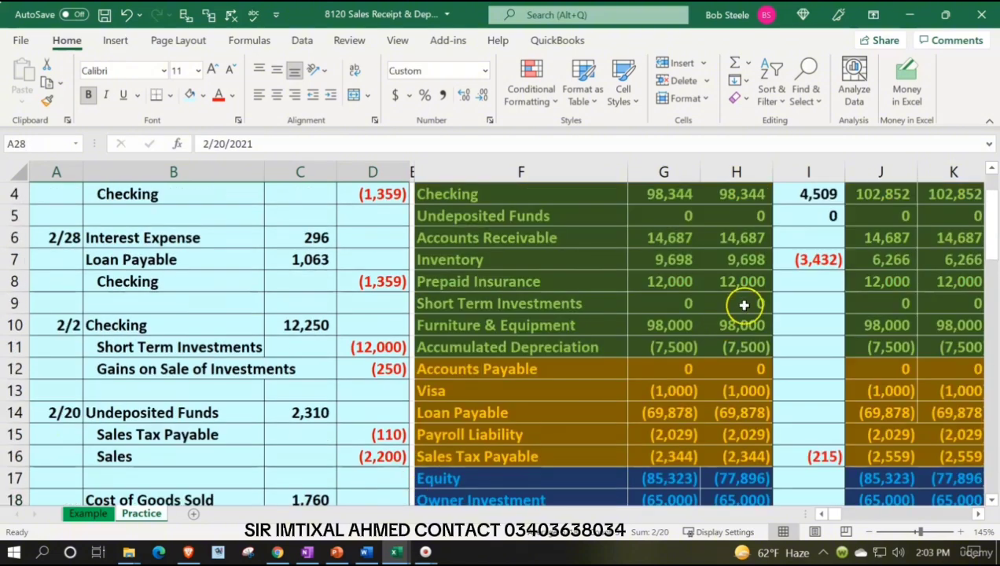
scroll(718, 319, up, 1)
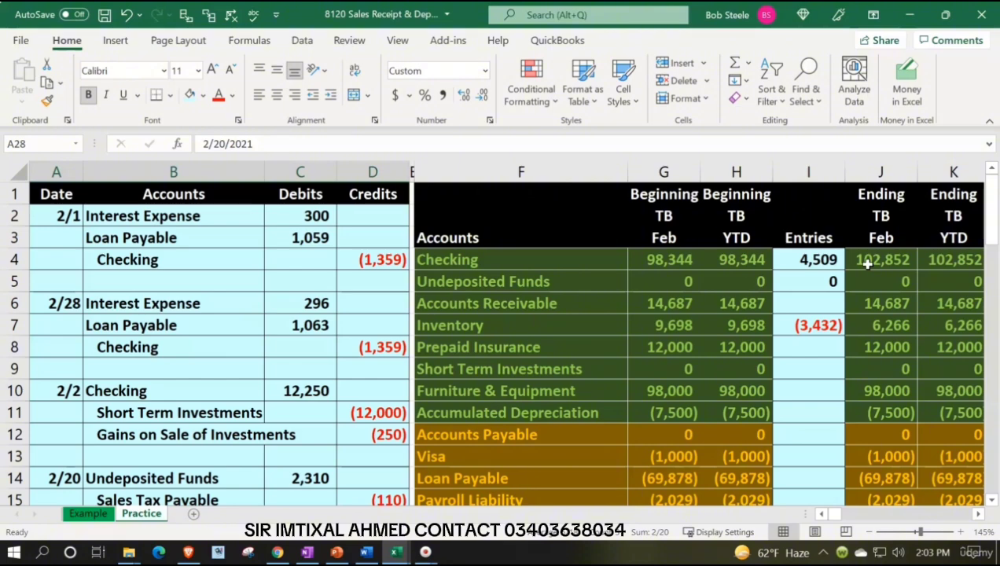
Enter the date 2/20 in M8, the first empty row of the Checking ledger
click(852, 304)
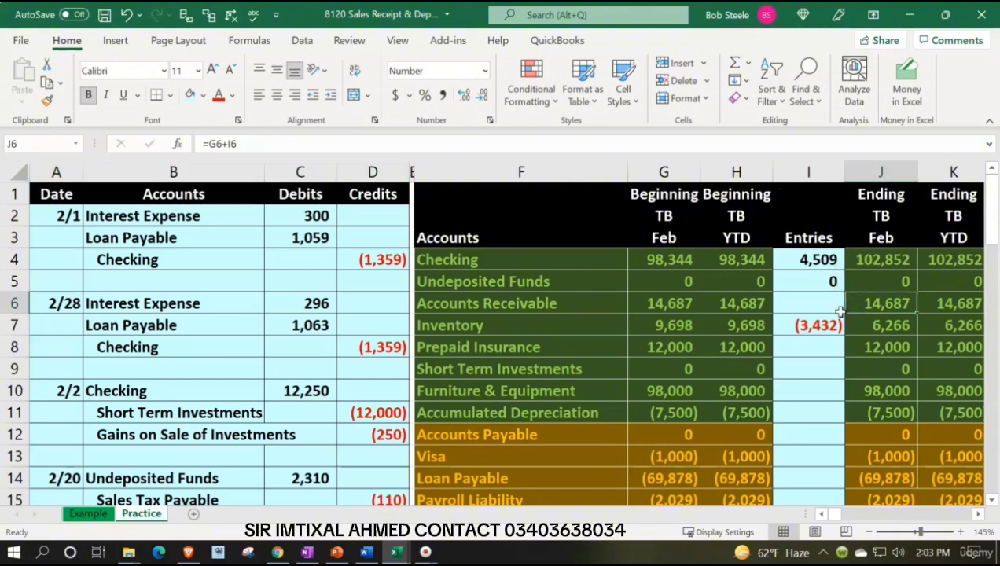
key(Down)
key(Down)
key(Right)
key(Right)
key(Right)
key(Right)
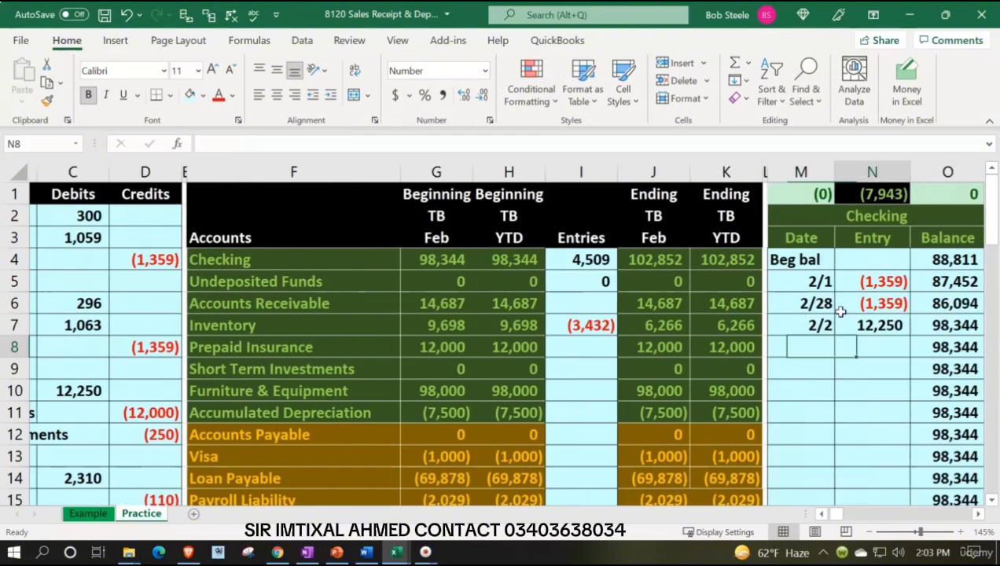
key(Right)
key(Right)
key(Left)
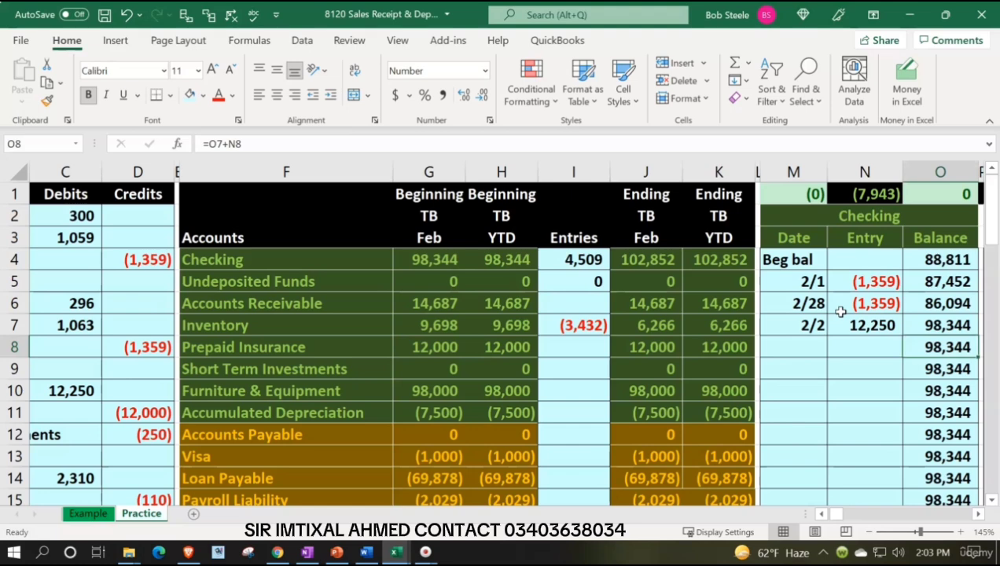
key(Left)
key(Left)
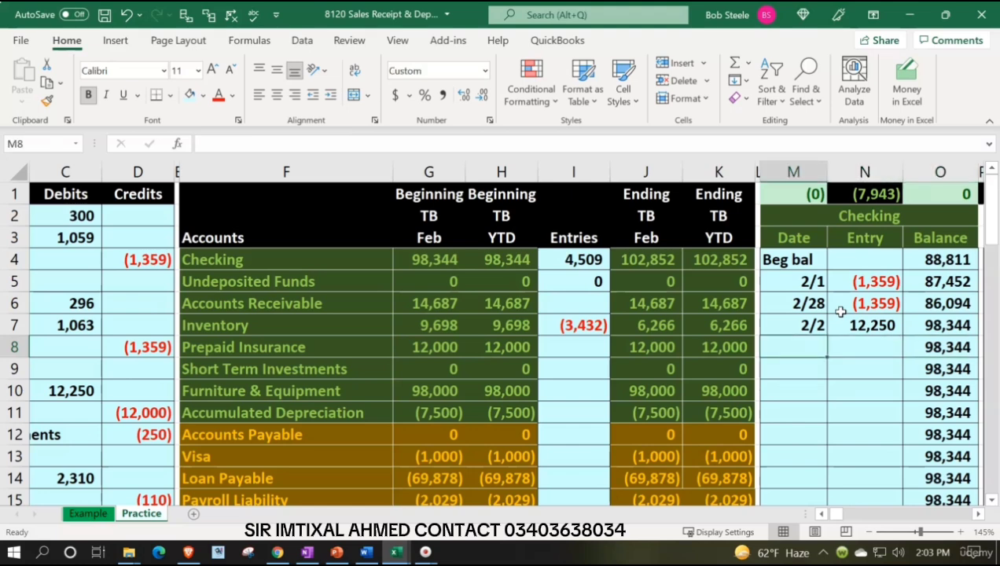
text(2/20)
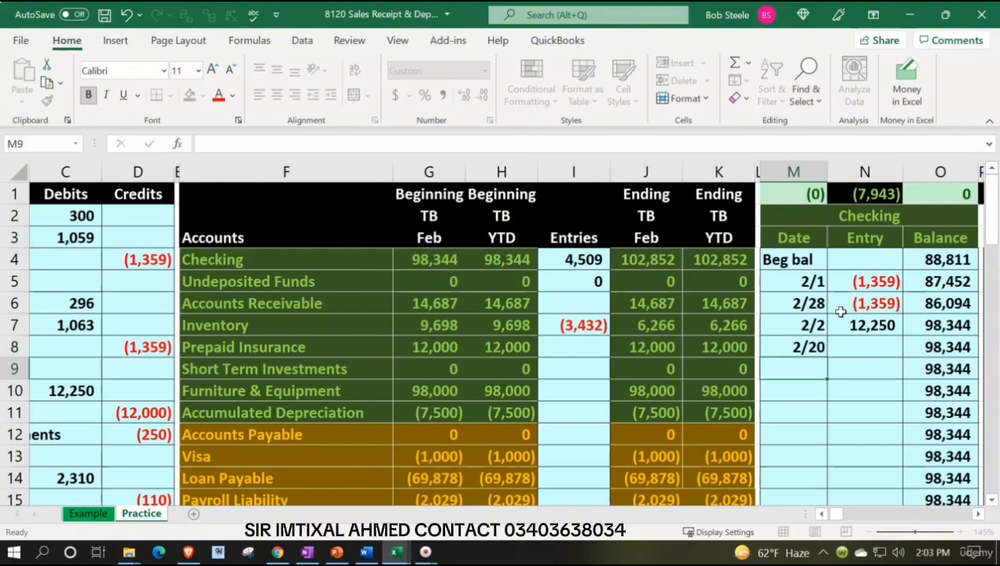
Post the Checking debit to the Checking ledger's Entry column by entering =C28 in N8
key(Tab)
text(=)
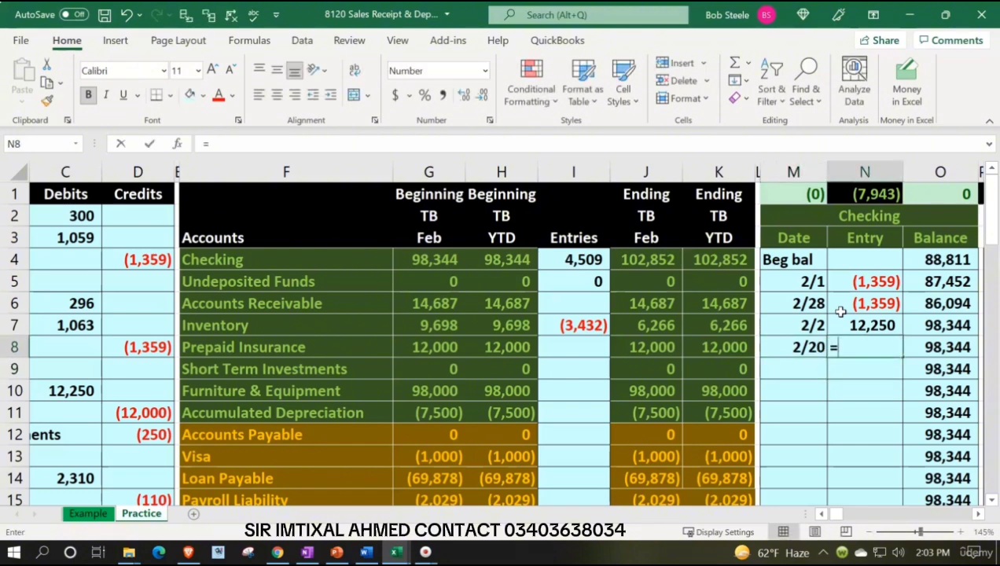
key(Left)
key(Left)
key(Left)
key(Left)
key(Left)
key(Left)
key(Left)
key(Left)
key(Left)
key(Left)
key(Left)
key(Left)
key(Left)
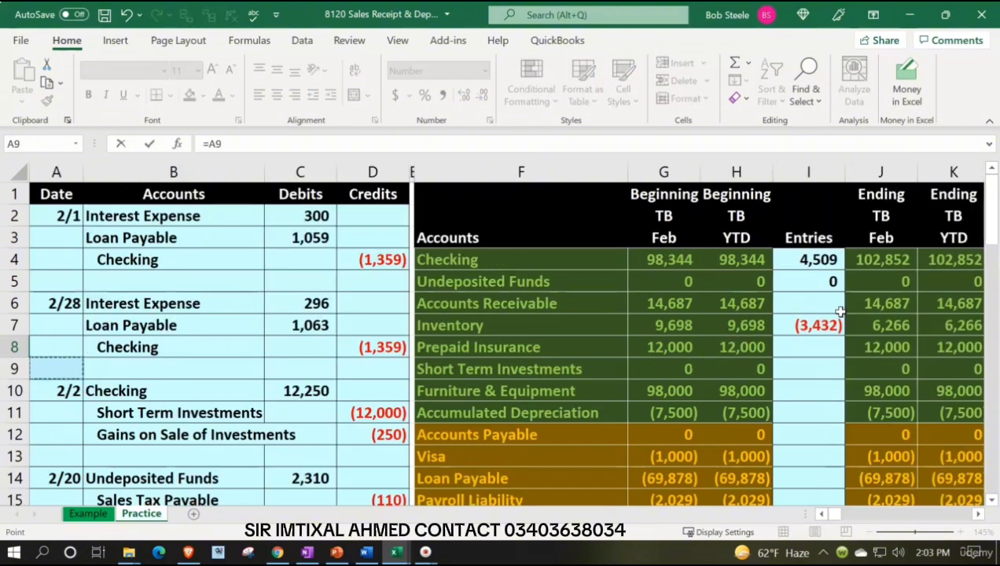
key(Down)
key(Down)
key(Down)
key(Down)
key(Down)
key(Down)
key(Down)
key(Down)
key(Down)
key(Down)
key(Down)
key(Down)
key(Down)
key(Down)
key(Down)
key(Down)
key(Down)
key(Down)
key(Down)
key(Down)
key(Down)
key(Down)
key(Down)
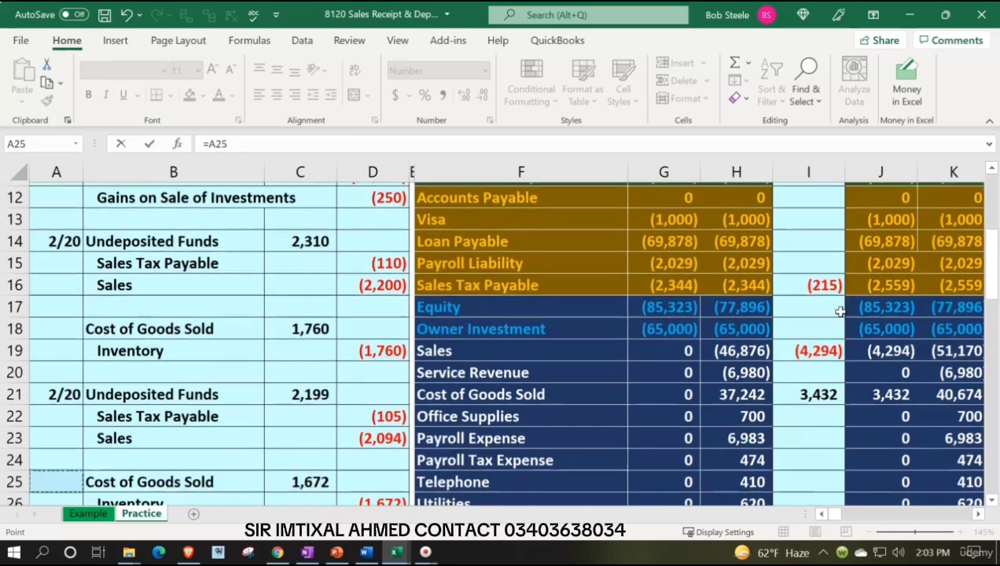
key(Right)
key(Right)
key(Up)
key(Up)
key(Up)
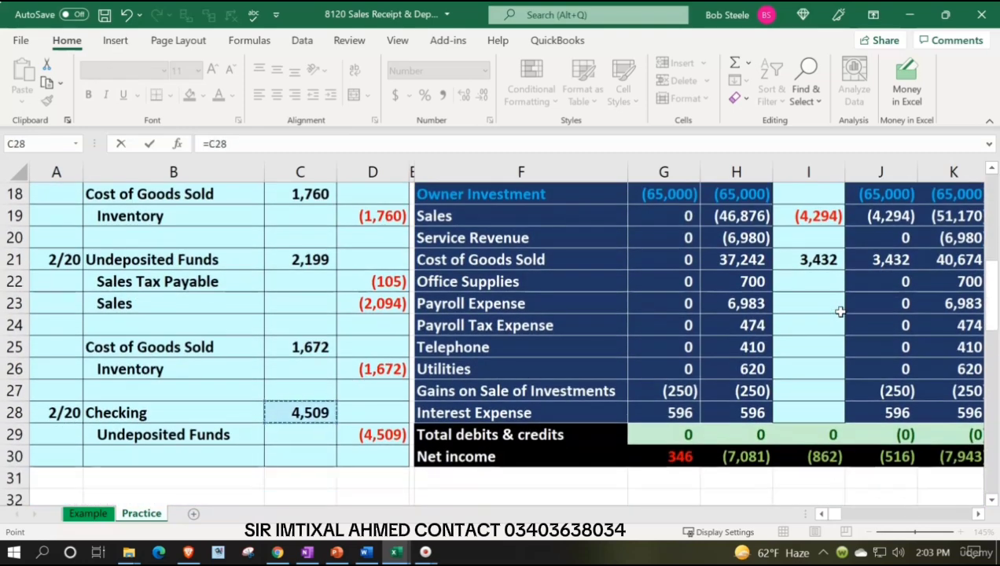
key(Return)
Examine the Checking ledger's 2/20 entry and running balance against the Checking balance on the trial balance
key(Up)
key(Up)
key(Up)
key(Up)
key(Up)
key(Up)
key(Up)
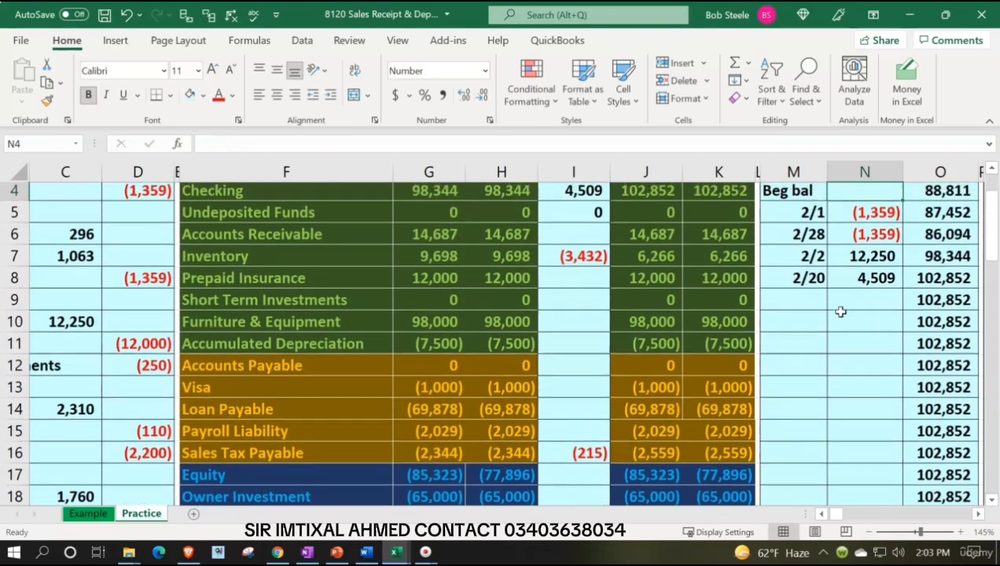
key(Right)
key(Right)
key(Down)
key(Down)
key(Down)
key(Down)
key(Down)
key(Left)
key(Left)
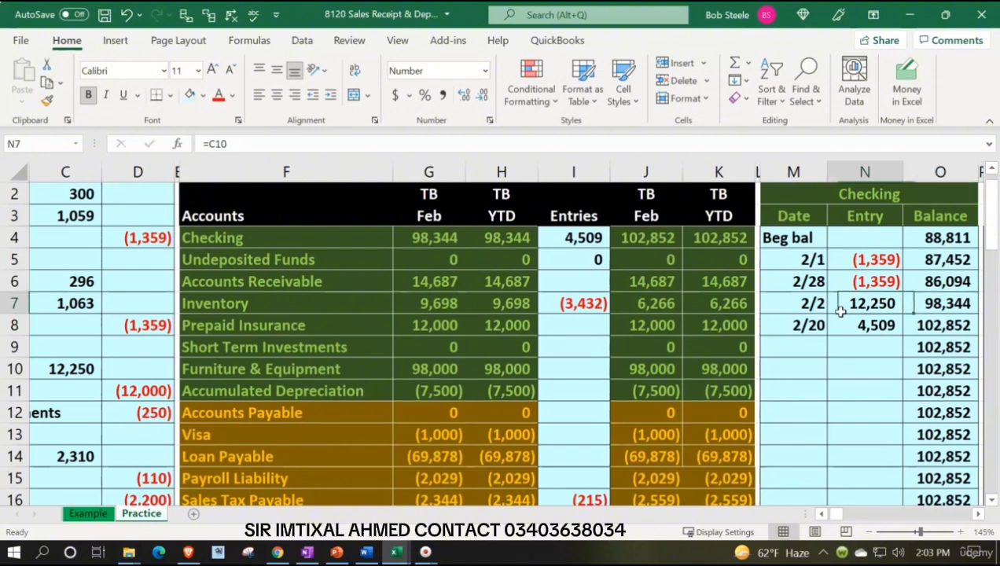
key(Down)
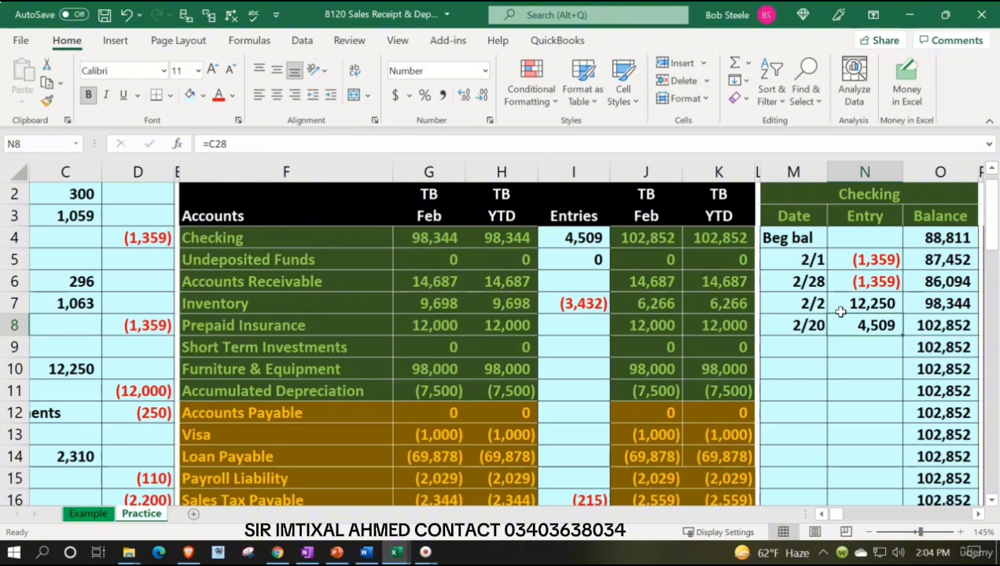
Enter the date 2/20 in Q7, the first empty row of the Undeposited Funds ledger
key(Right)
key(Right)
key(Right)
key(Right)
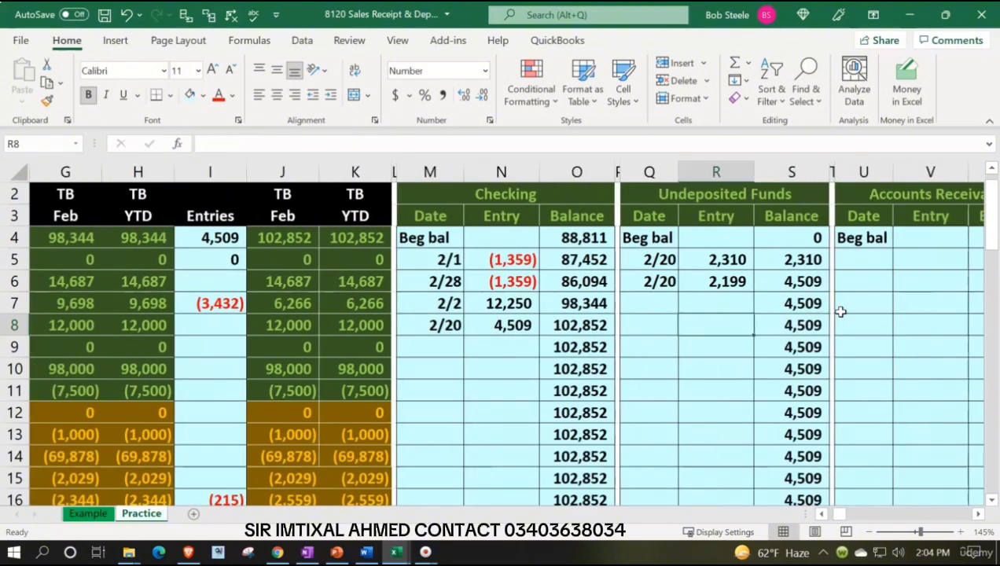
key(Left)
key(Up)
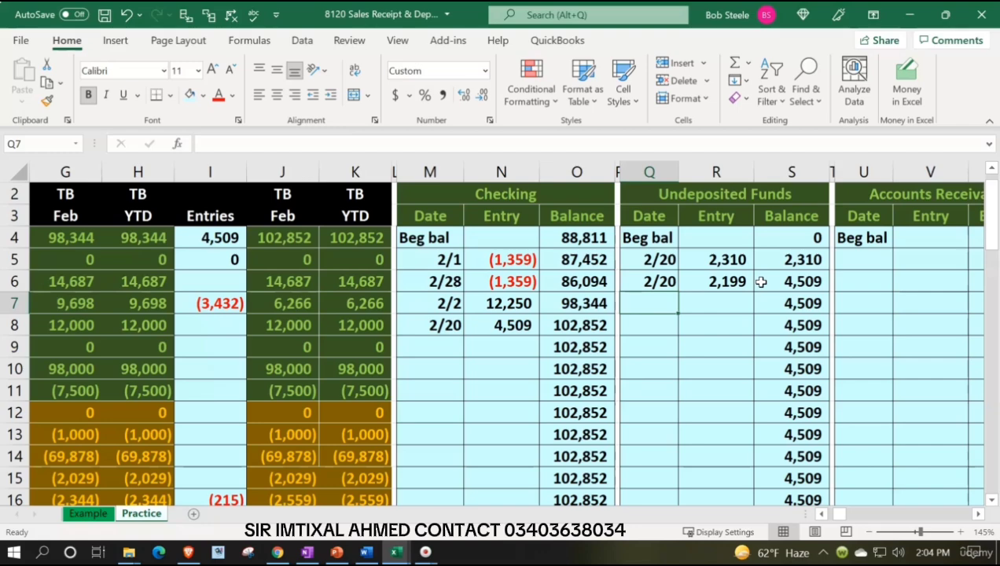
text(2/20)
key(Tab)
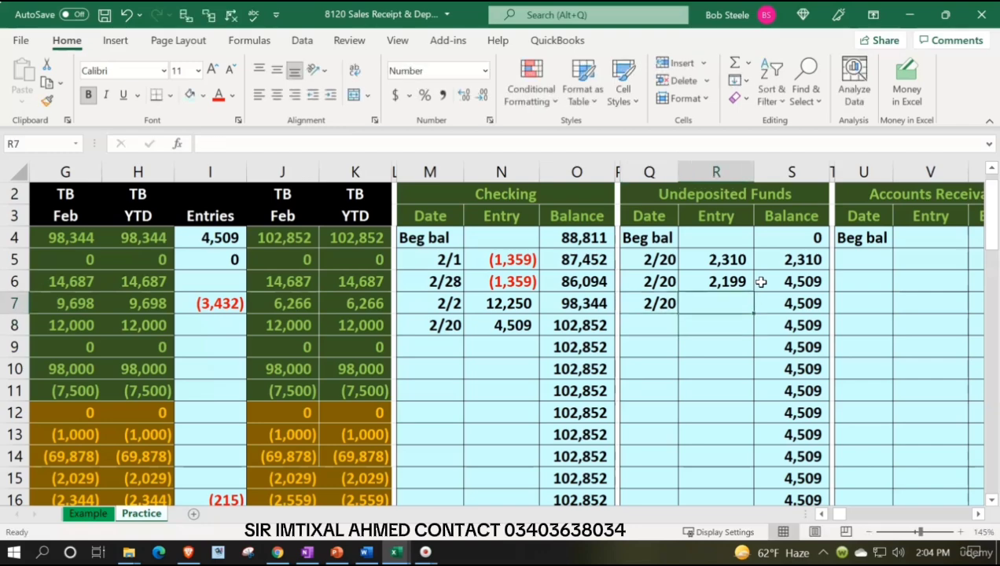
Post the Undeposited Funds credit to the Undeposited Funds ledger's Entry column by entering =D29 in R7
text(=)
key(Left)
key(Left)
key(Left)
key(Left)
key(Left)
key(Left)
key(Left)
key(Left)
key(Left)
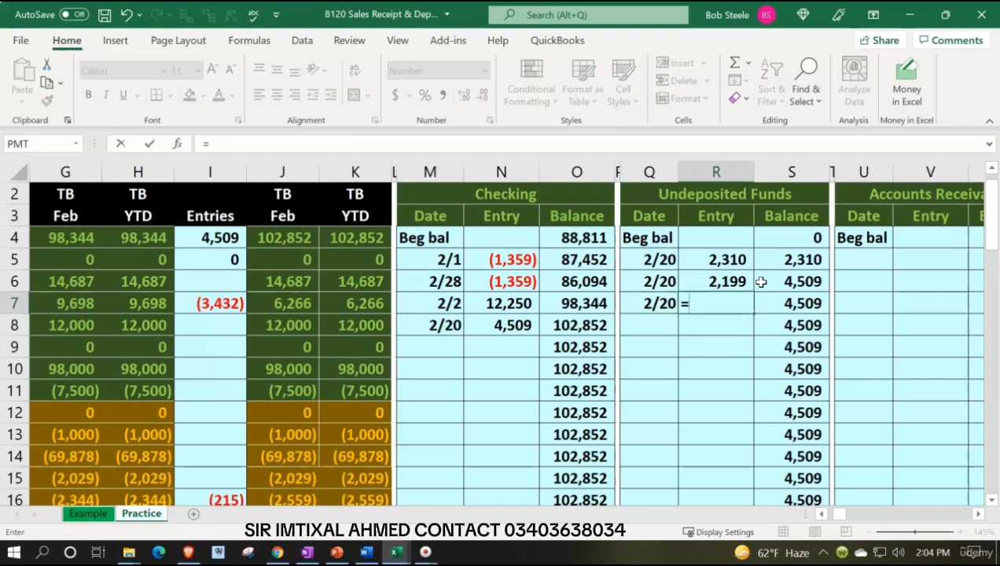
key(Left)
key(Left)
key(Left)
key(Left)
key(Left)
key(Left)
key(Left)
key(Left)
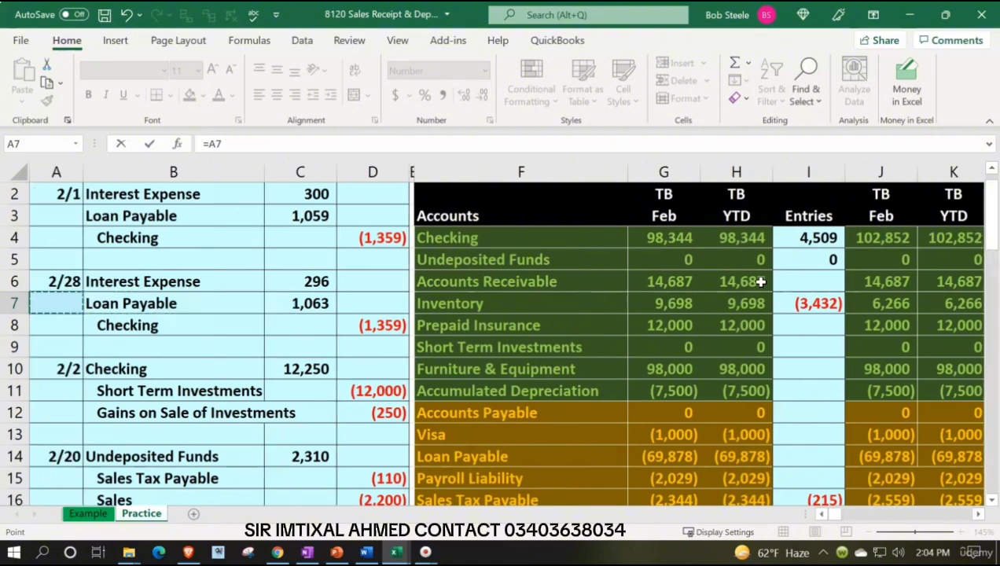
key(Down)
key(Down)
key(Down)
key(Down)
key(Down)
key(Down)
key(Down)
key(Down)
key(Down)
key(Down)
key(Down)
key(Down)
key(Down)
key(Down)
key(Down)
key(Down)
key(Down)
key(Down)
key(Down)
key(Down)
key(Down)
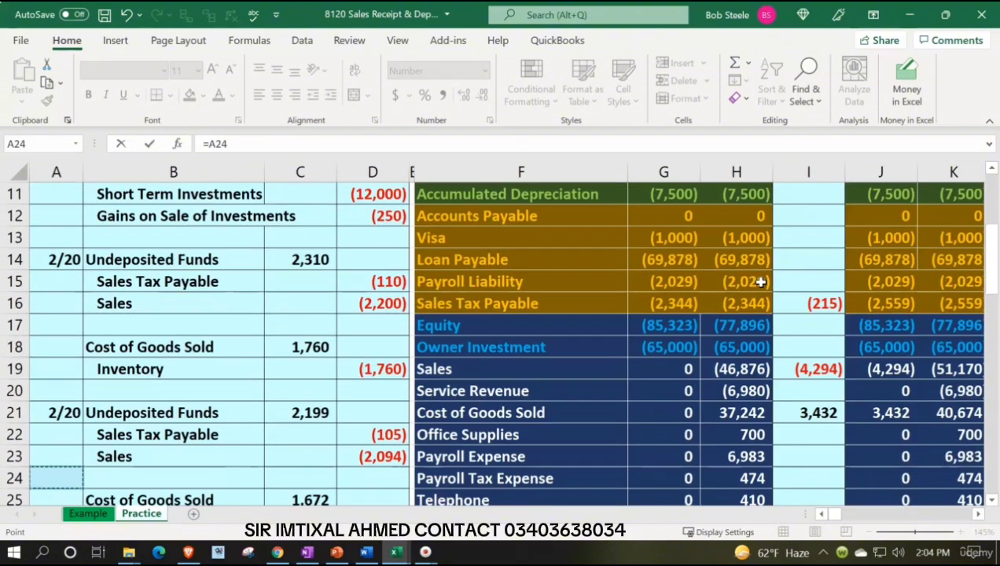
key(Down)
key(Down)
key(Down)
key(Right)
key(Right)
key(Right)
key(Right)
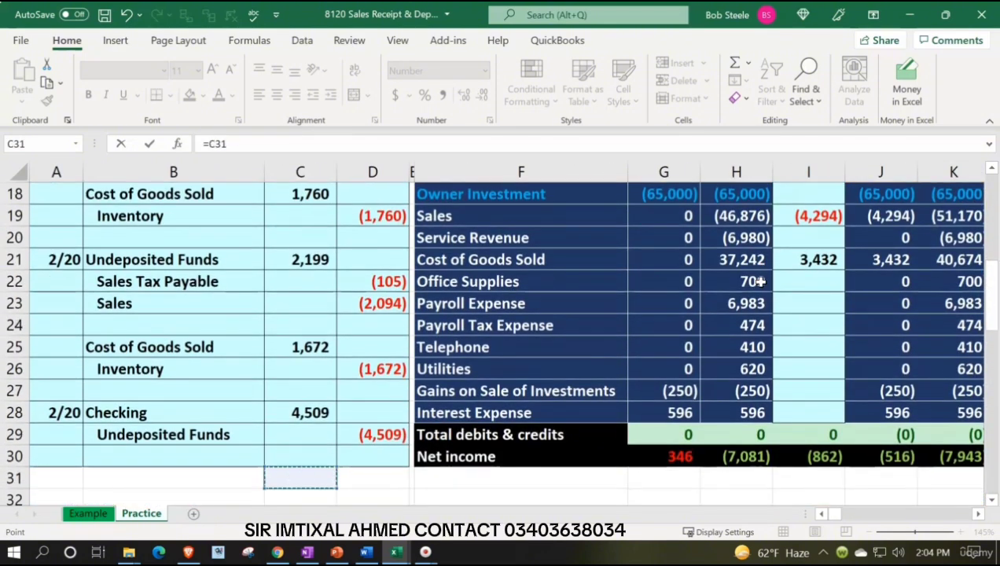
key(Up)
key(Up)
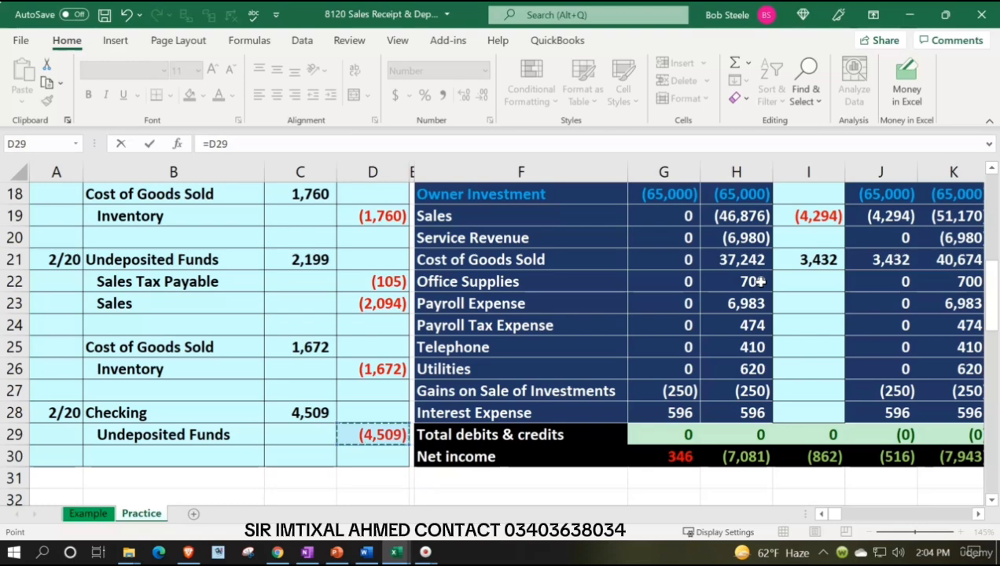
key(Return)
Compare the Undeposited Funds and Checking ledger balances in S7 and O8 with their ending YTD balances on the trial balance
key(Up)
key(Up)
key(Up)
key(Up)
key(Right)
key(Right)
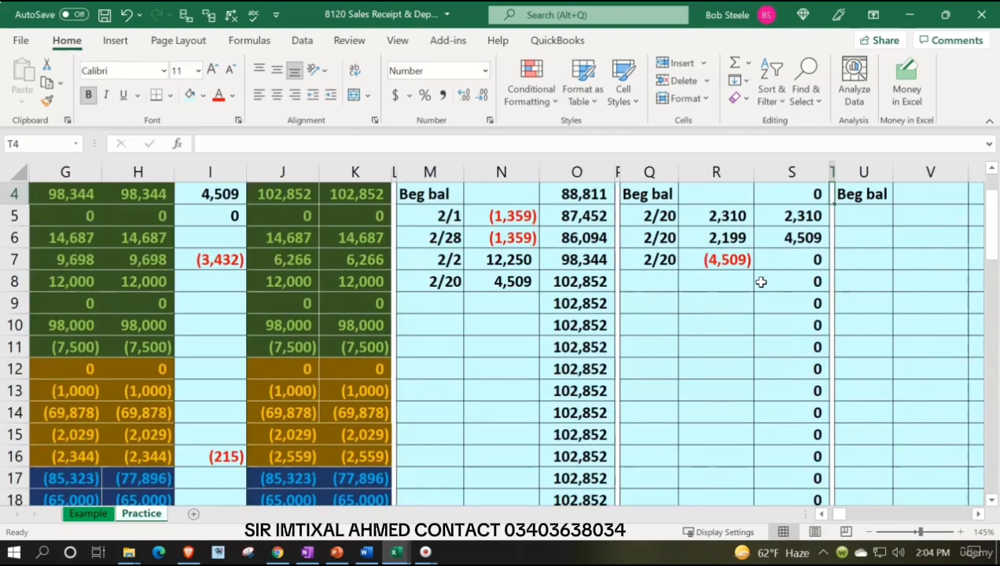
key(Down)
key(Down)
key(Down)
key(Left)
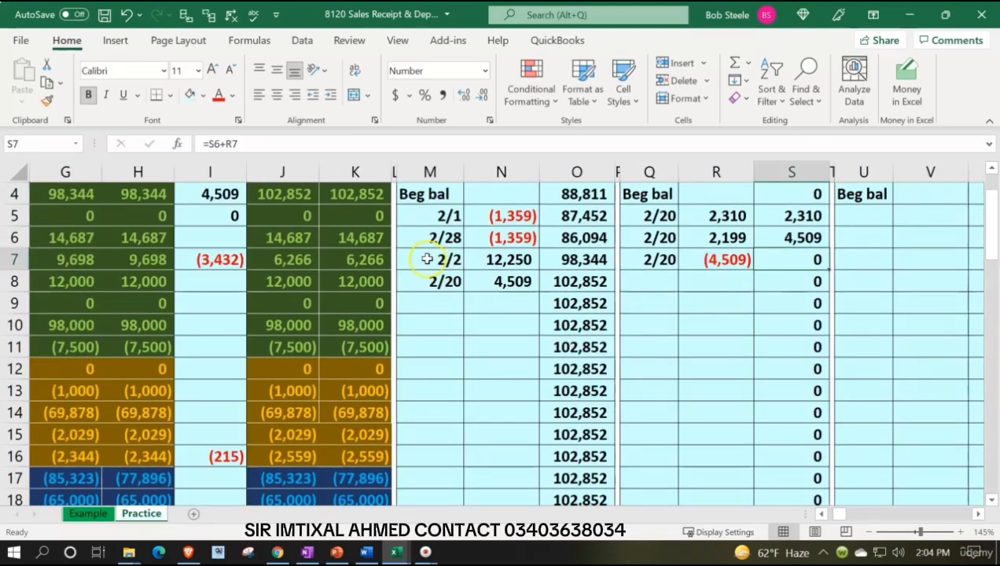
click(370, 222)
scroll(440, 397, up, 1)
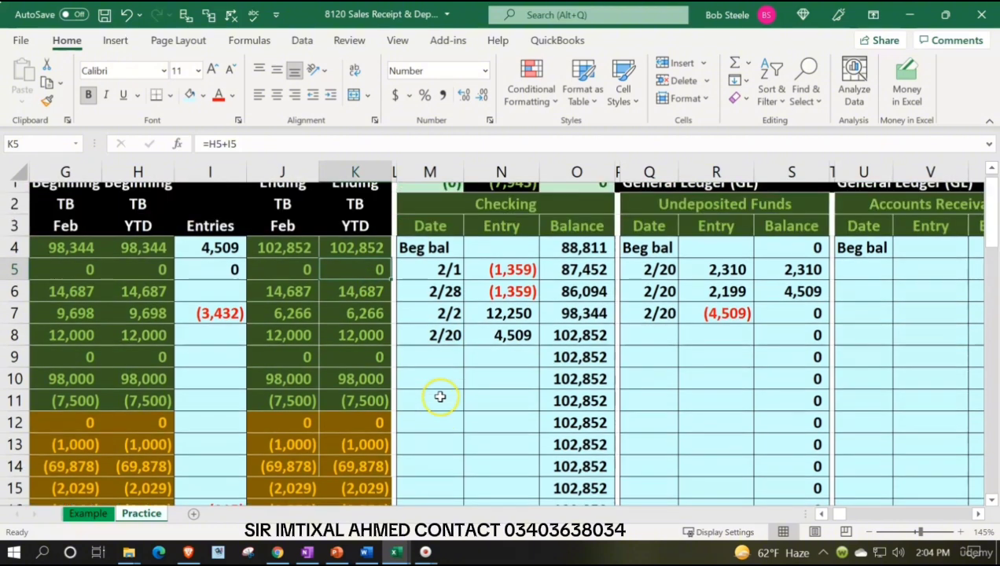
click(564, 351)
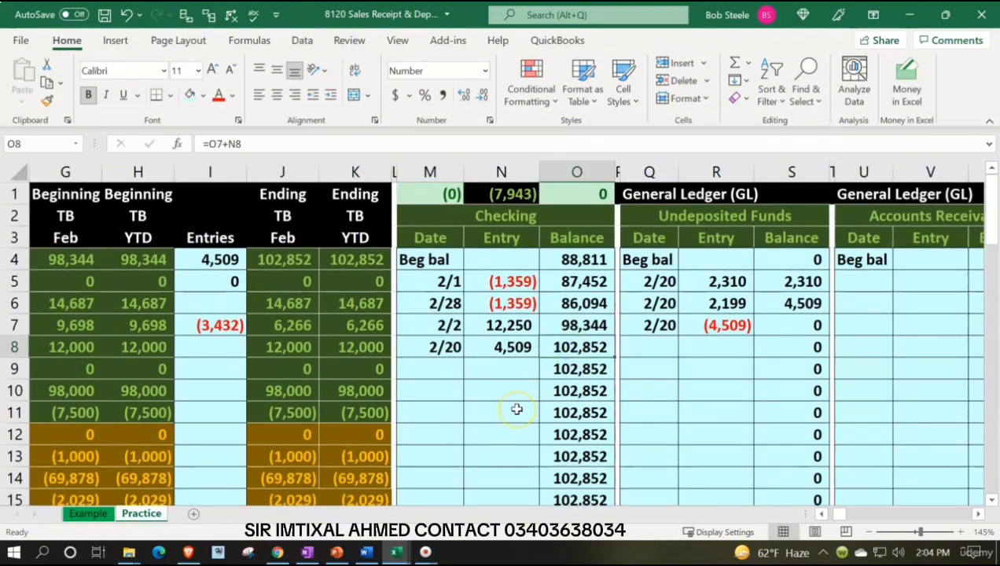
click(342, 260)
Examine the general ledger check figures in M1, N1 and O1 against the trial balance's ending YTD net income in K30
click(445, 195)
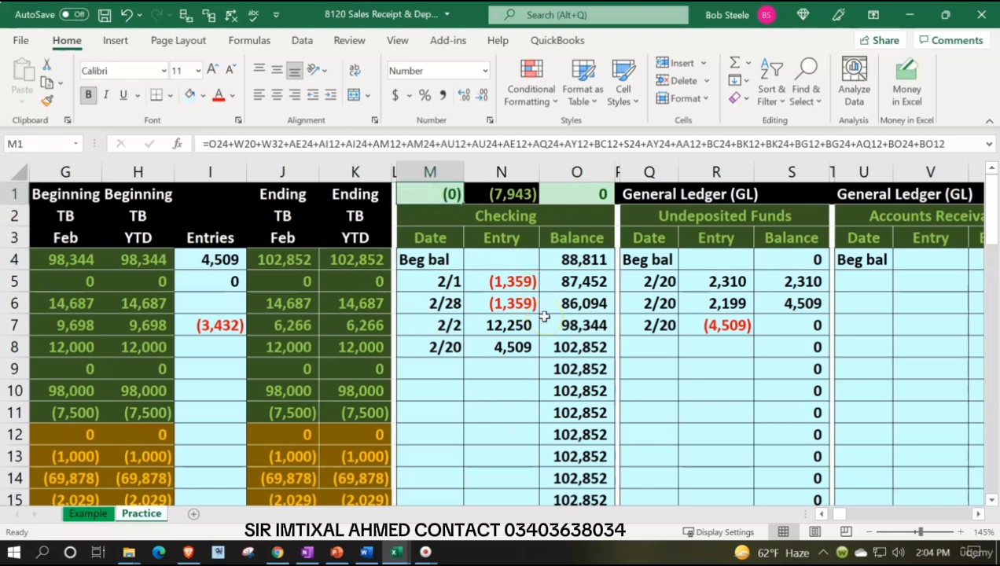
click(555, 194)
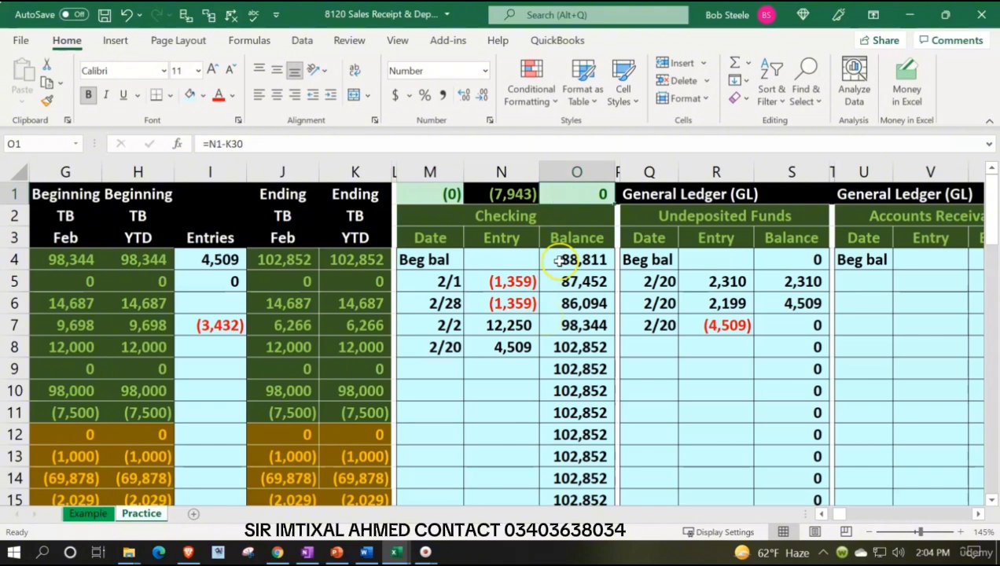
click(523, 195)
scroll(377, 343, down, 2)
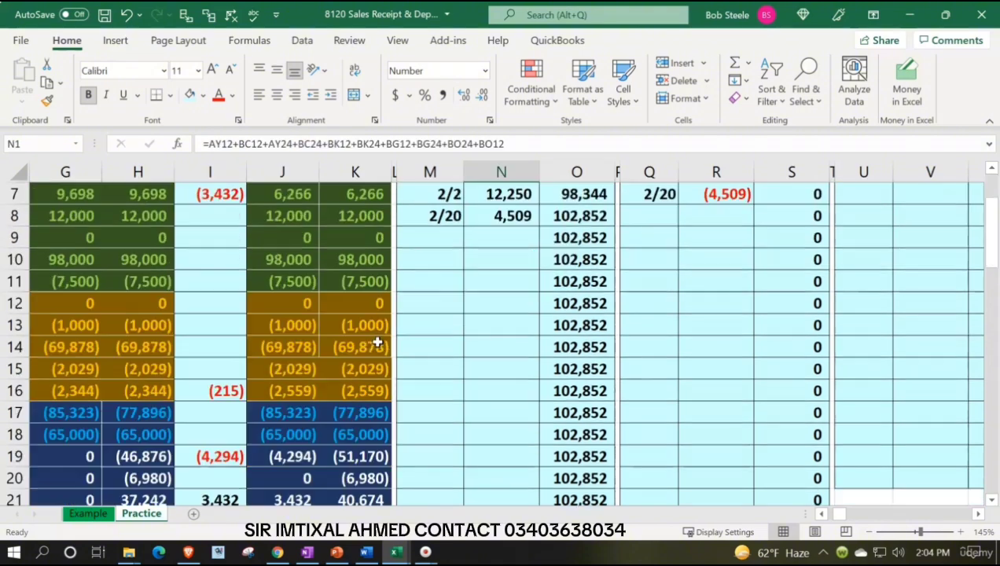
scroll(378, 343, down, 4)
click(376, 434)
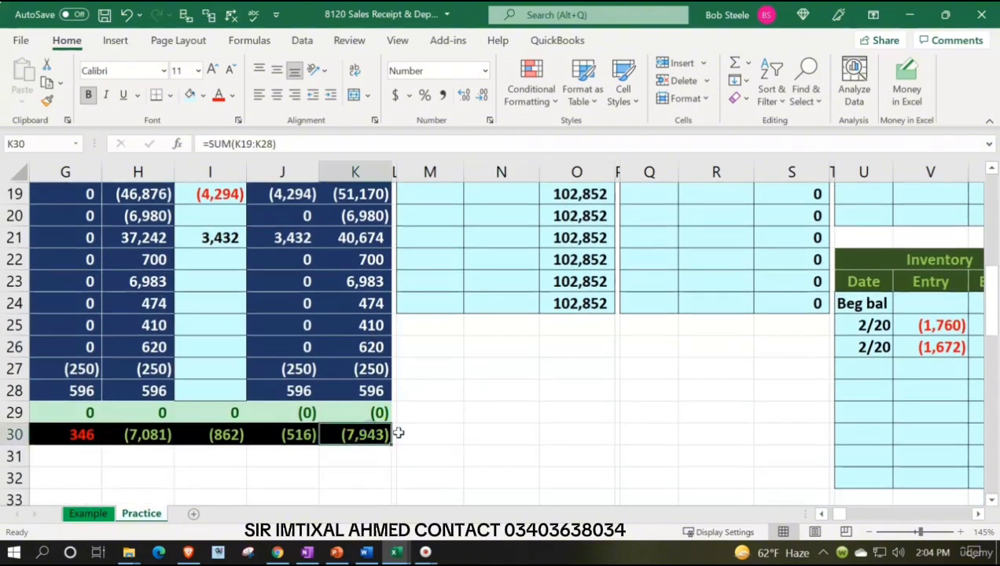
scroll(398, 431, up, 6)
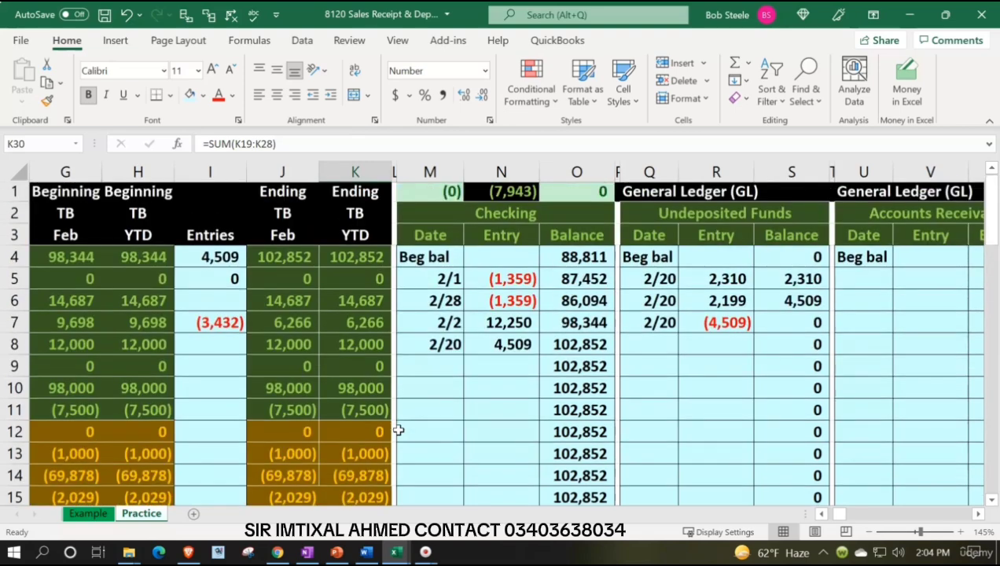
click(465, 391)
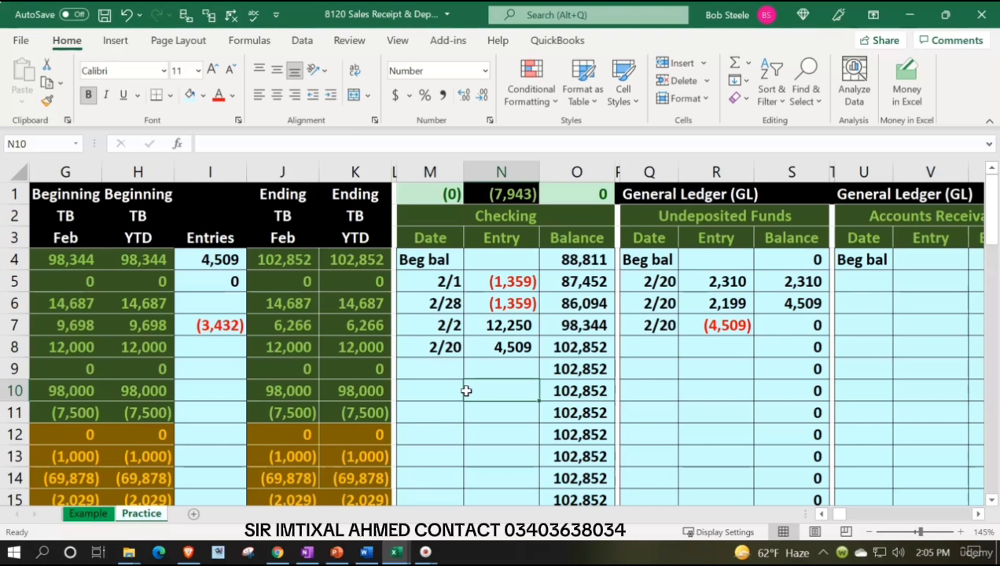
Review the trial balance accounts down to the income statement accounts, comparing the beginning February and YTD columns for Telephone
key(Left)
key(Left)
key(Left)
key(Left)
key(Left)
key(Left)
key(Left)
key(Left)
key(Left)
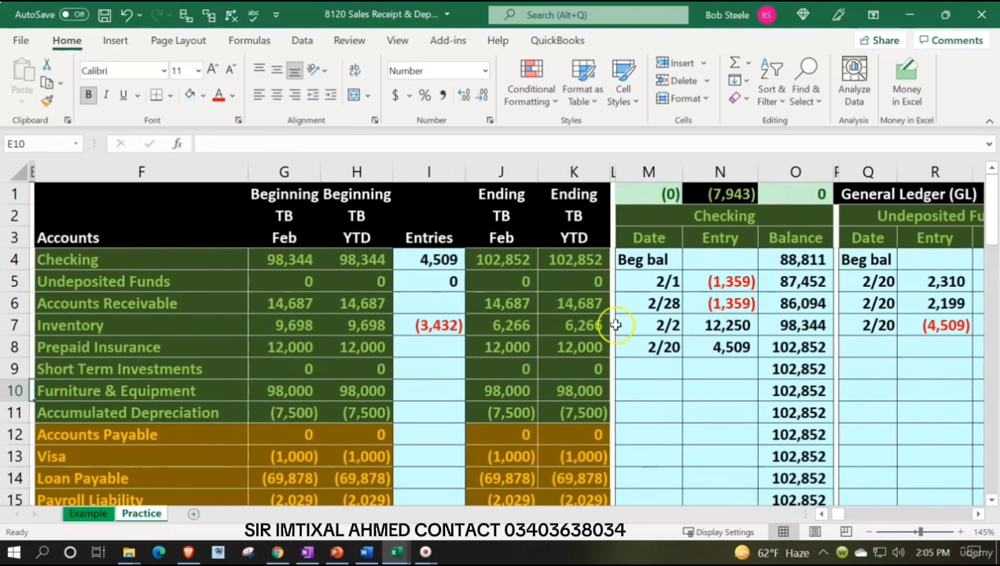
click(594, 304)
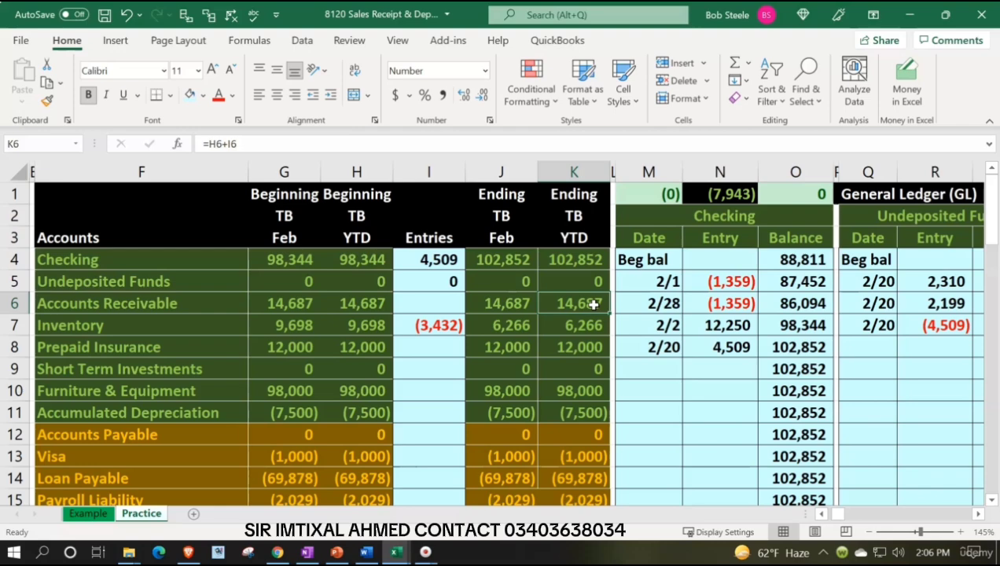
scroll(590, 300, down, 2)
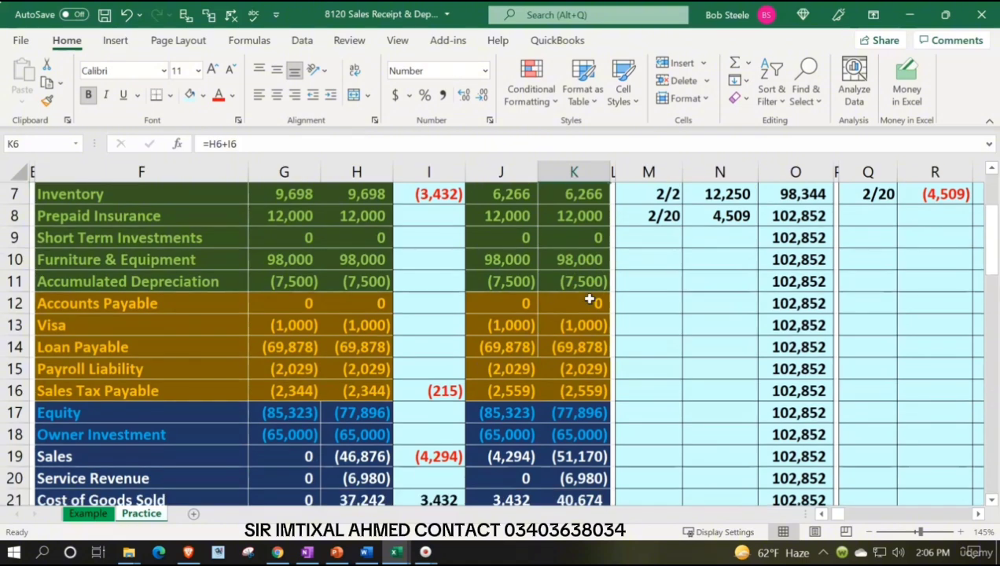
scroll(590, 300, down, 1)
scroll(590, 300, down, 1)
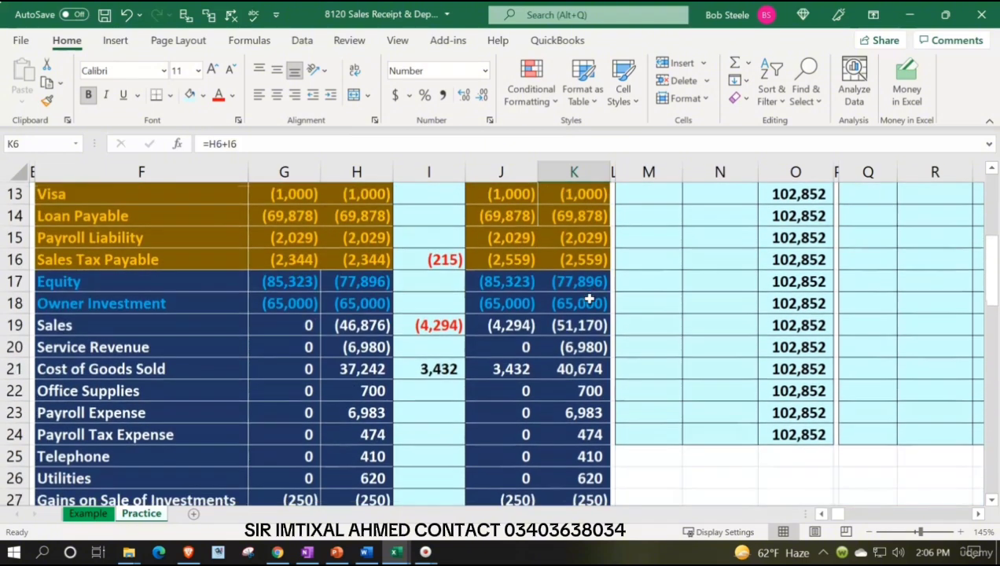
drag(118, 328, 551, 452)
scroll(553, 453, down, 1)
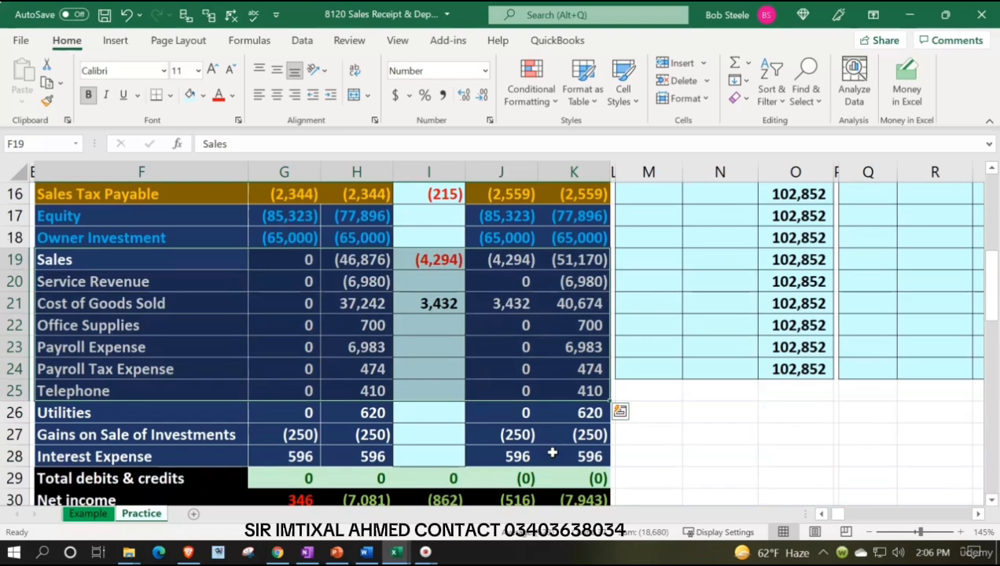
click(306, 387)
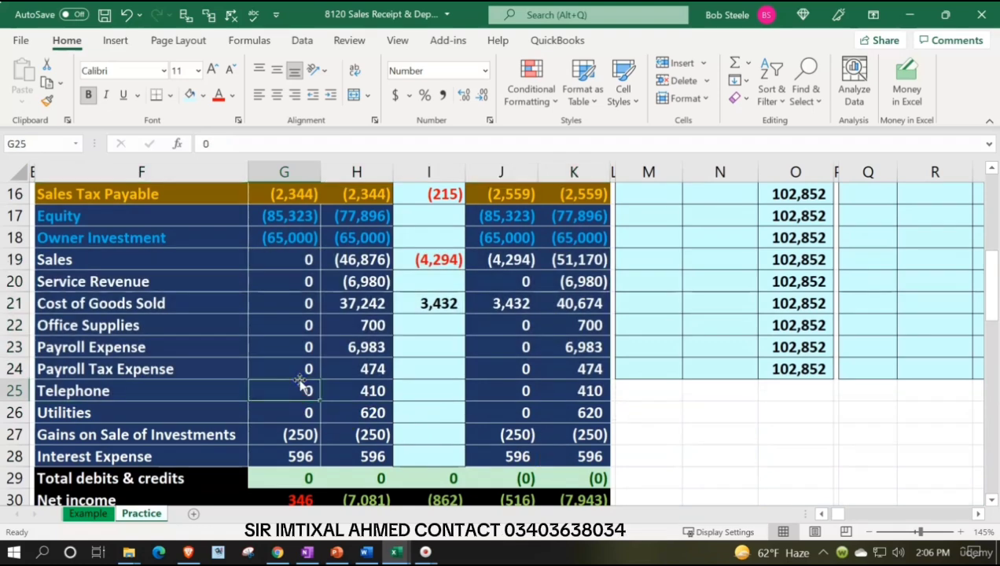
click(361, 391)
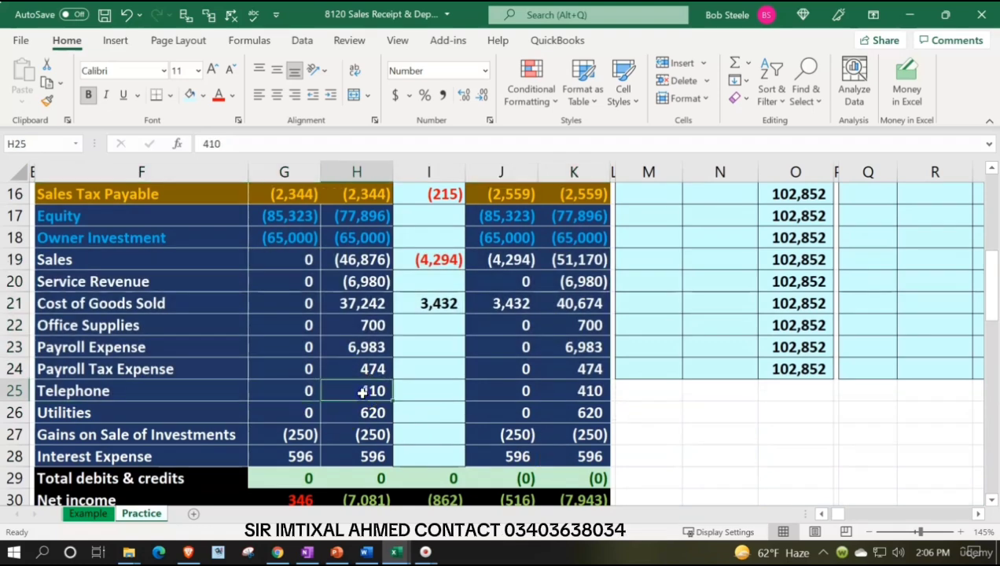
scroll(345, 393, down, 1)
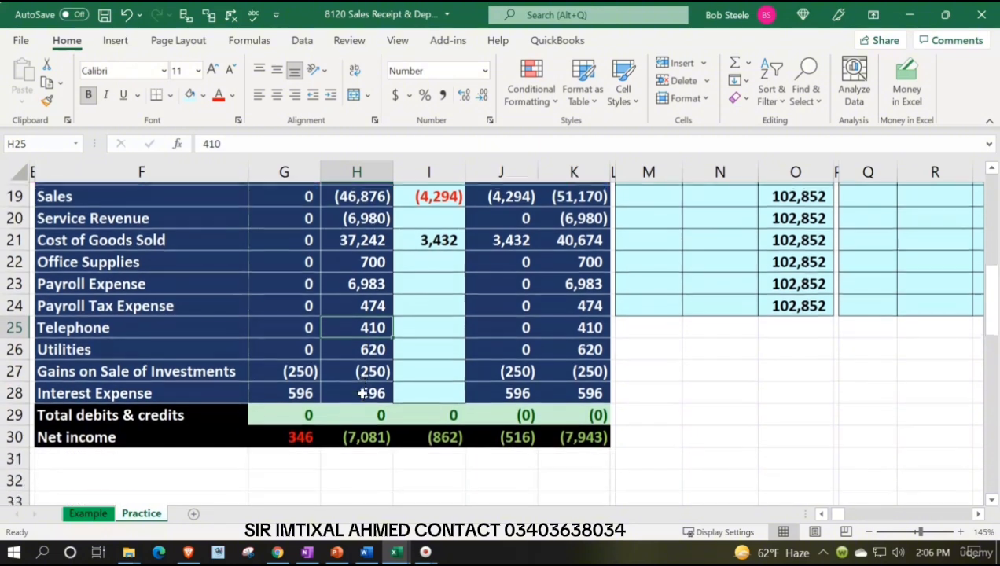
Examine the net income row across the beginning, Entries and ending columns, including the sum formula in I30
click(305, 437)
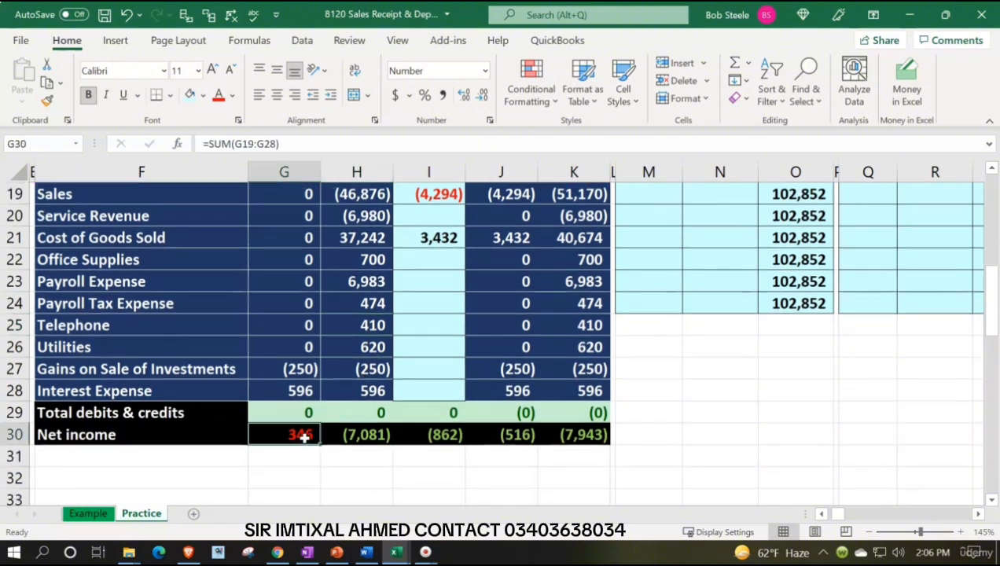
double_click(440, 435)
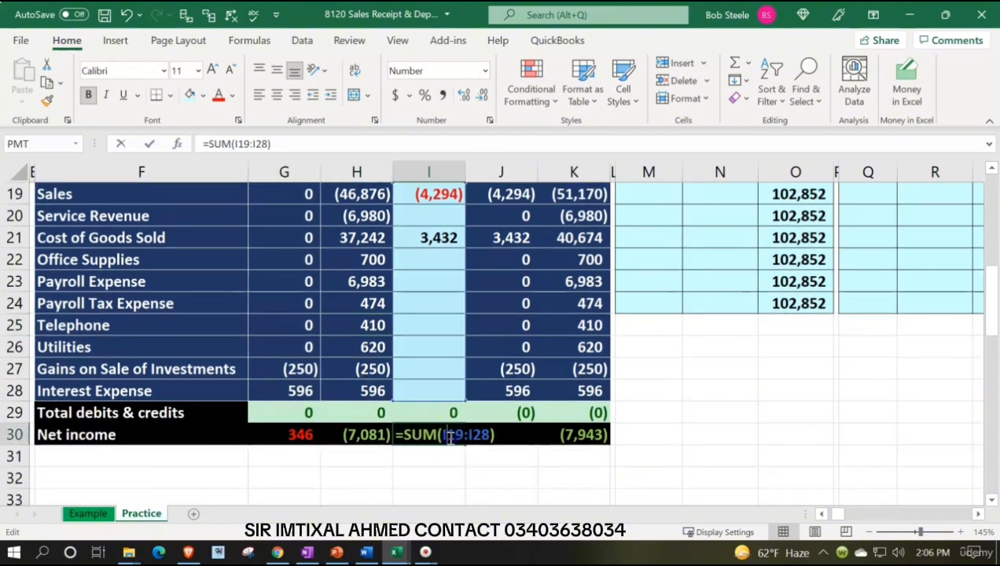
key(Return)
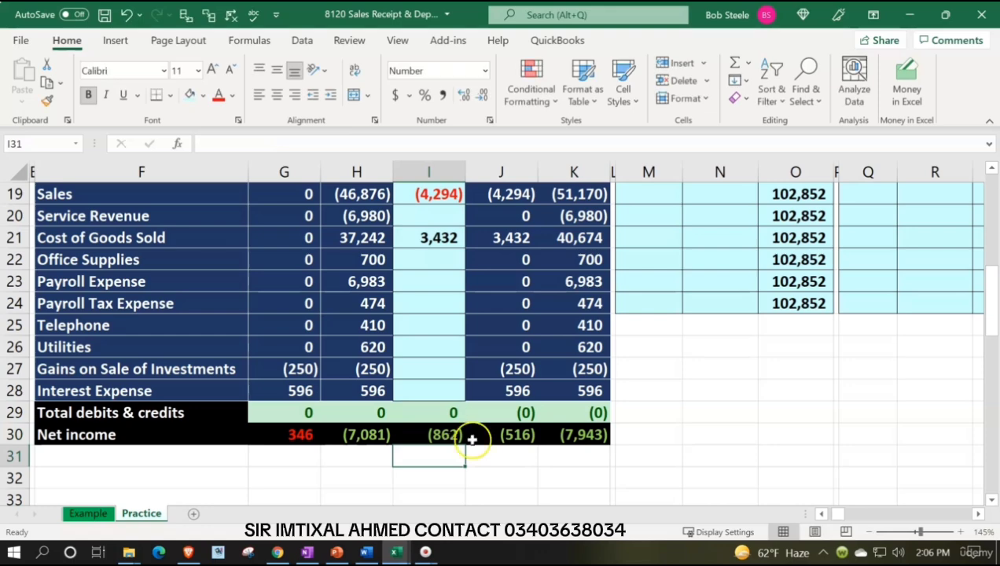
click(483, 436)
click(378, 434)
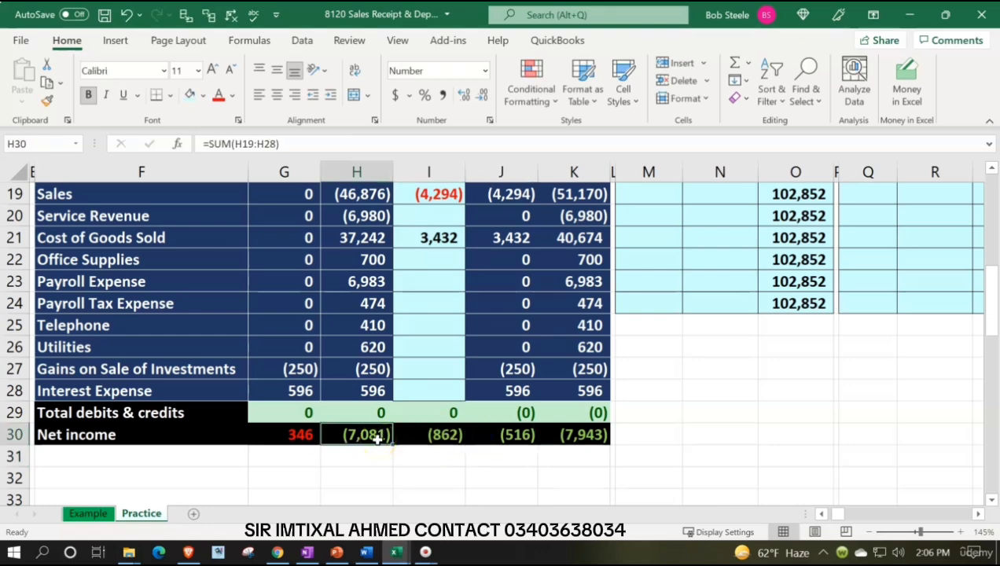
click(428, 437)
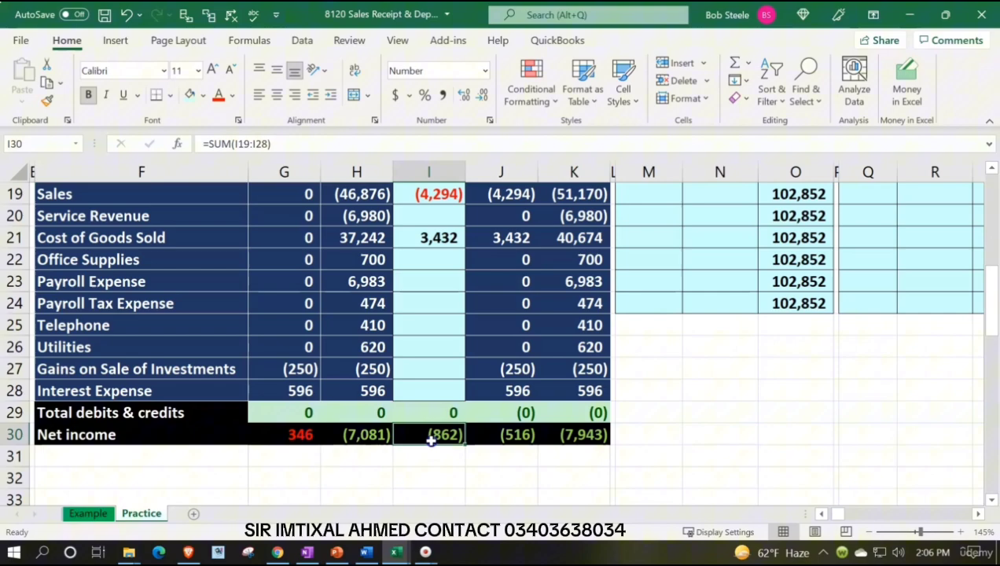
click(584, 438)
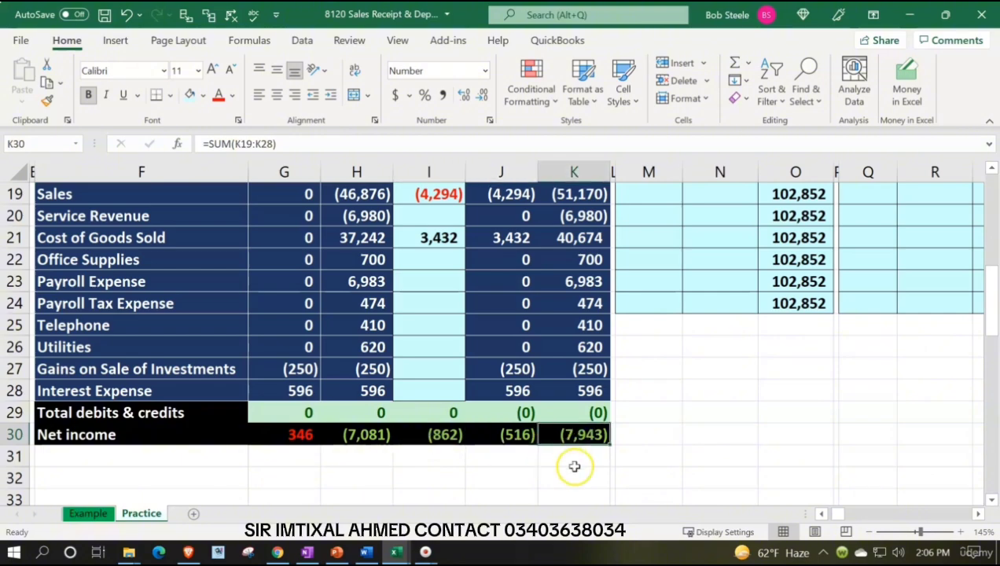